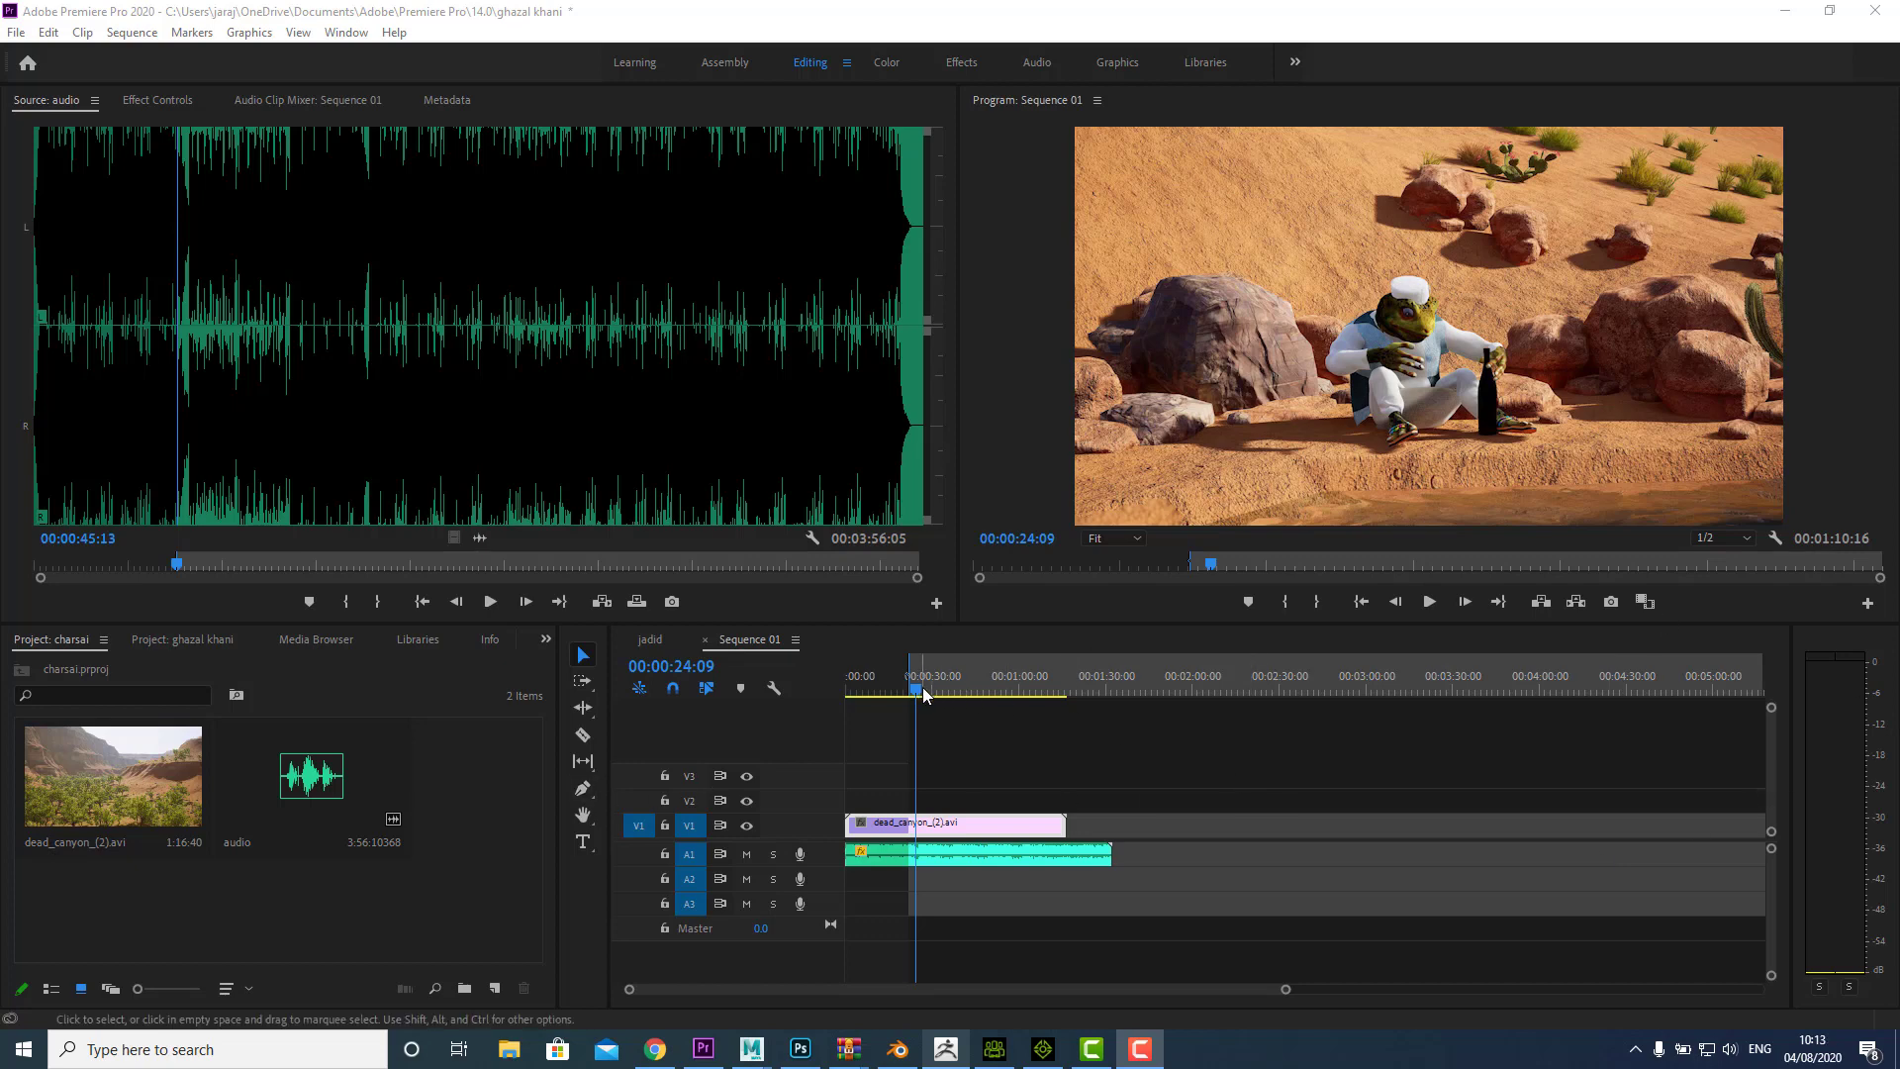
Step: At frame 00:00:24:09, replace the V1 canyon clip with an After Effects composition
drag(920, 695, 921, 698)
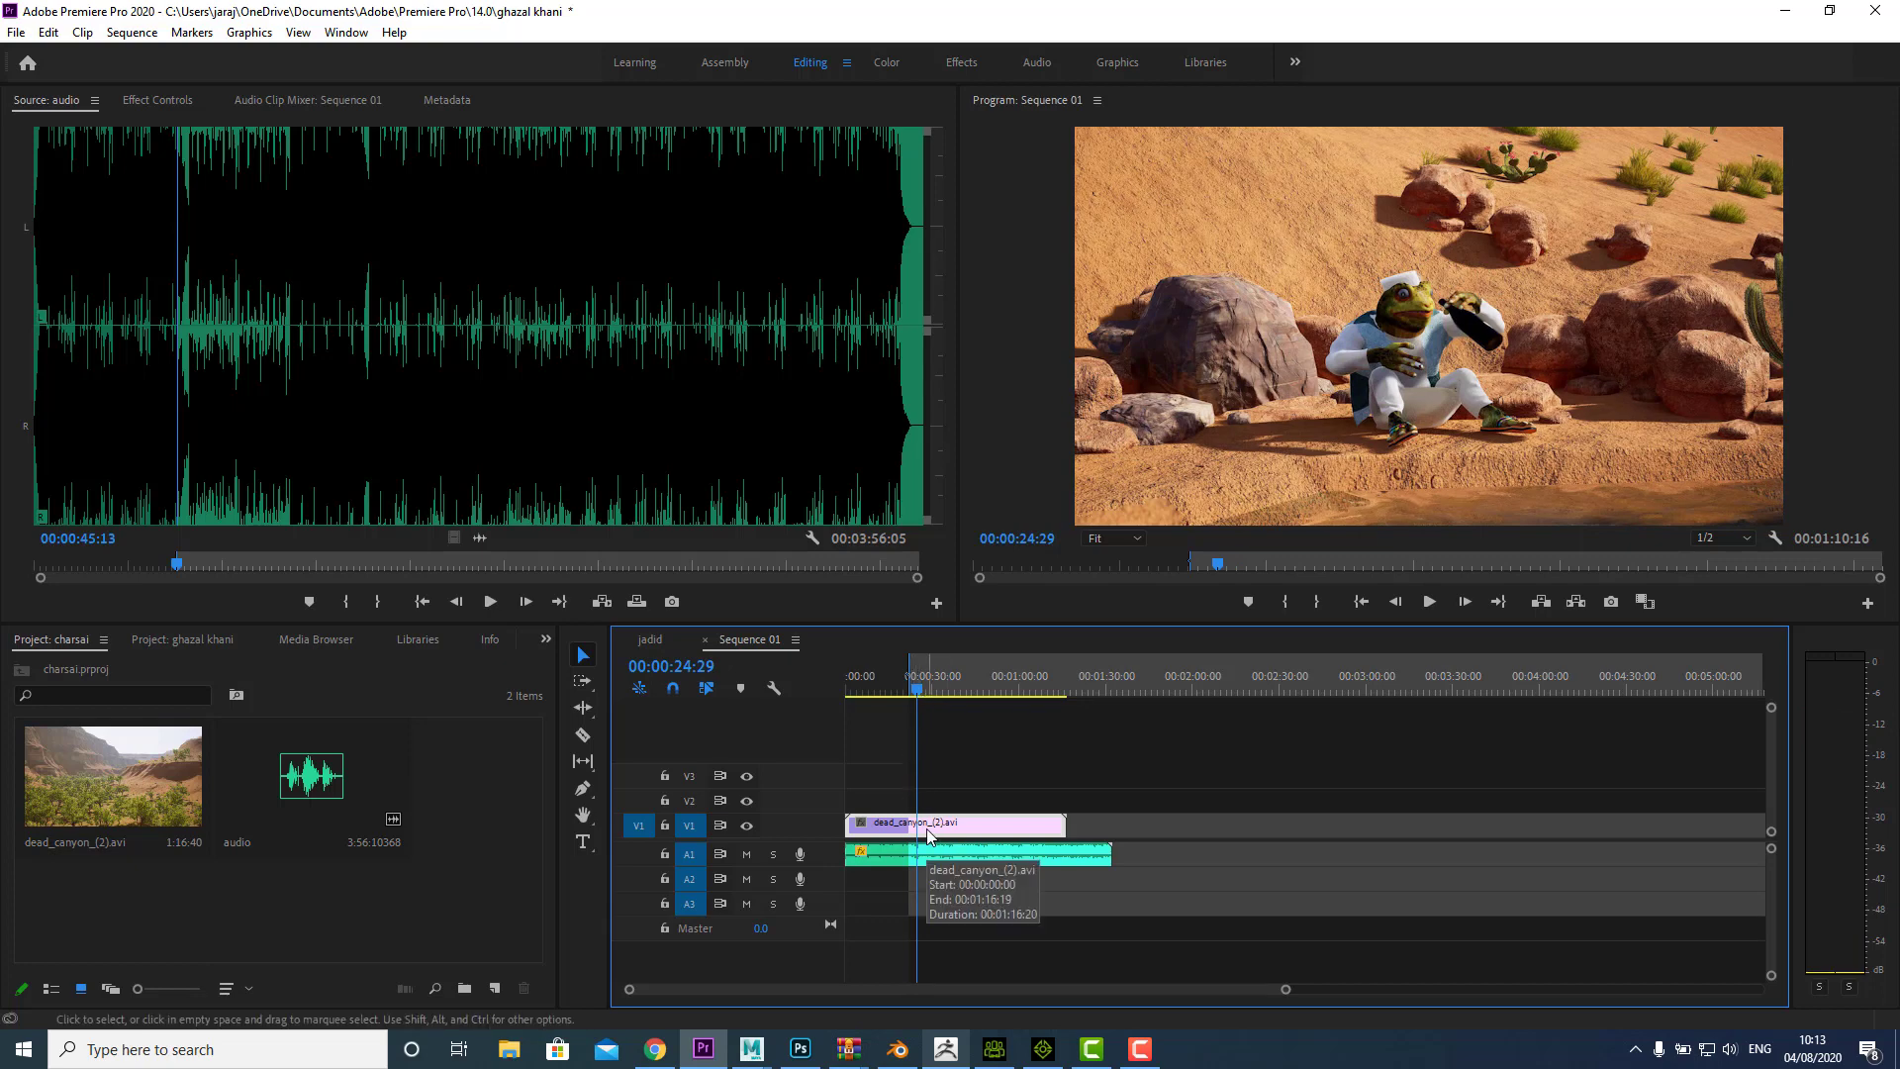
click(919, 698)
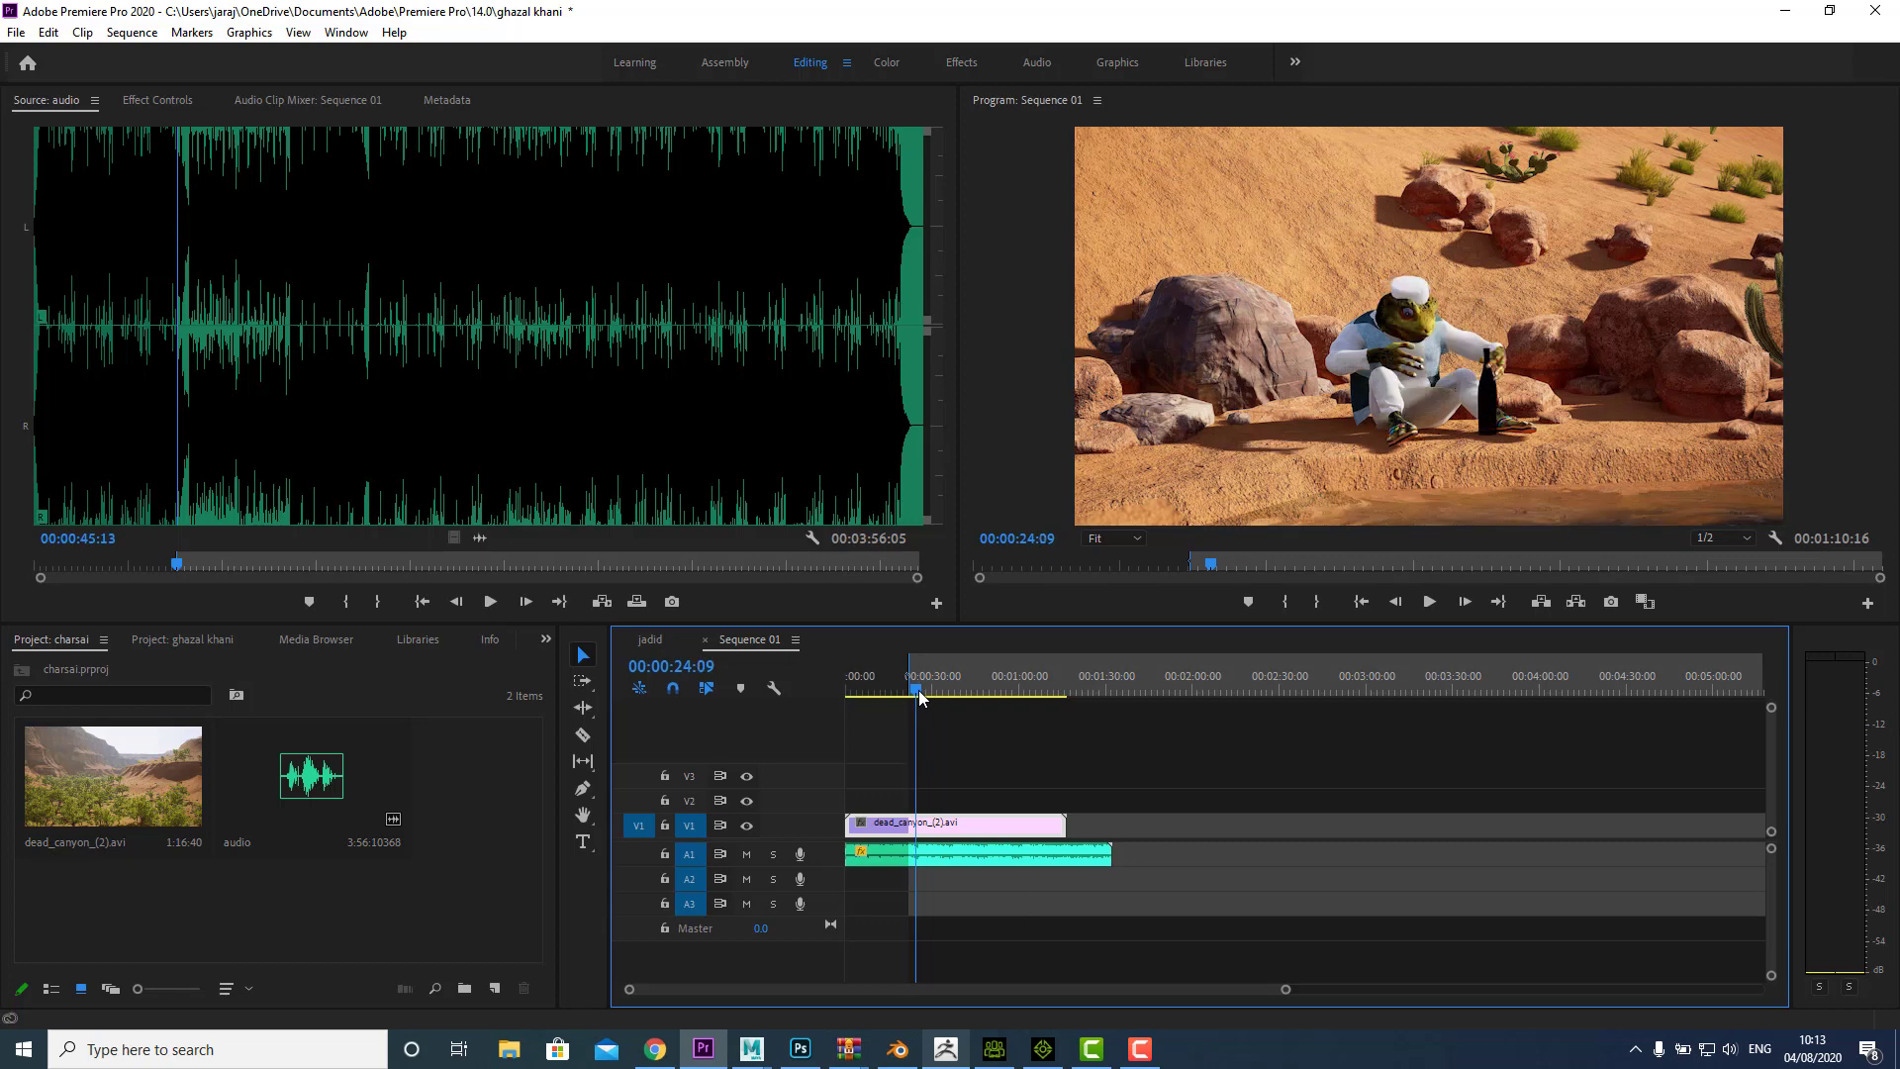
right_click(922, 825)
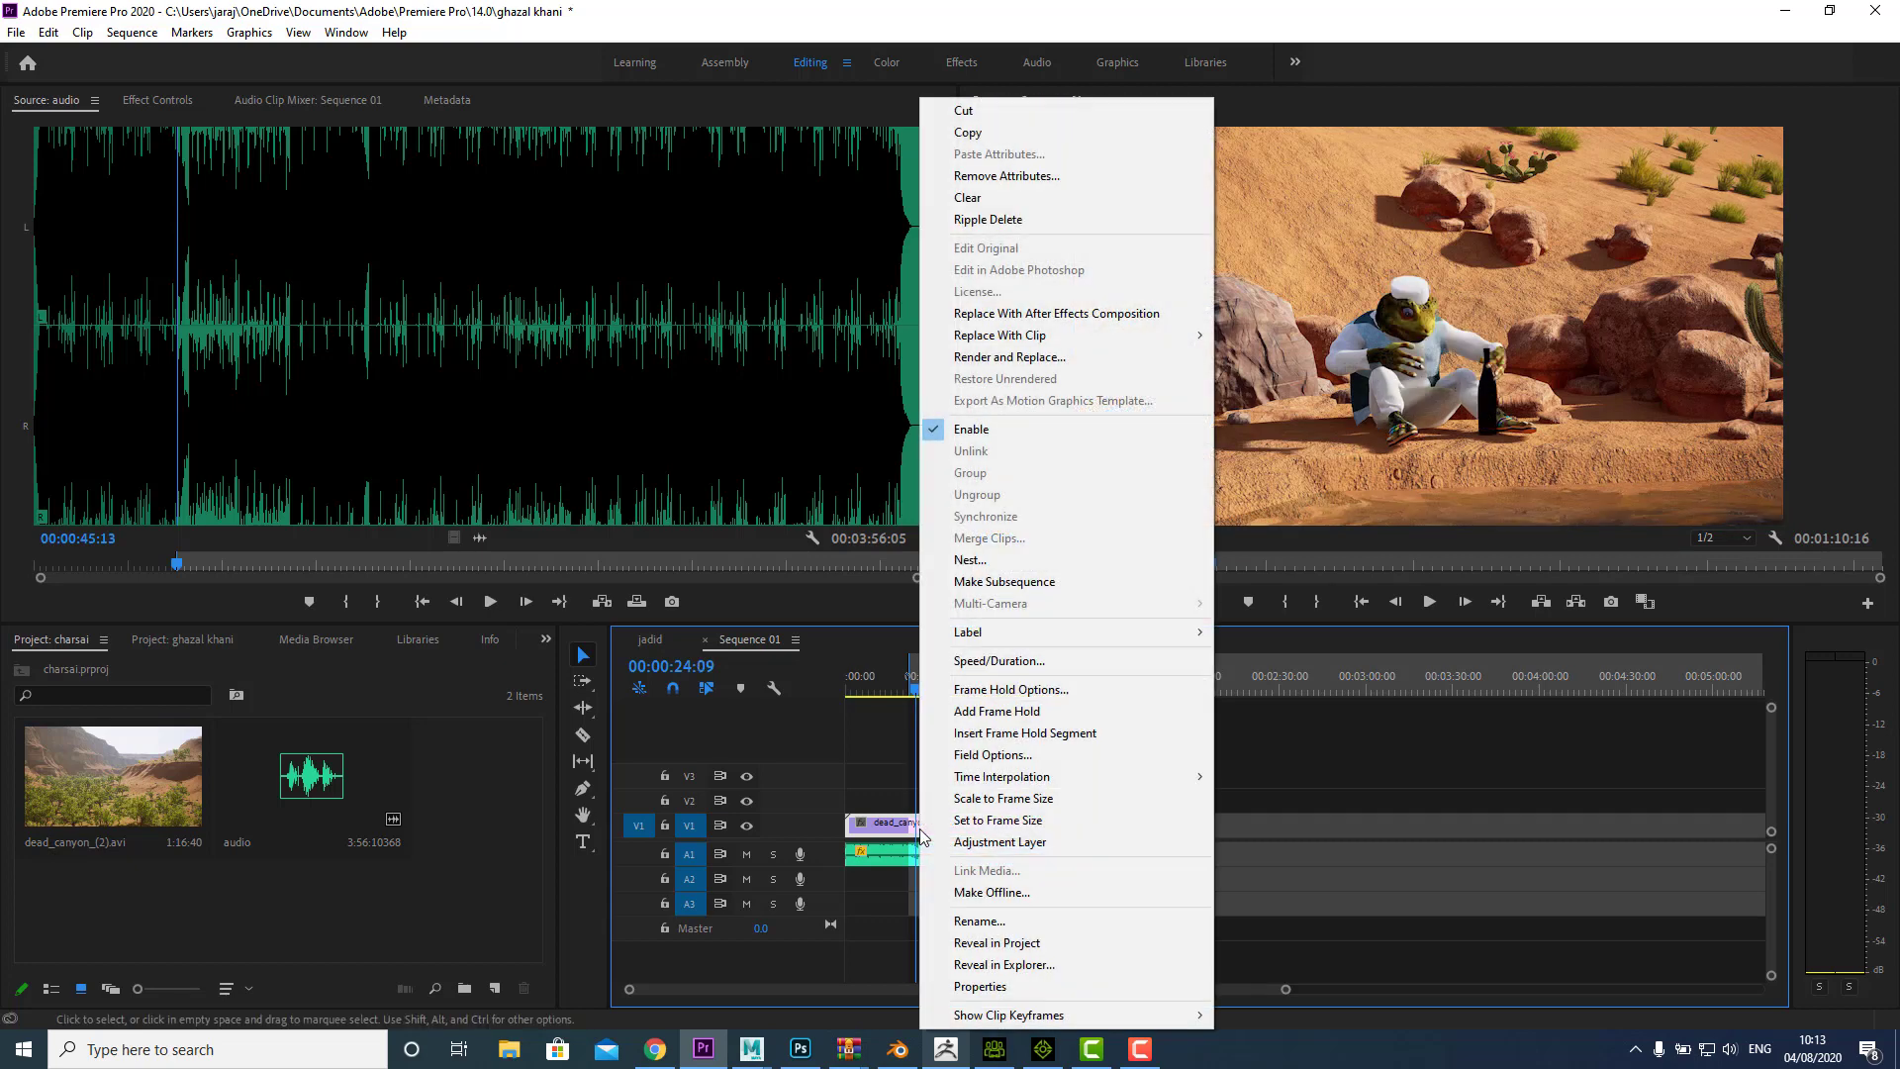
click(872, 879)
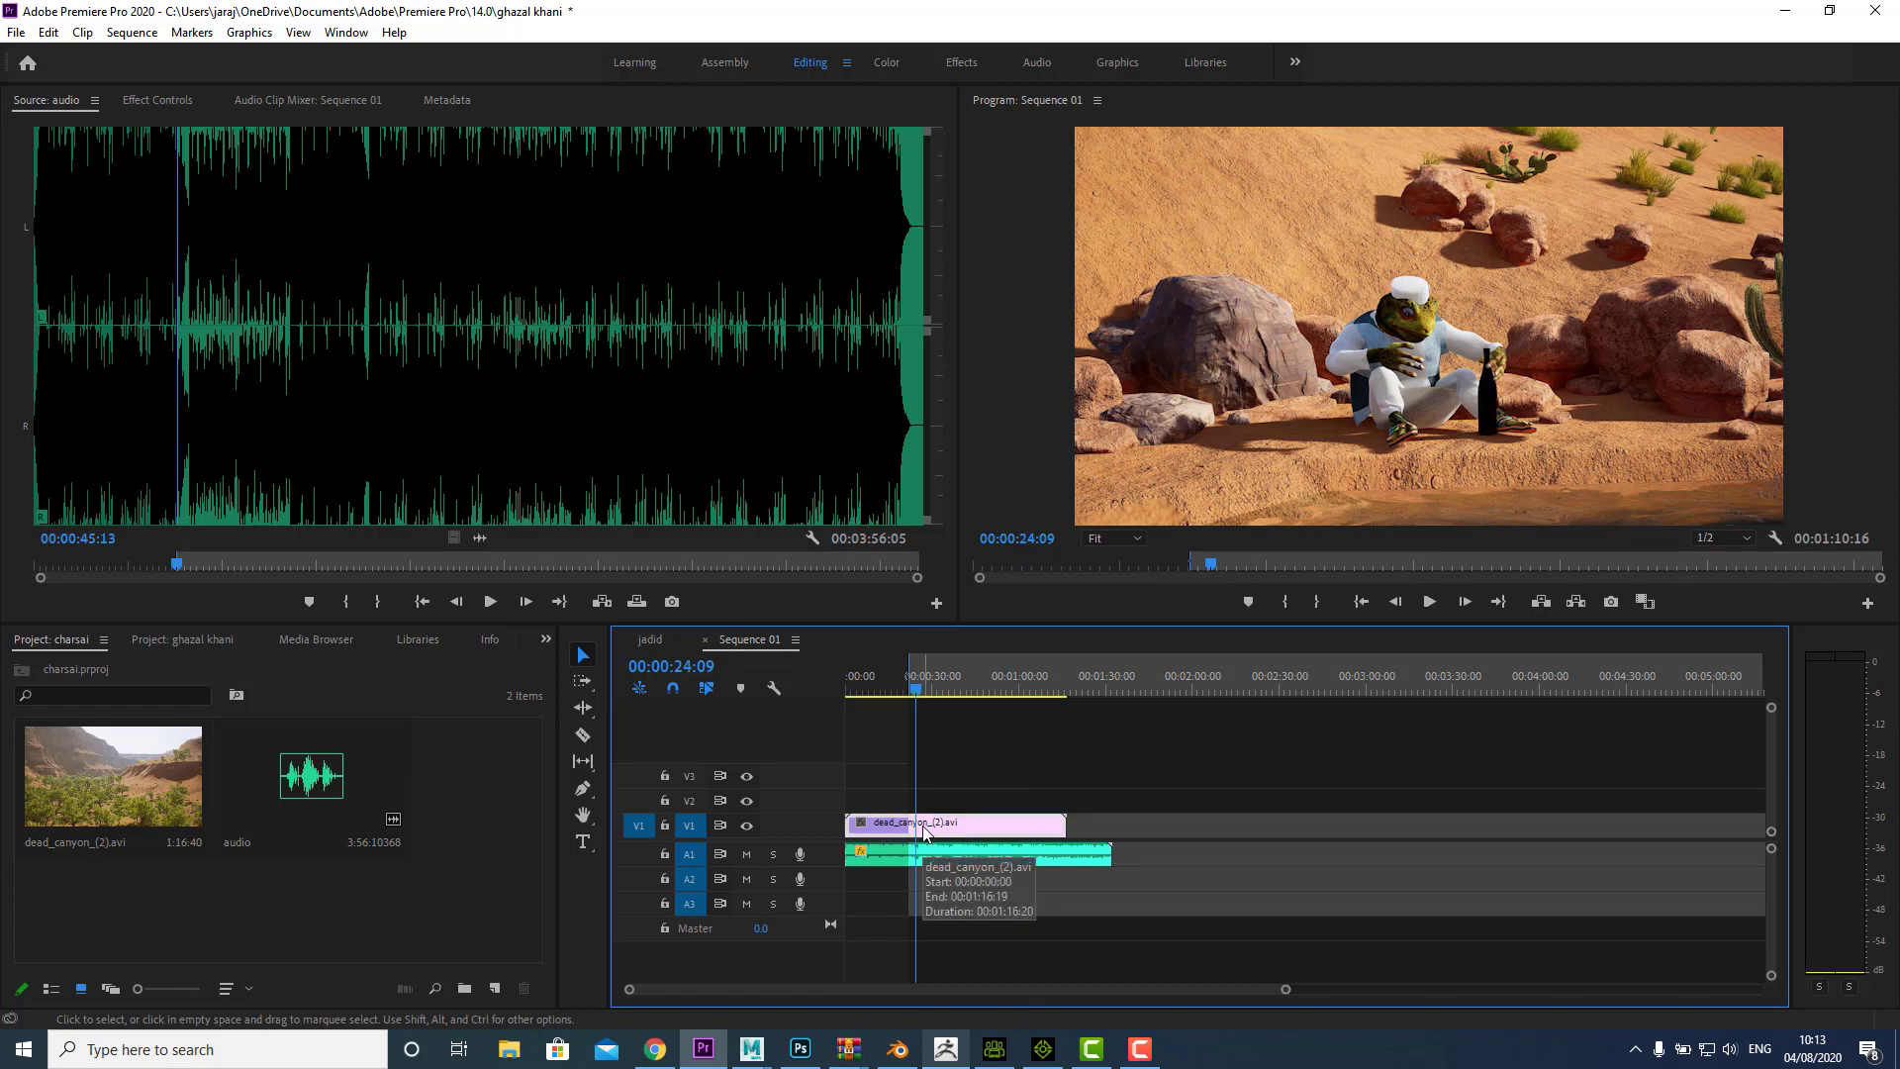
right_click(933, 825)
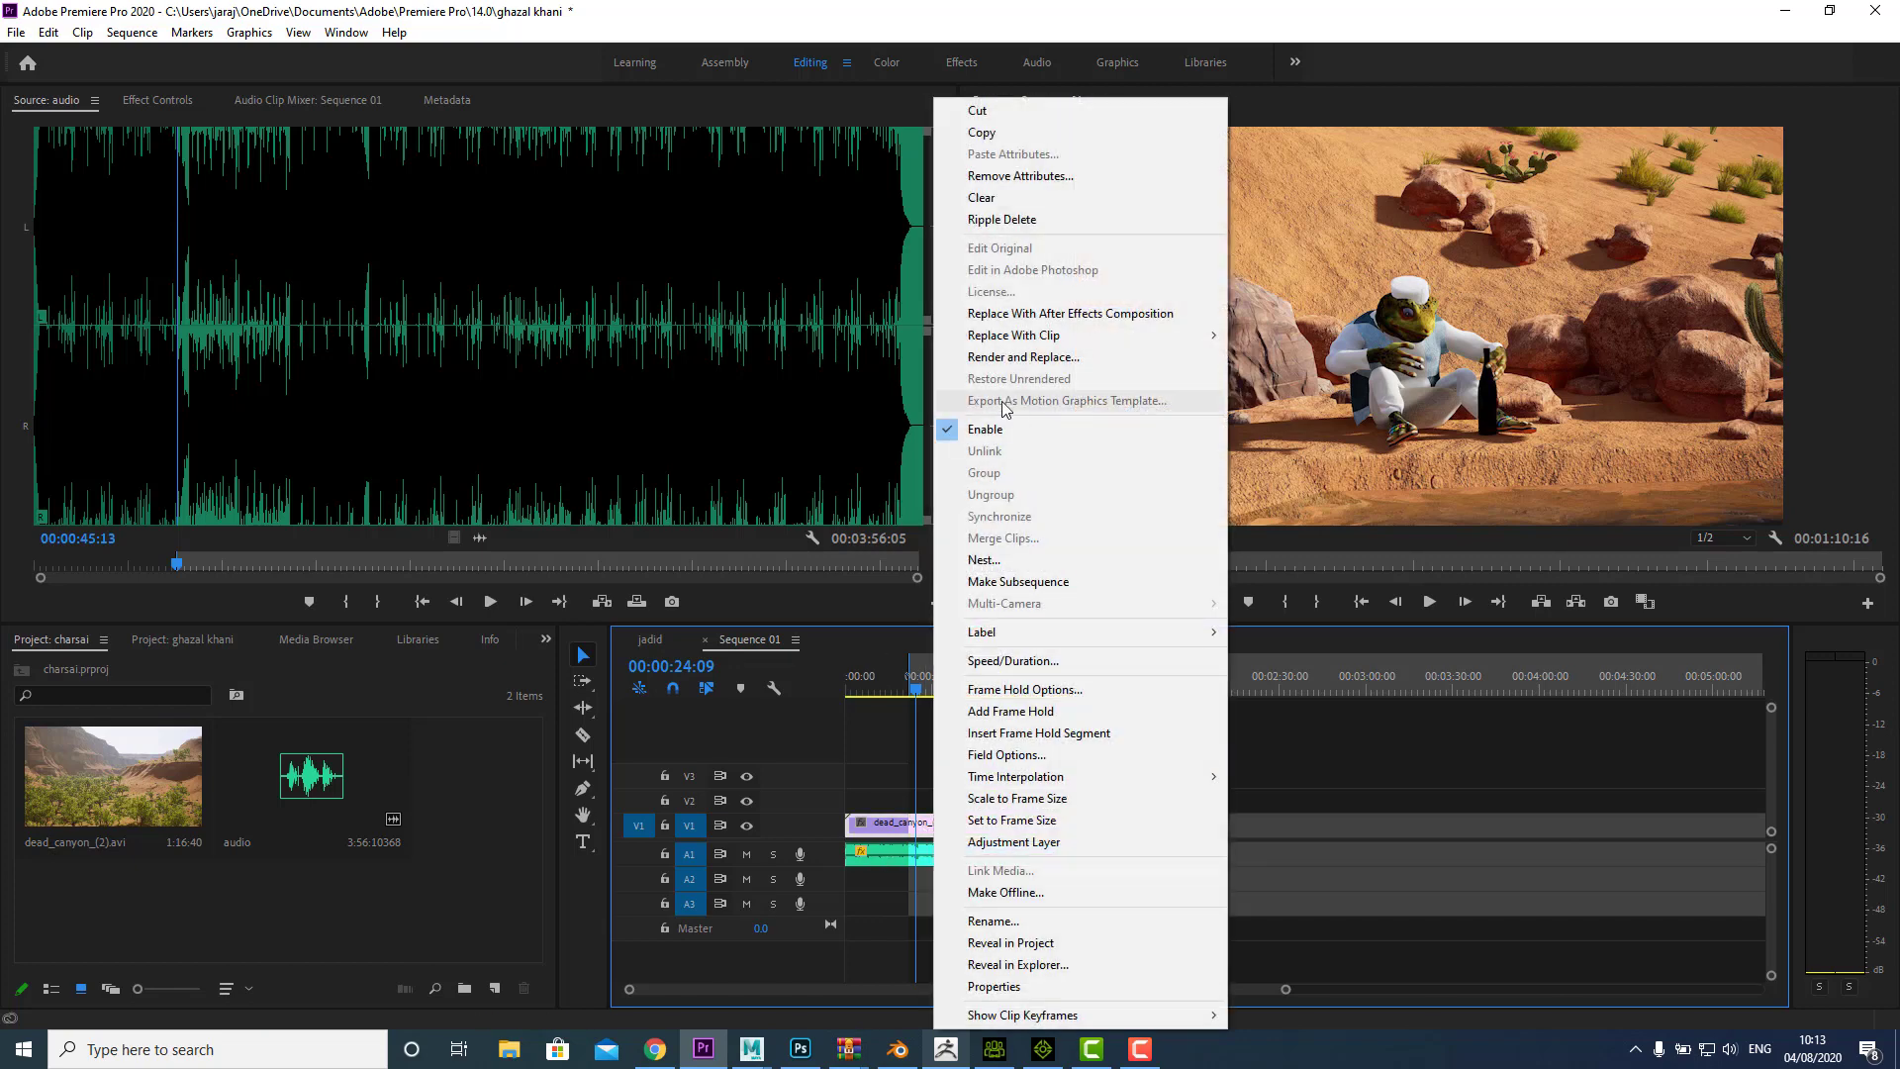
click(1020, 313)
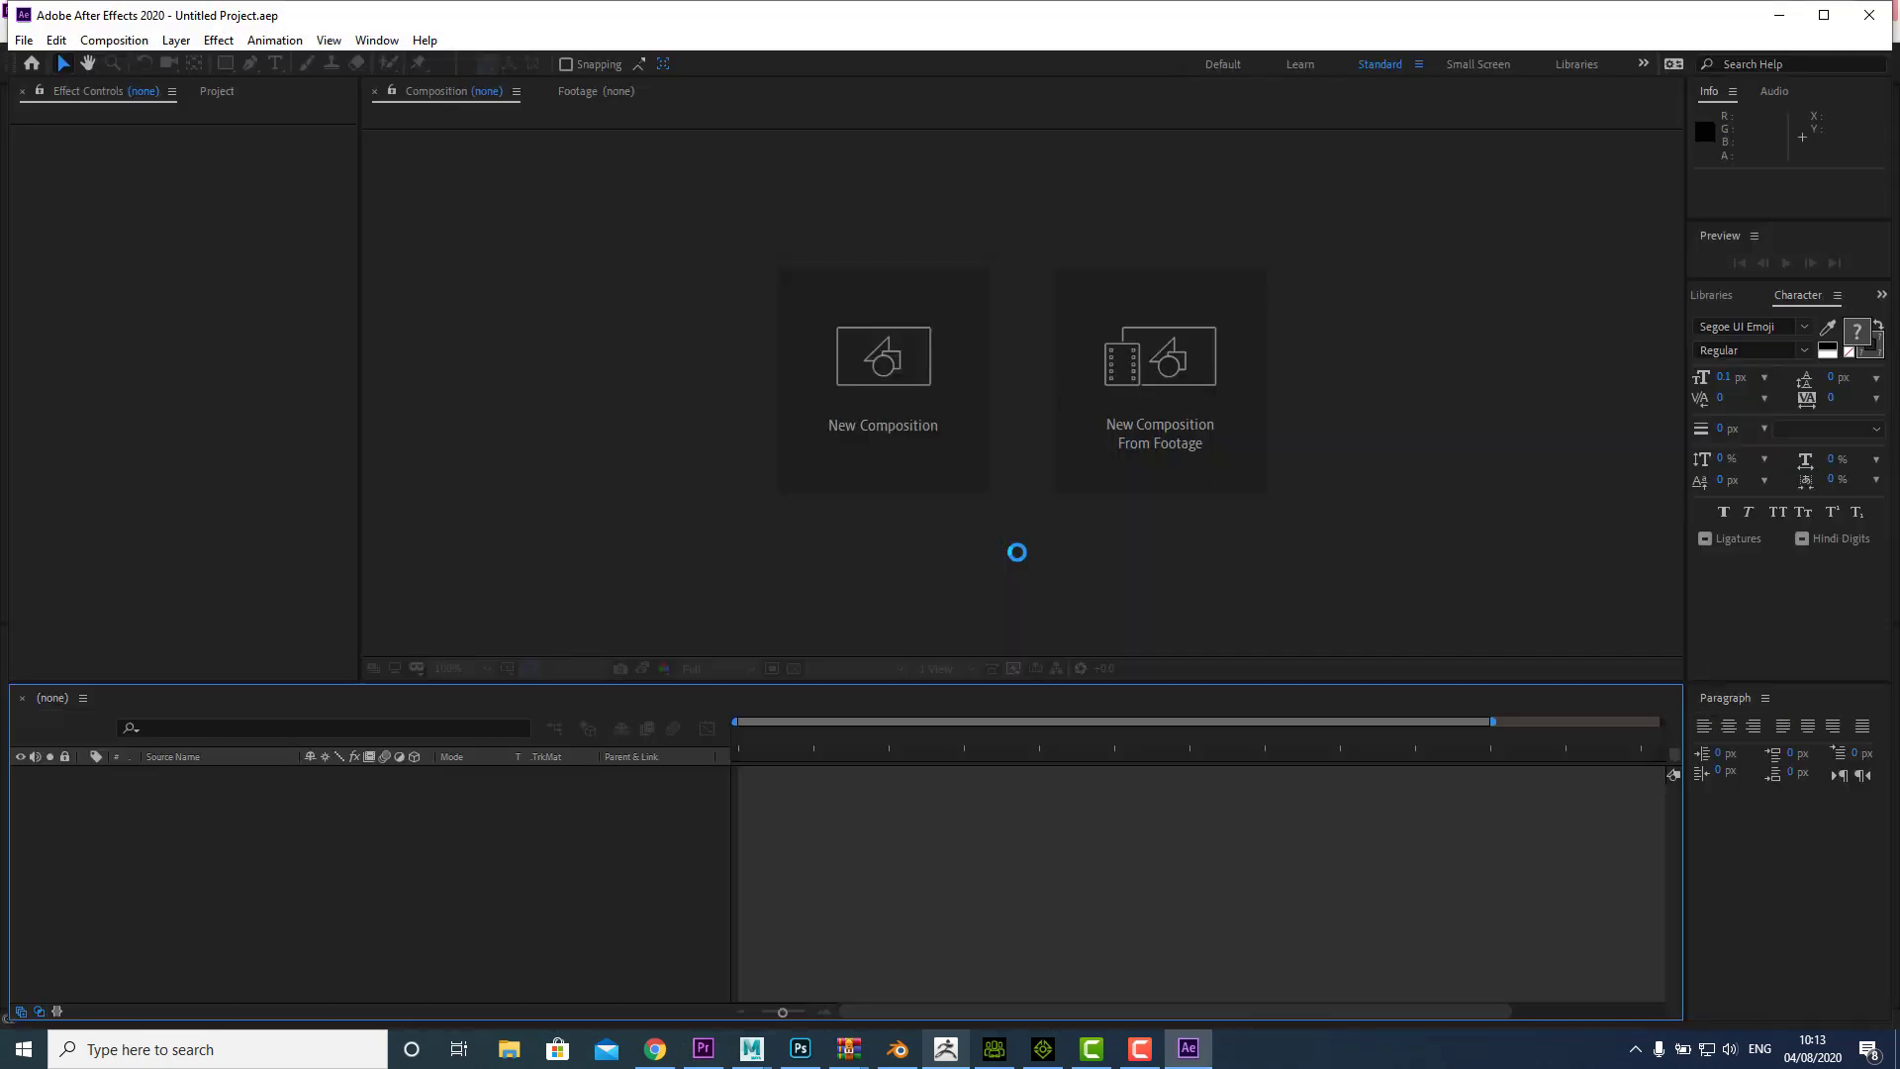
Step: Save the new After Effects project as froq.aep
key(ctrl+s)
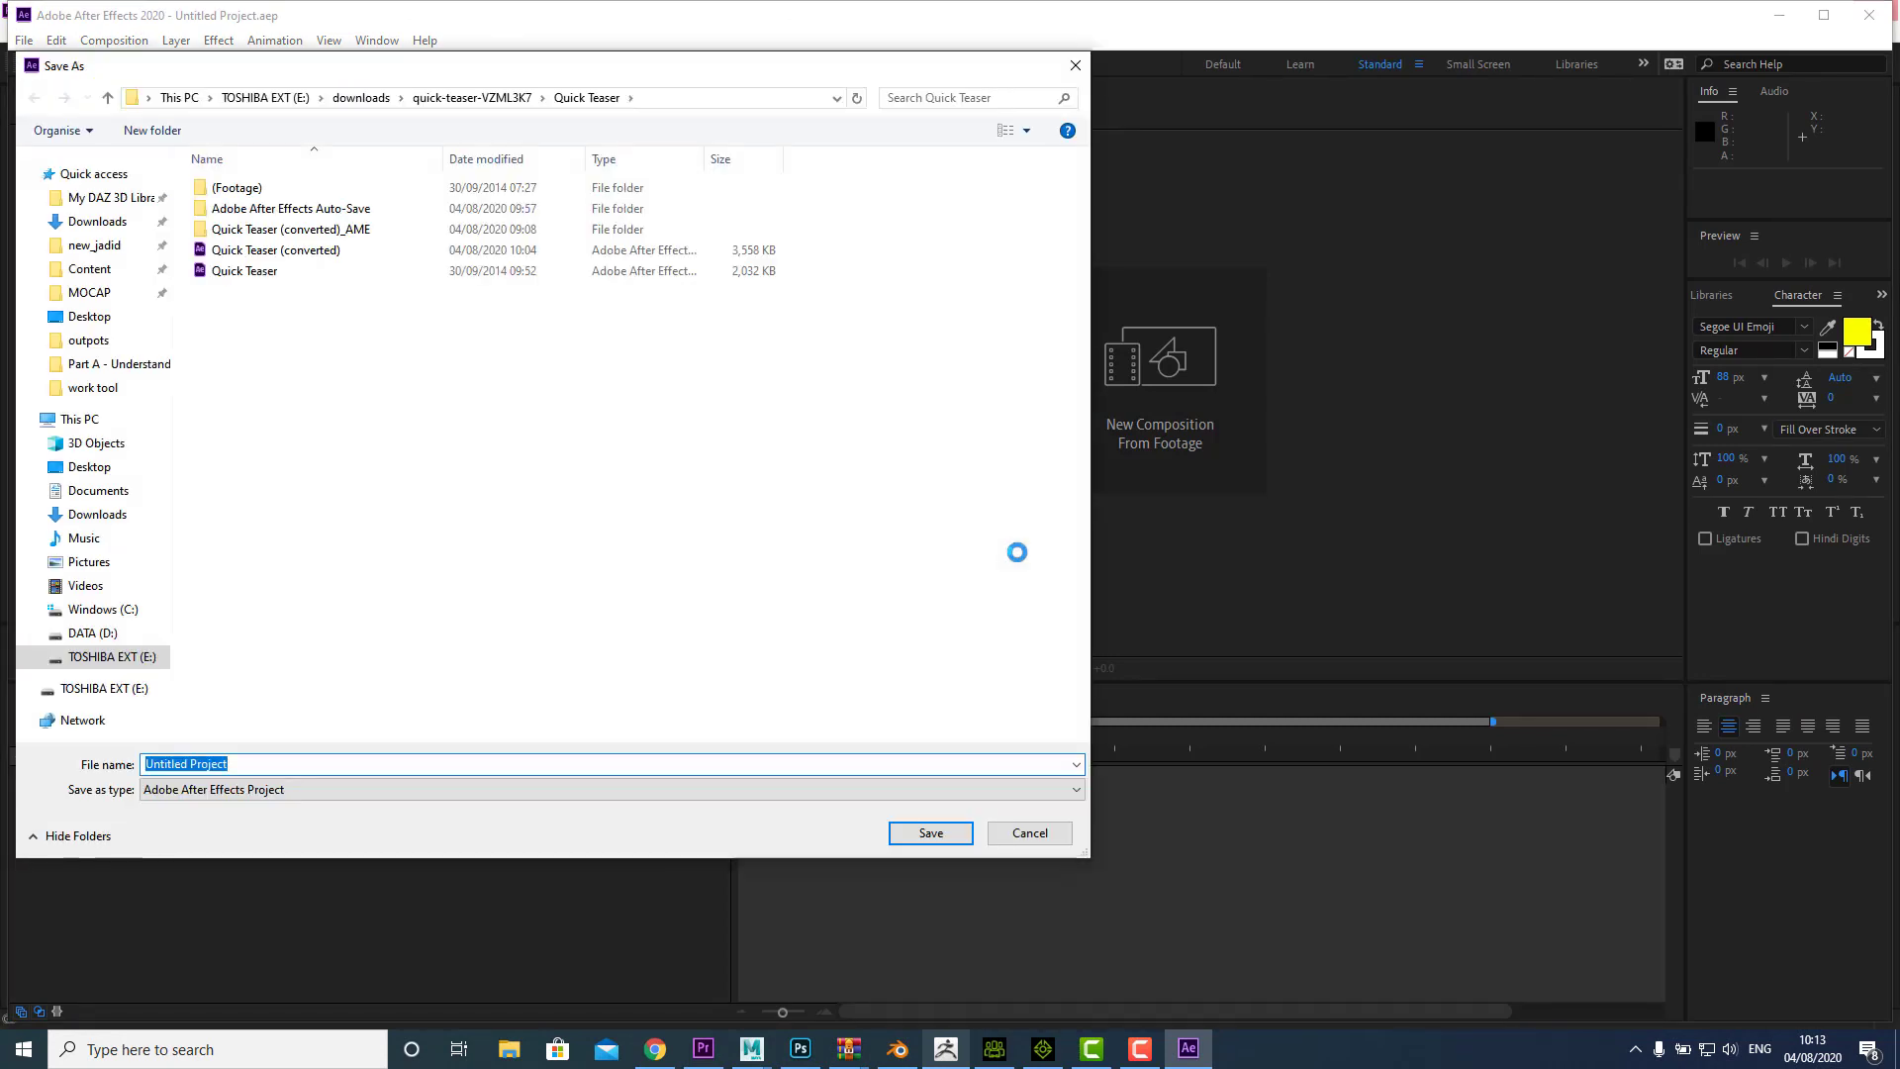
text(f)
text(q)
key(Return)
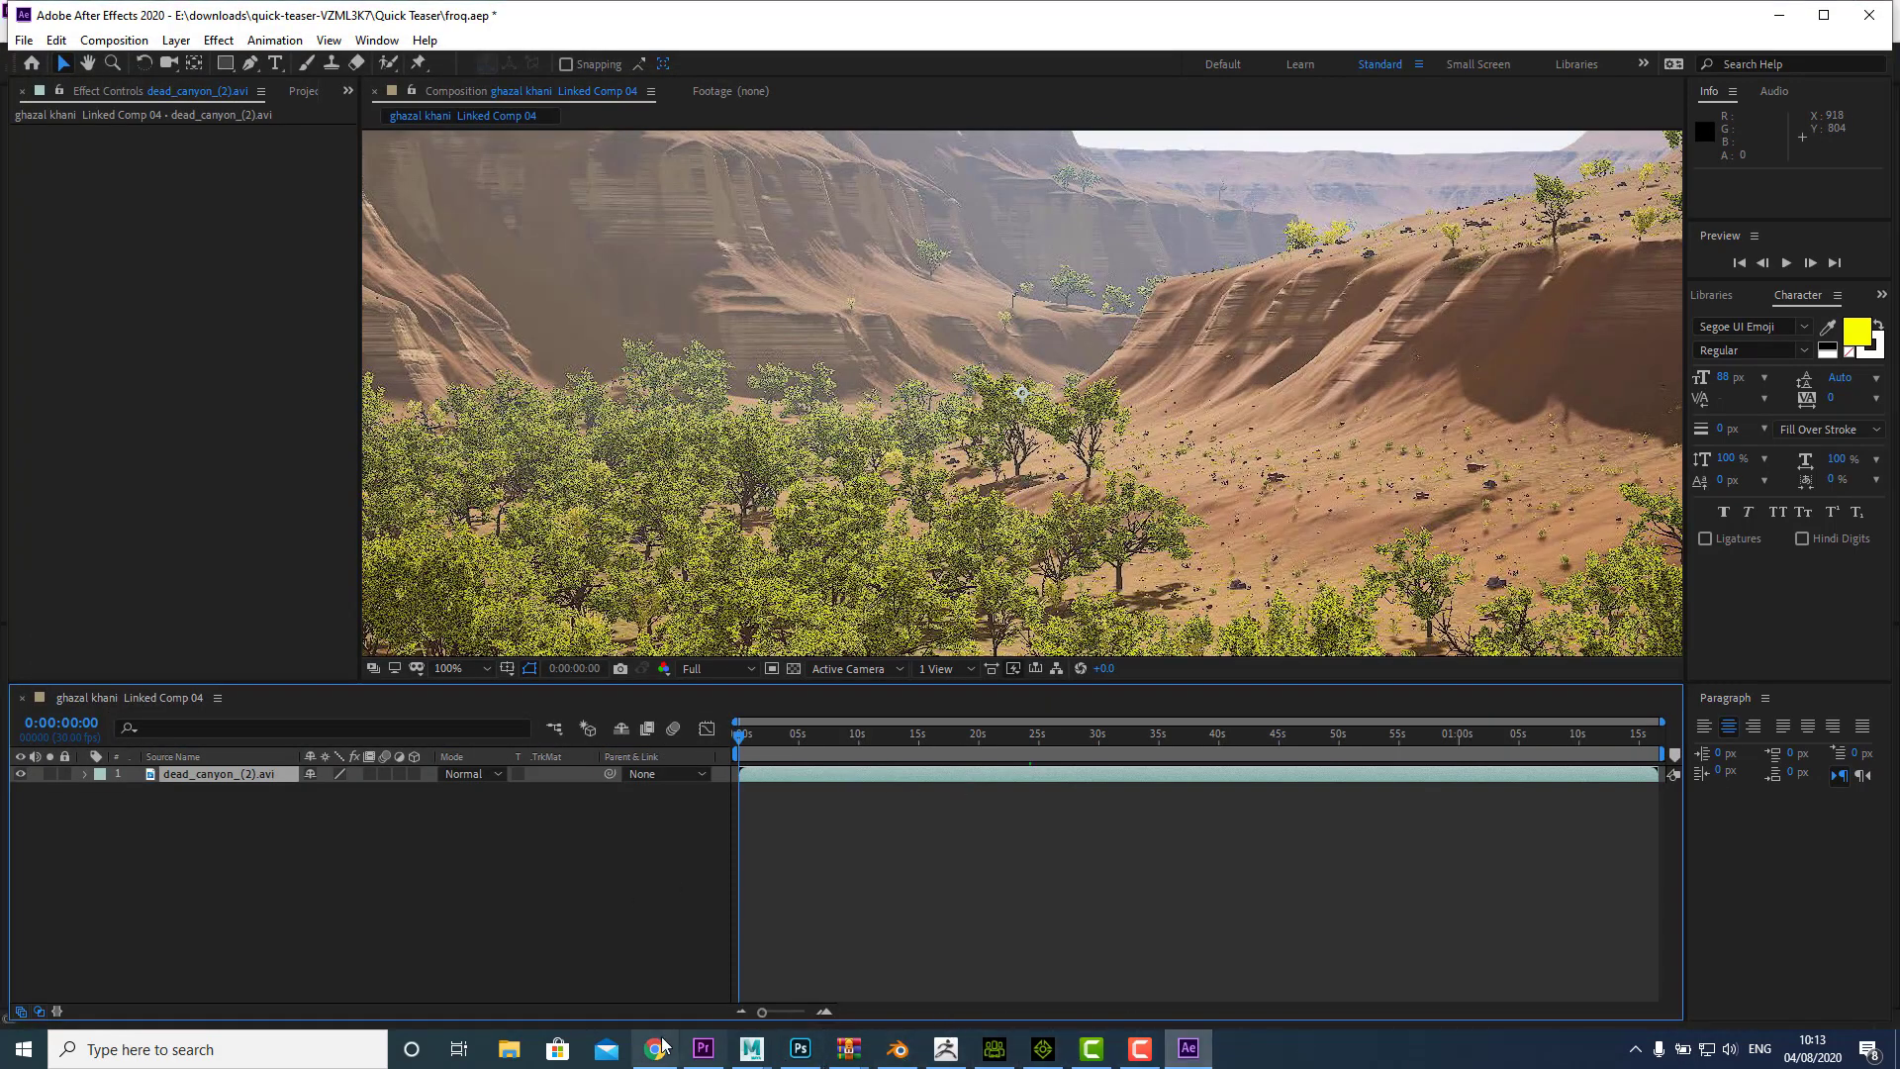
click(704, 1049)
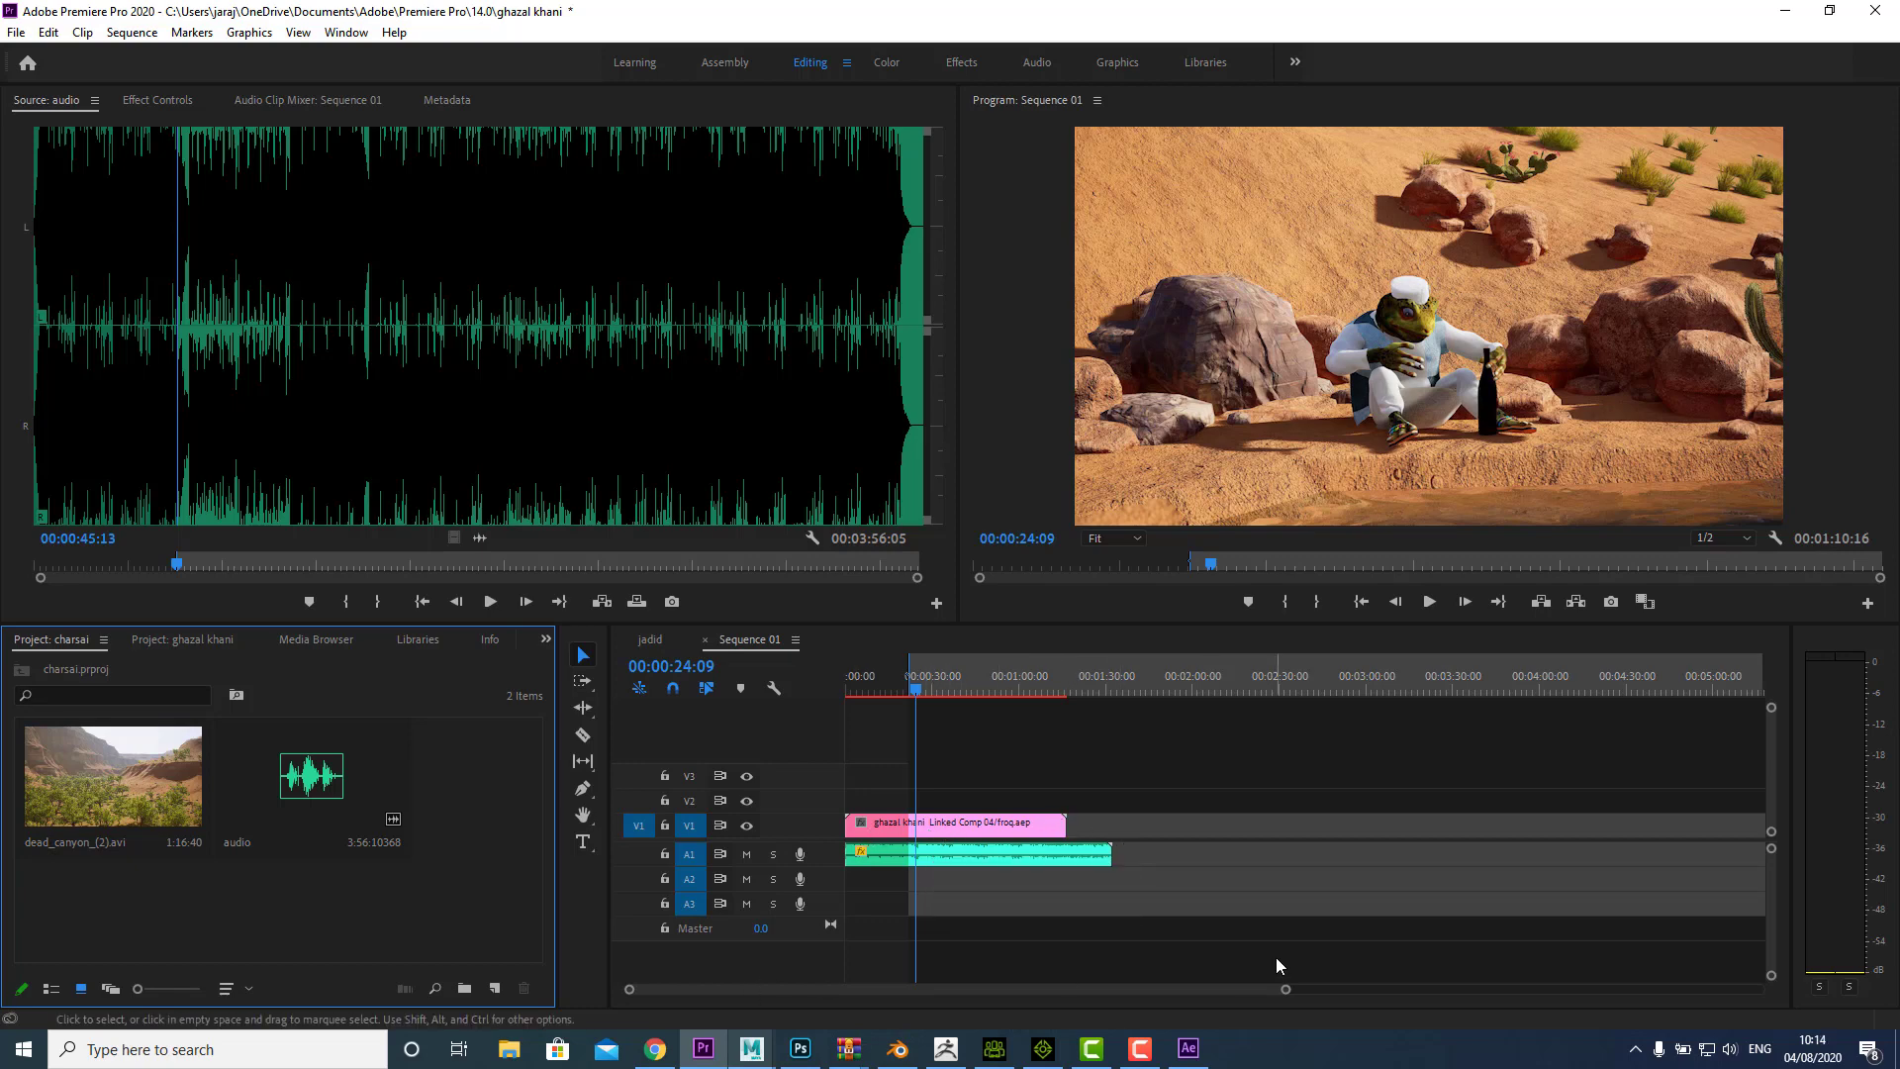
click(1187, 1049)
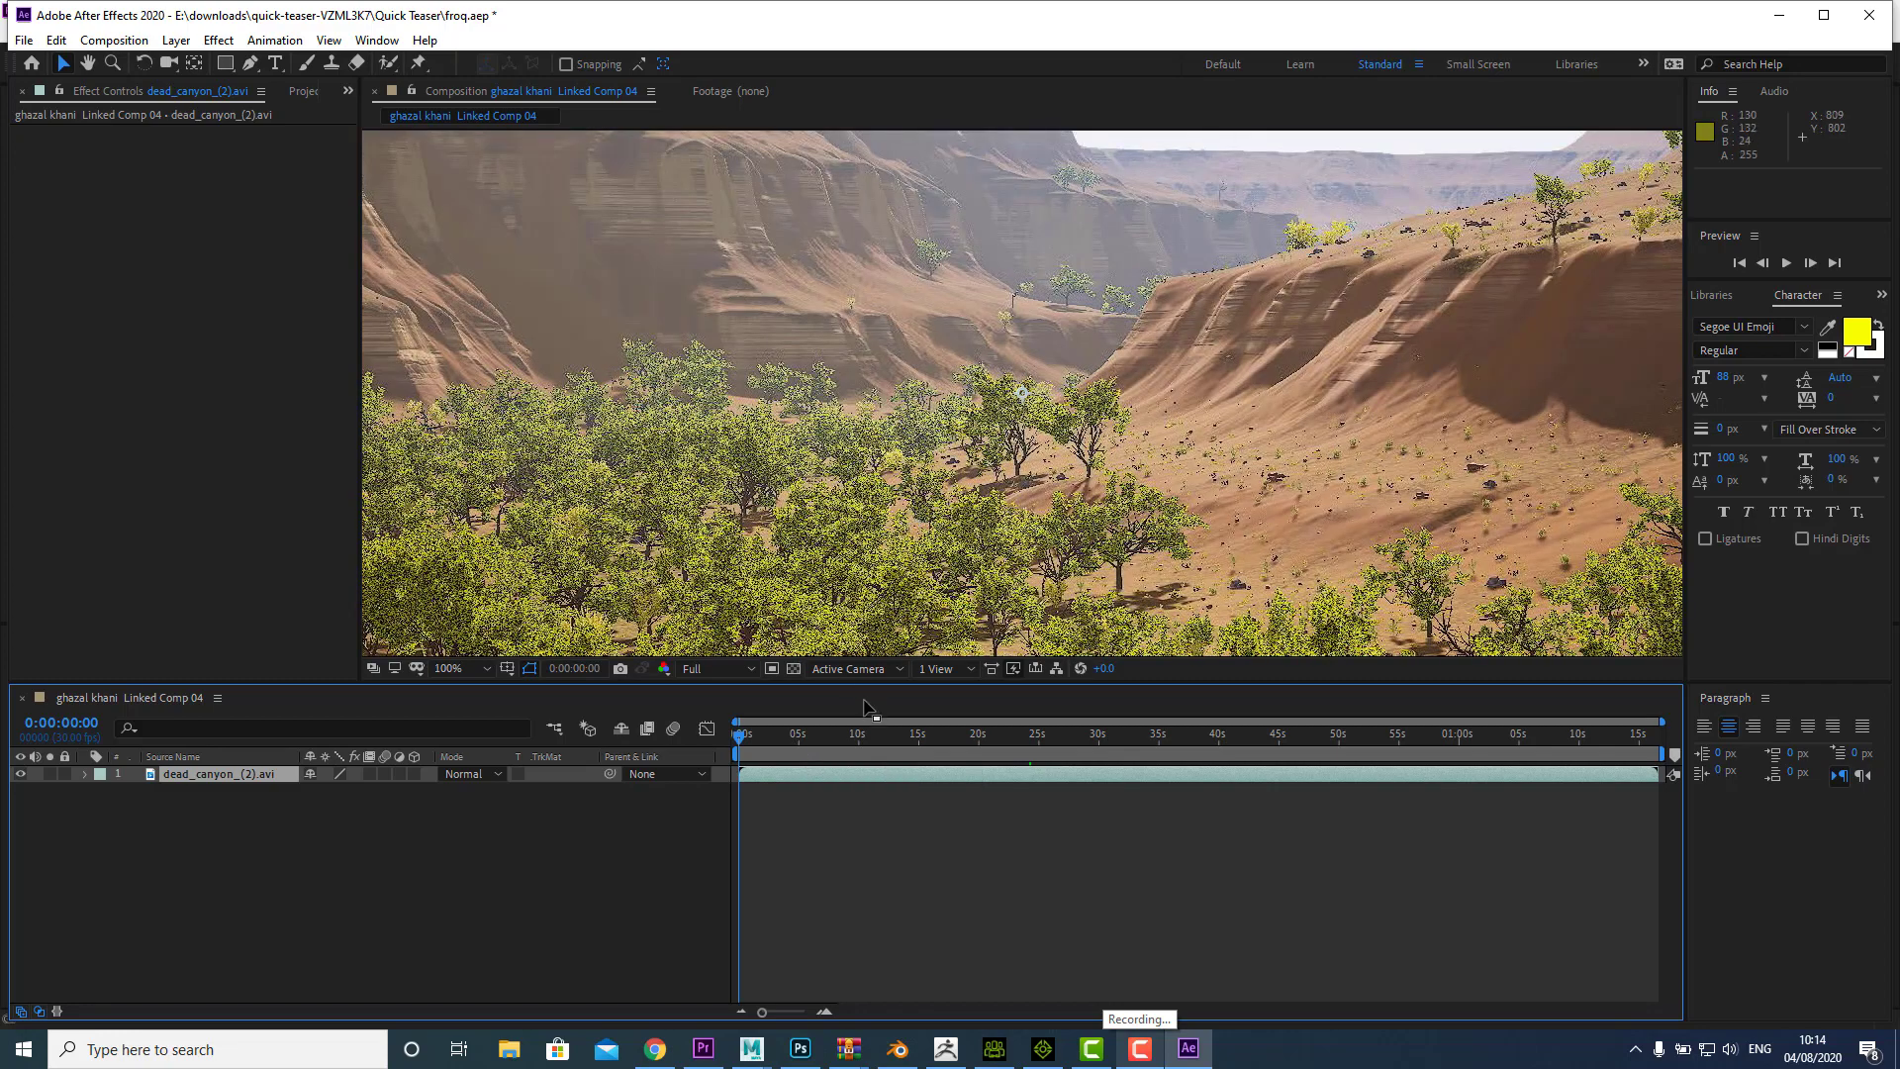
Step: Fit the comp frame in the viewer and preview to the frog-by-bottle shot at 0:00:23:10
key(comma)
key(comma)
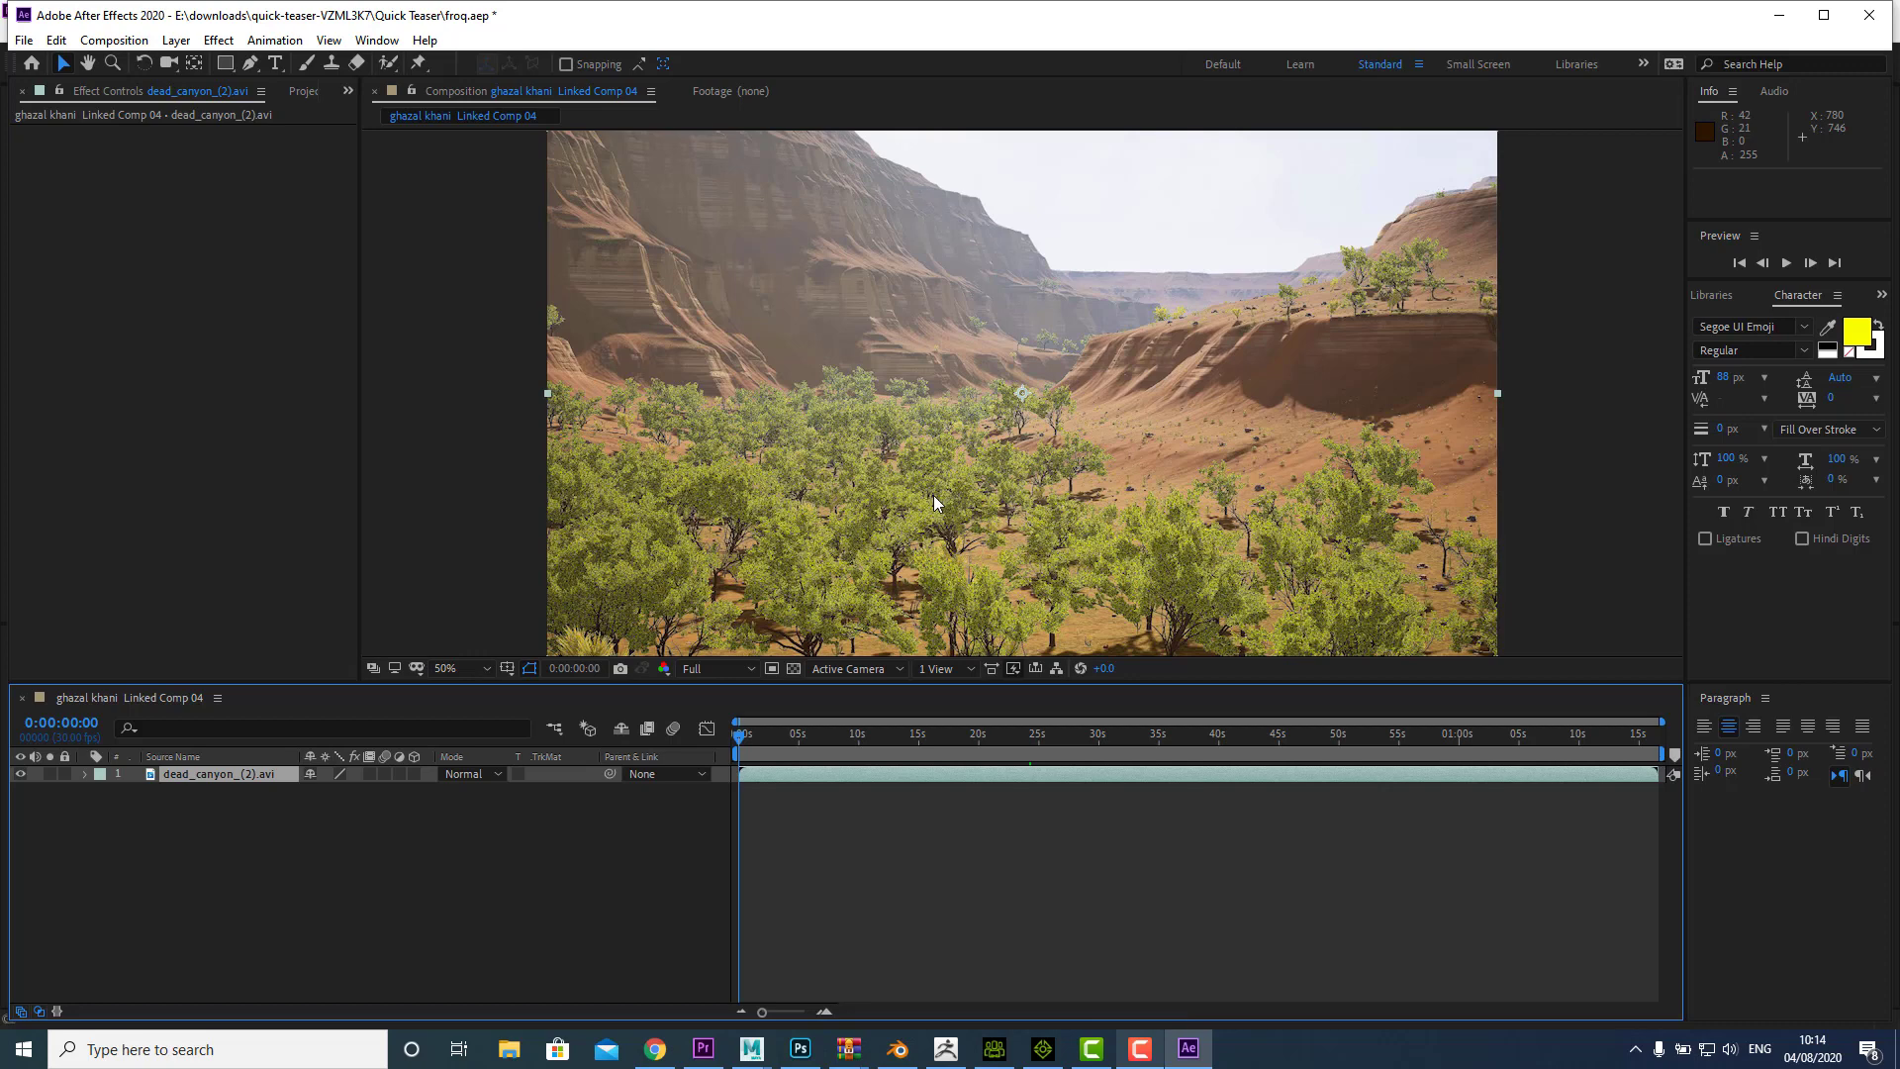
key(shift+slash)
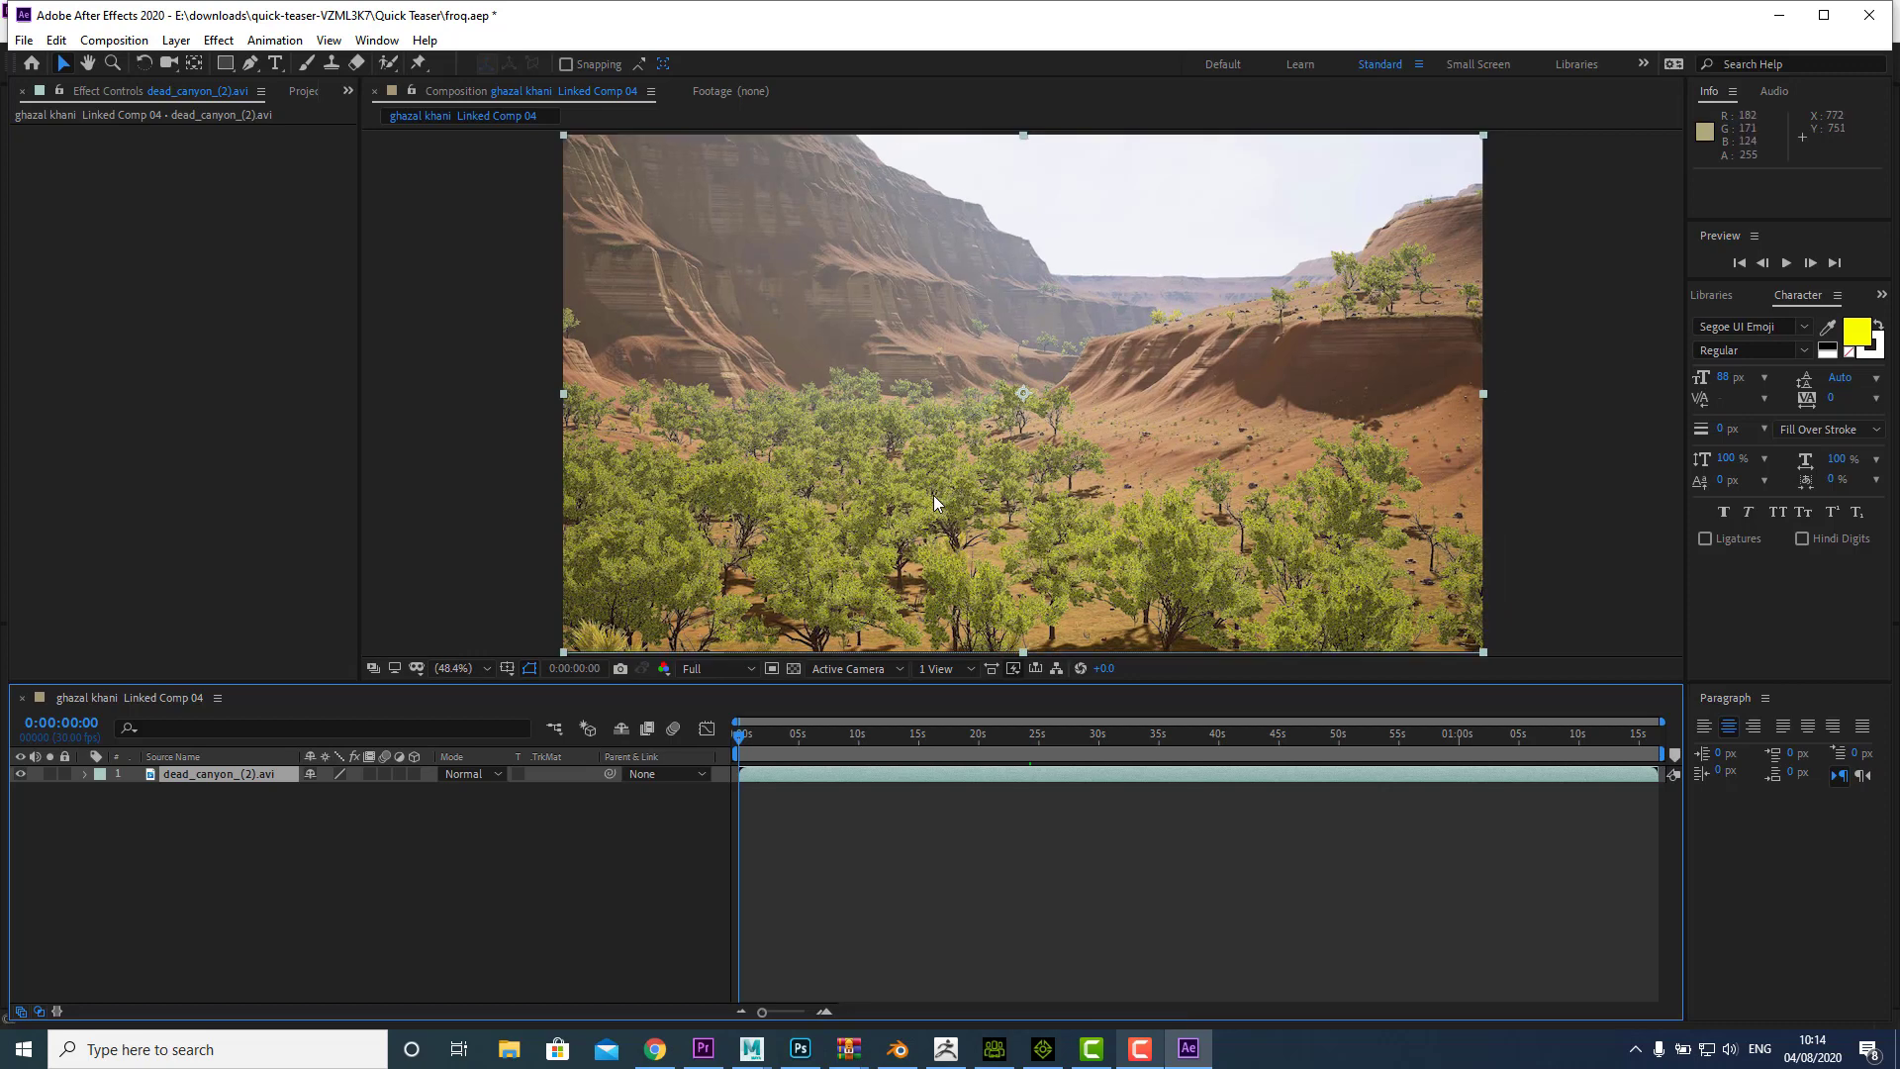
drag(774, 737, 981, 747)
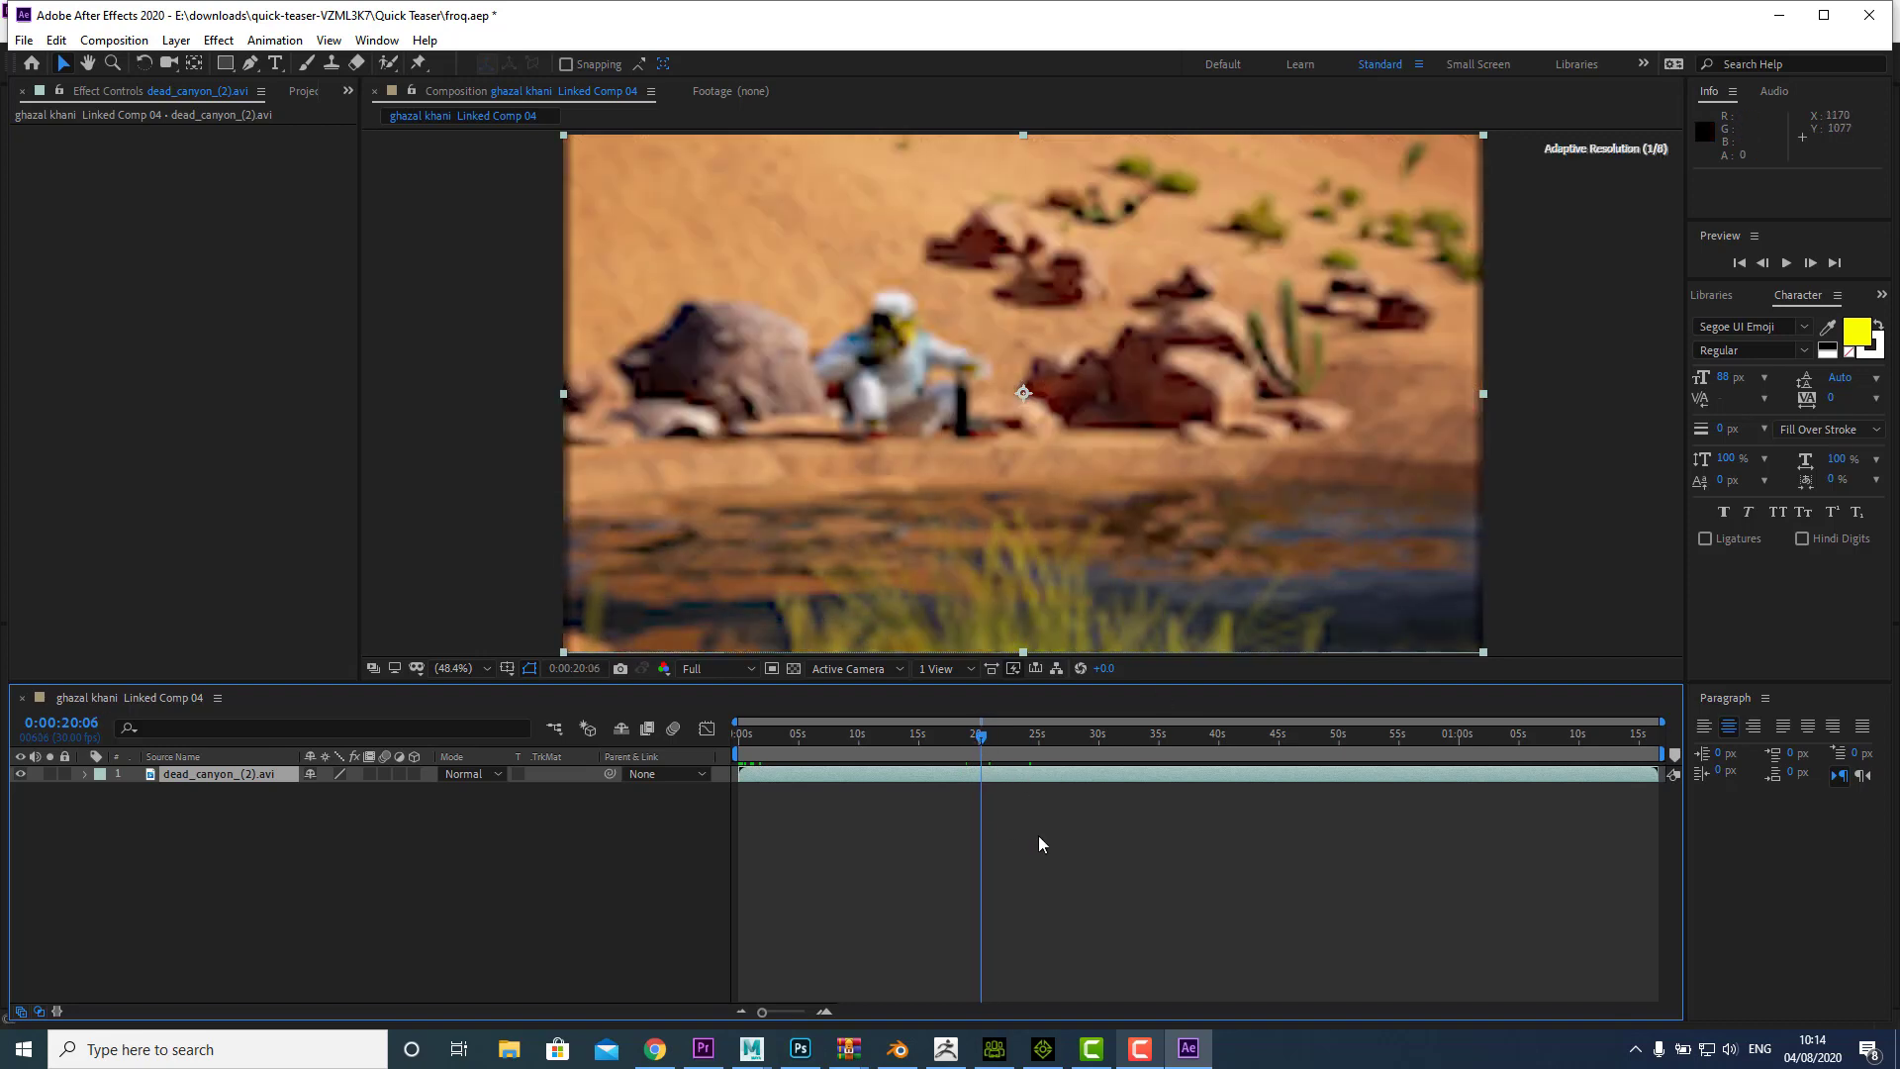
key(space)
key(space)
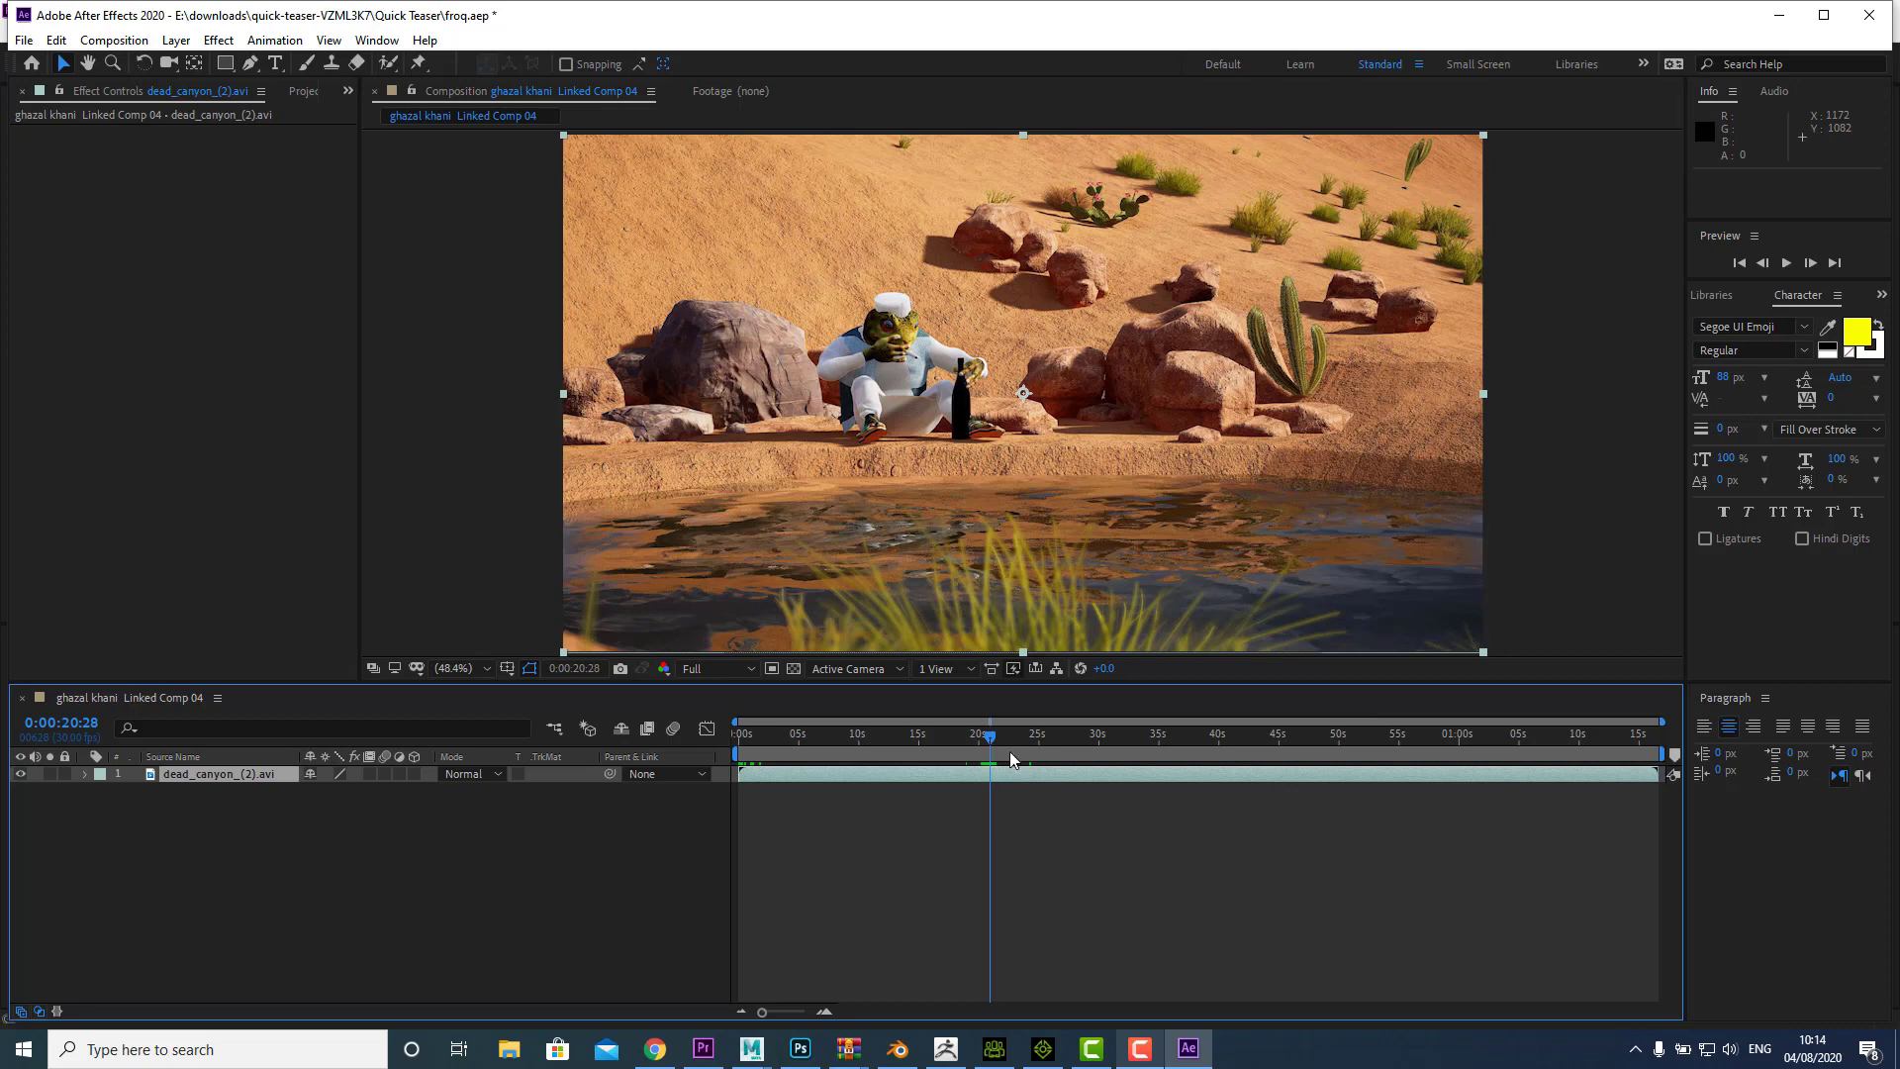
key(space)
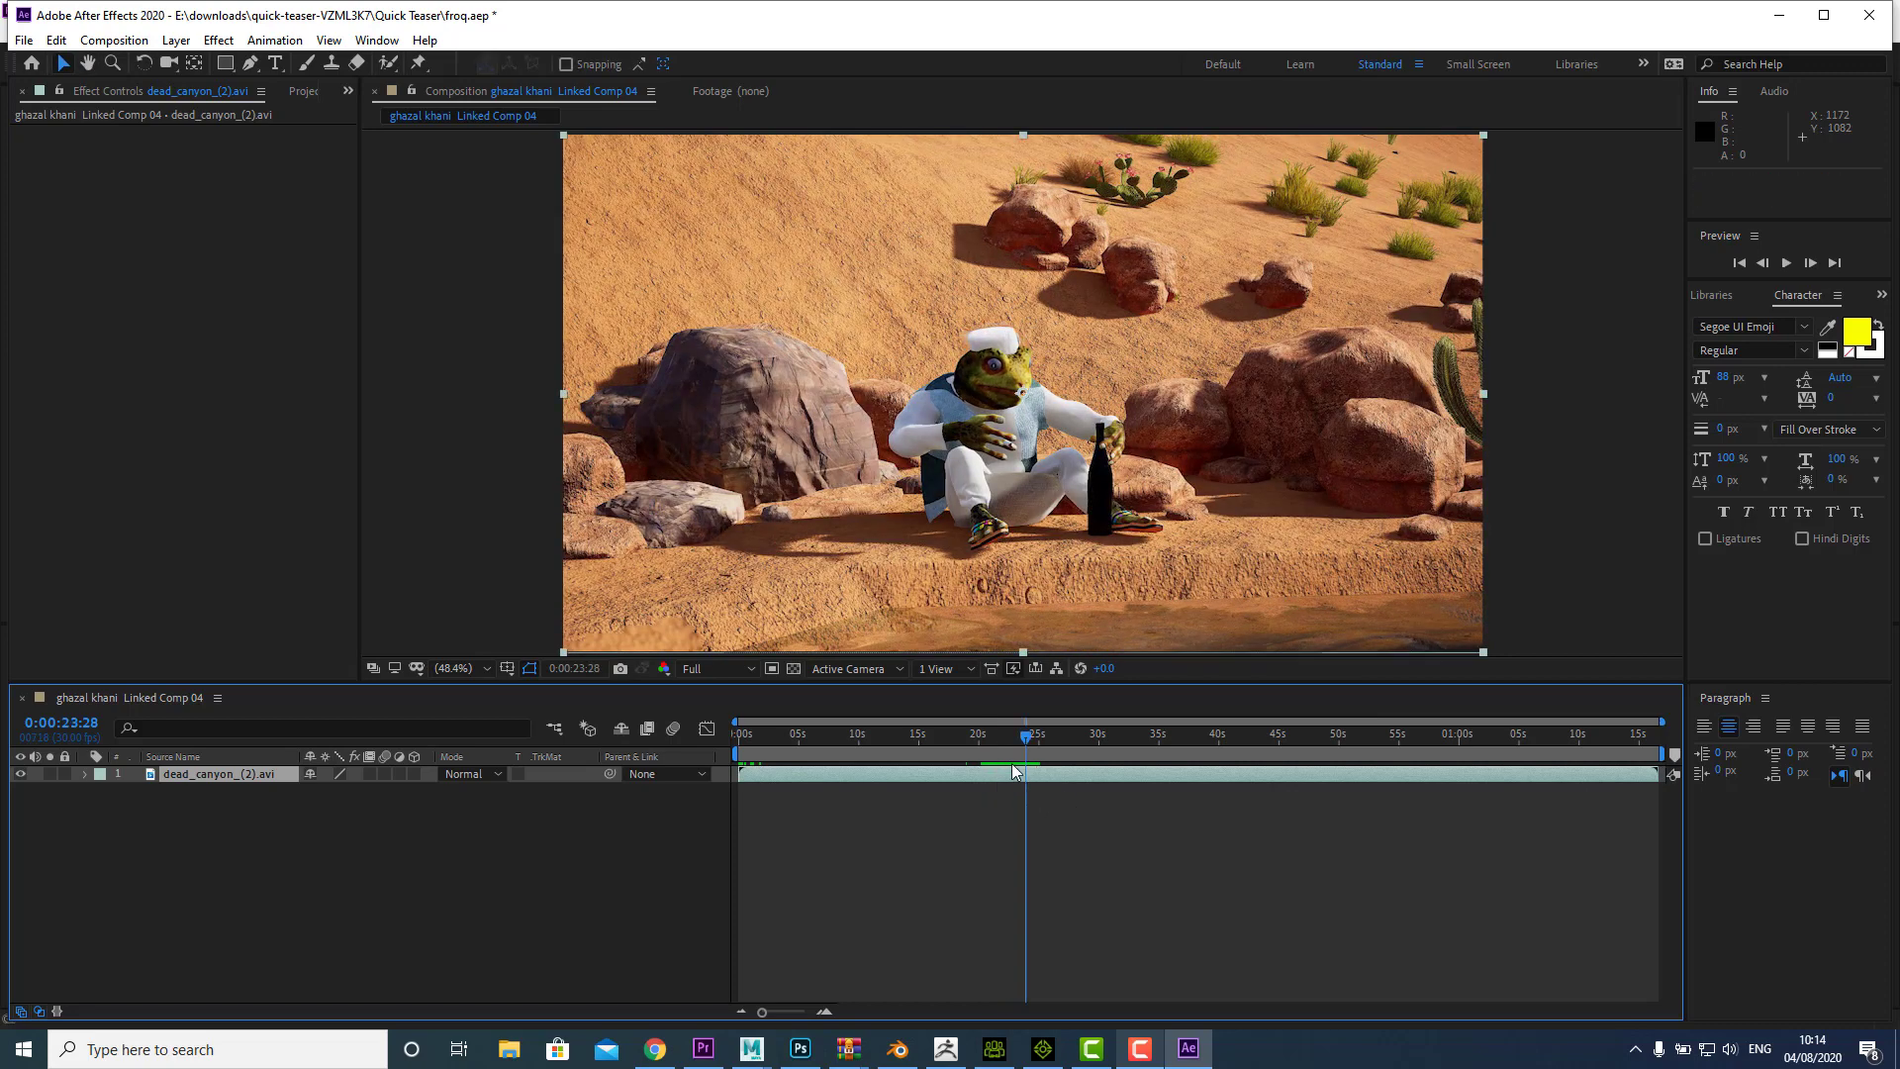
click(989, 736)
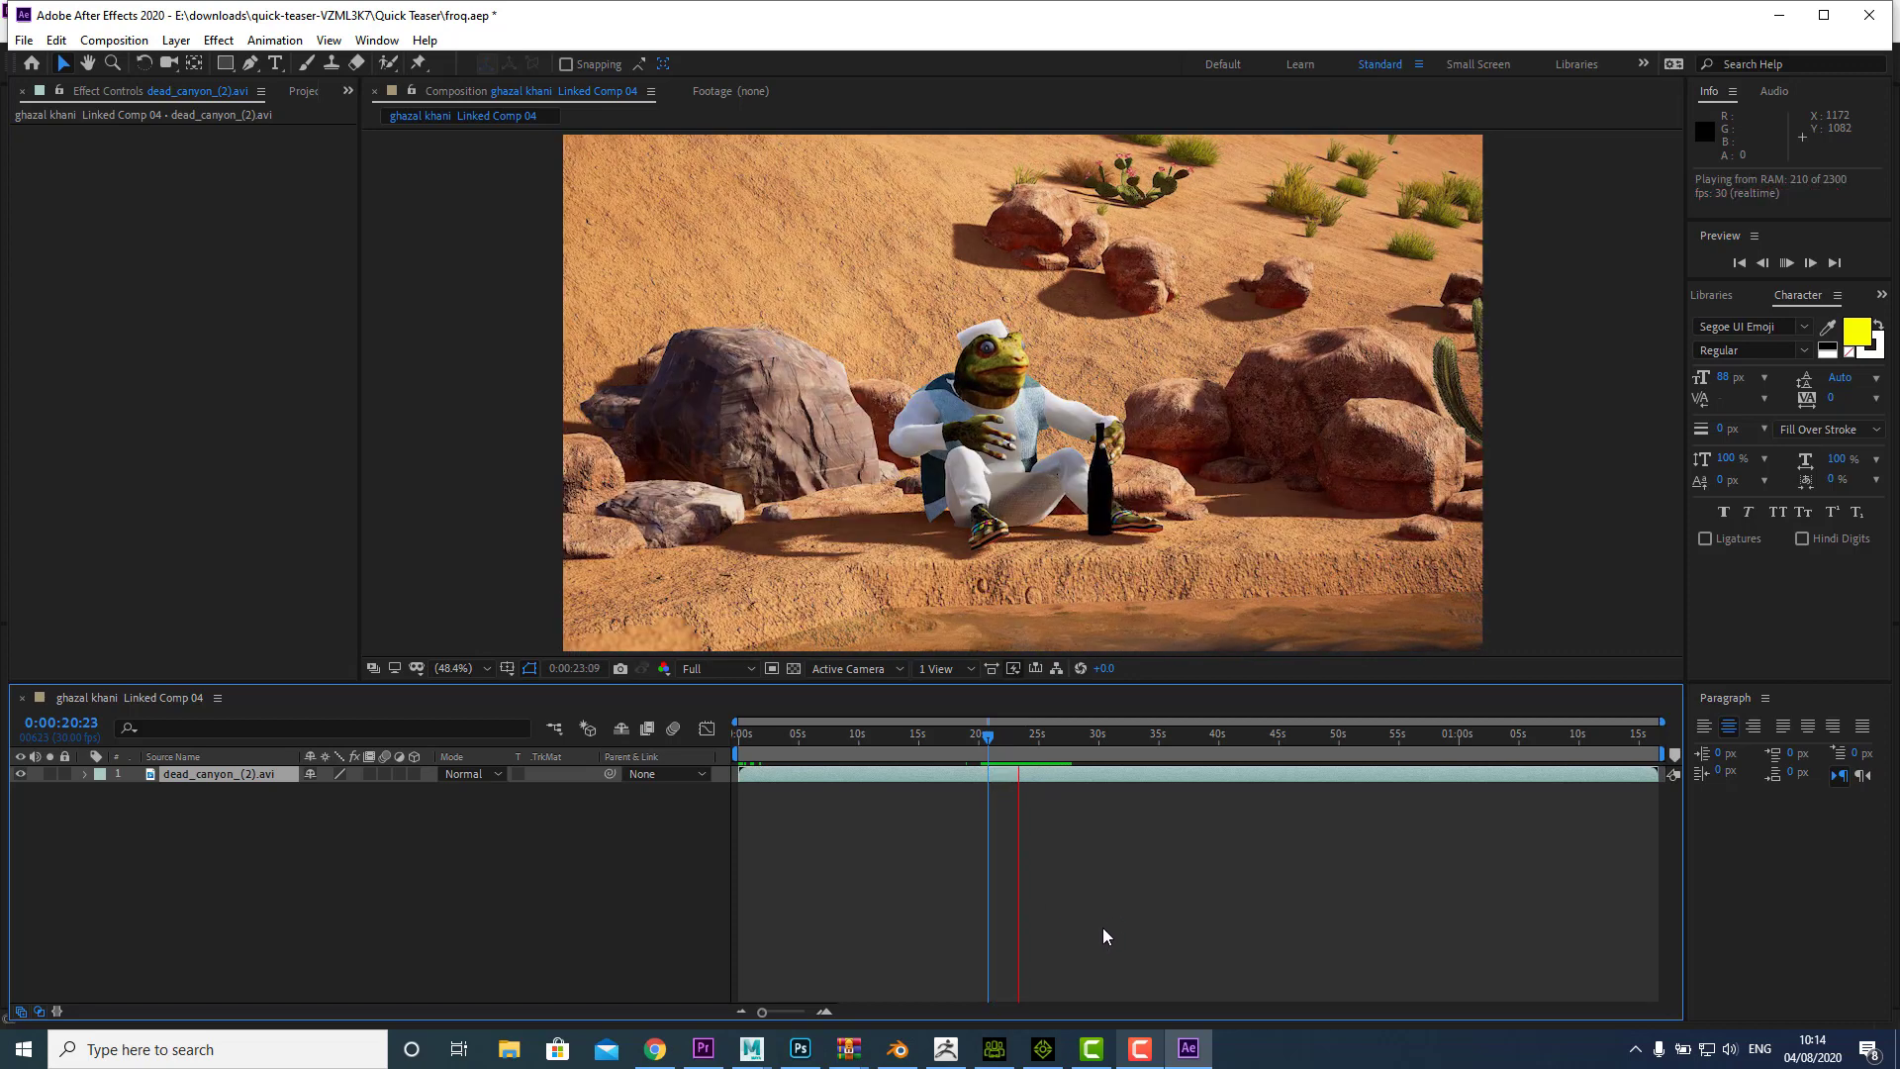
key(space)
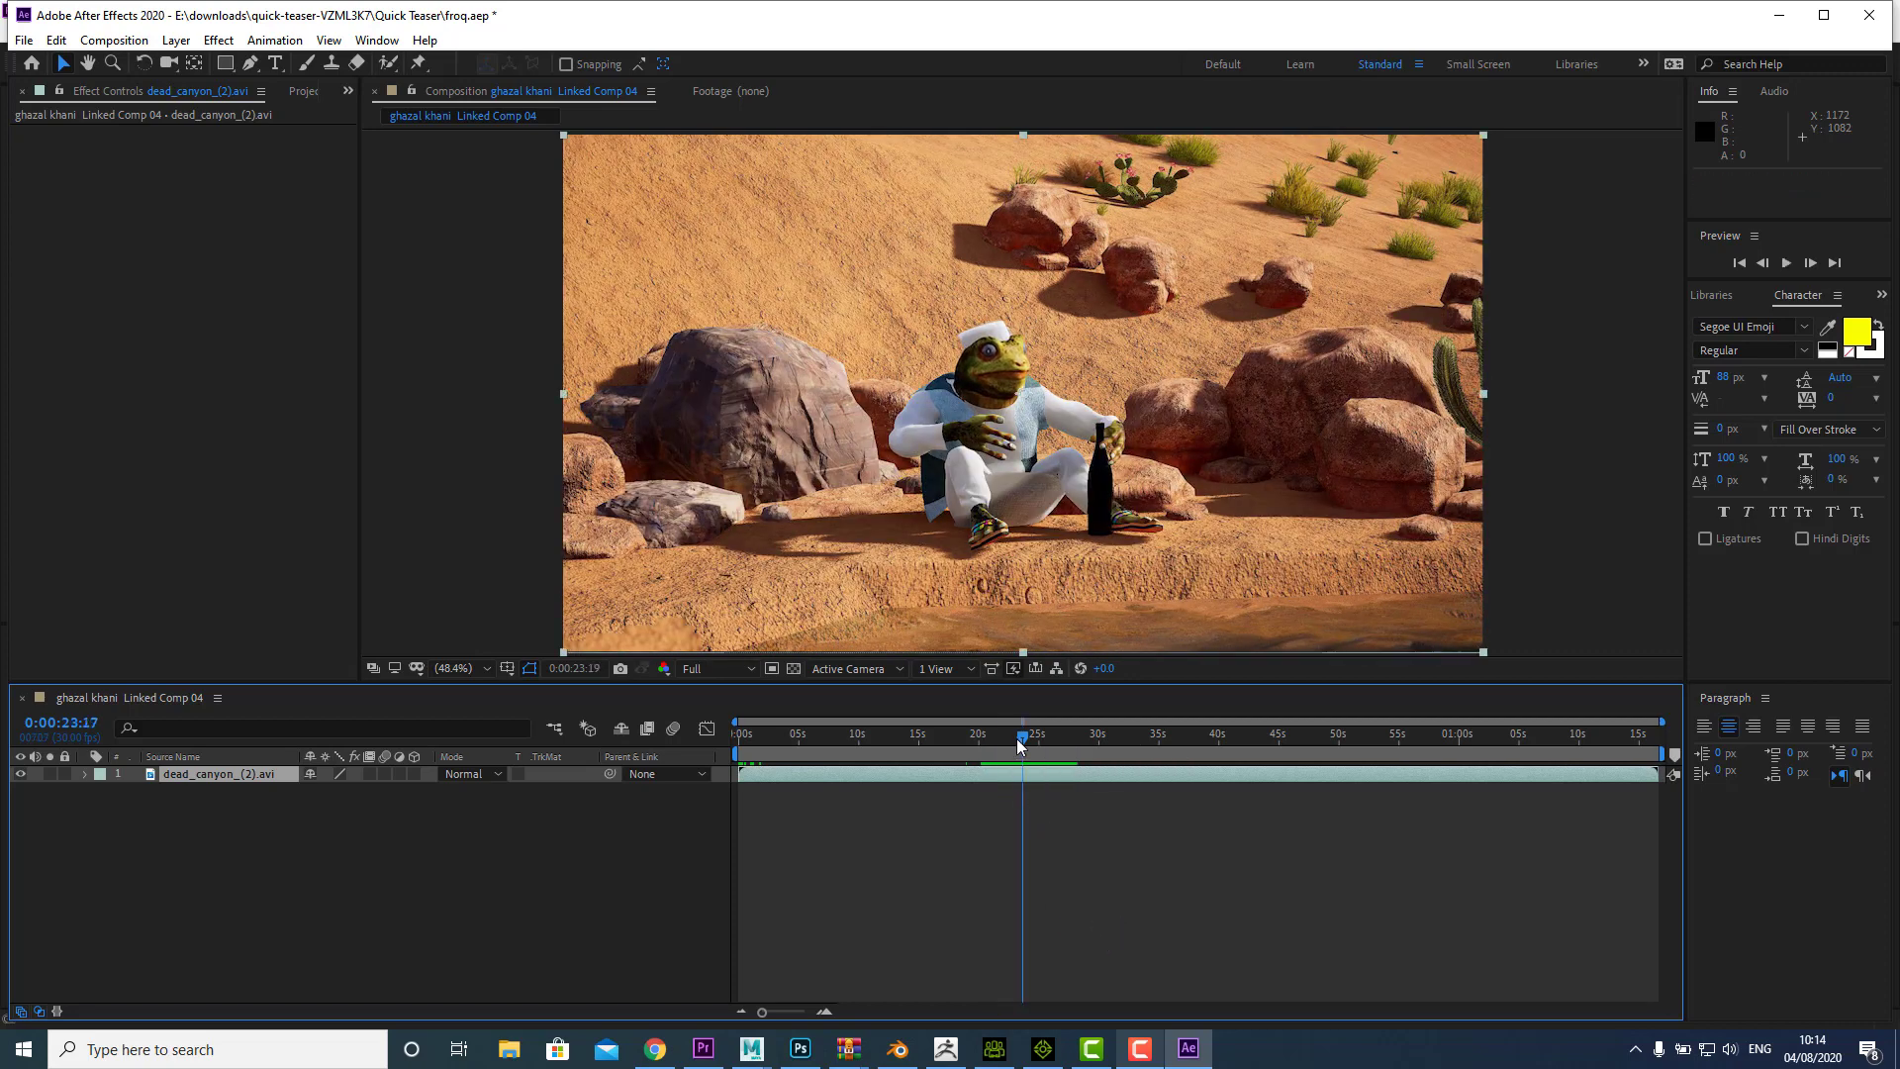
click(1015, 739)
drag(1010, 739, 1007, 738)
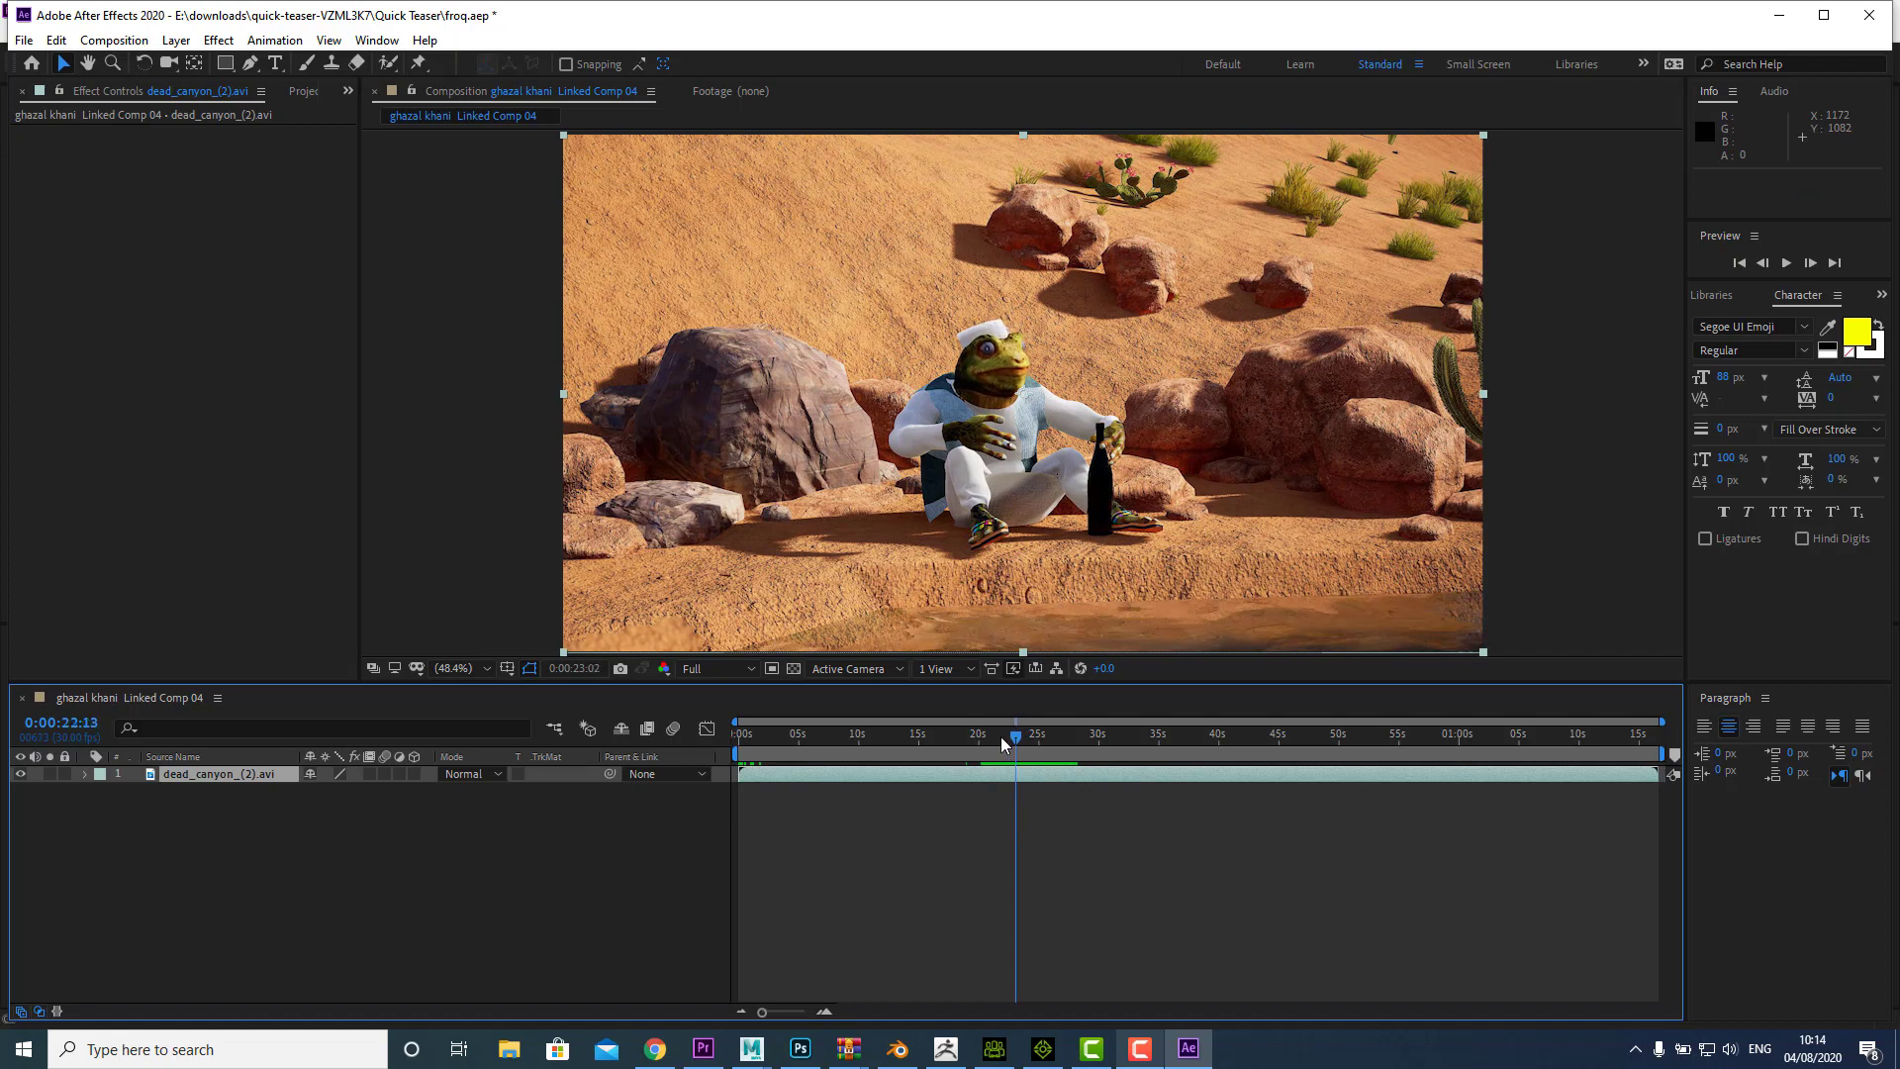
key(space)
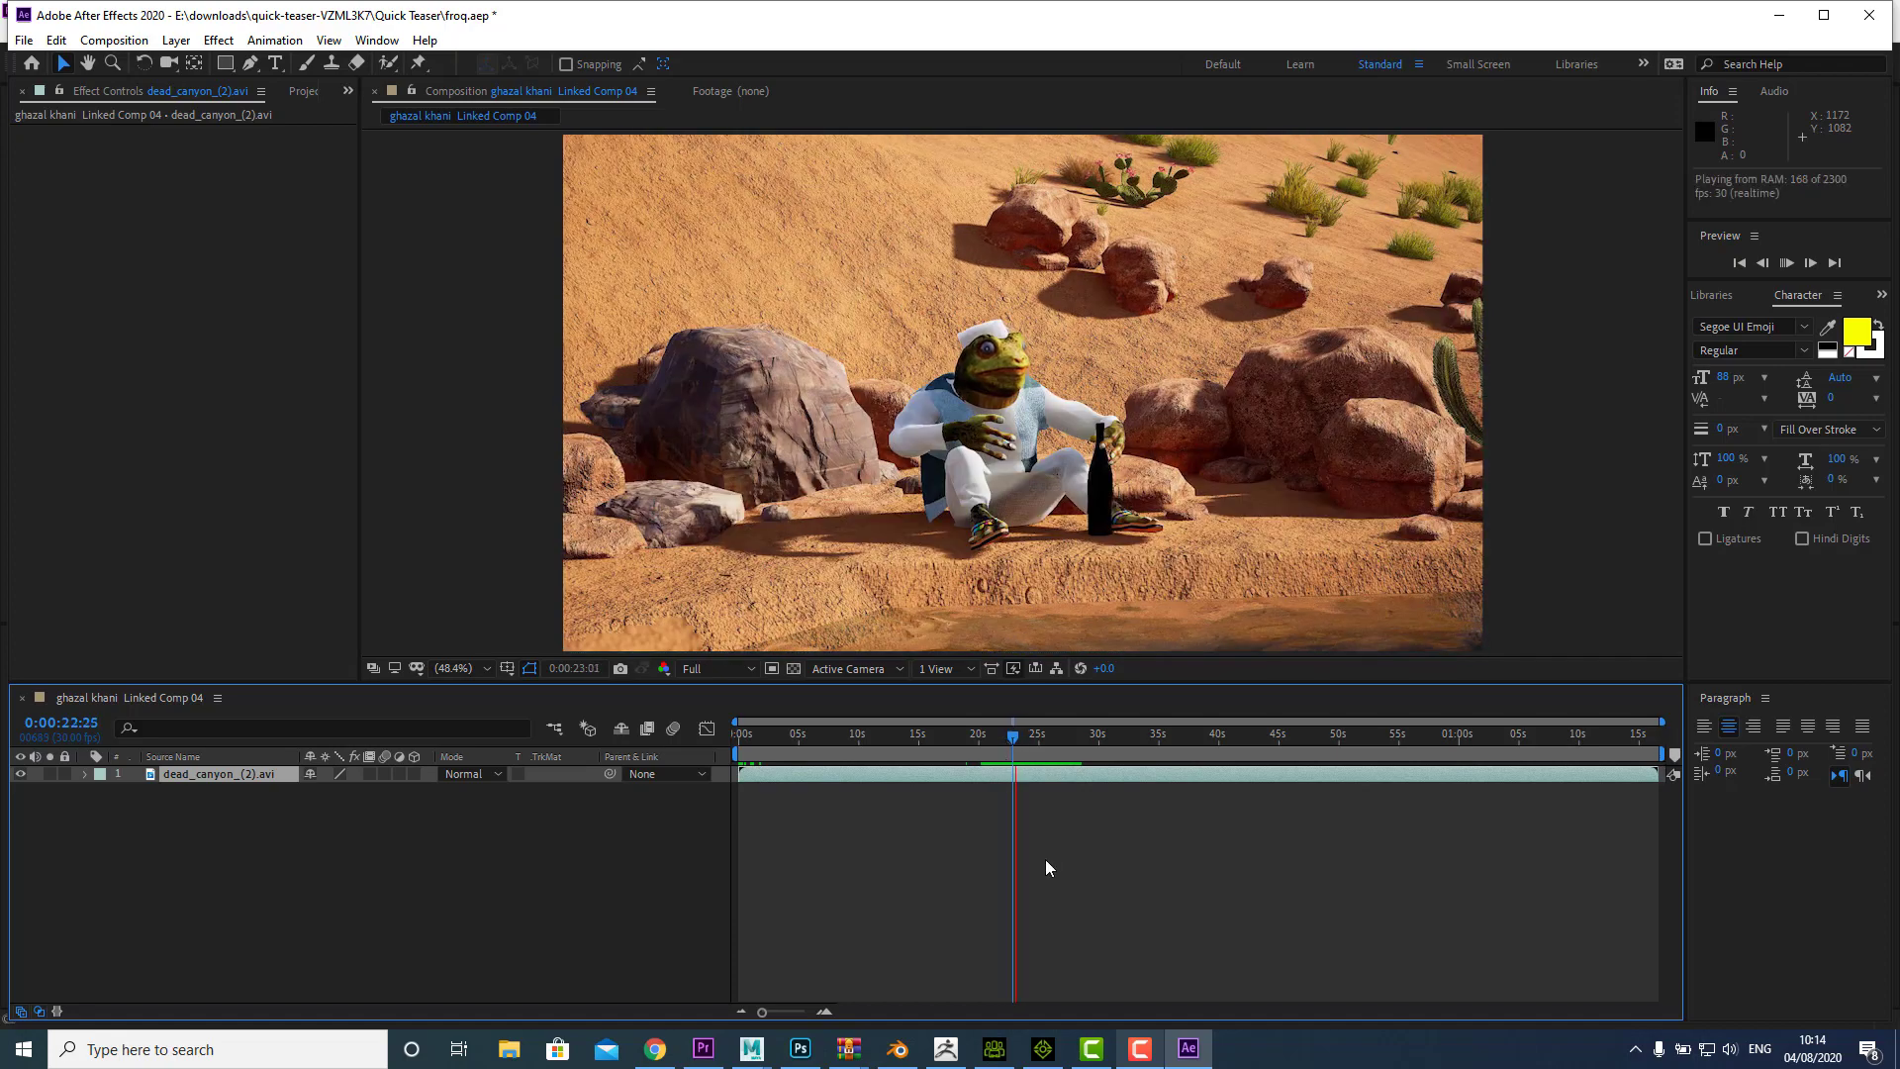
key(space)
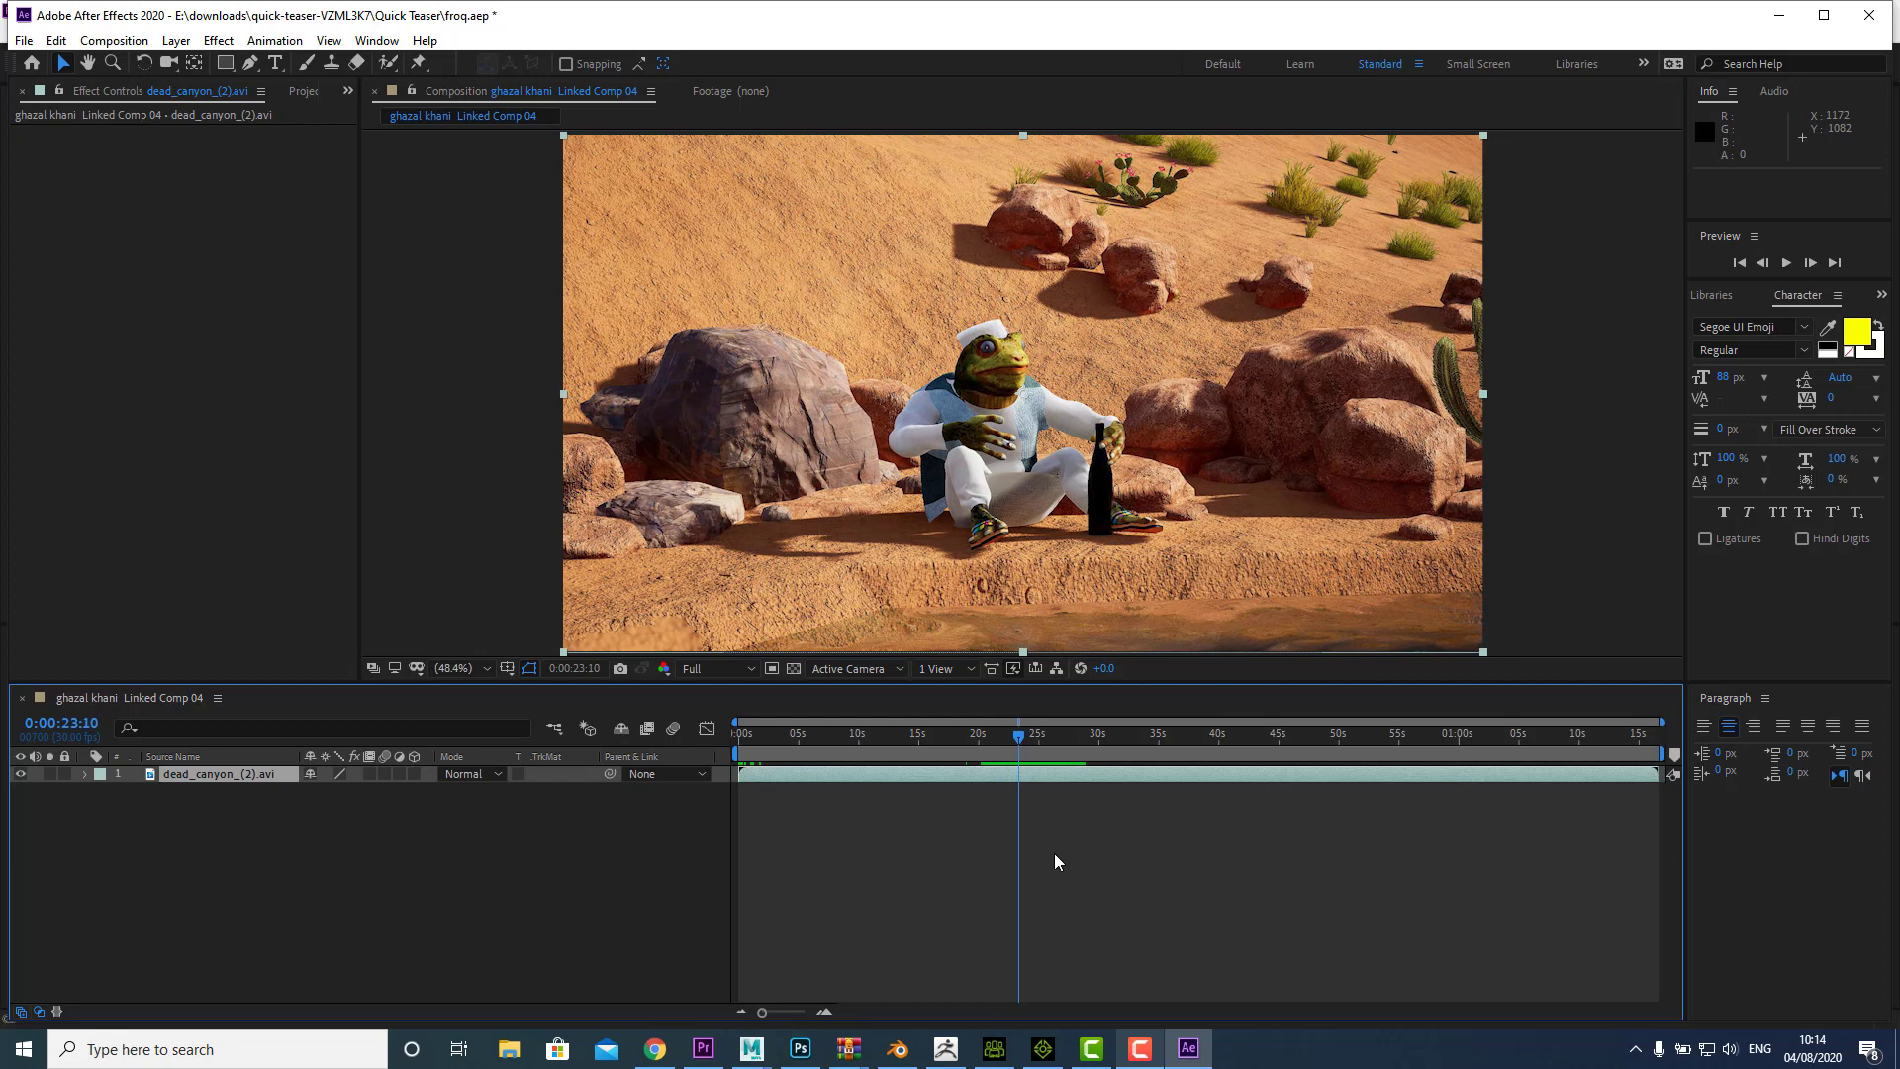
Step: Add a new adjustment layer above the clip named smoke
key(ctrl+alt+y)
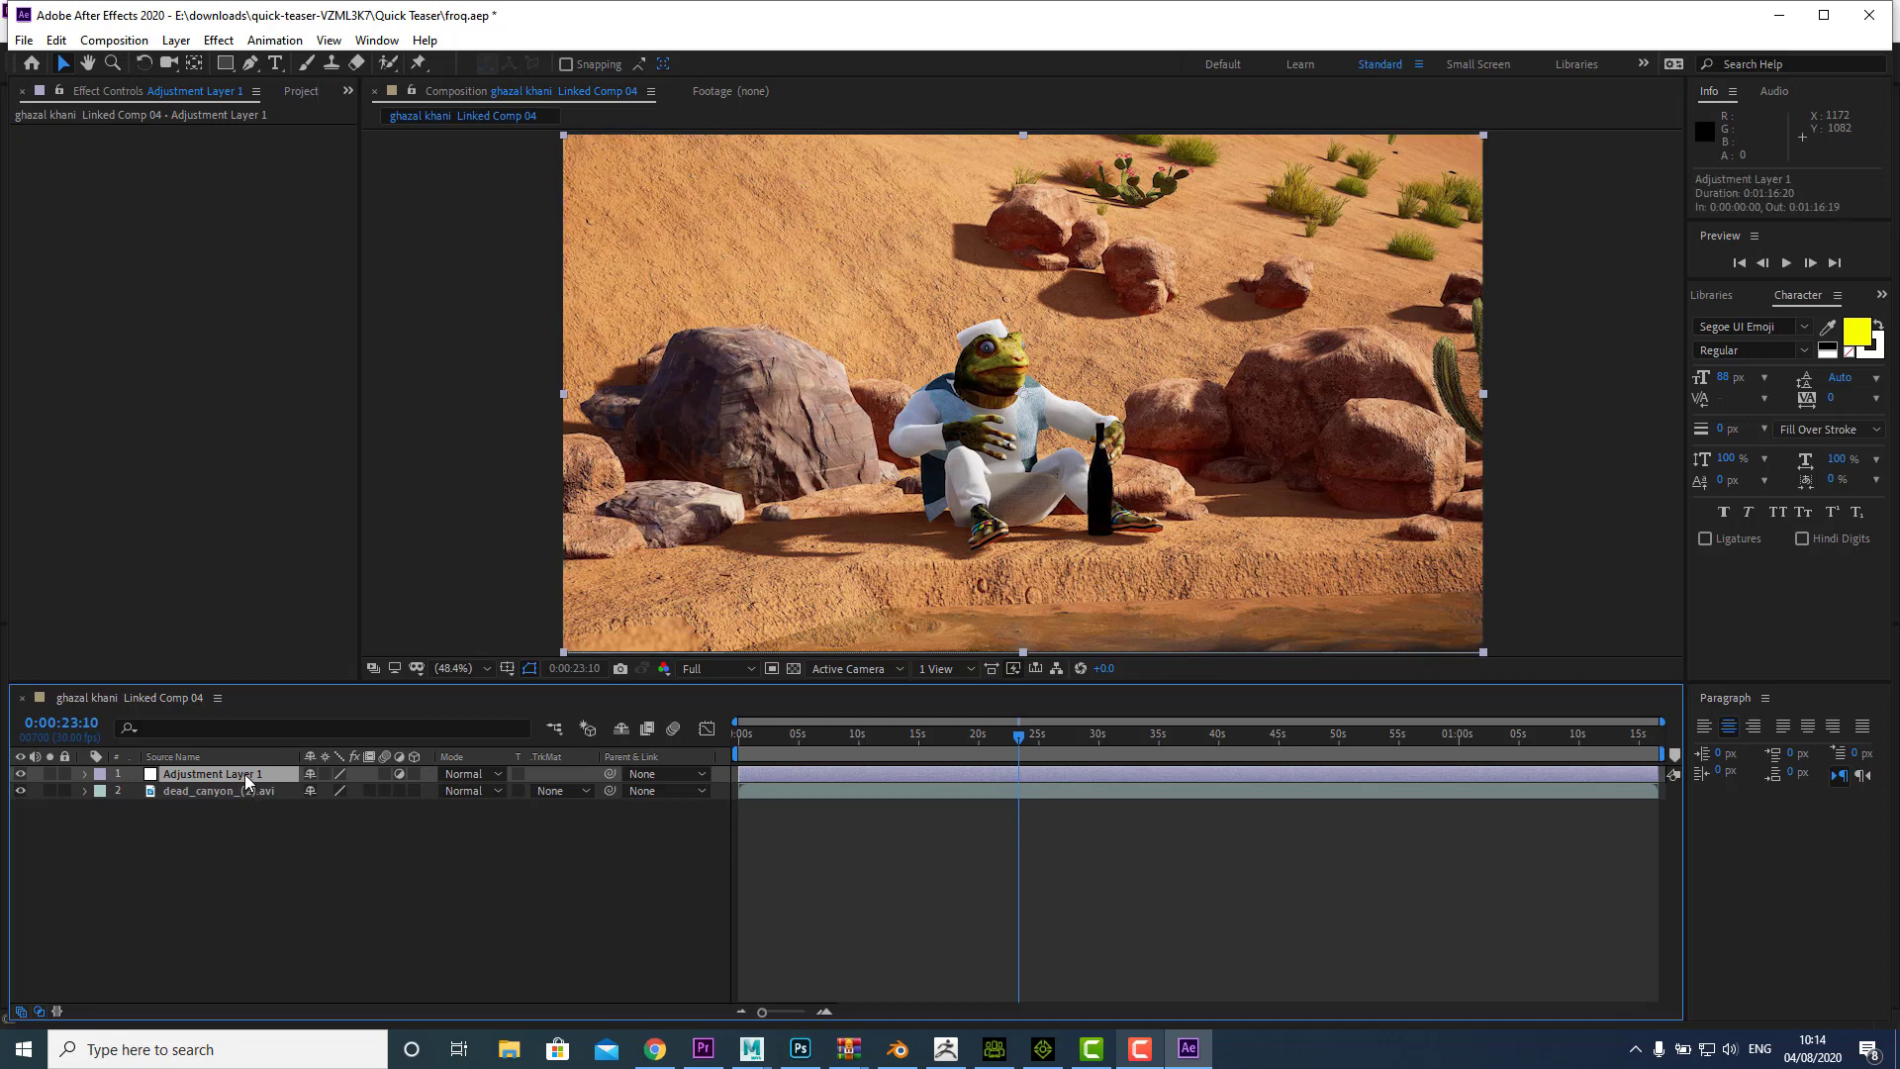
key(Return)
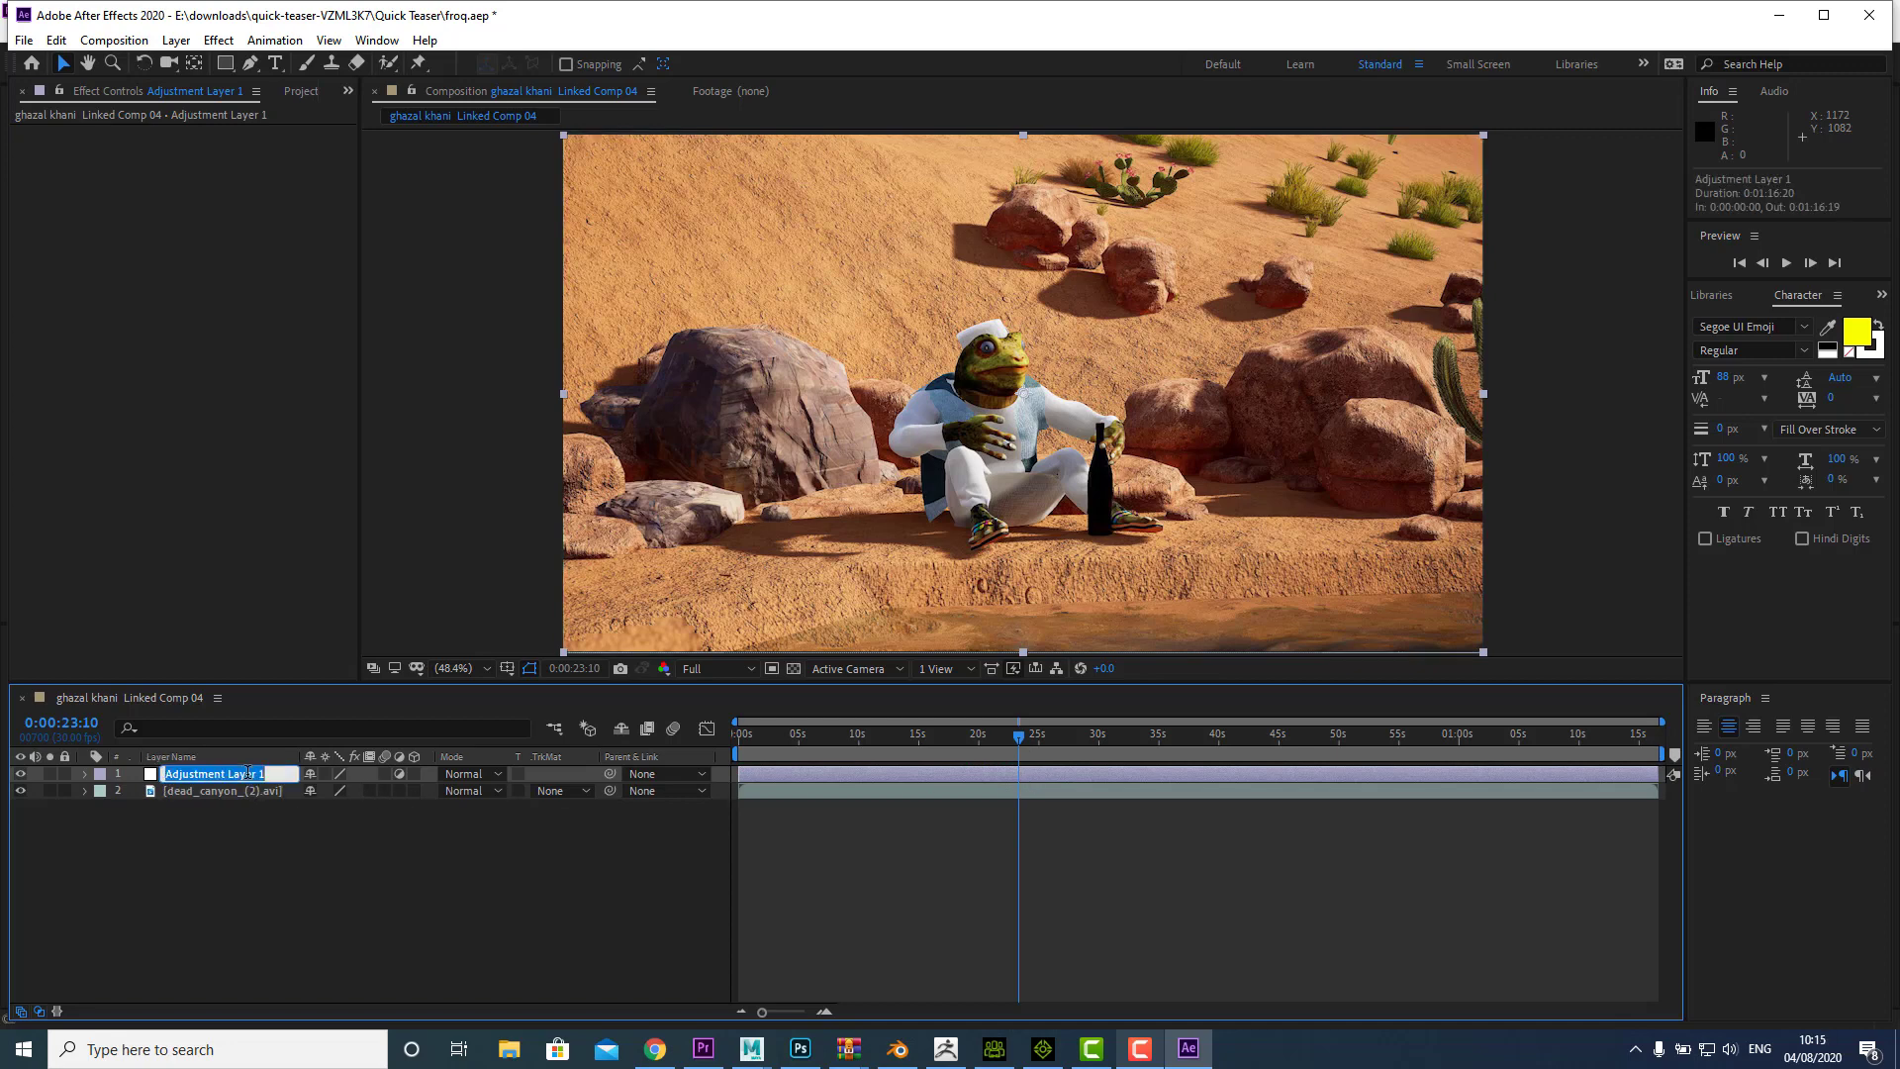
text(smoke)
key(Return)
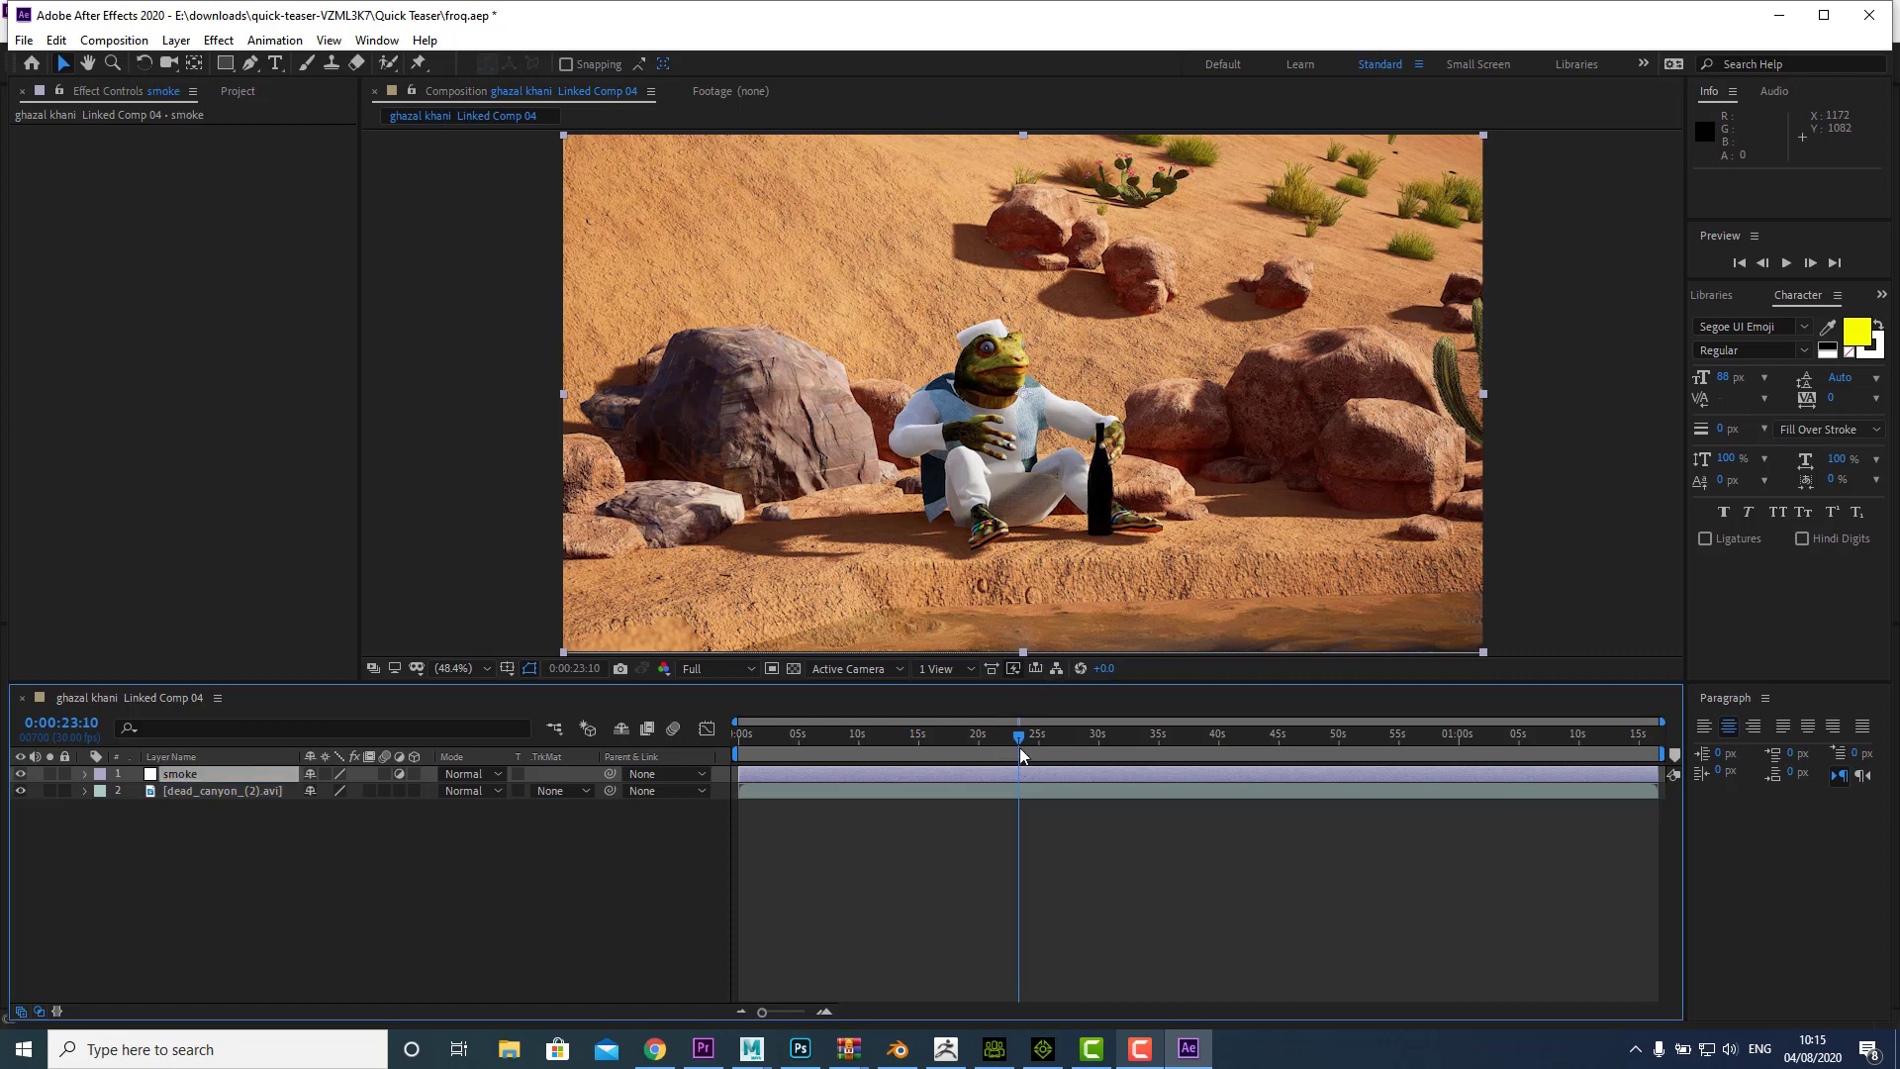
Step: Trim the smoke layer to start at 0:00:22:20
drag(1022, 747, 1015, 747)
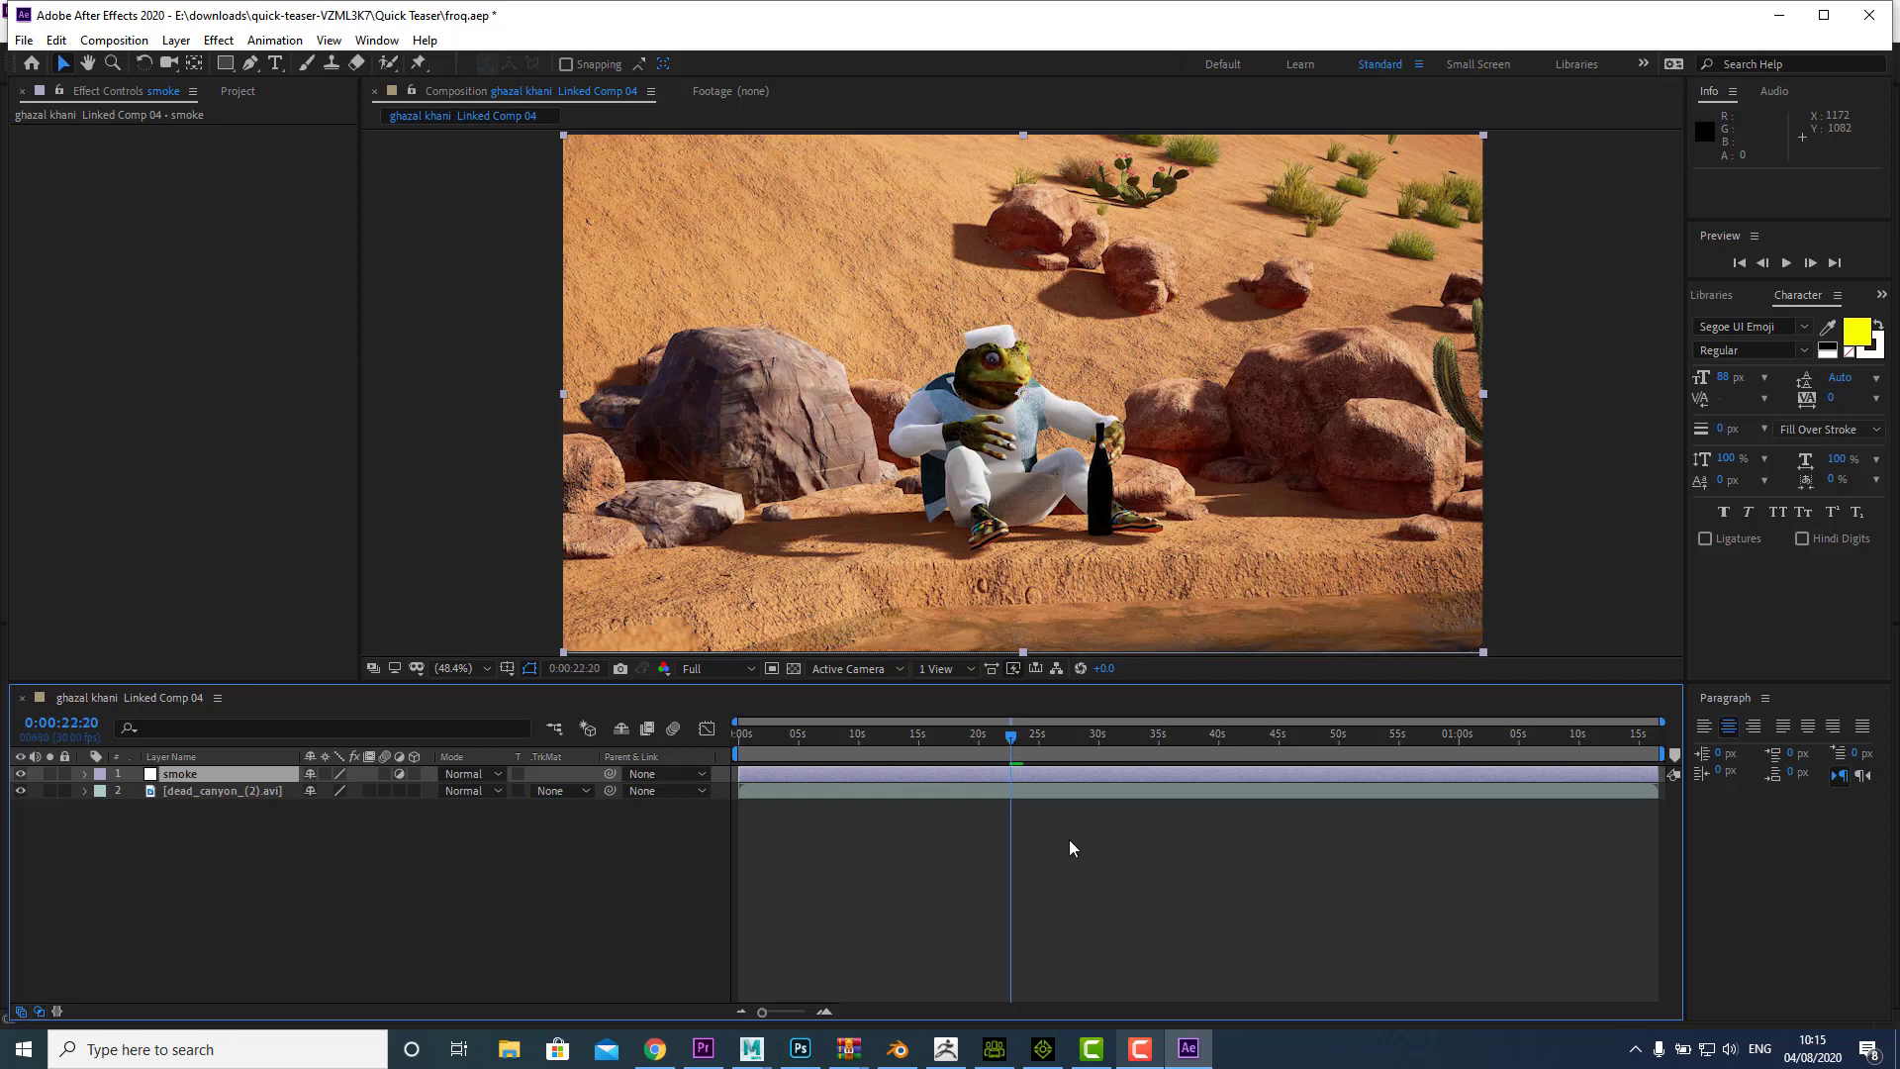
key(space)
key(space)
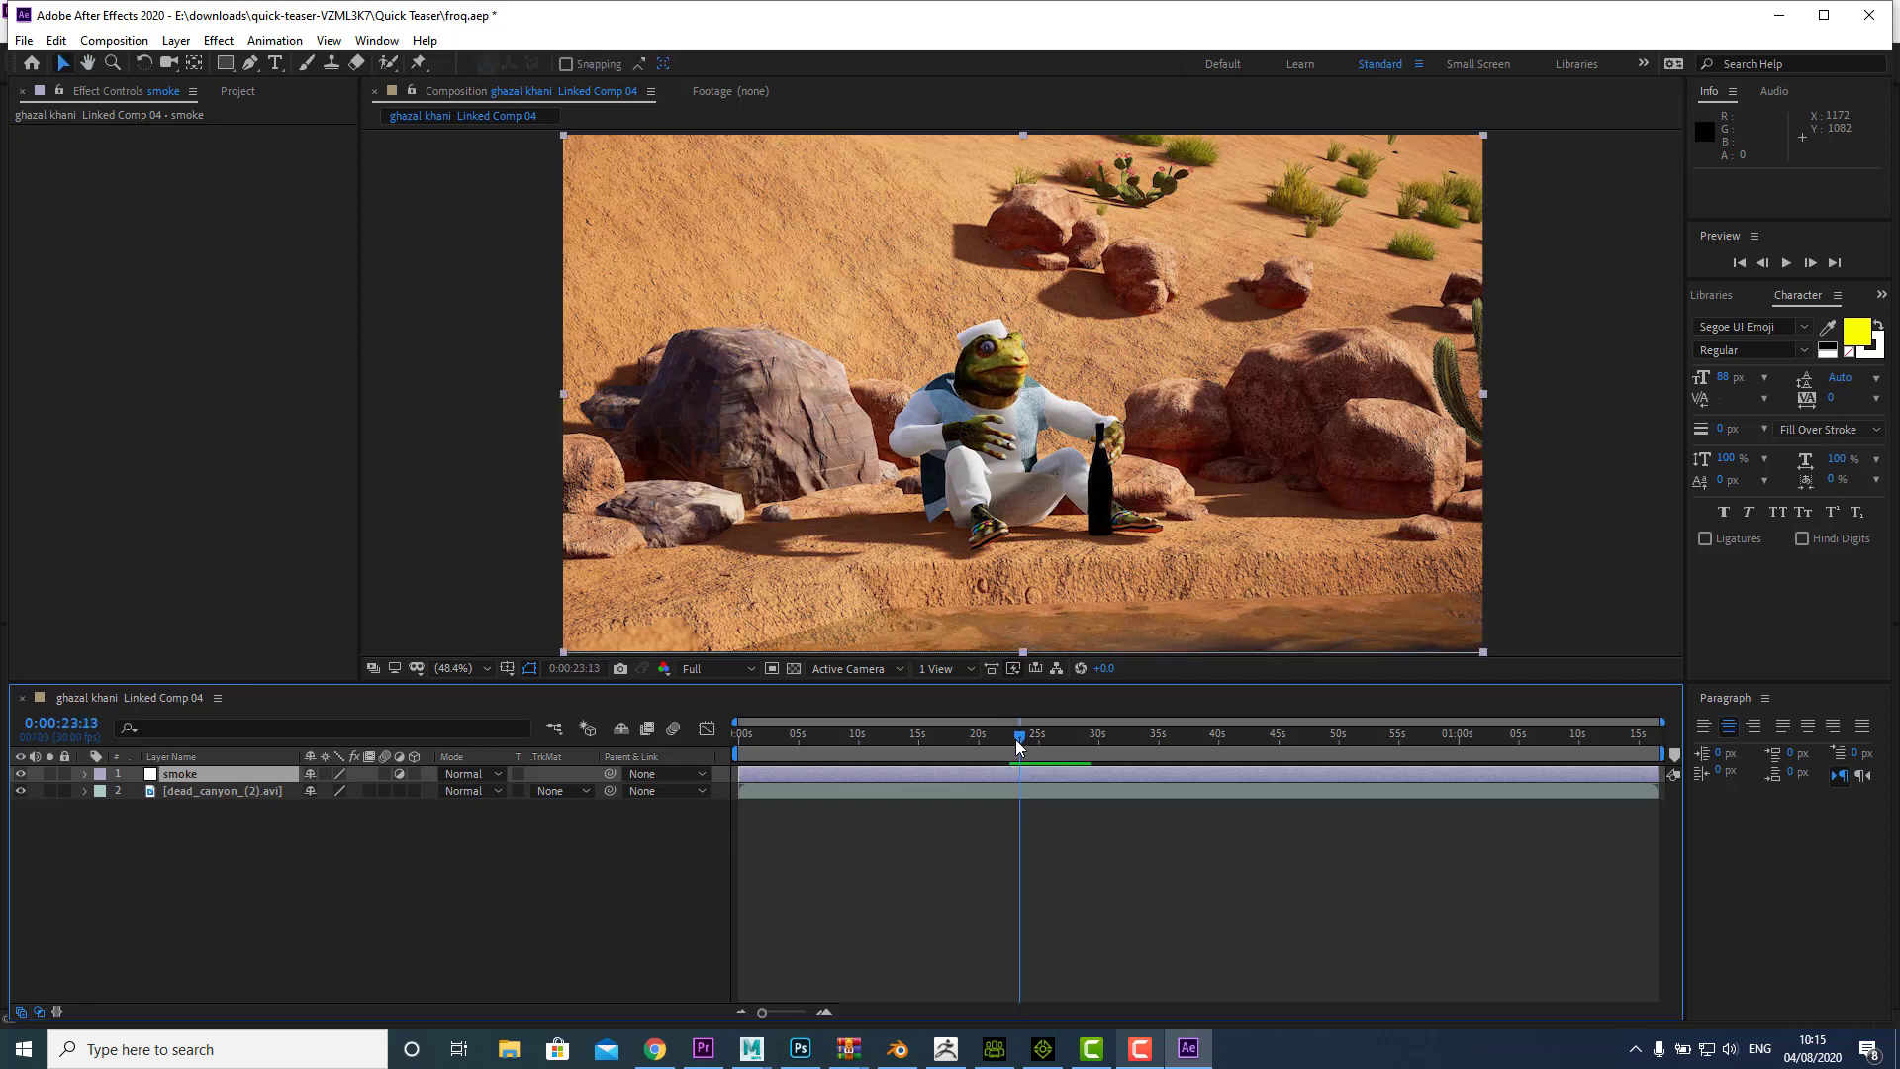
drag(1019, 747, 1010, 748)
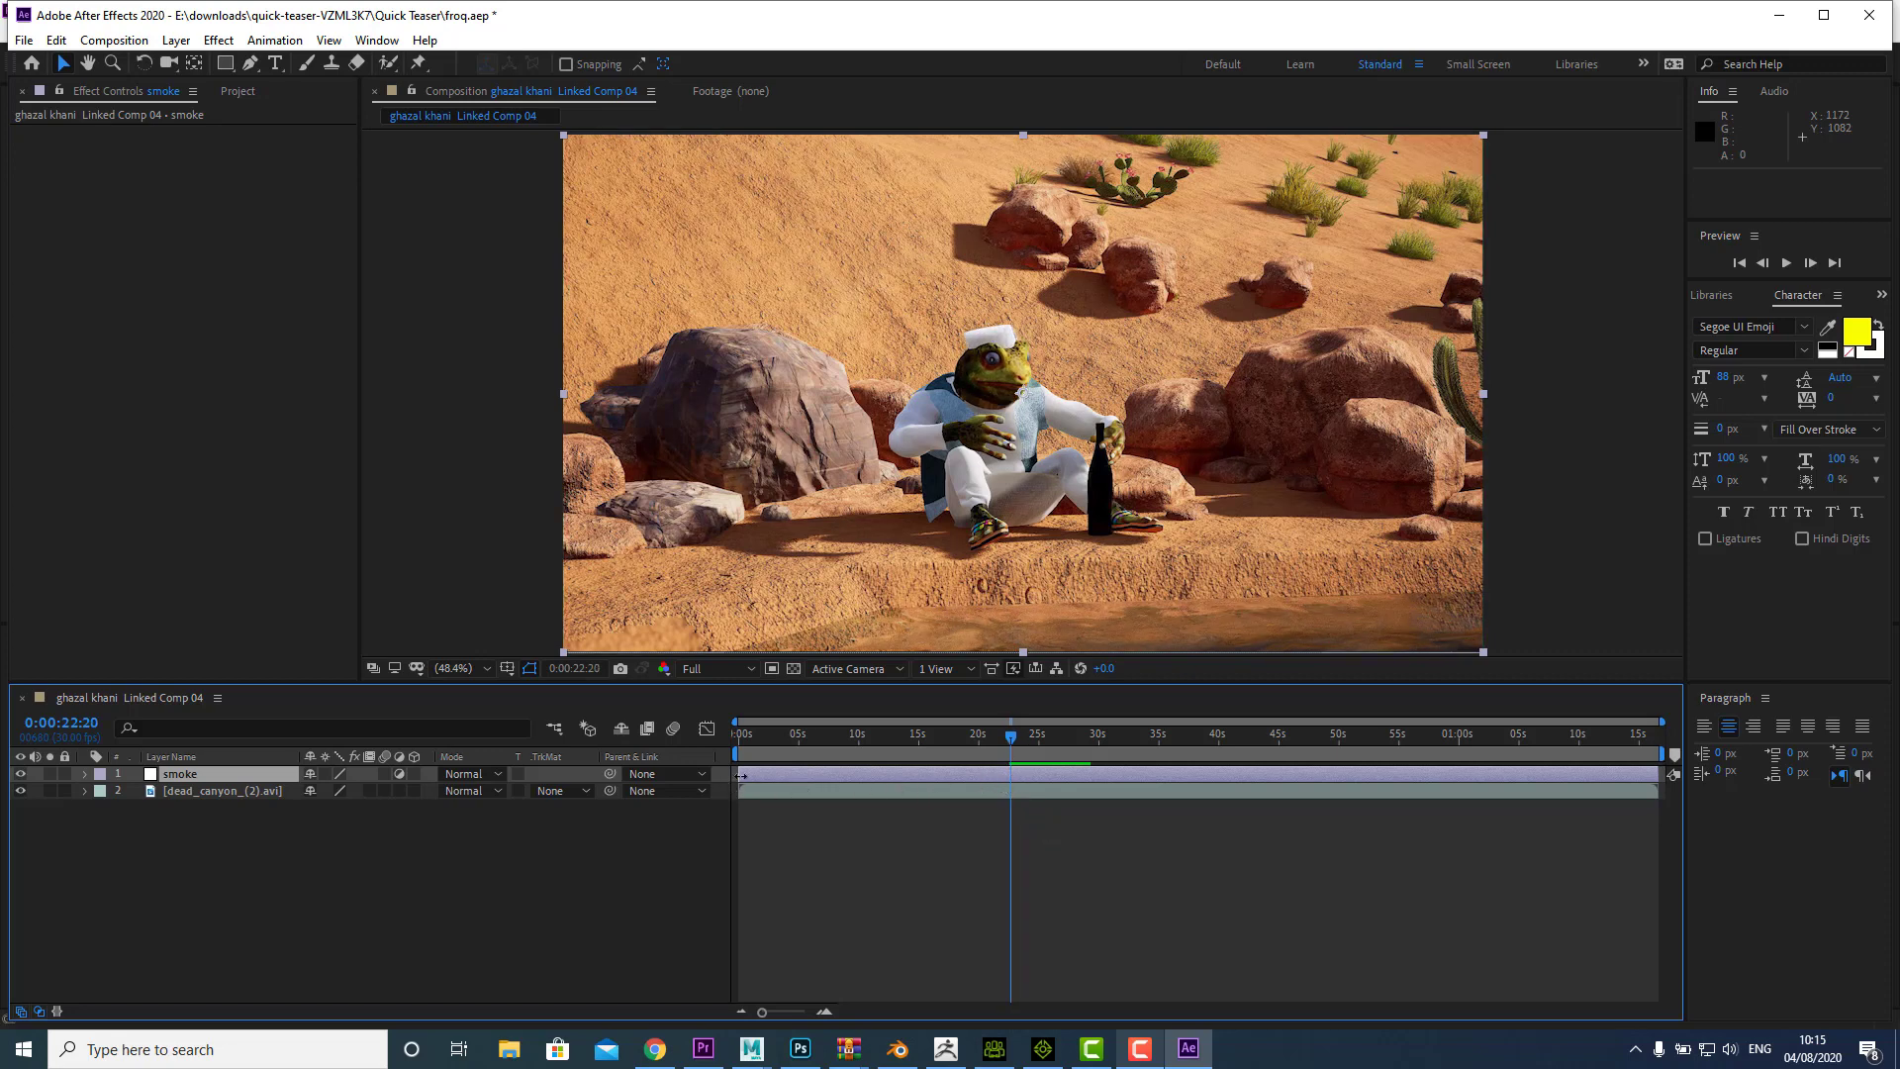
drag(741, 776, 1010, 776)
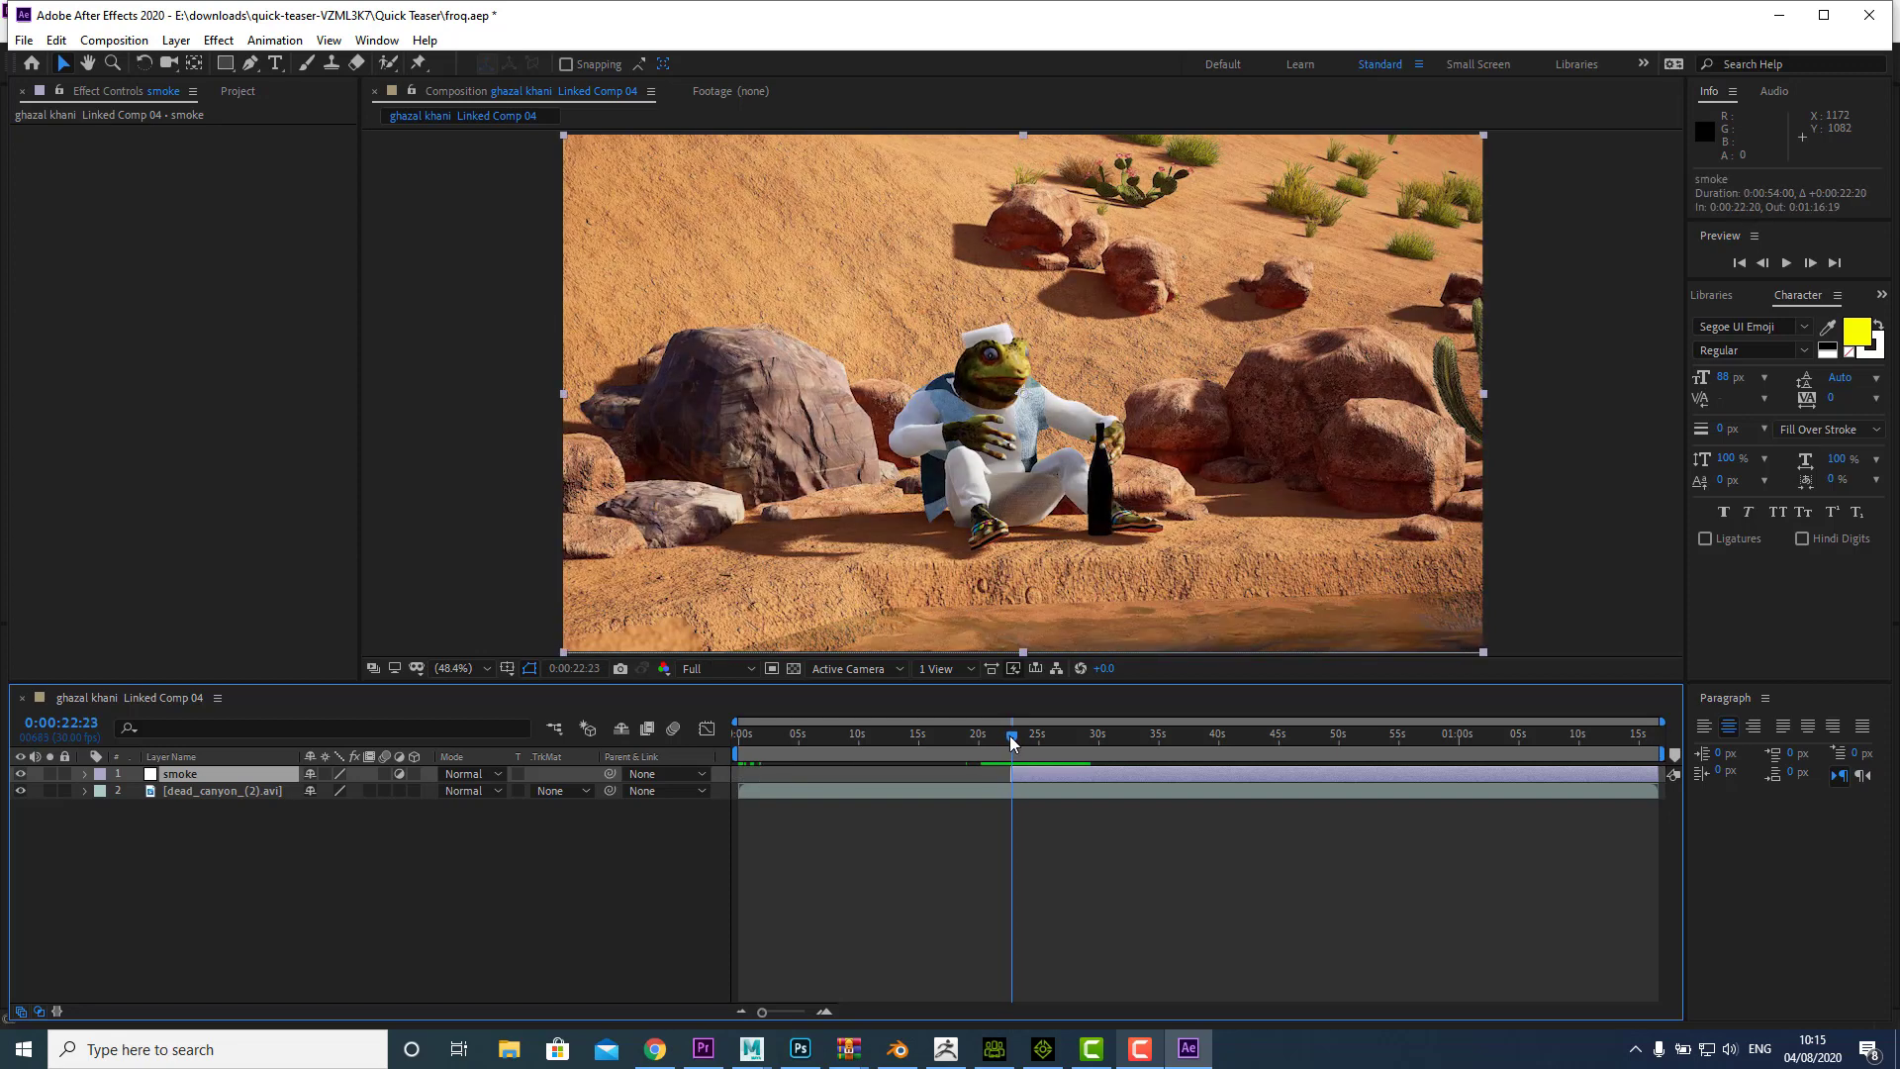
drag(1011, 742, 1009, 744)
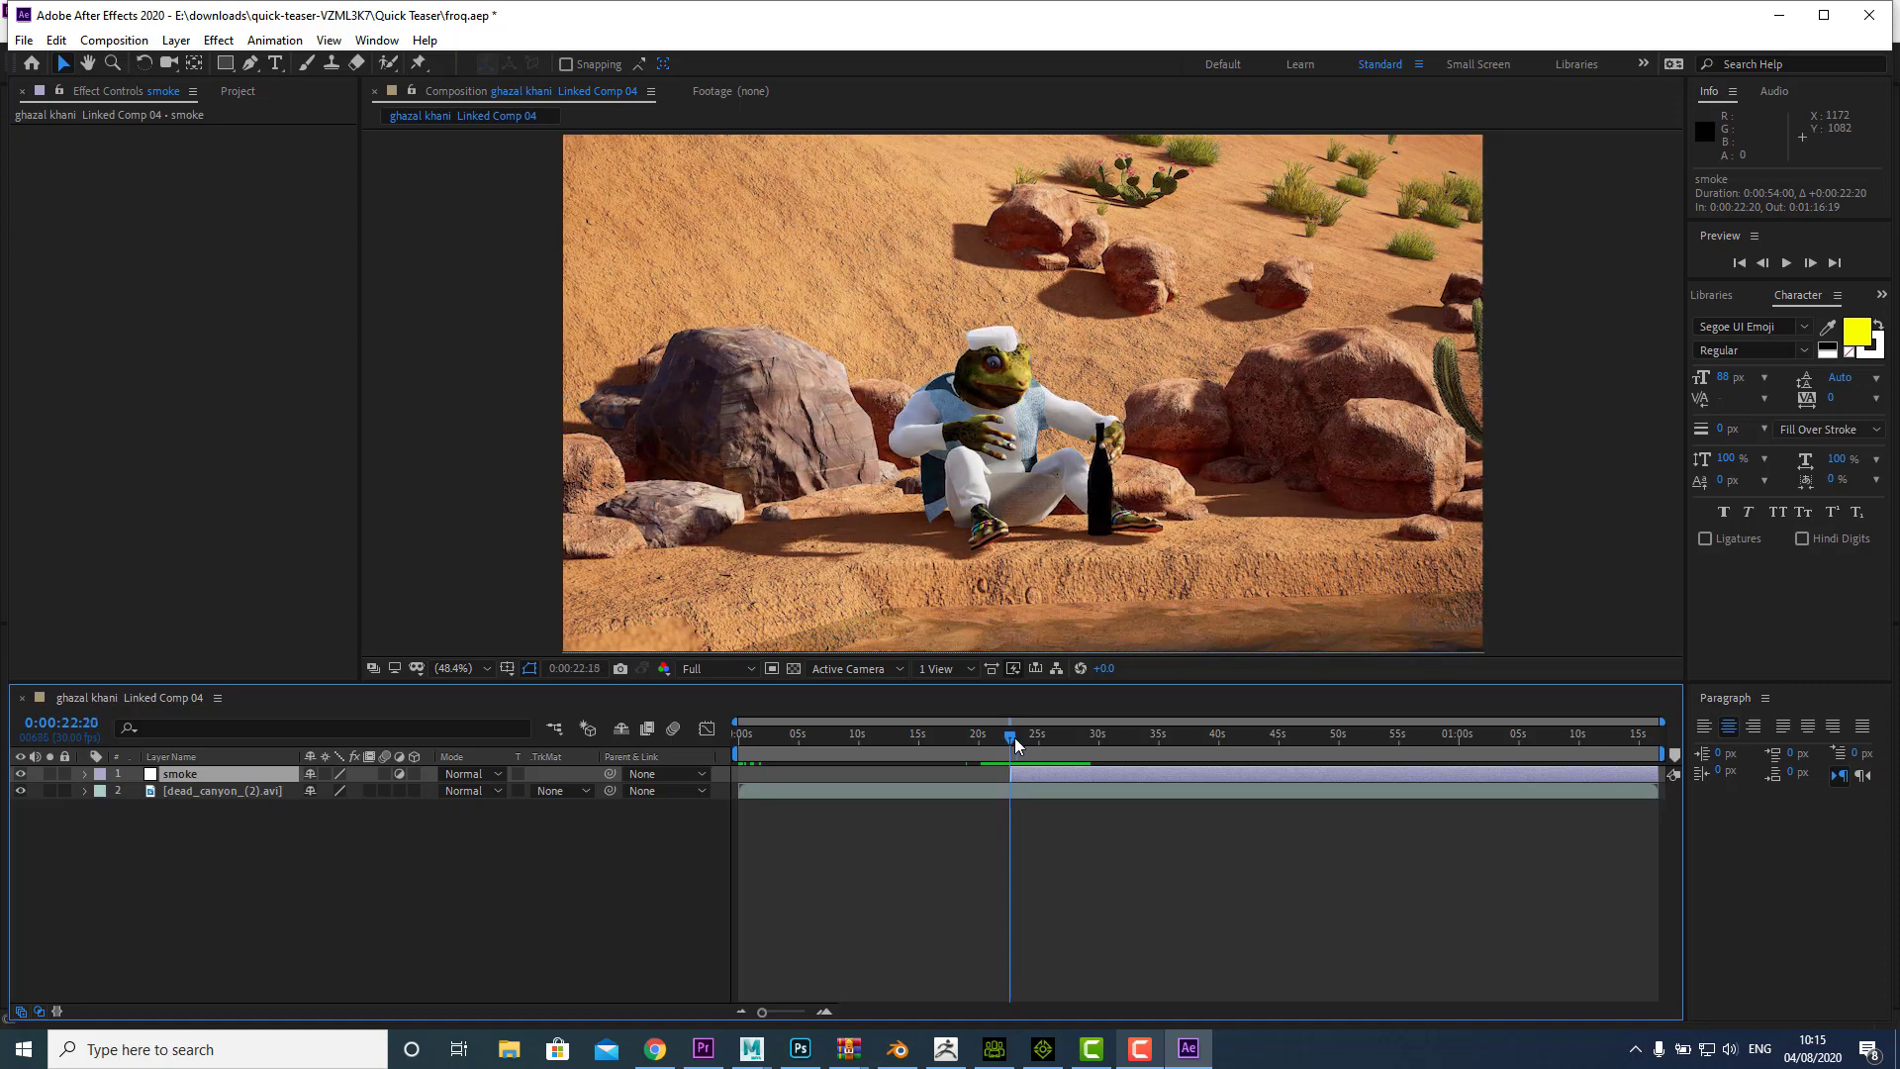
mouse_move(1010, 745)
mouse_down()
mouse_move(993, 748)
mouse_move(1013, 741)
mouse_up()
Step: Open the Effects & Presets panel from the Window menu
click(1710, 294)
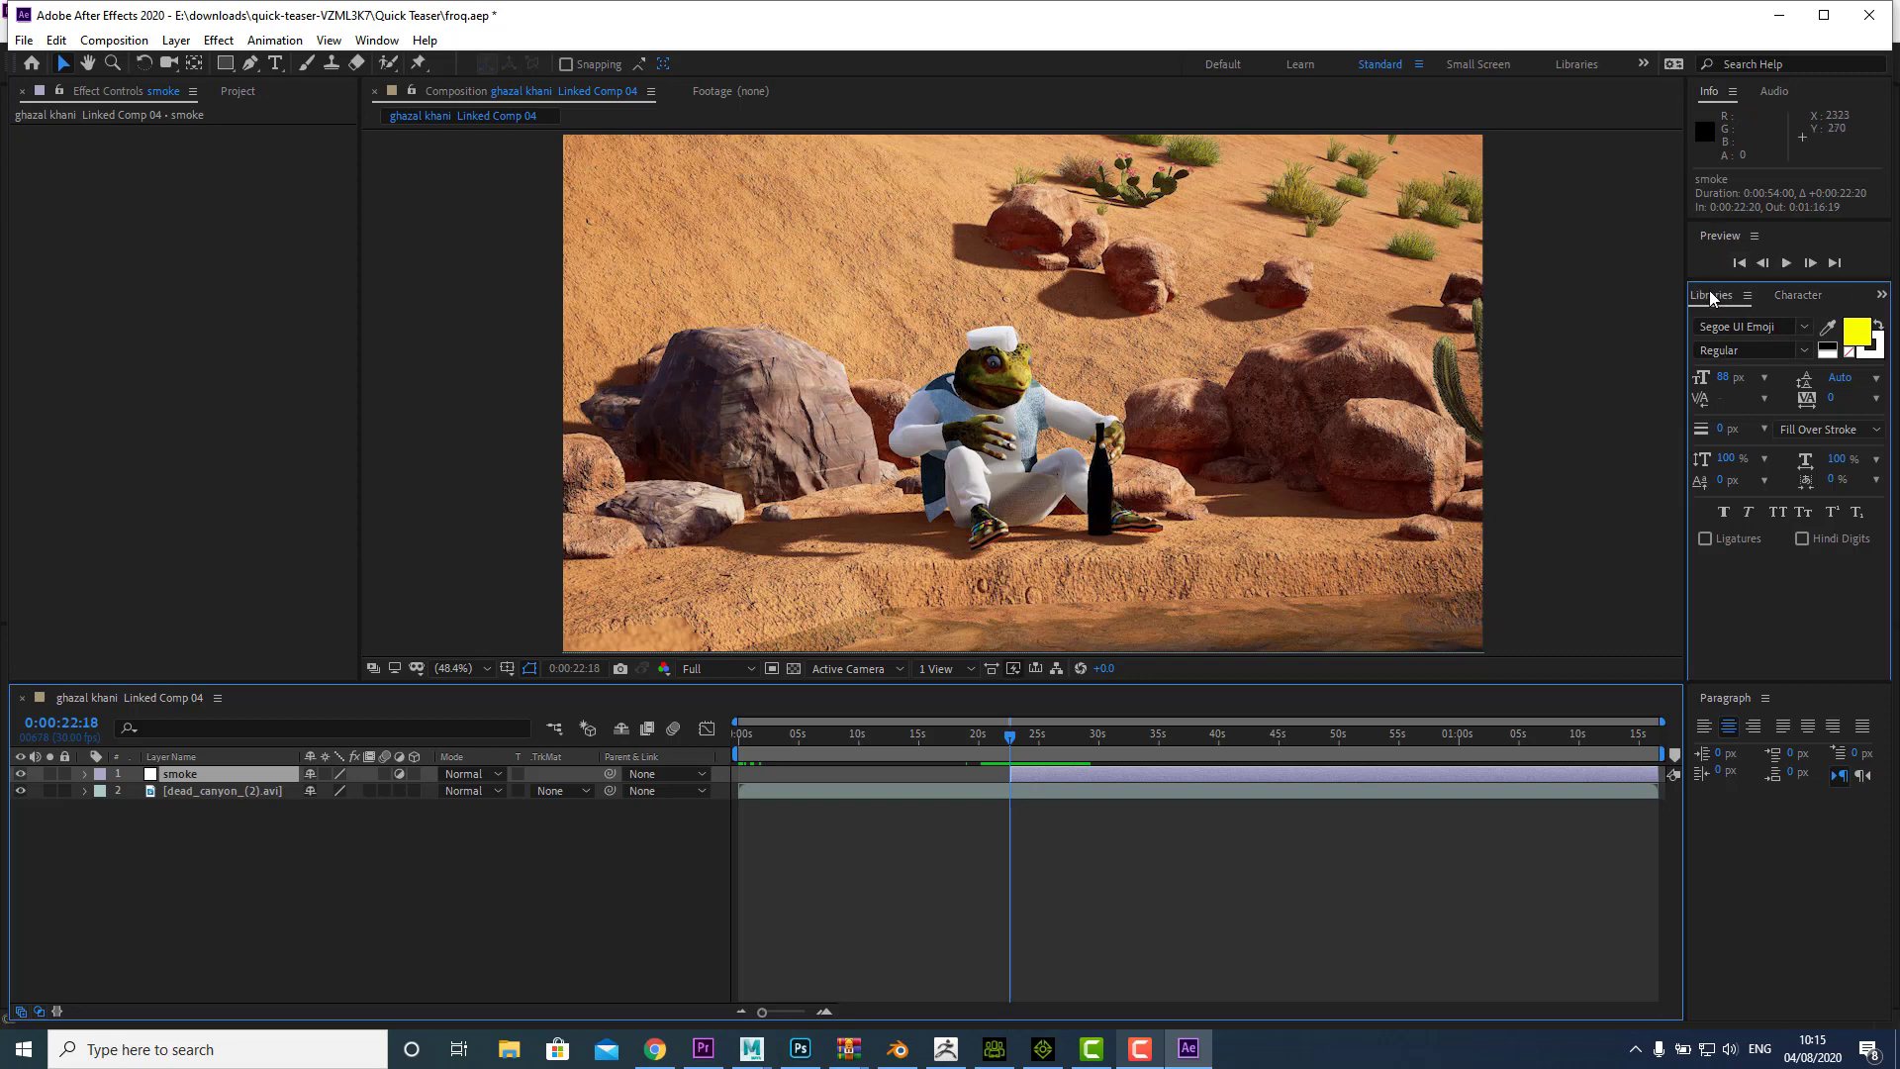
click(1724, 237)
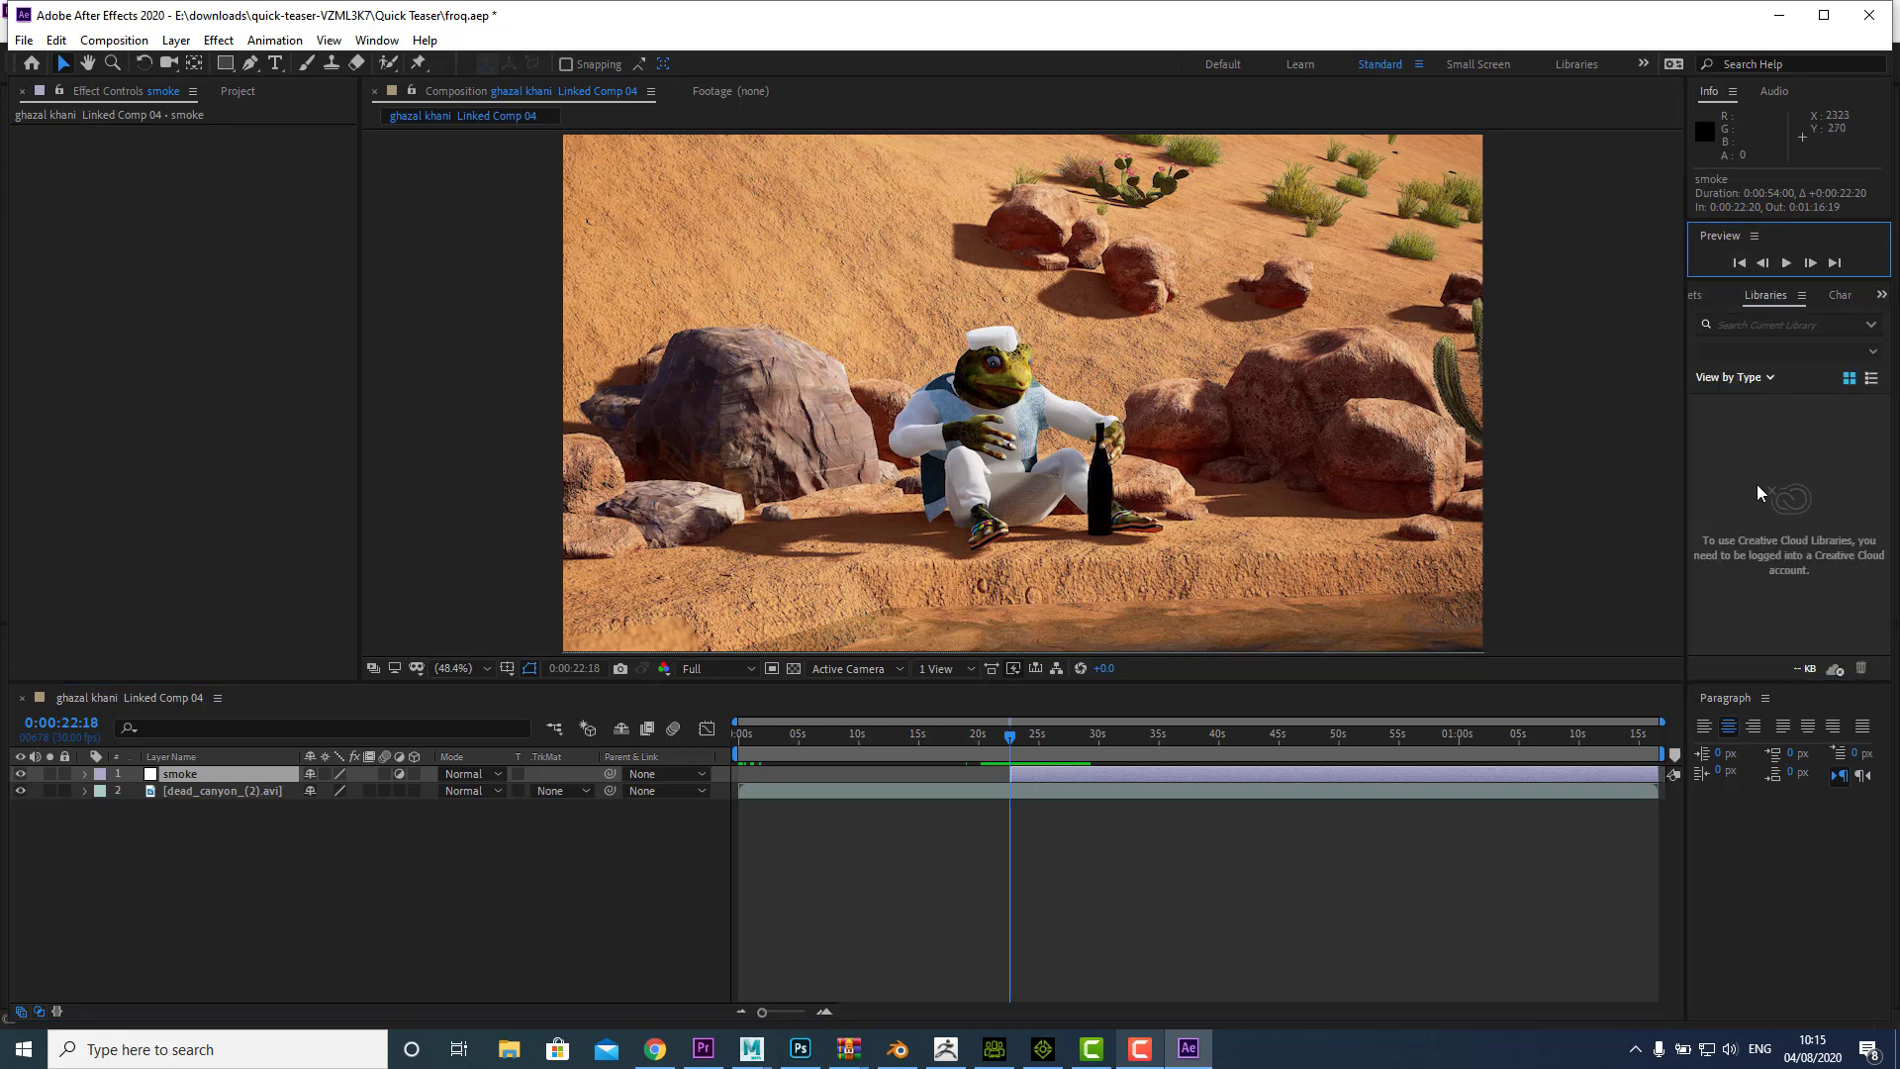
click(377, 40)
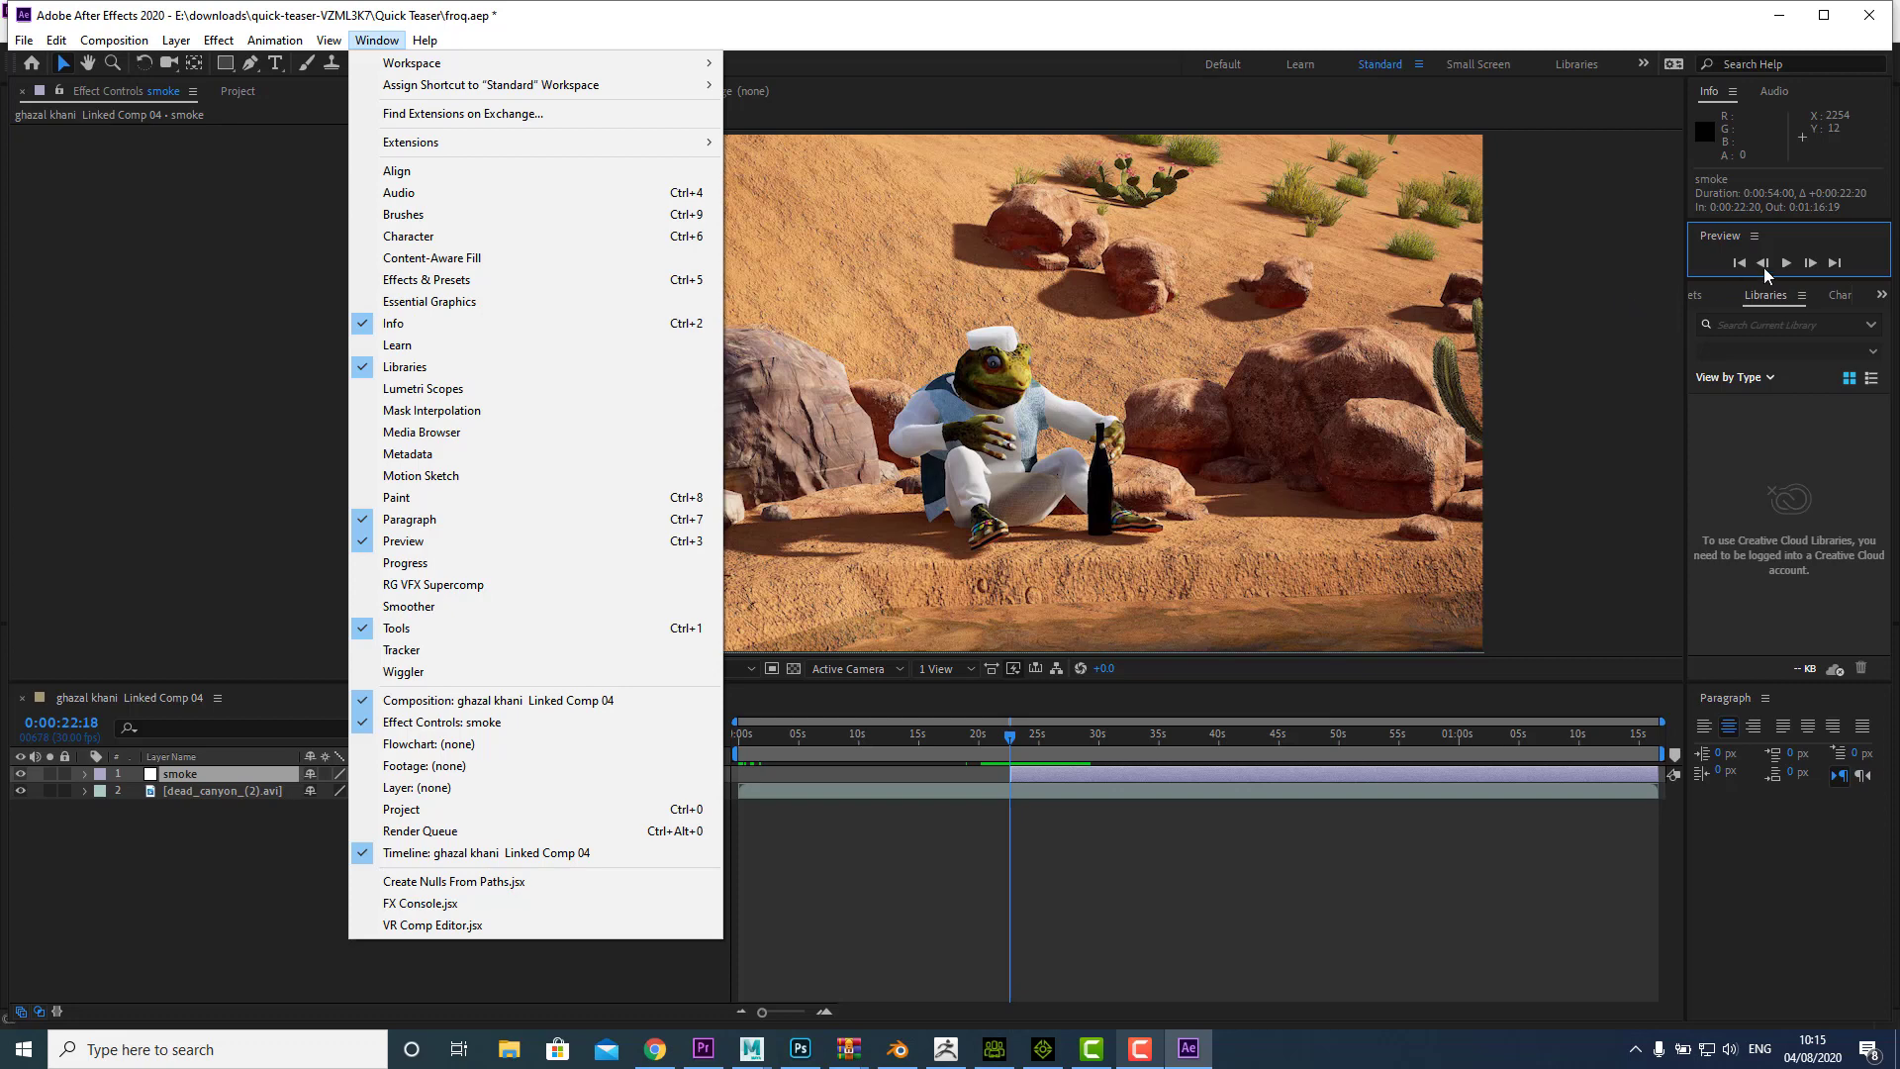
click(400, 283)
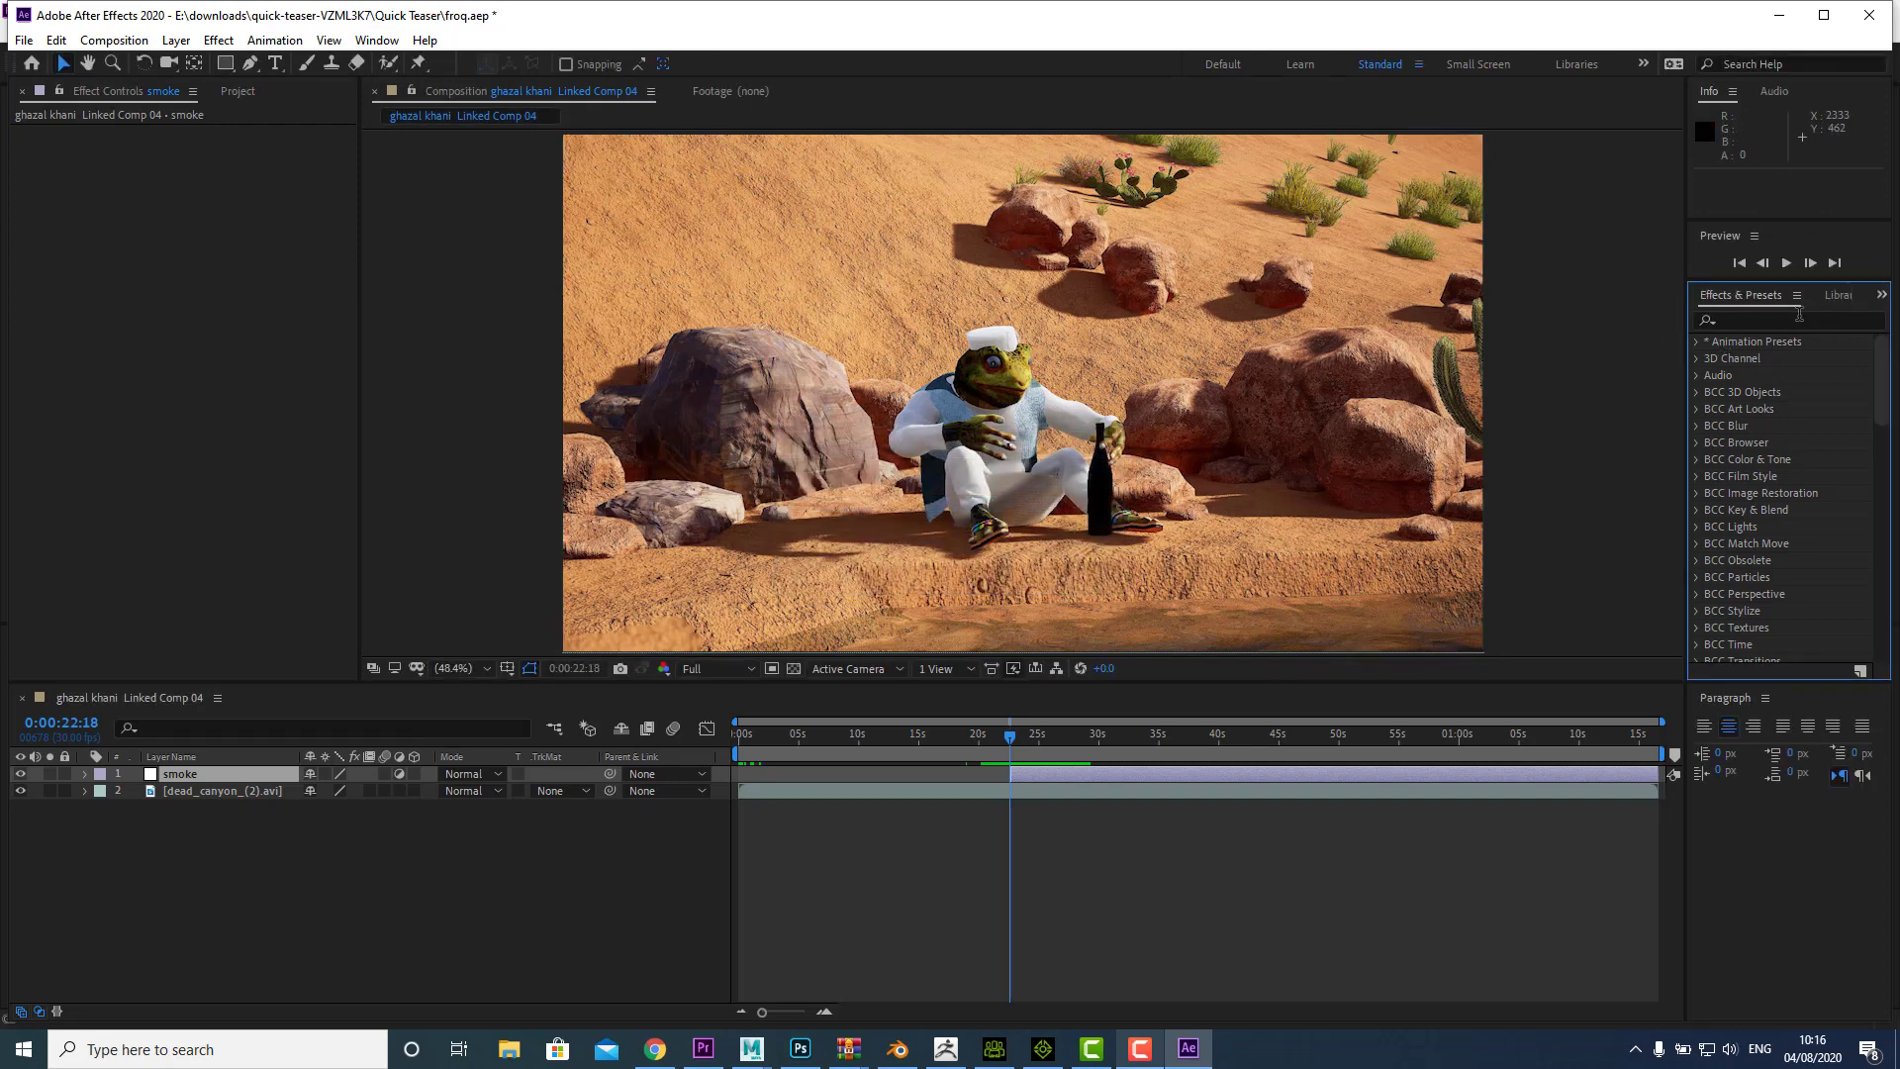
Step: Search the effects for 'fract' and select the smoke layer as the target
click(1732, 321)
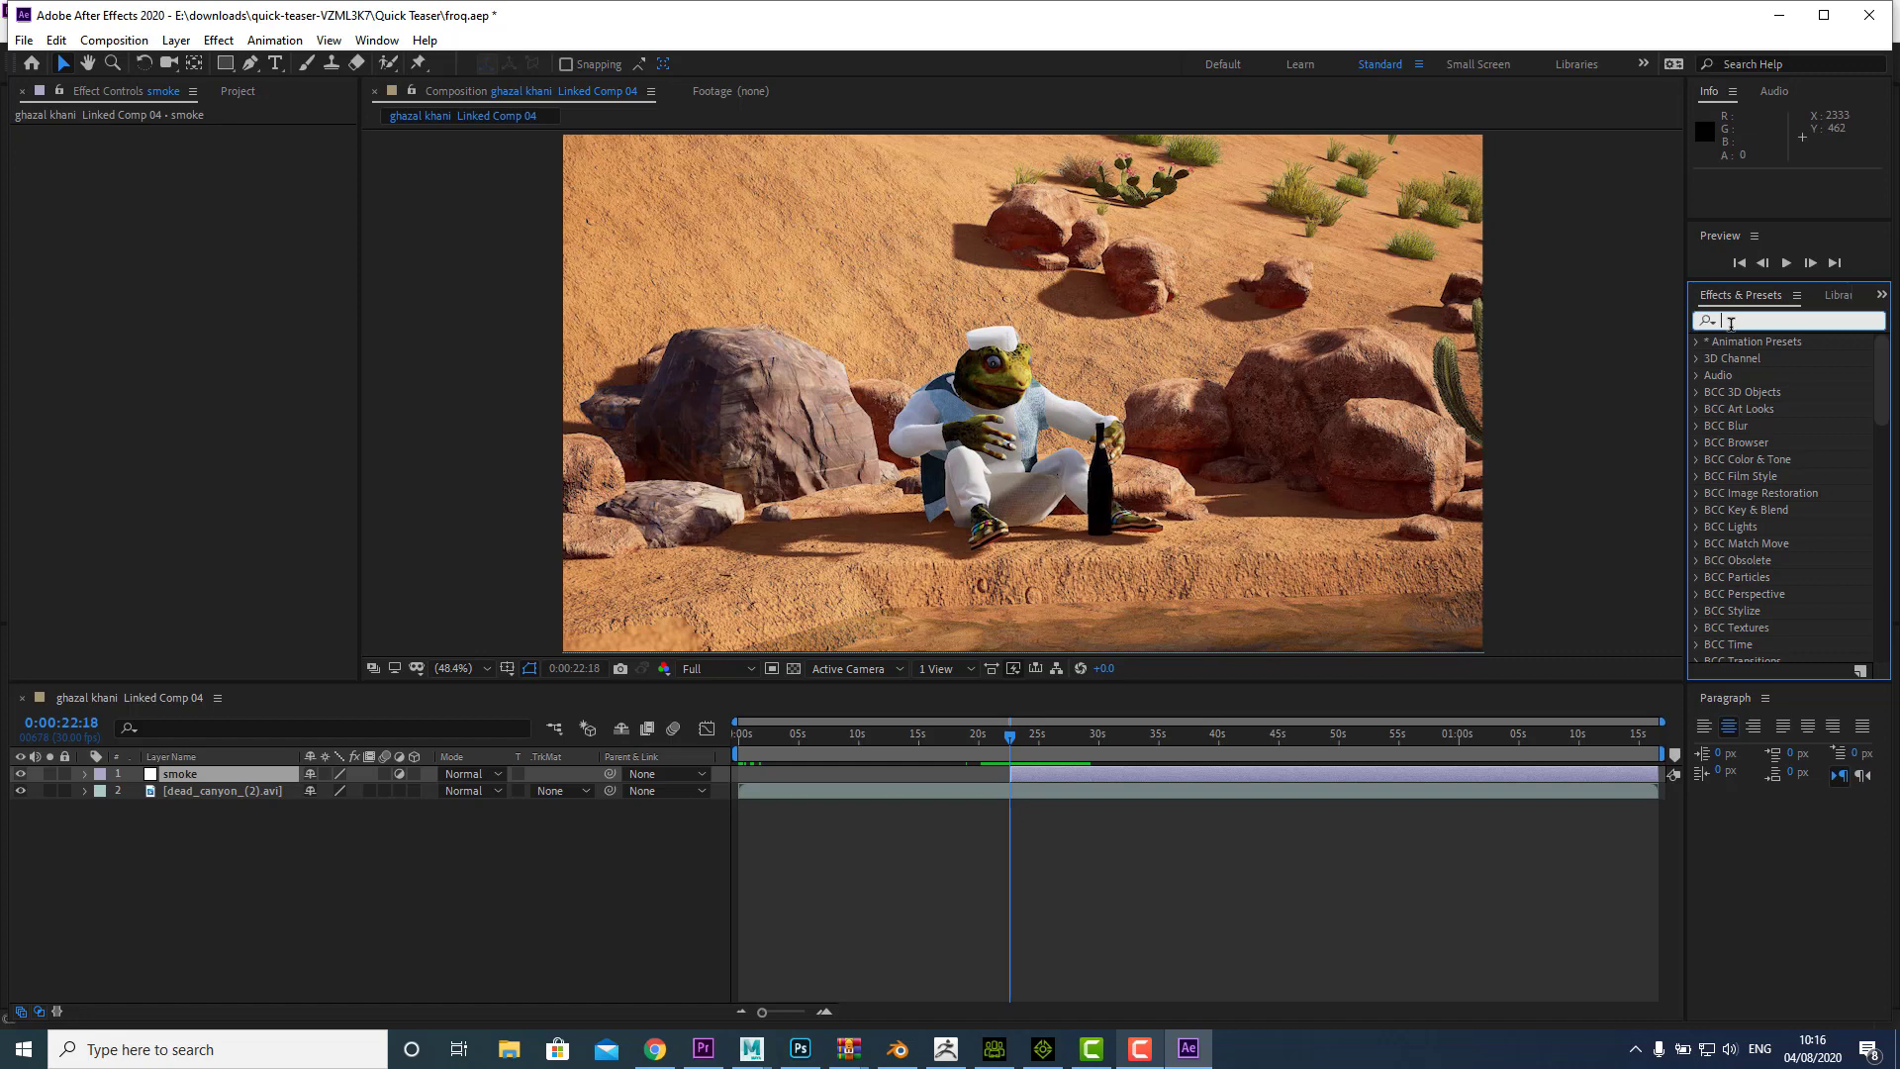
text(fract)
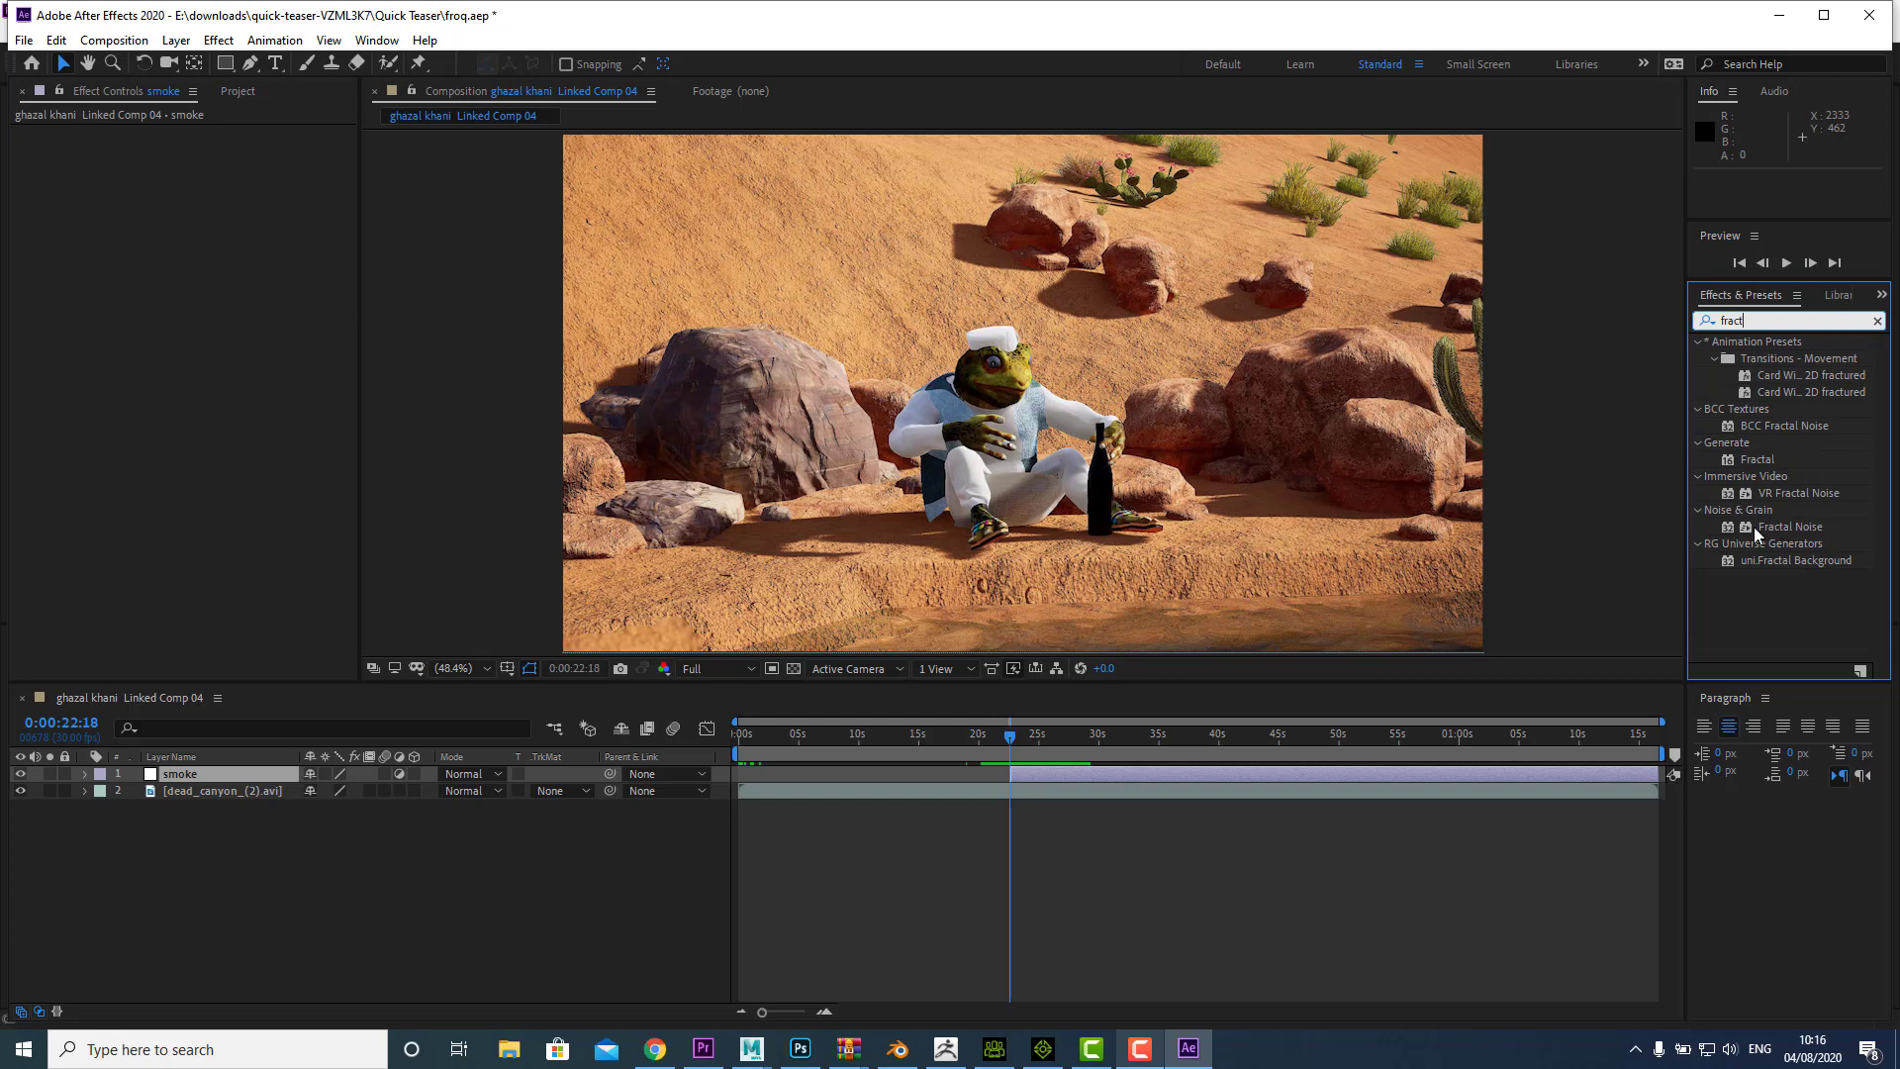
click(1036, 778)
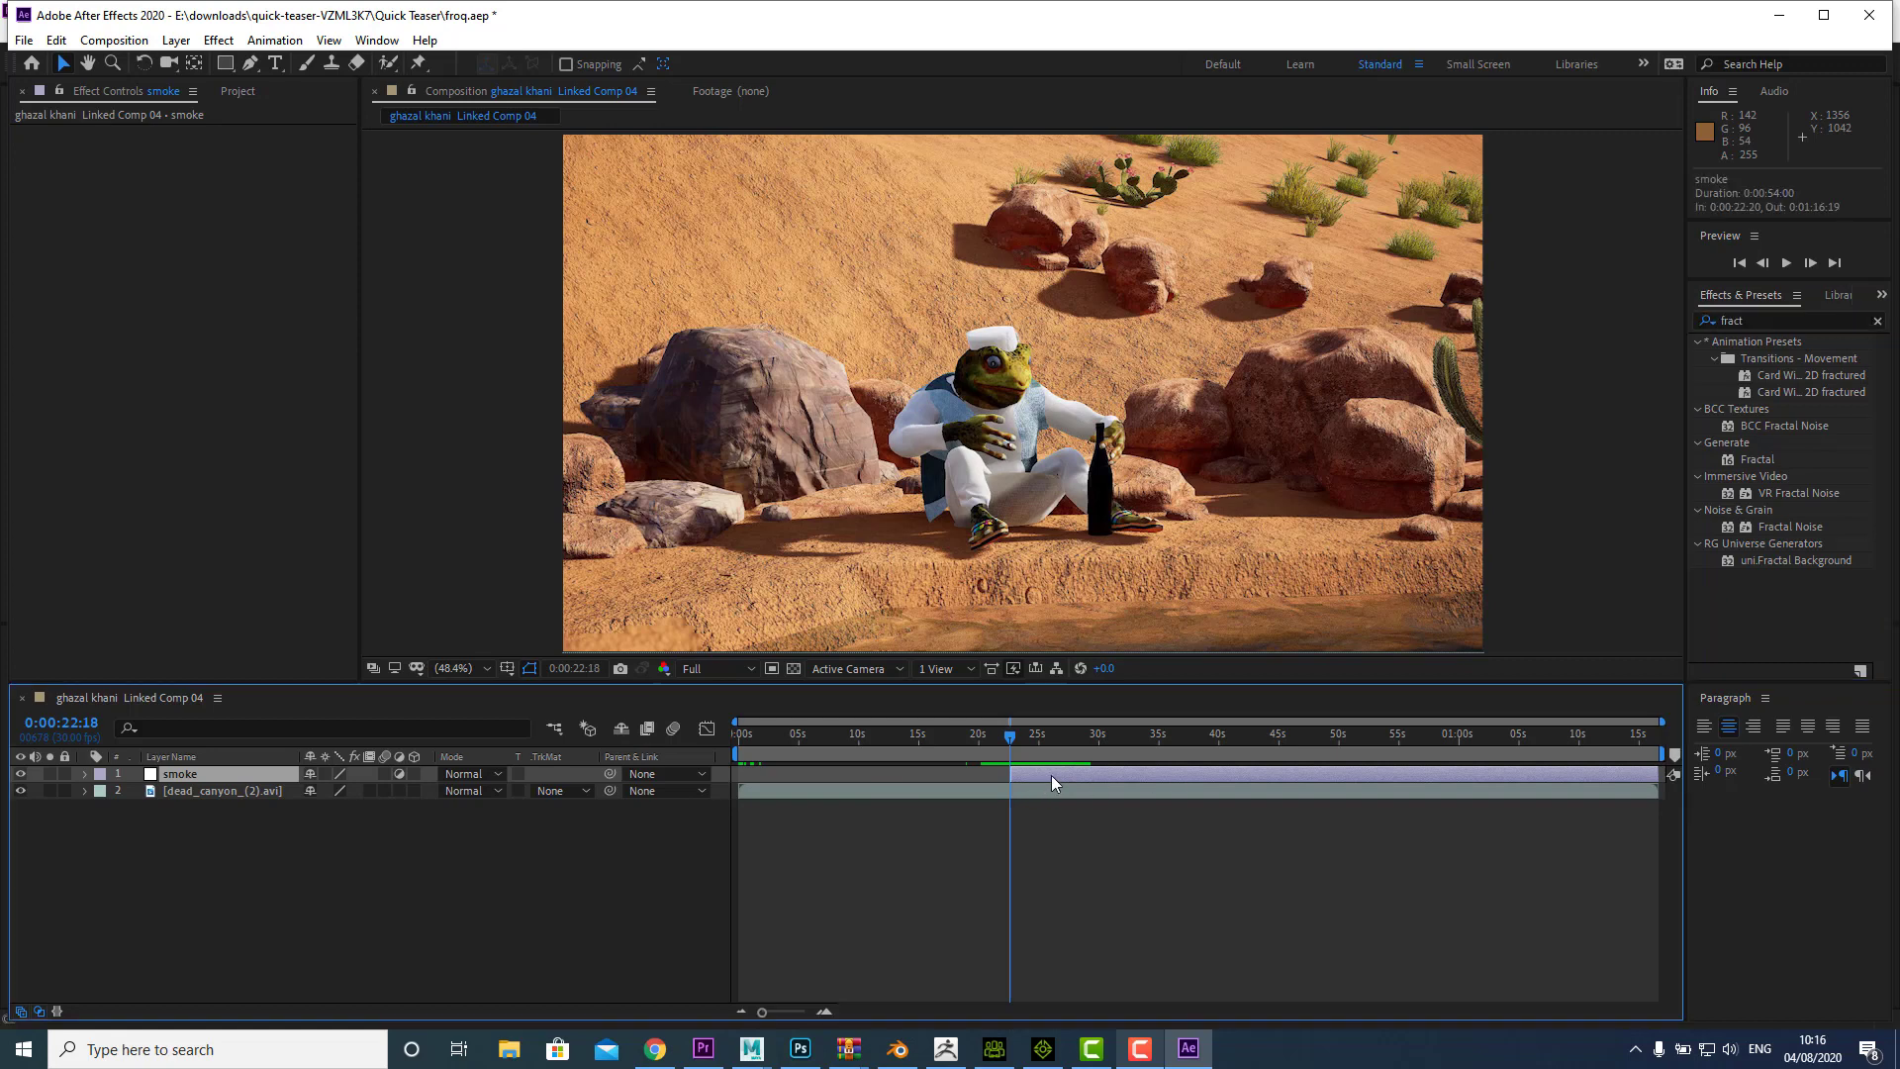
Step: Apply Fractal Noise to the smoke layer with Fractal Type set to Dynamic Progressive
double_click(1772, 526)
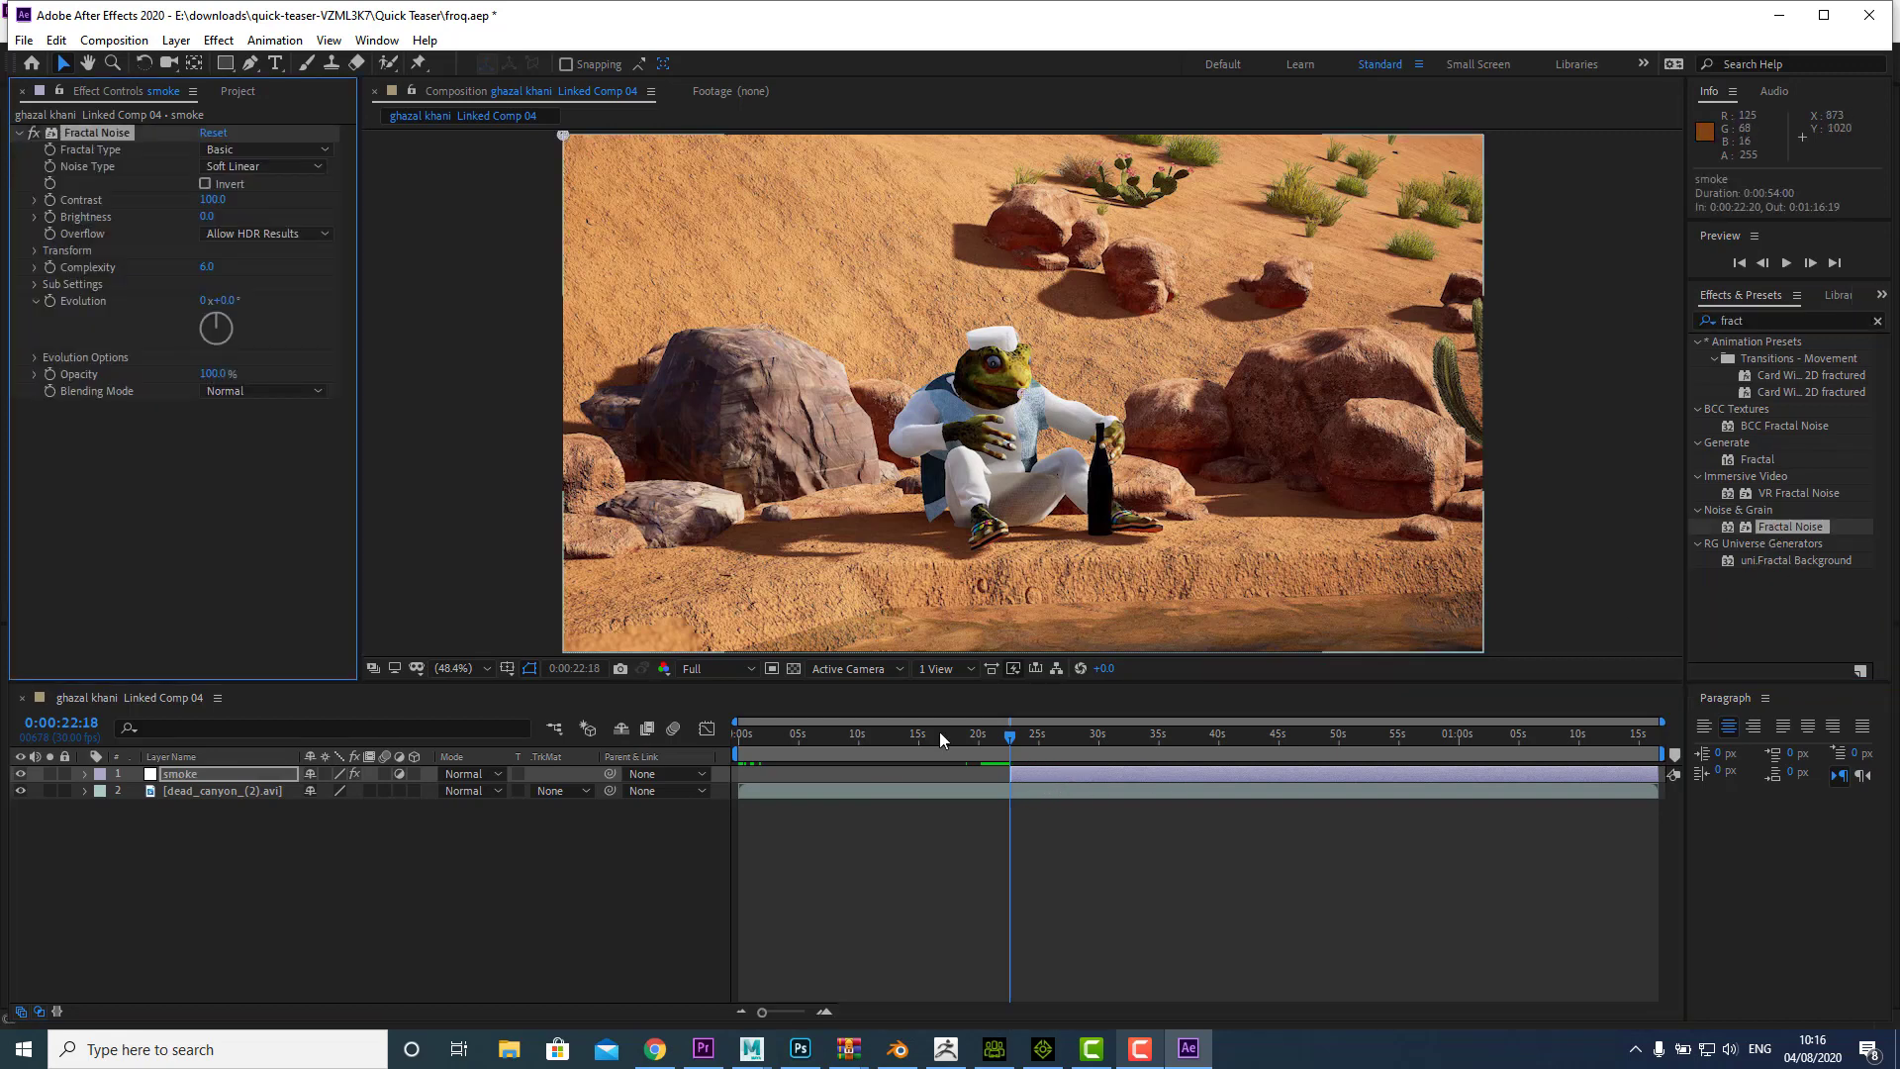
drag(1009, 733, 1030, 758)
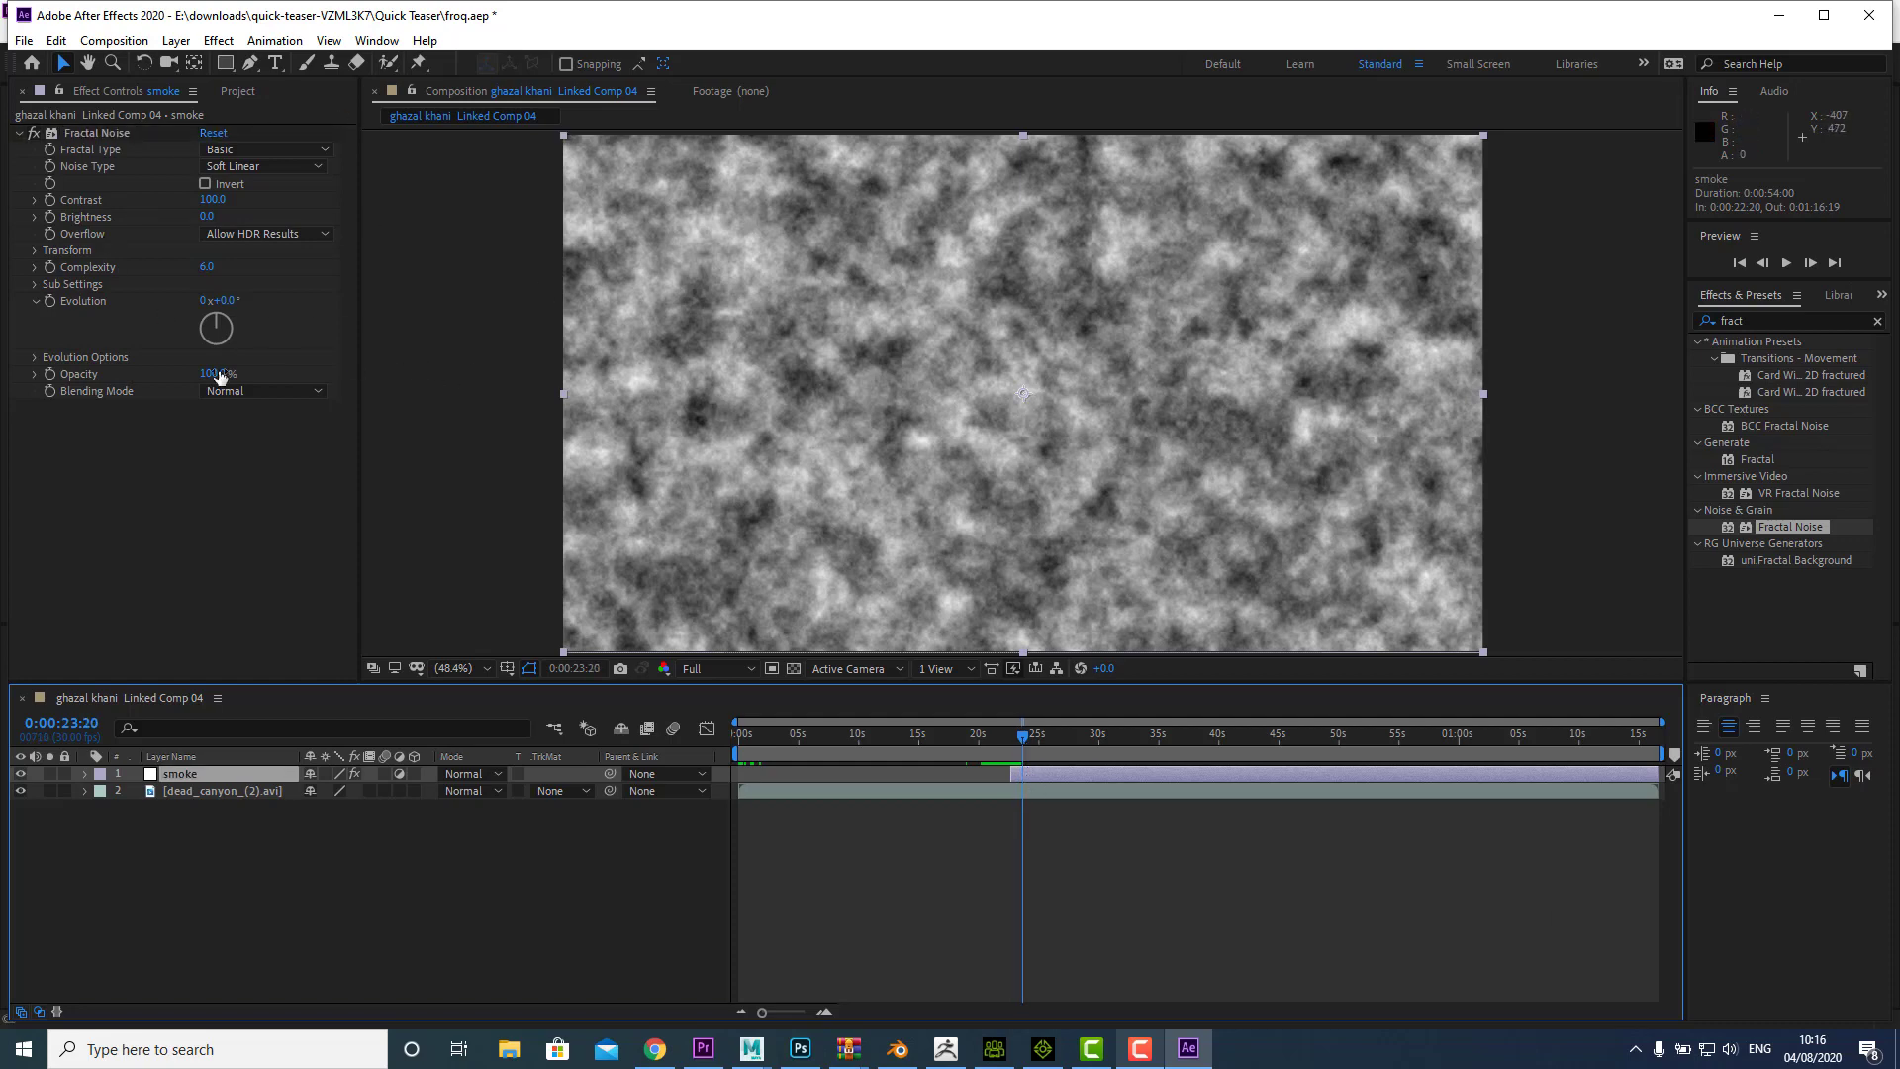
click(238, 166)
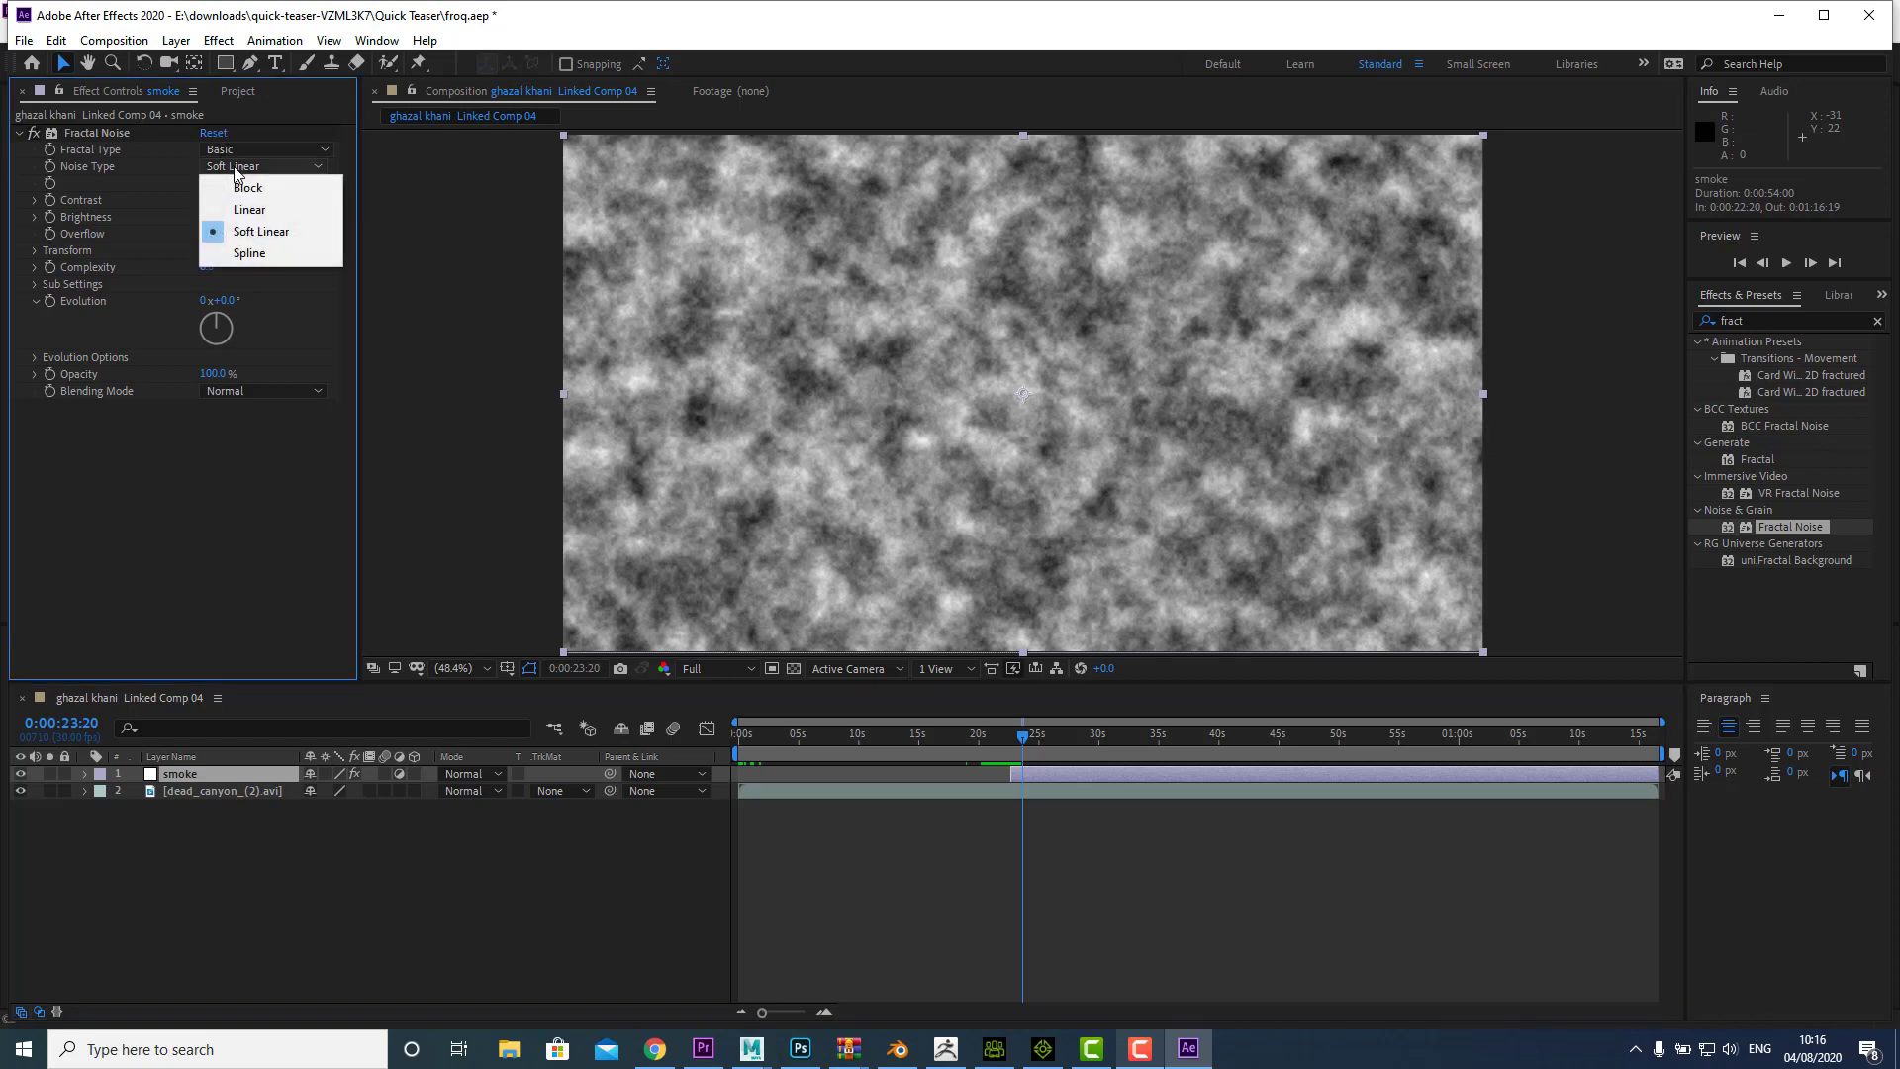
click(222, 152)
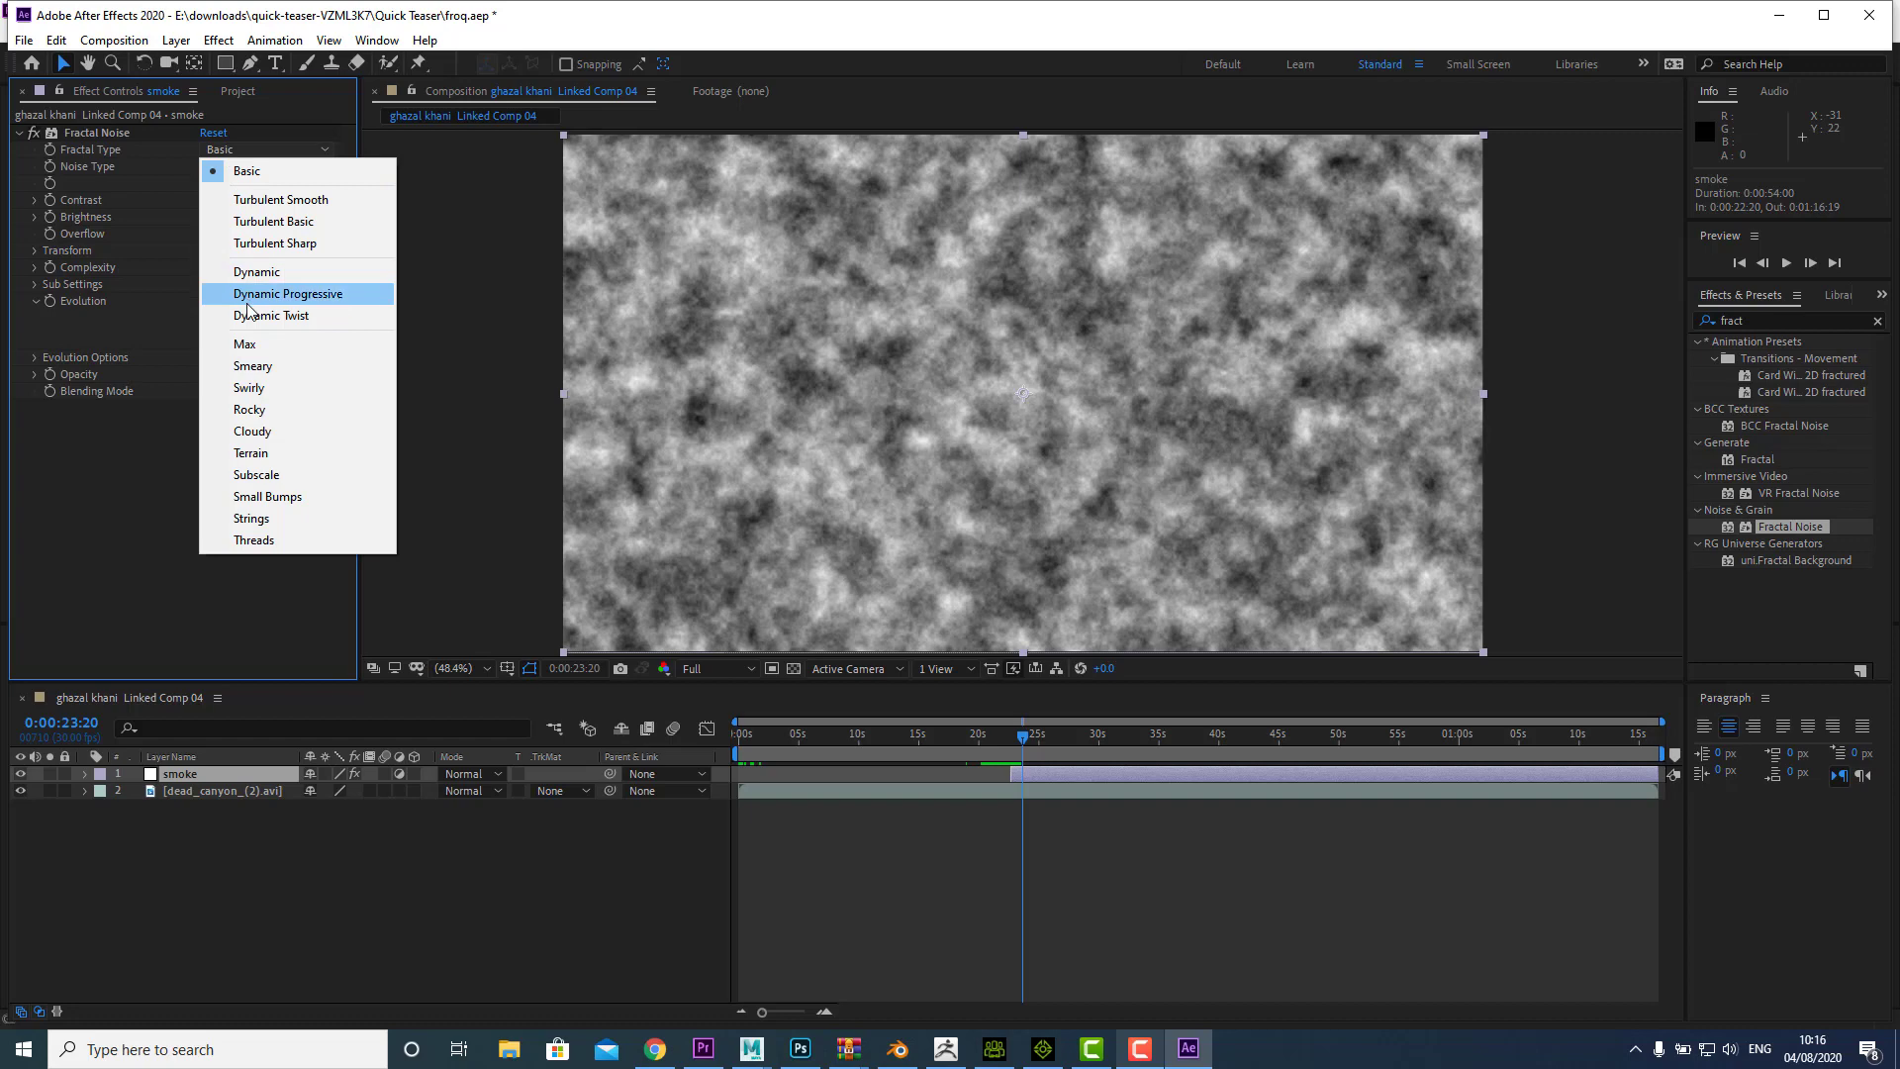
click(253, 272)
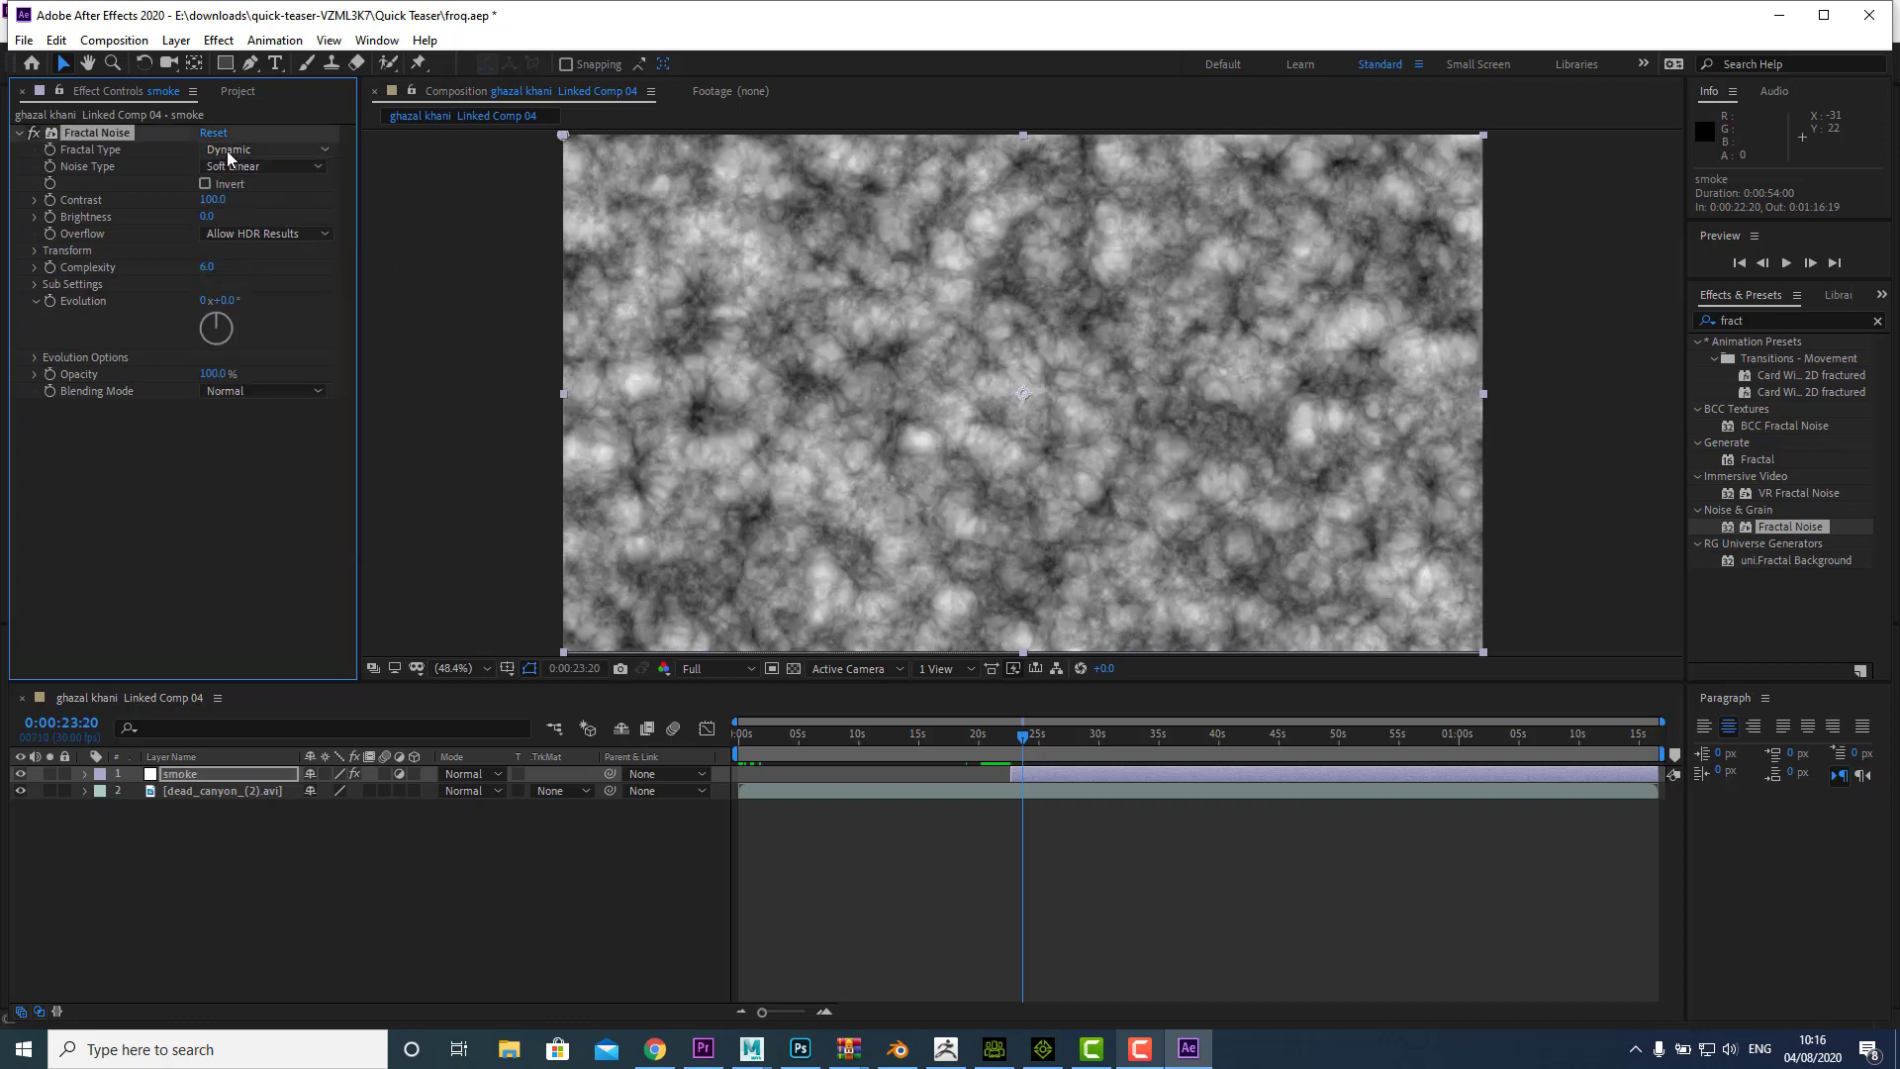
click(228, 151)
click(248, 295)
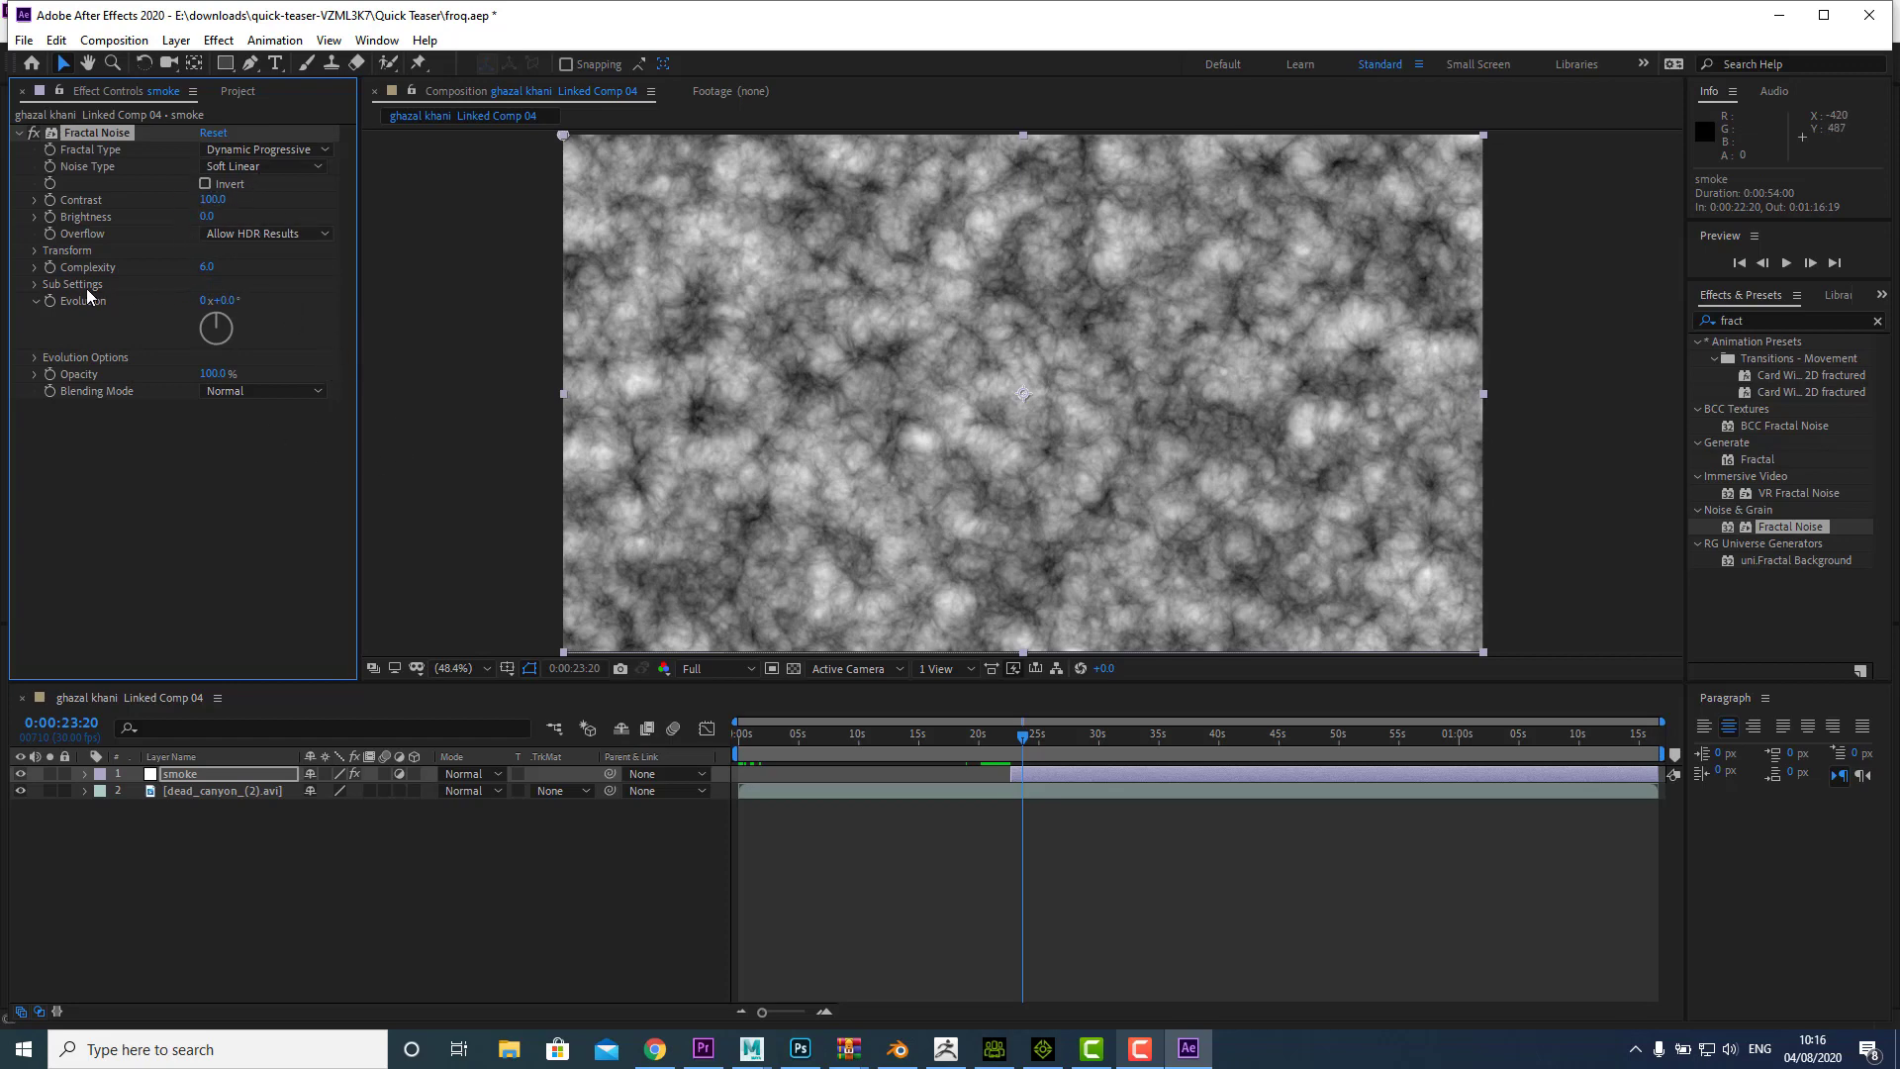
Step: Set the noise Scale to 120 and Contrast to 246, checking frames around 25-27 seconds
click(36, 251)
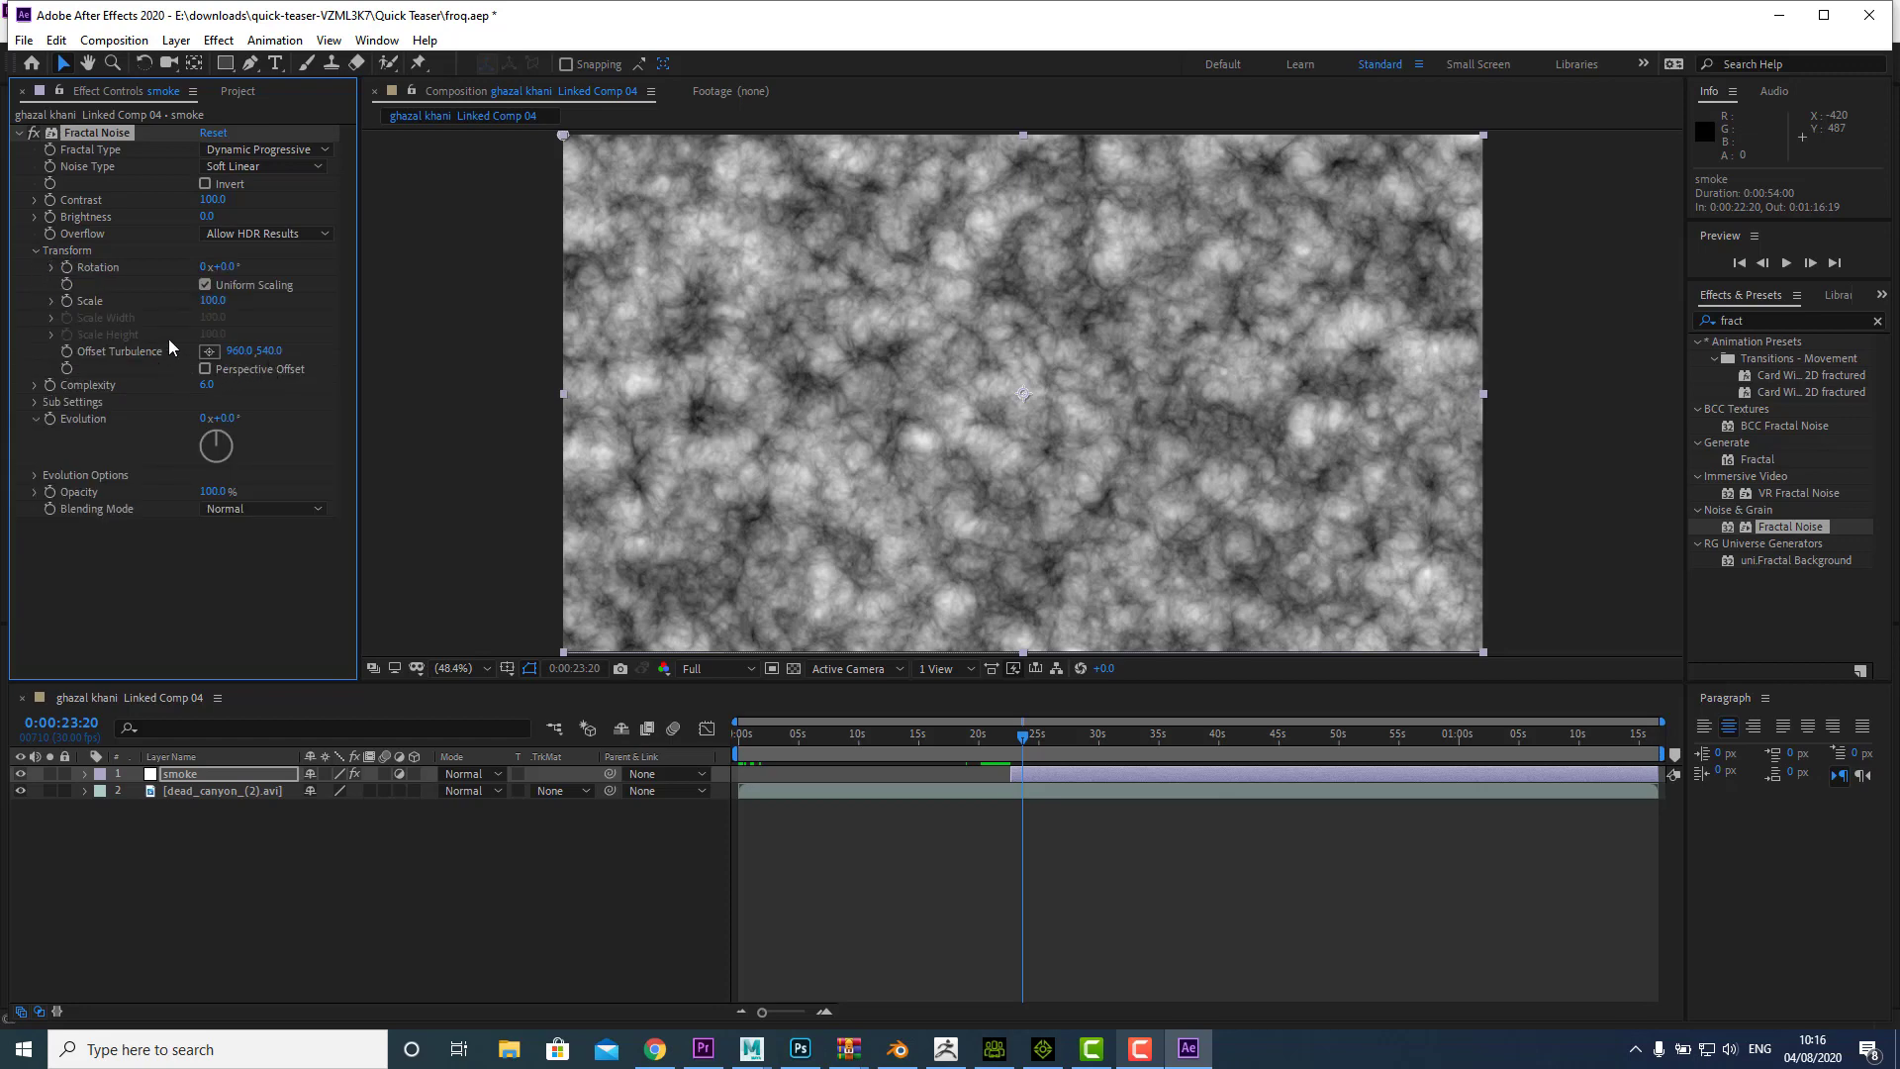
click(50, 301)
drag(212, 301, 232, 315)
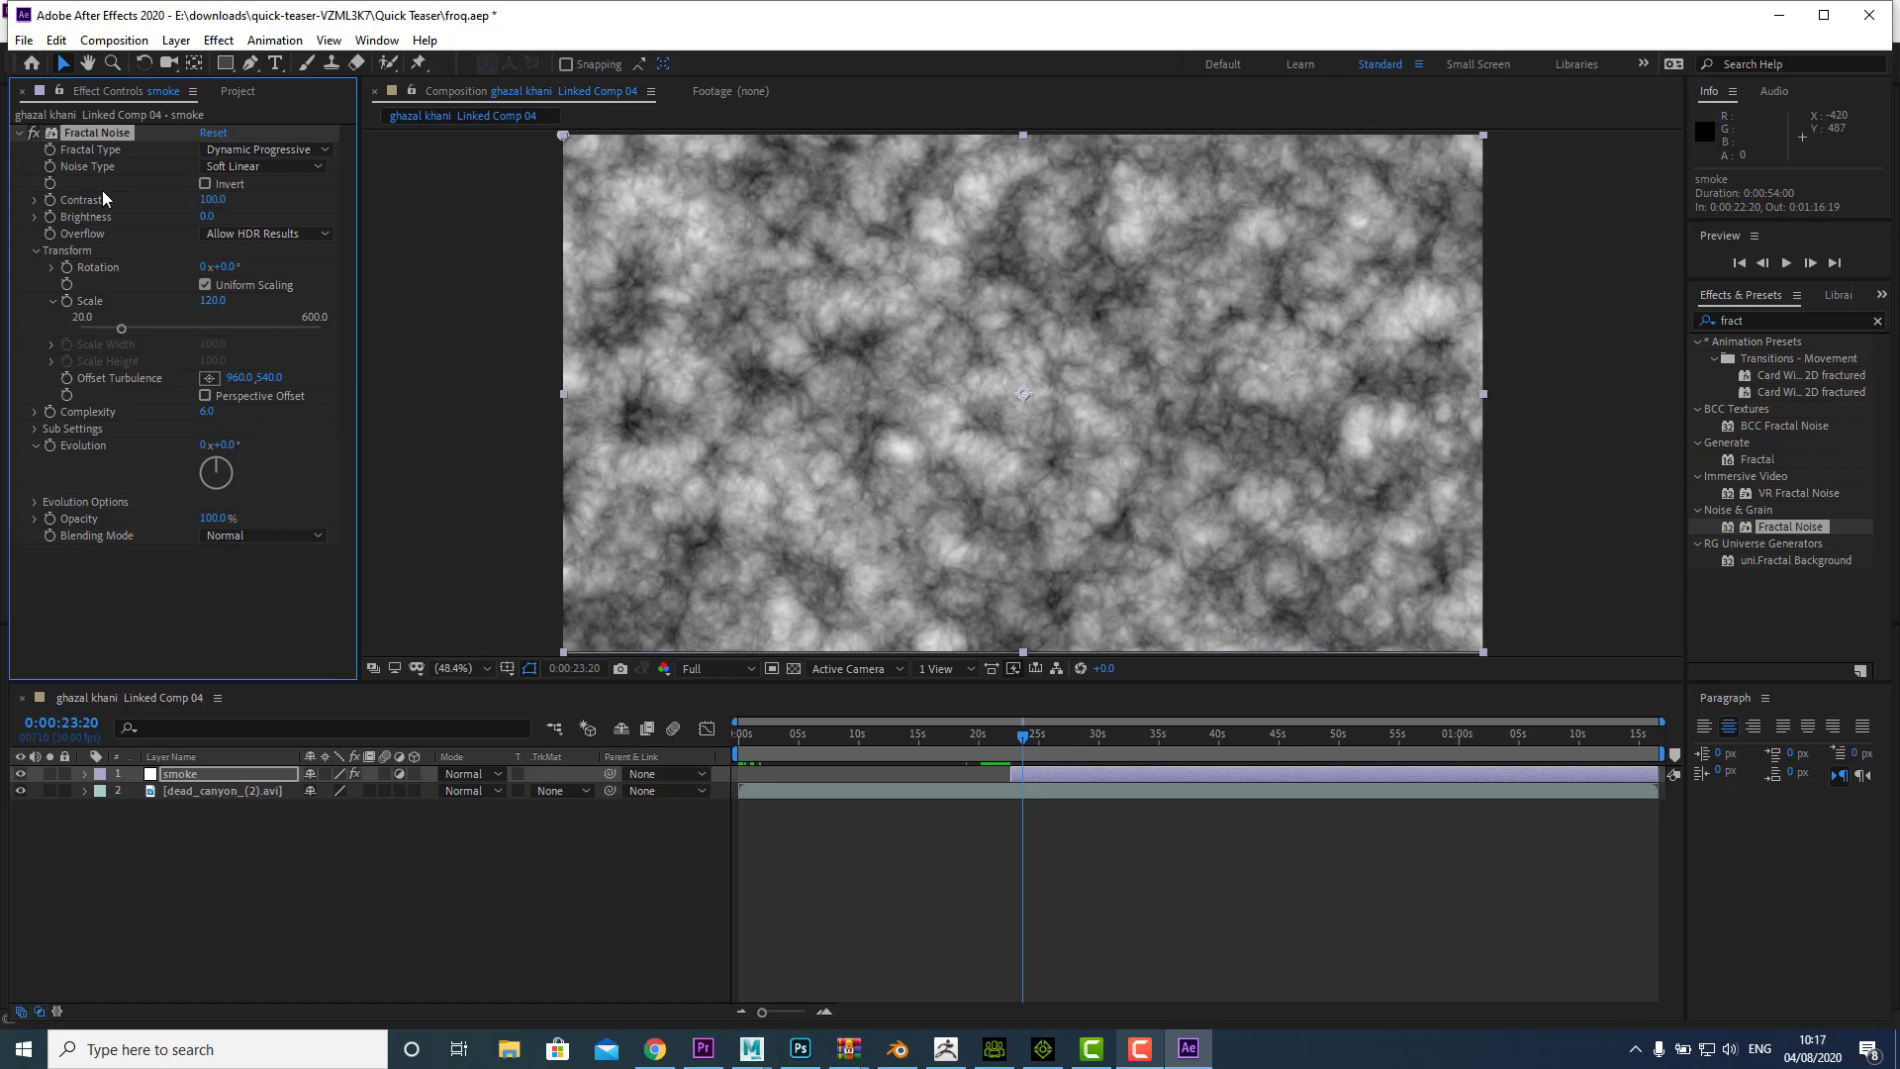
drag(213, 201, 304, 214)
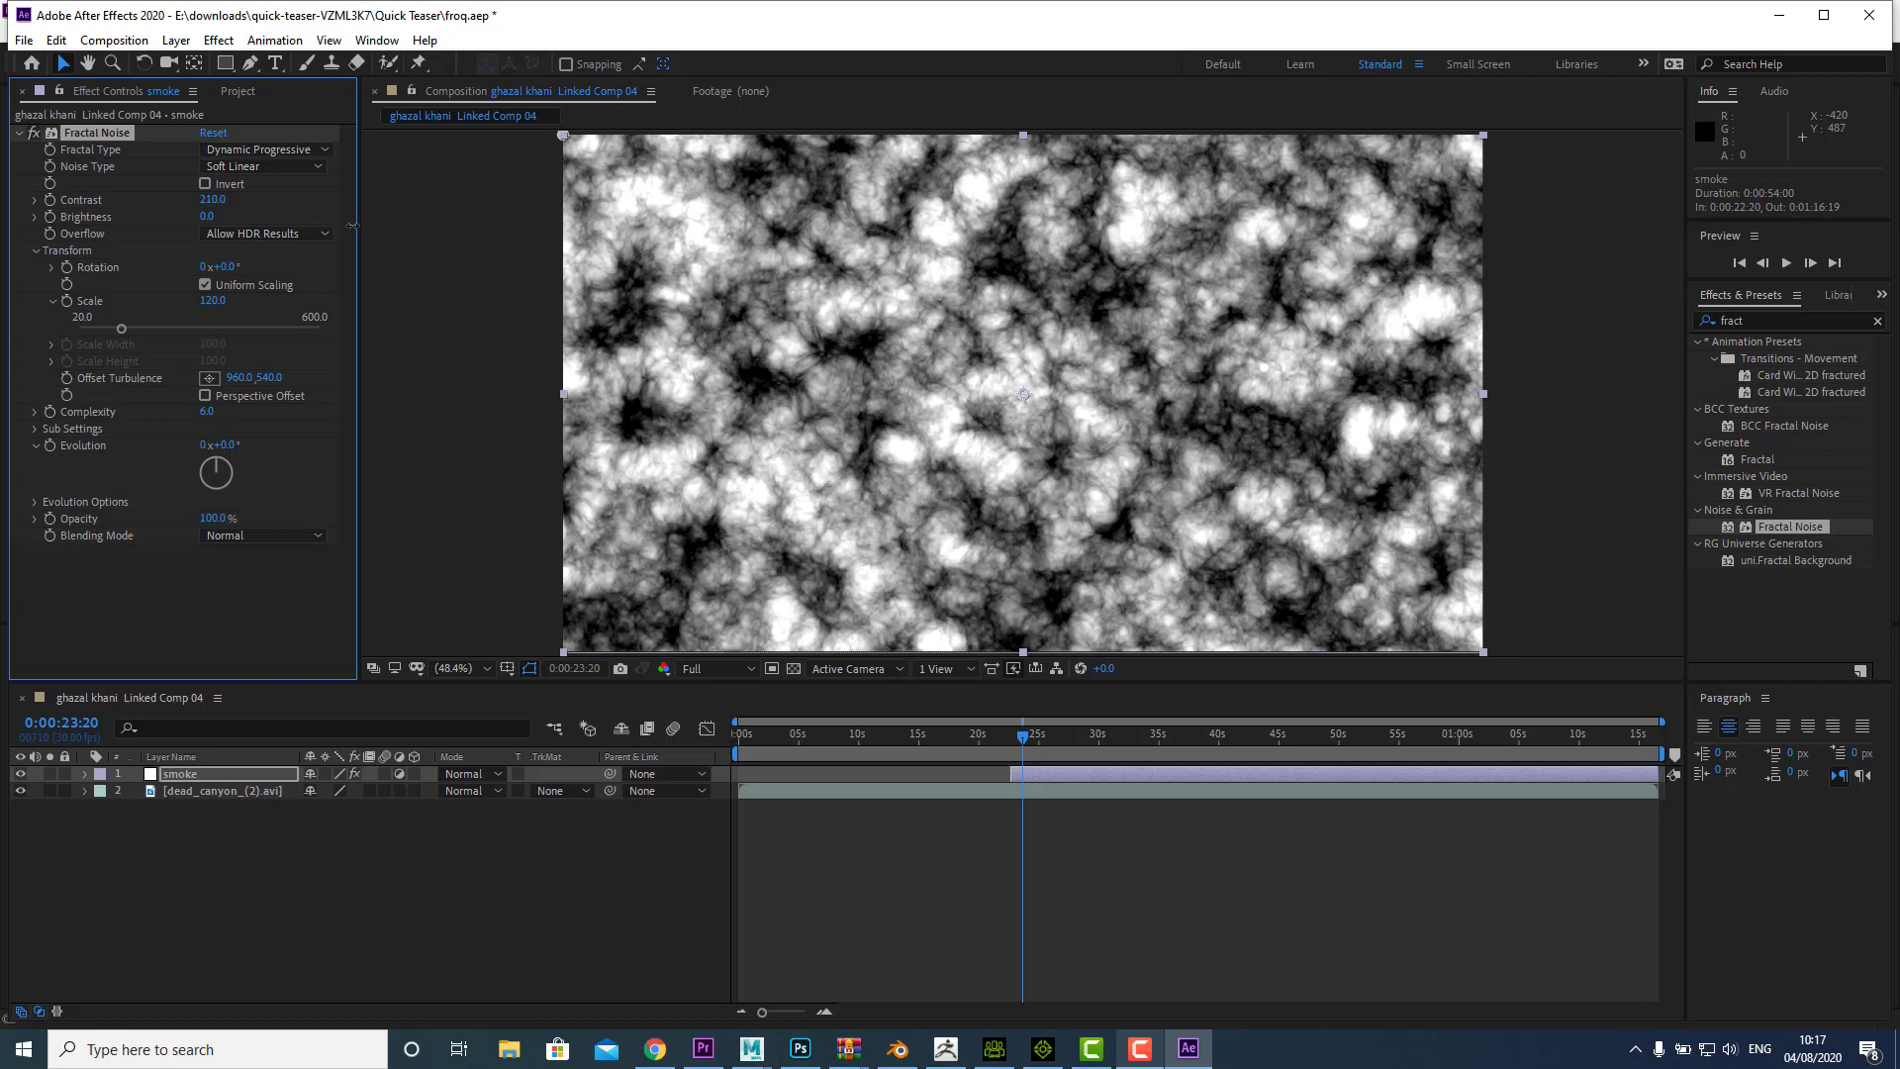
mouse_move(351, 227)
mouse_down()
mouse_move(411, 233)
mouse_move(391, 237)
mouse_up()
click(1029, 752)
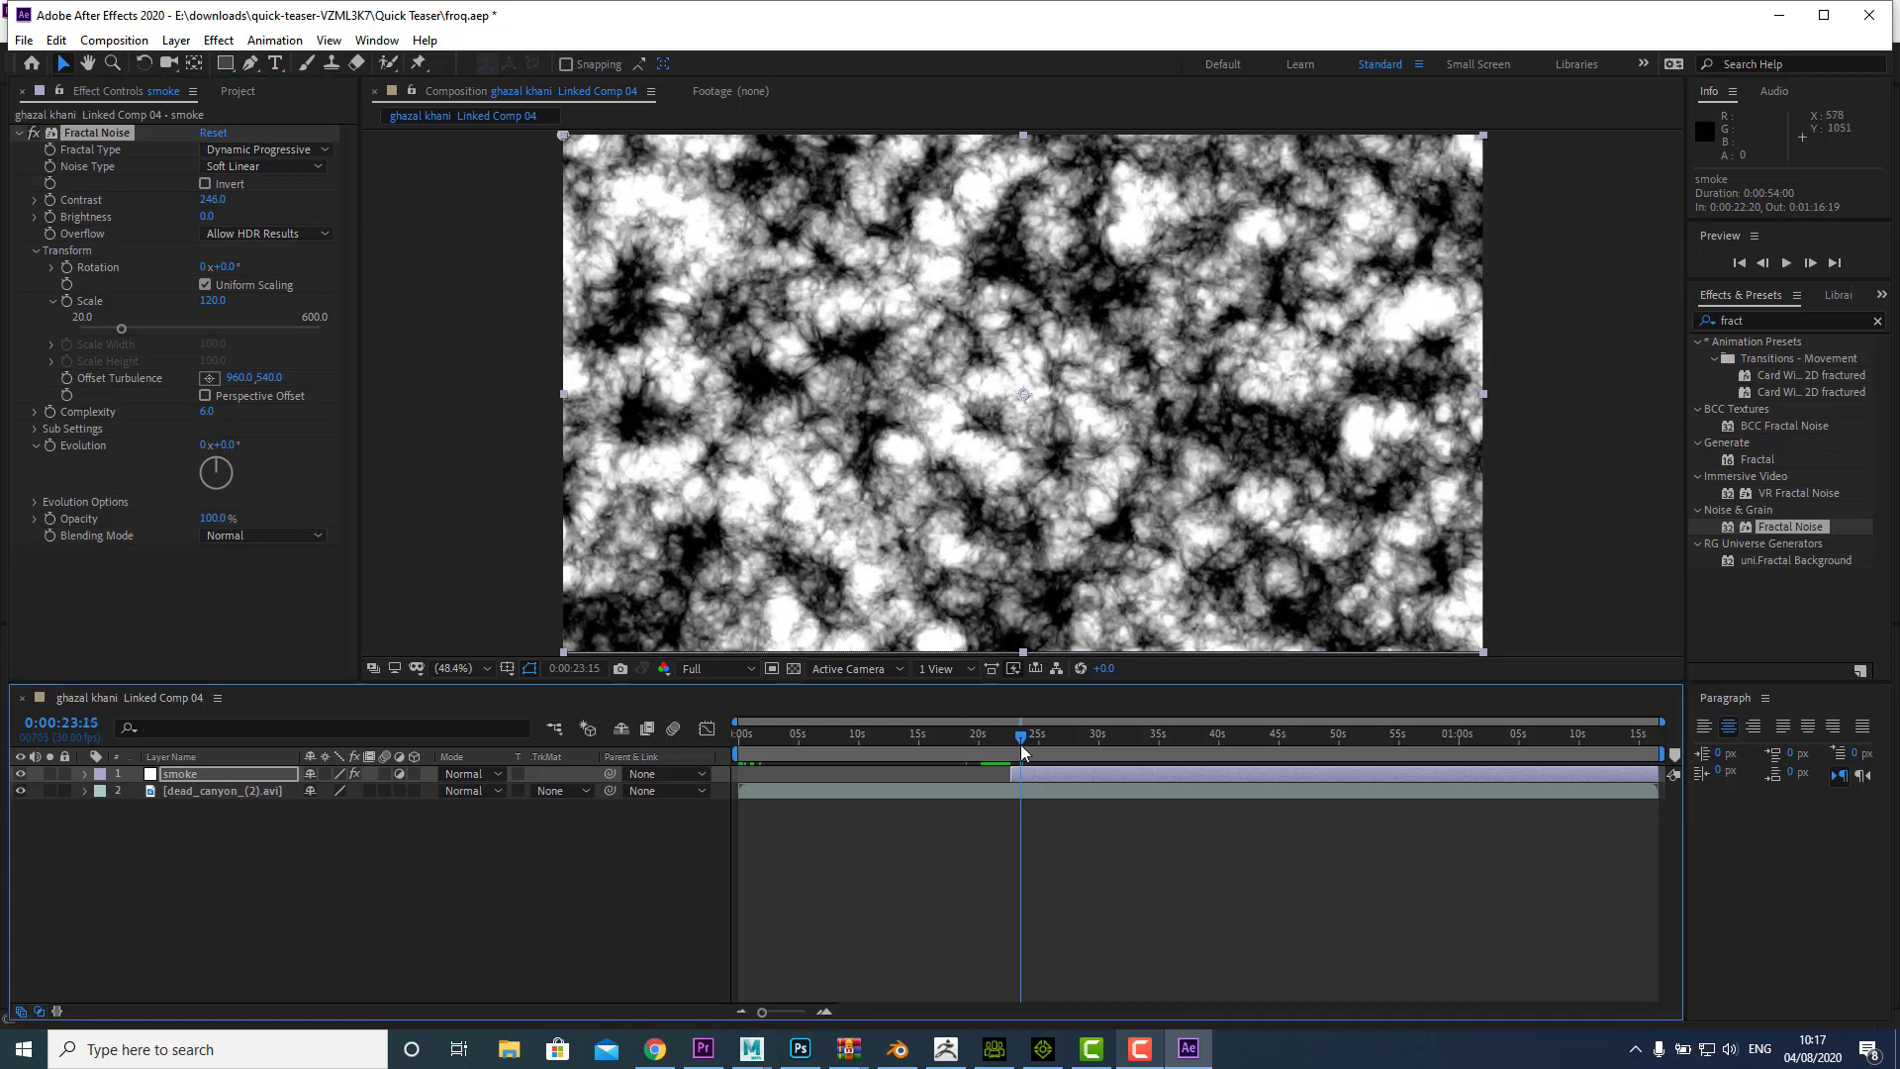
drag(1028, 752, 1022, 750)
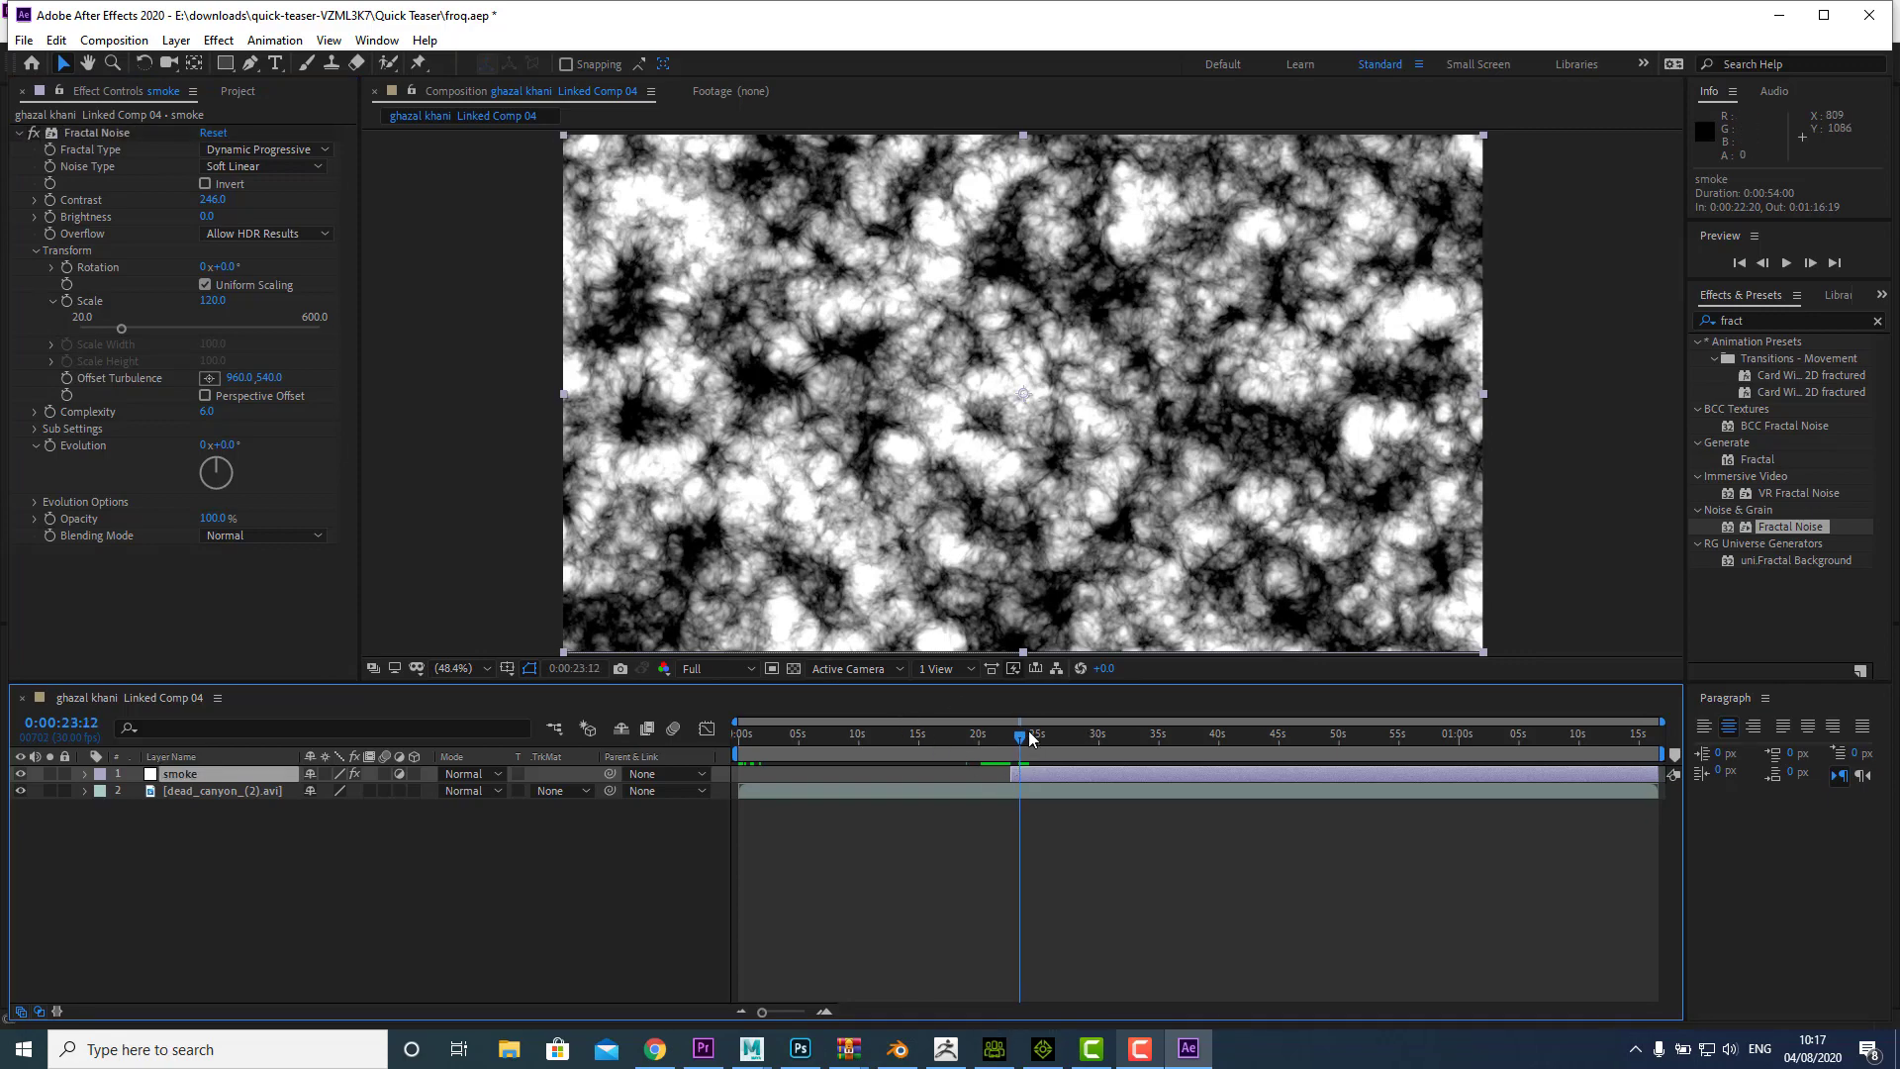
click(1033, 738)
mouse_move(1047, 744)
mouse_down()
mouse_move(1068, 742)
mouse_move(1022, 749)
mouse_up()
Step: Keyframe Offset Turbulence at the layer's start and add a reset 960,540 keyframe near 25 seconds
key(i)
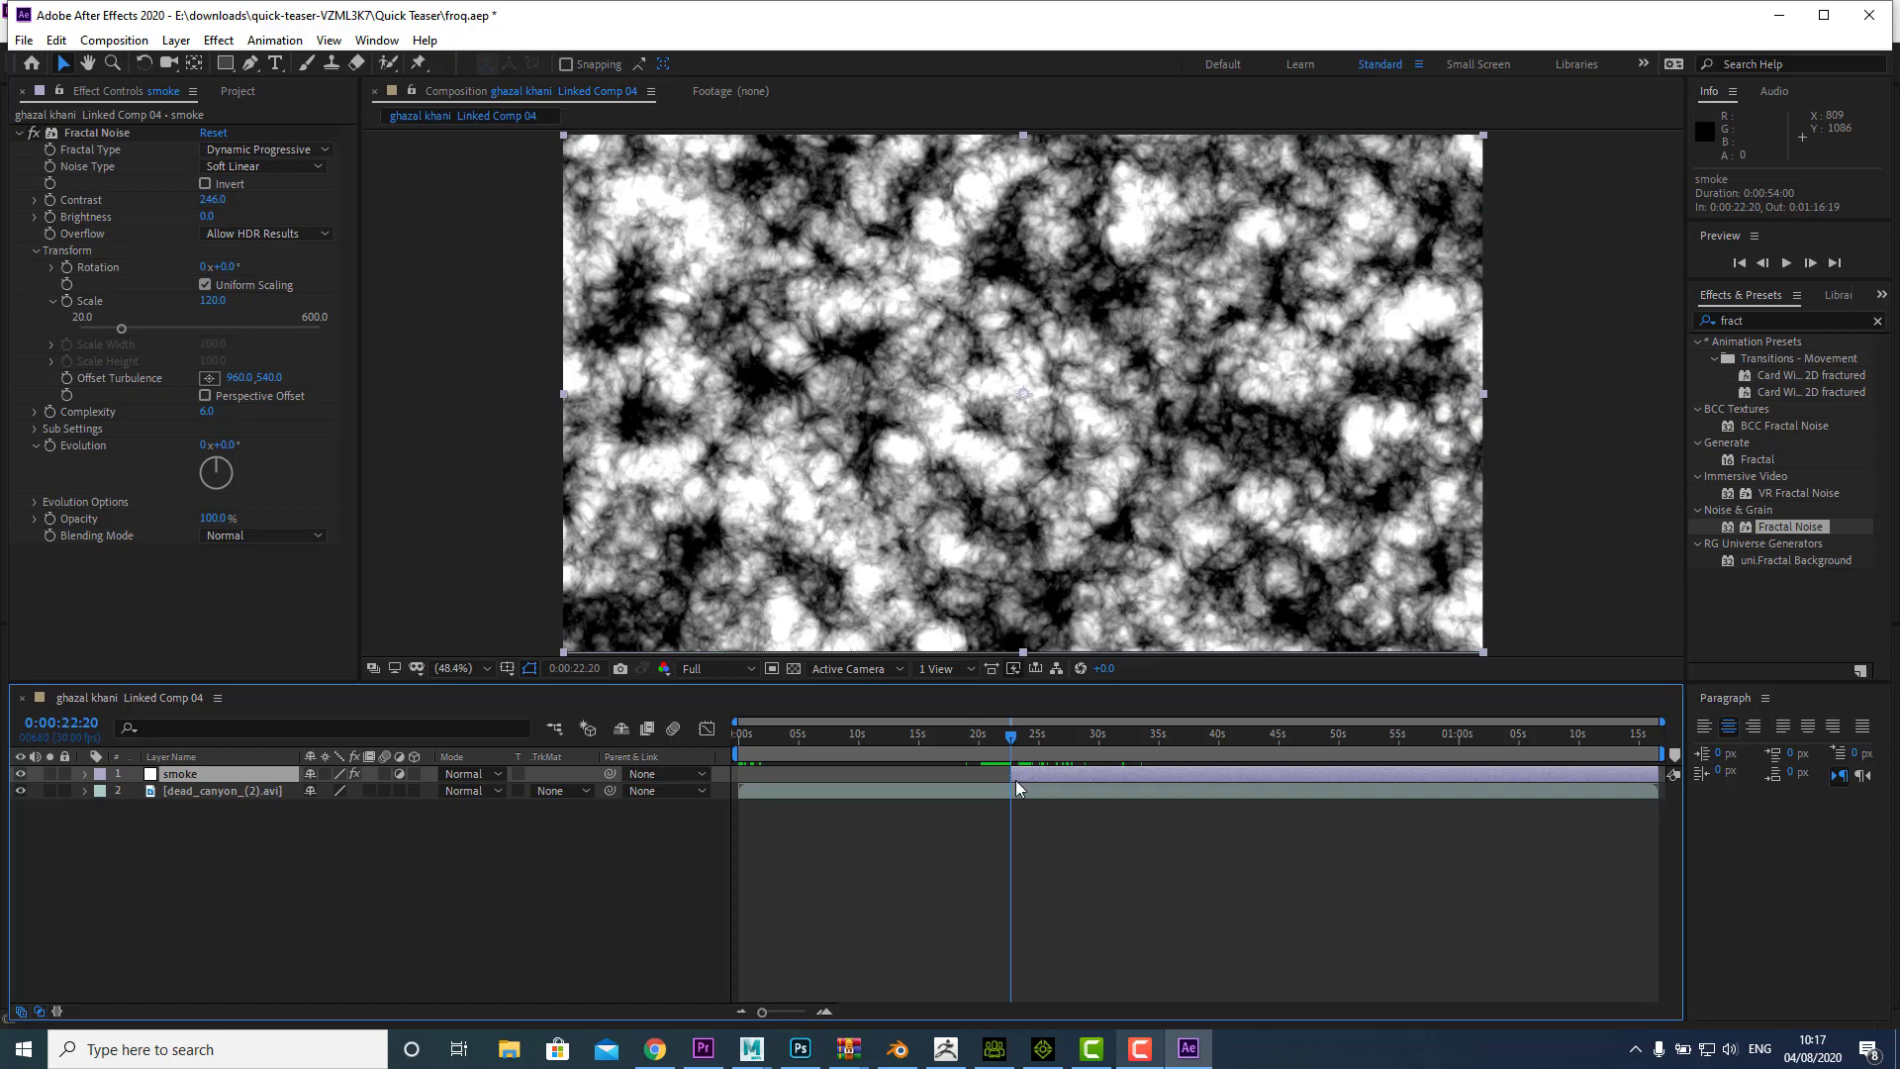
drag(1011, 737, 1109, 740)
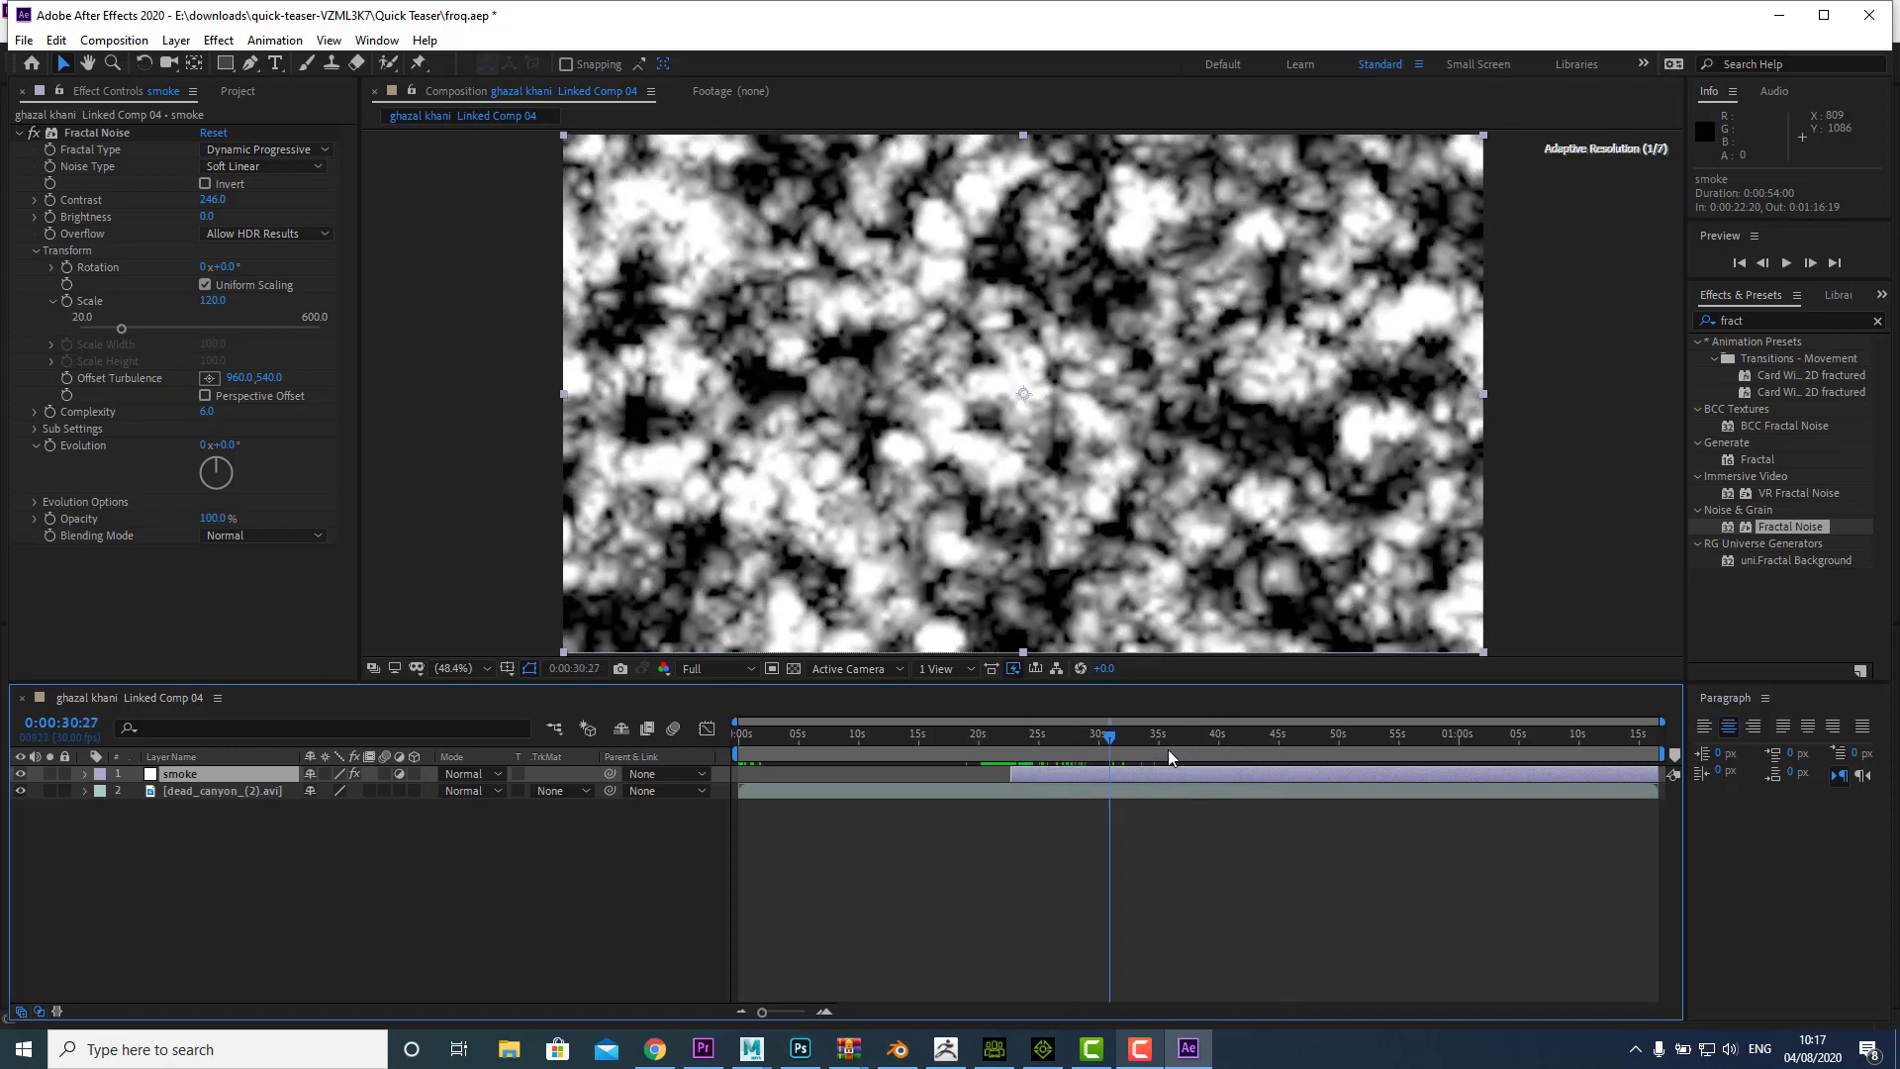
click(1169, 751)
key(i)
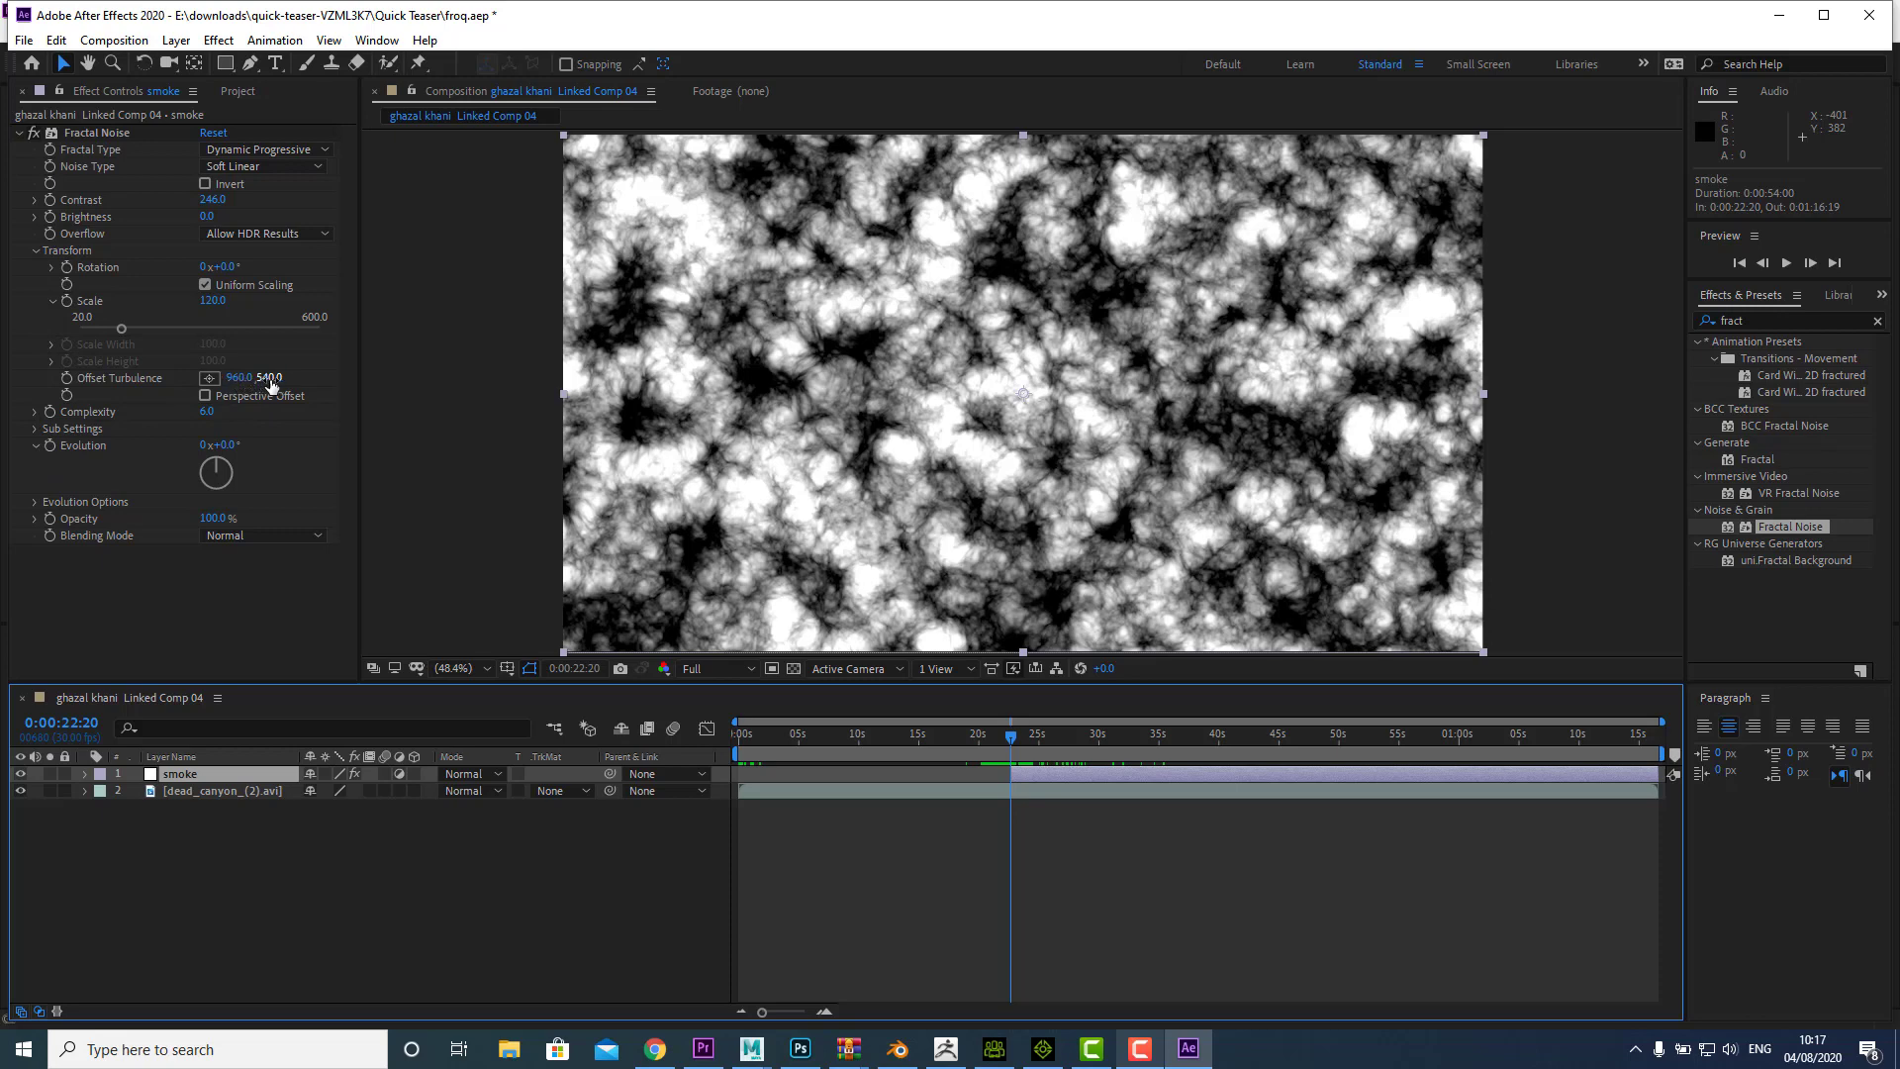
mouse_move(271, 385)
mouse_down()
mouse_move(918, 372)
mouse_move(156, 382)
mouse_up()
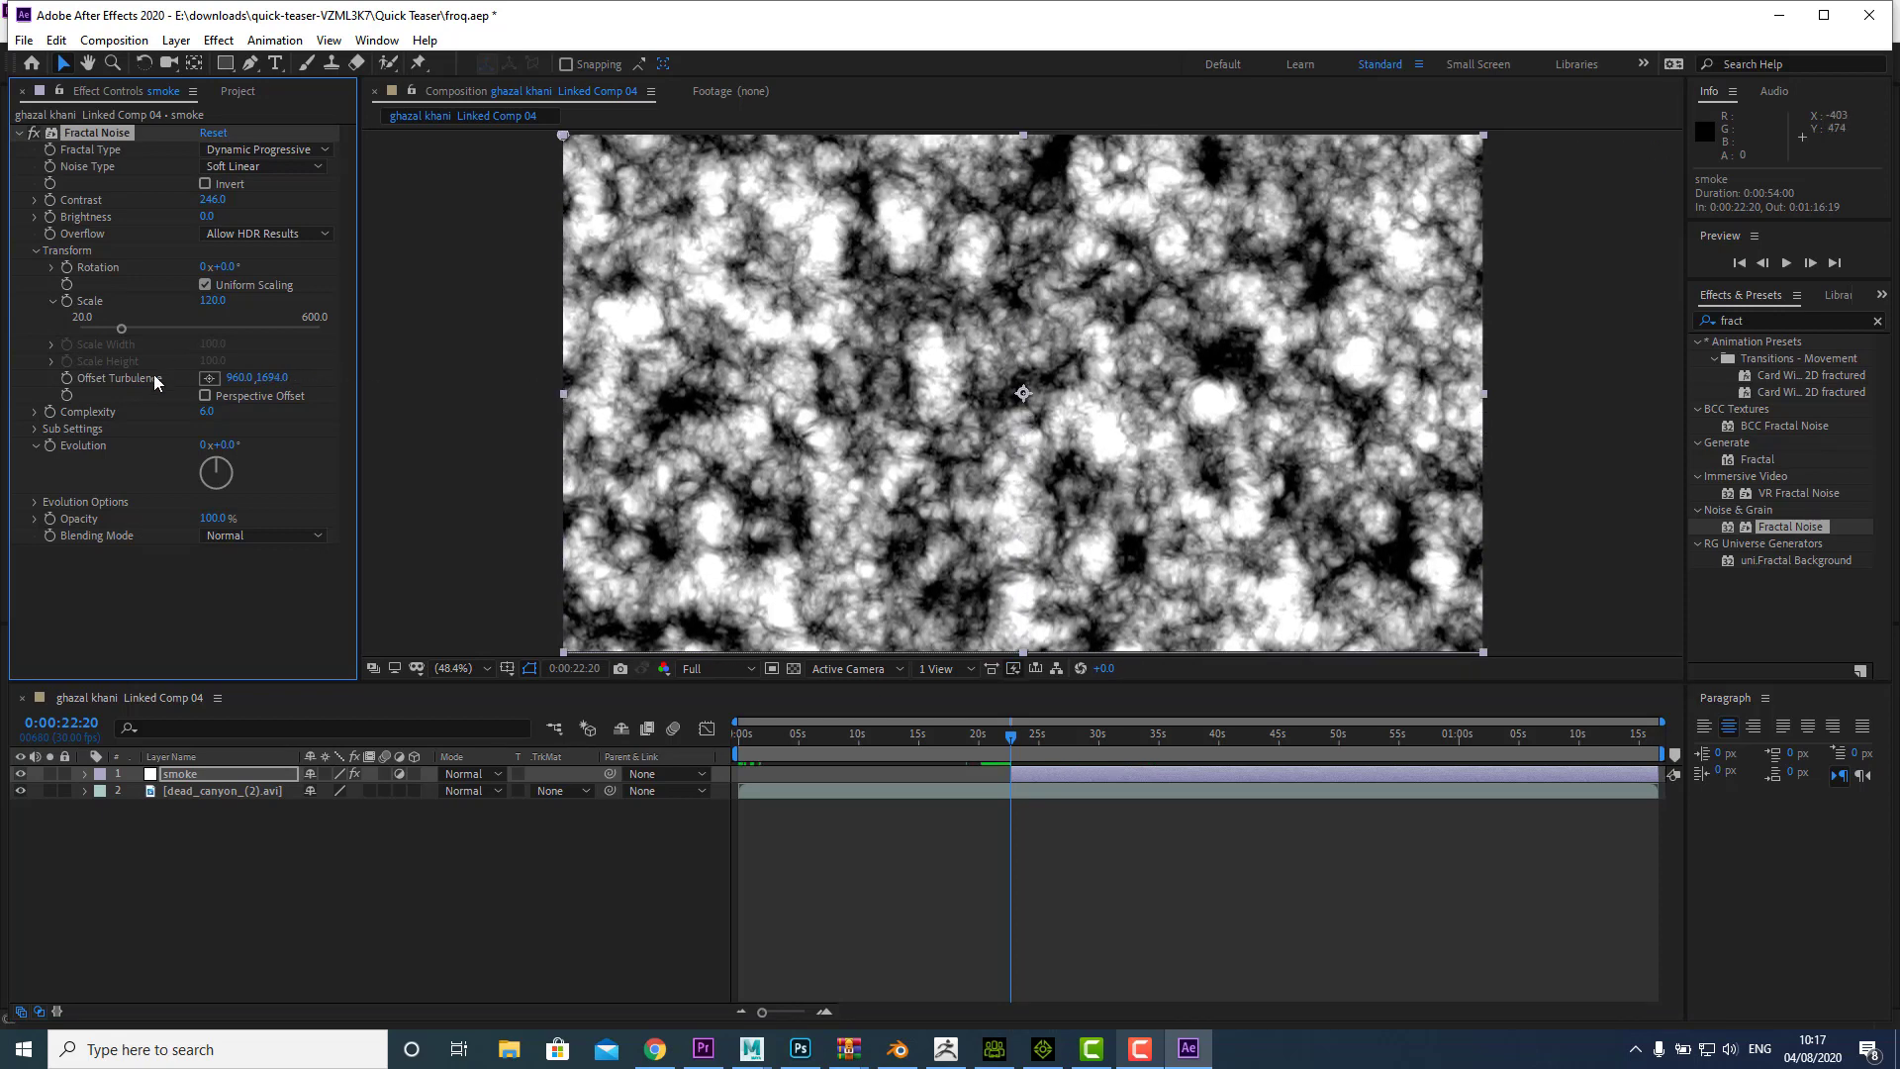
click(74, 382)
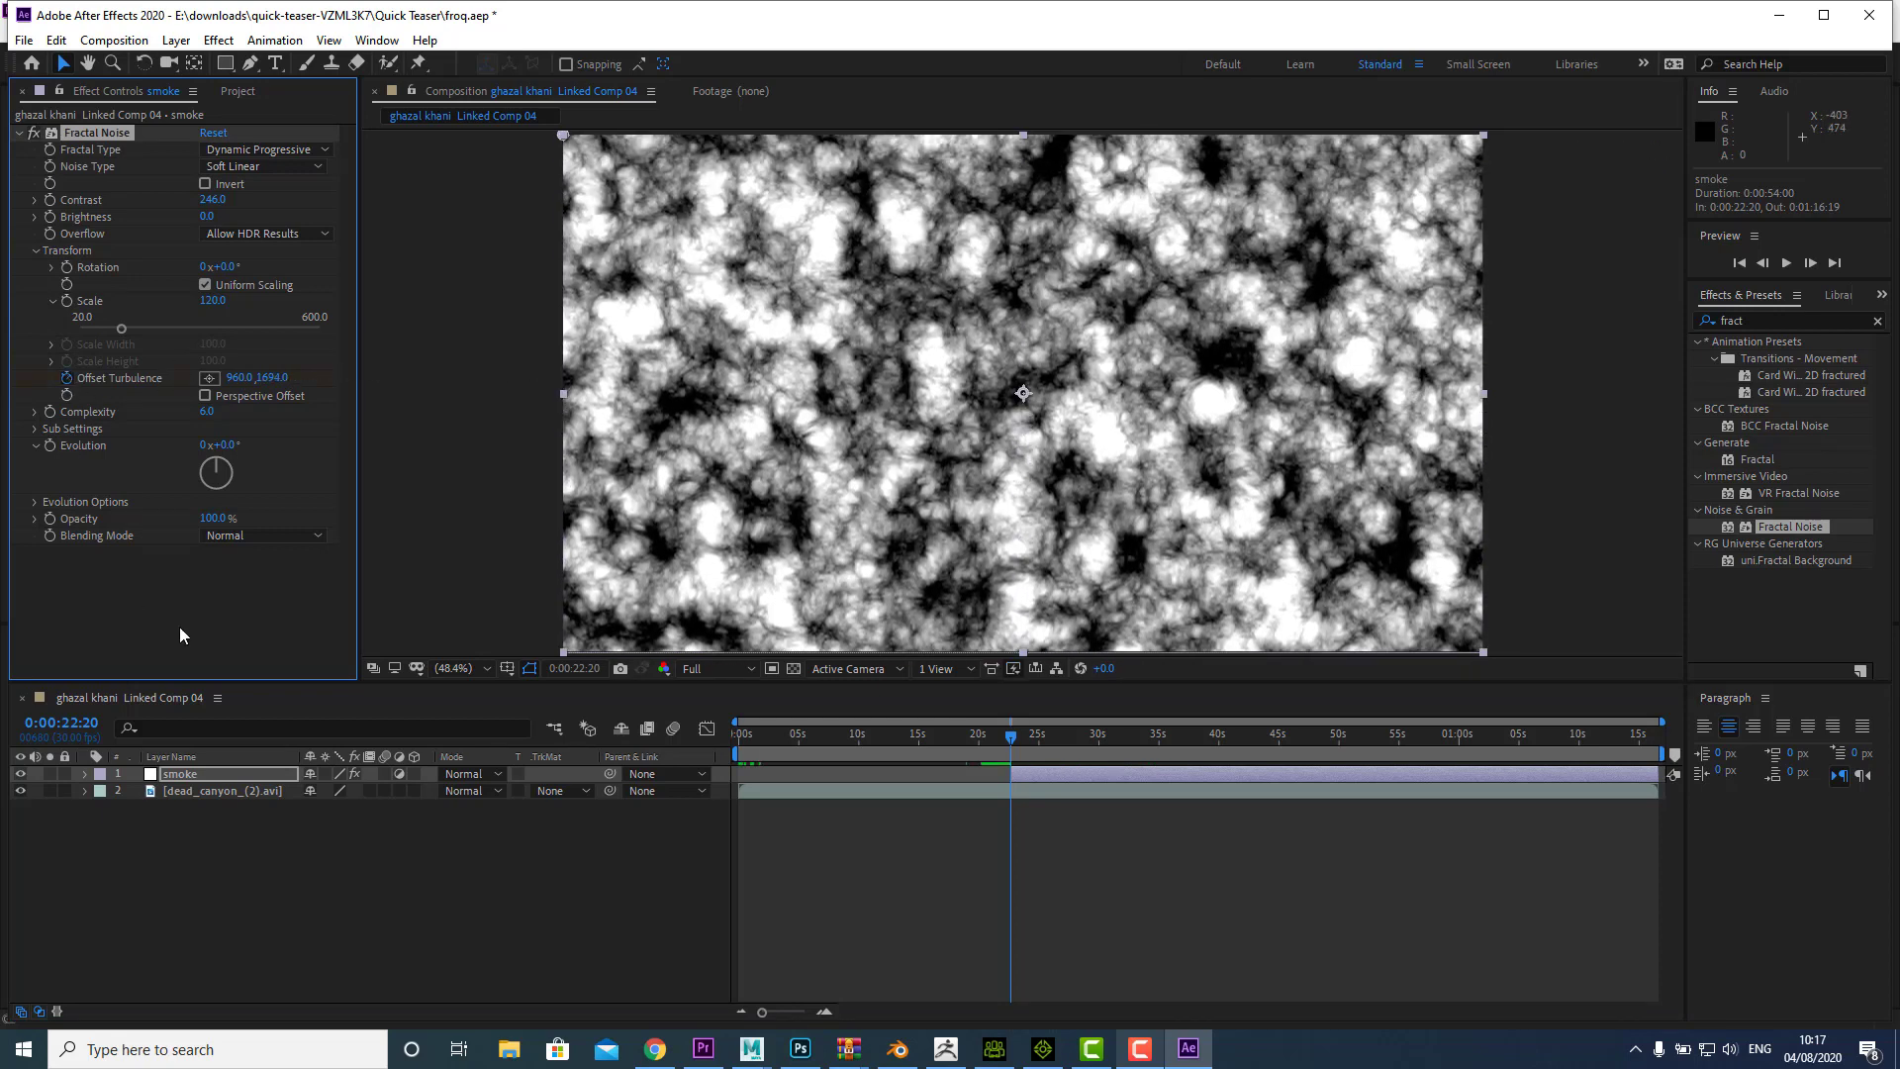
click(1039, 749)
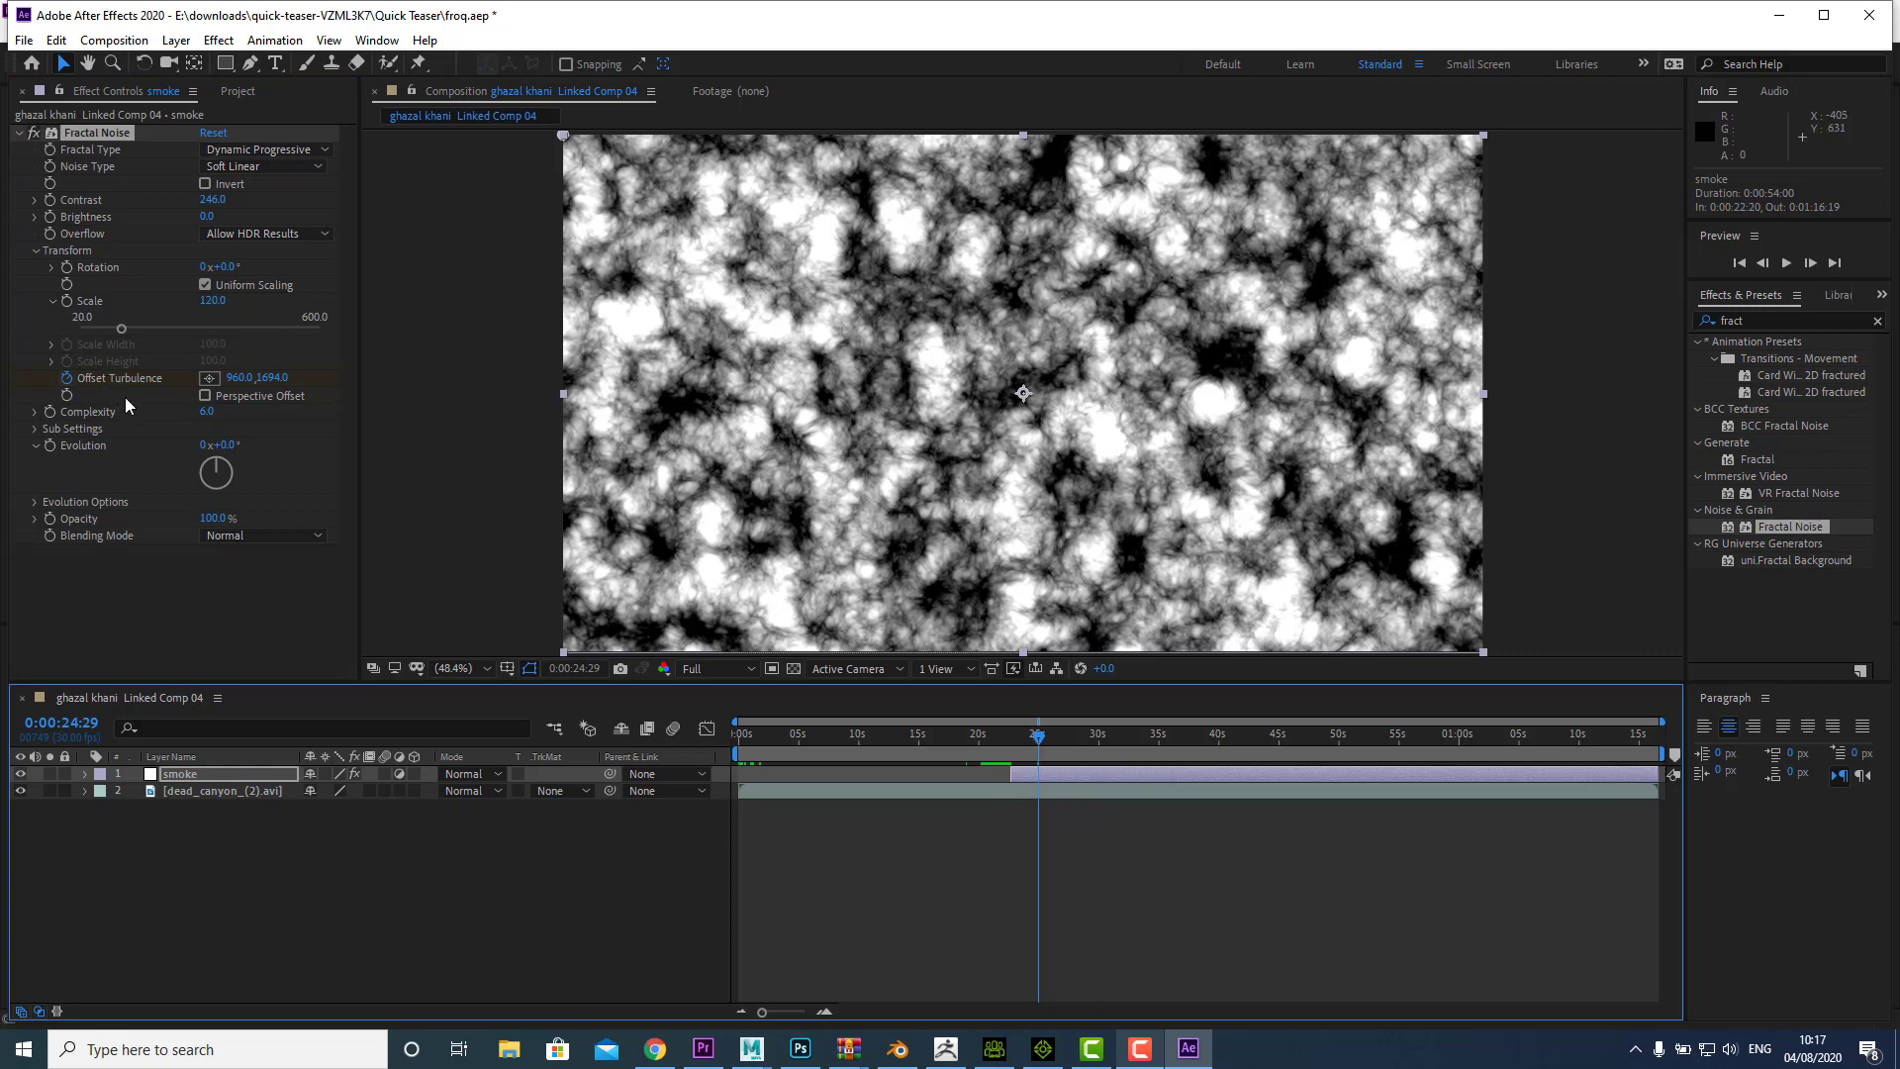
drag(276, 385, 3, 423)
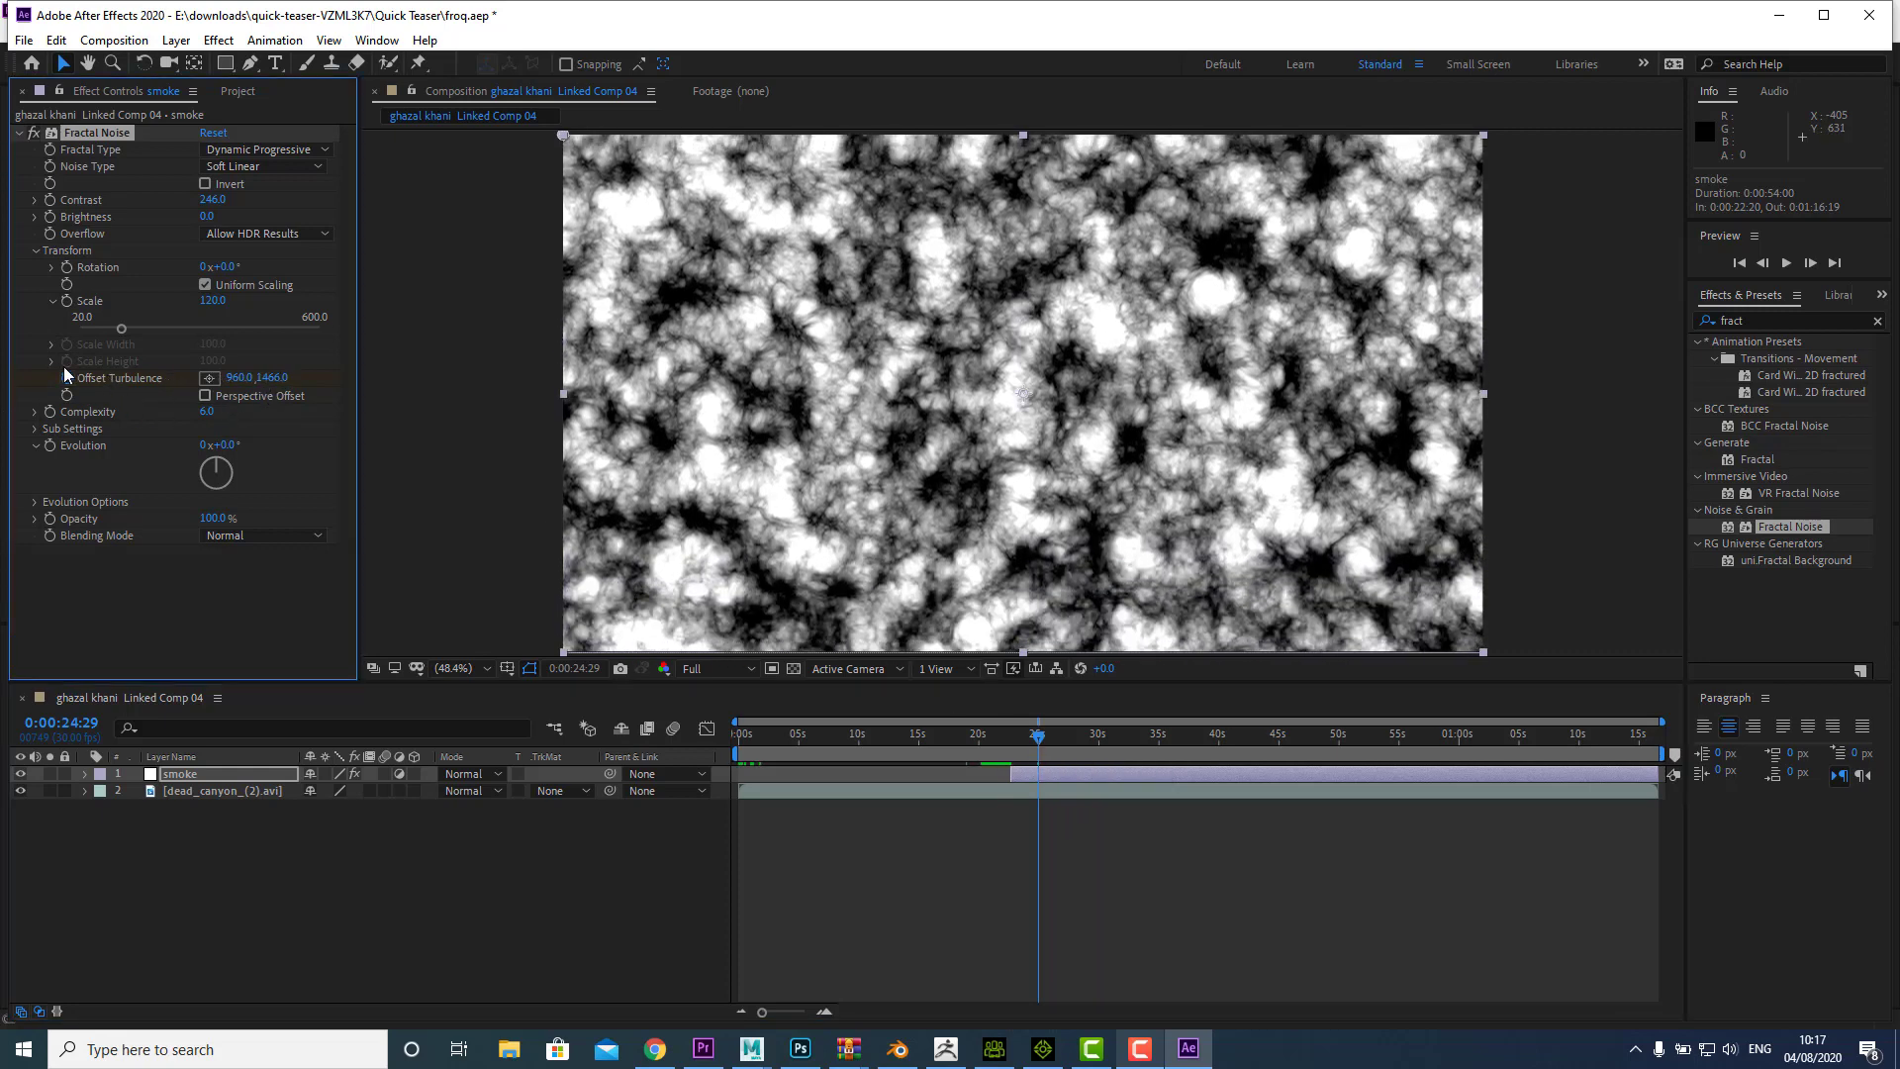
right_click(95, 382)
click(148, 537)
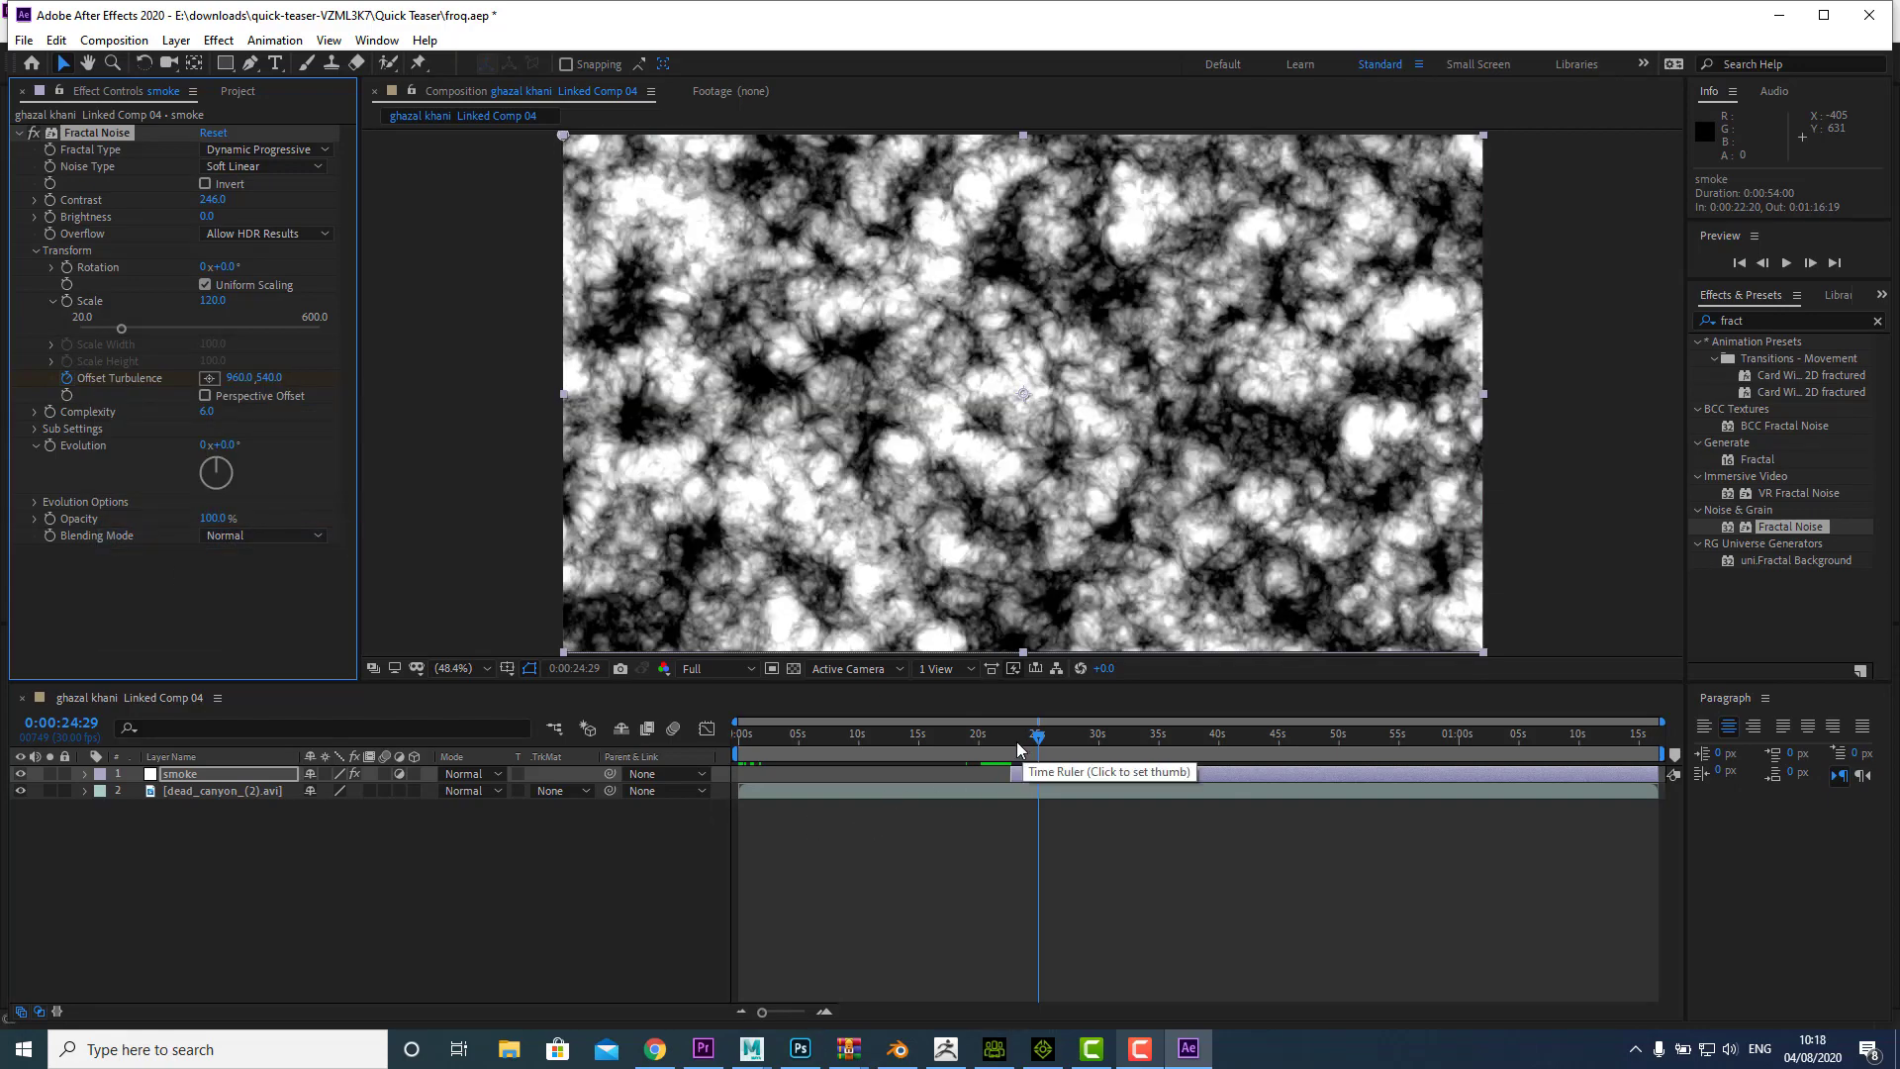
Step: Preview the moving noise from near the layer's start through 0:00:23:00
drag(1019, 749, 1012, 741)
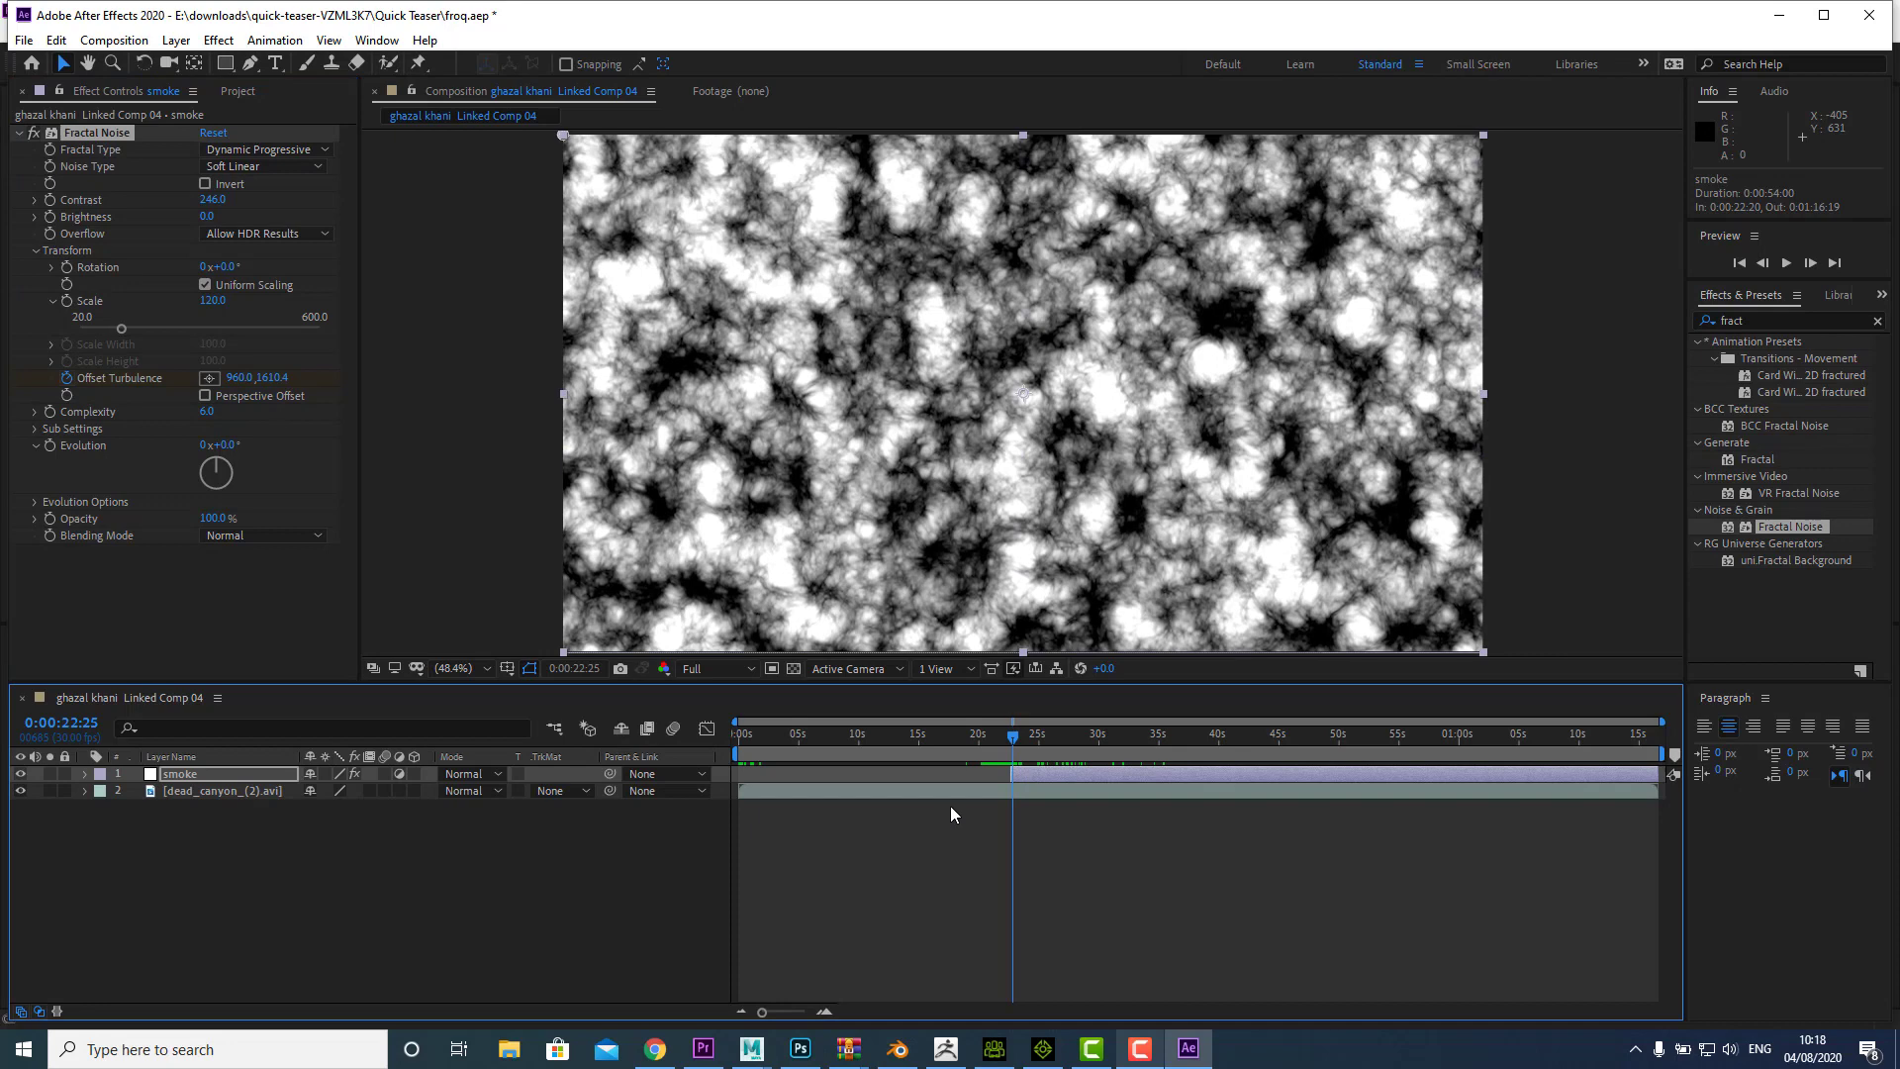
key(space)
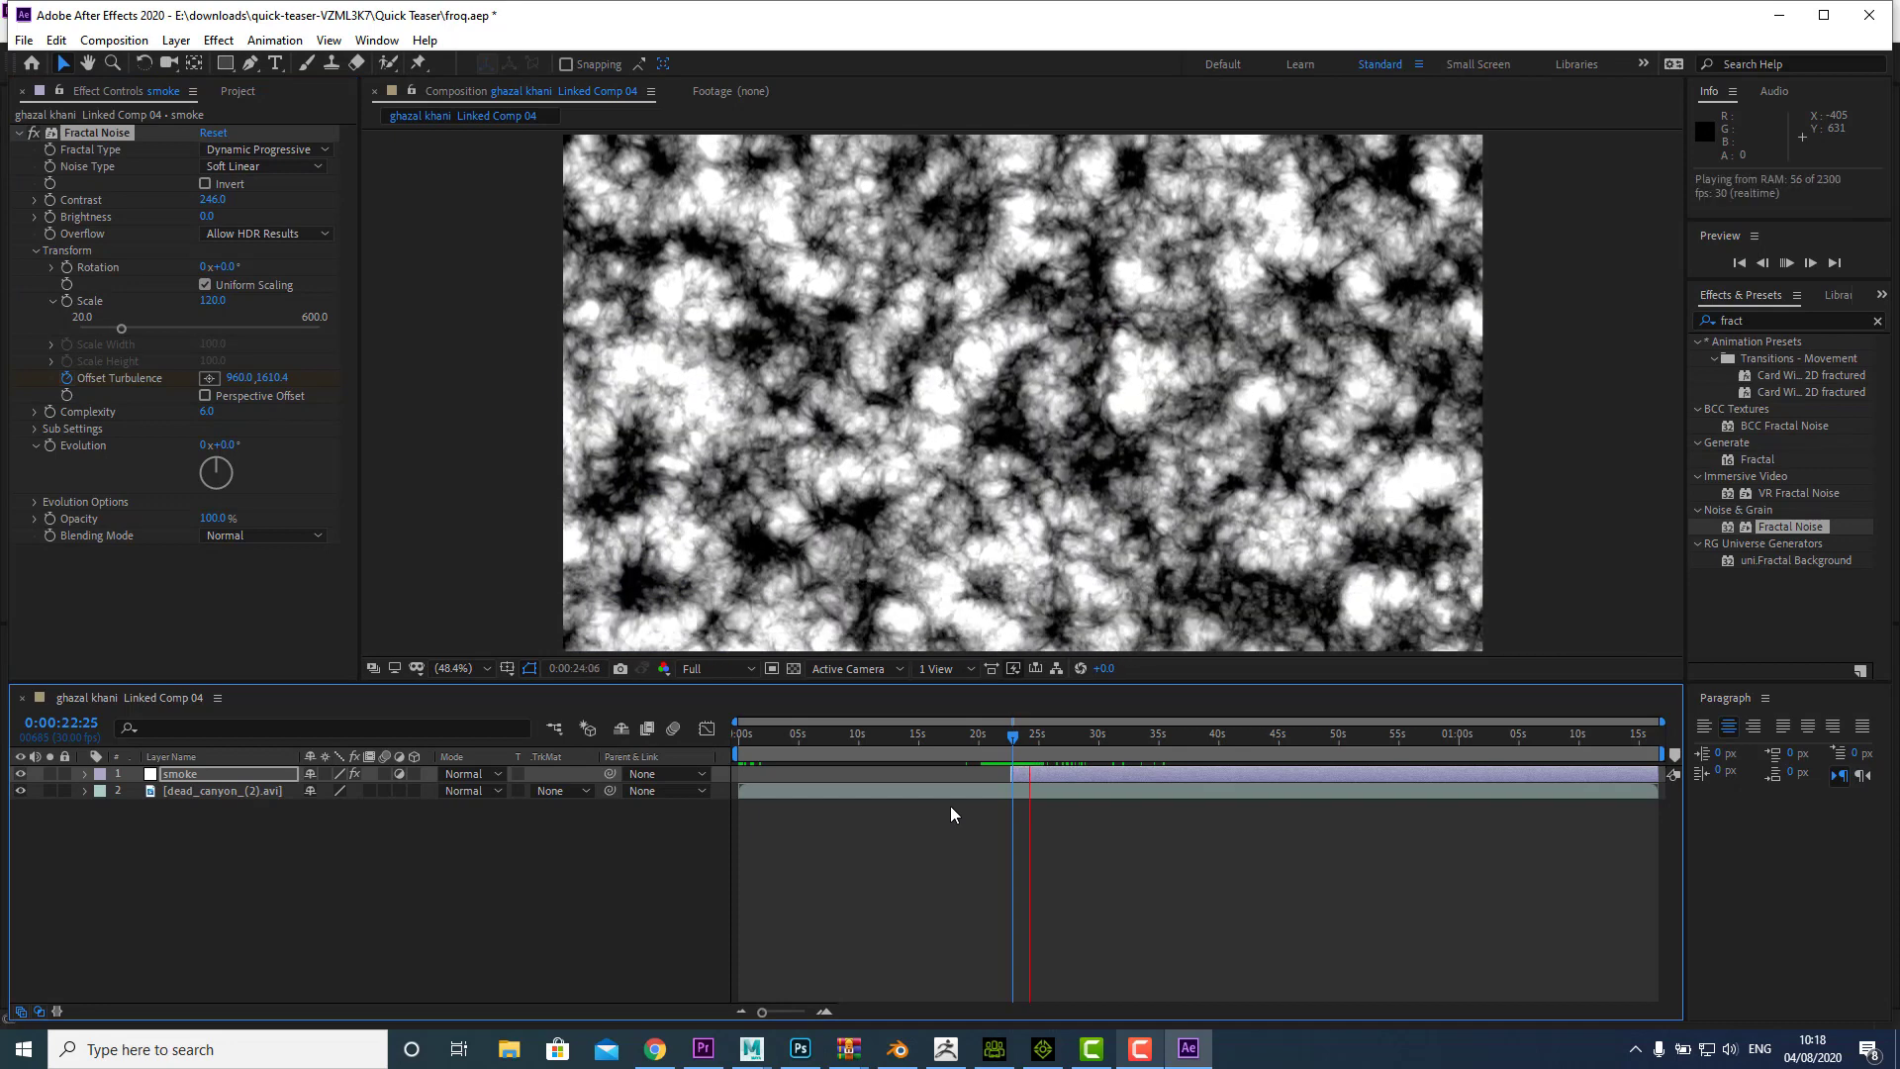
key(space)
drag(1011, 740, 1016, 741)
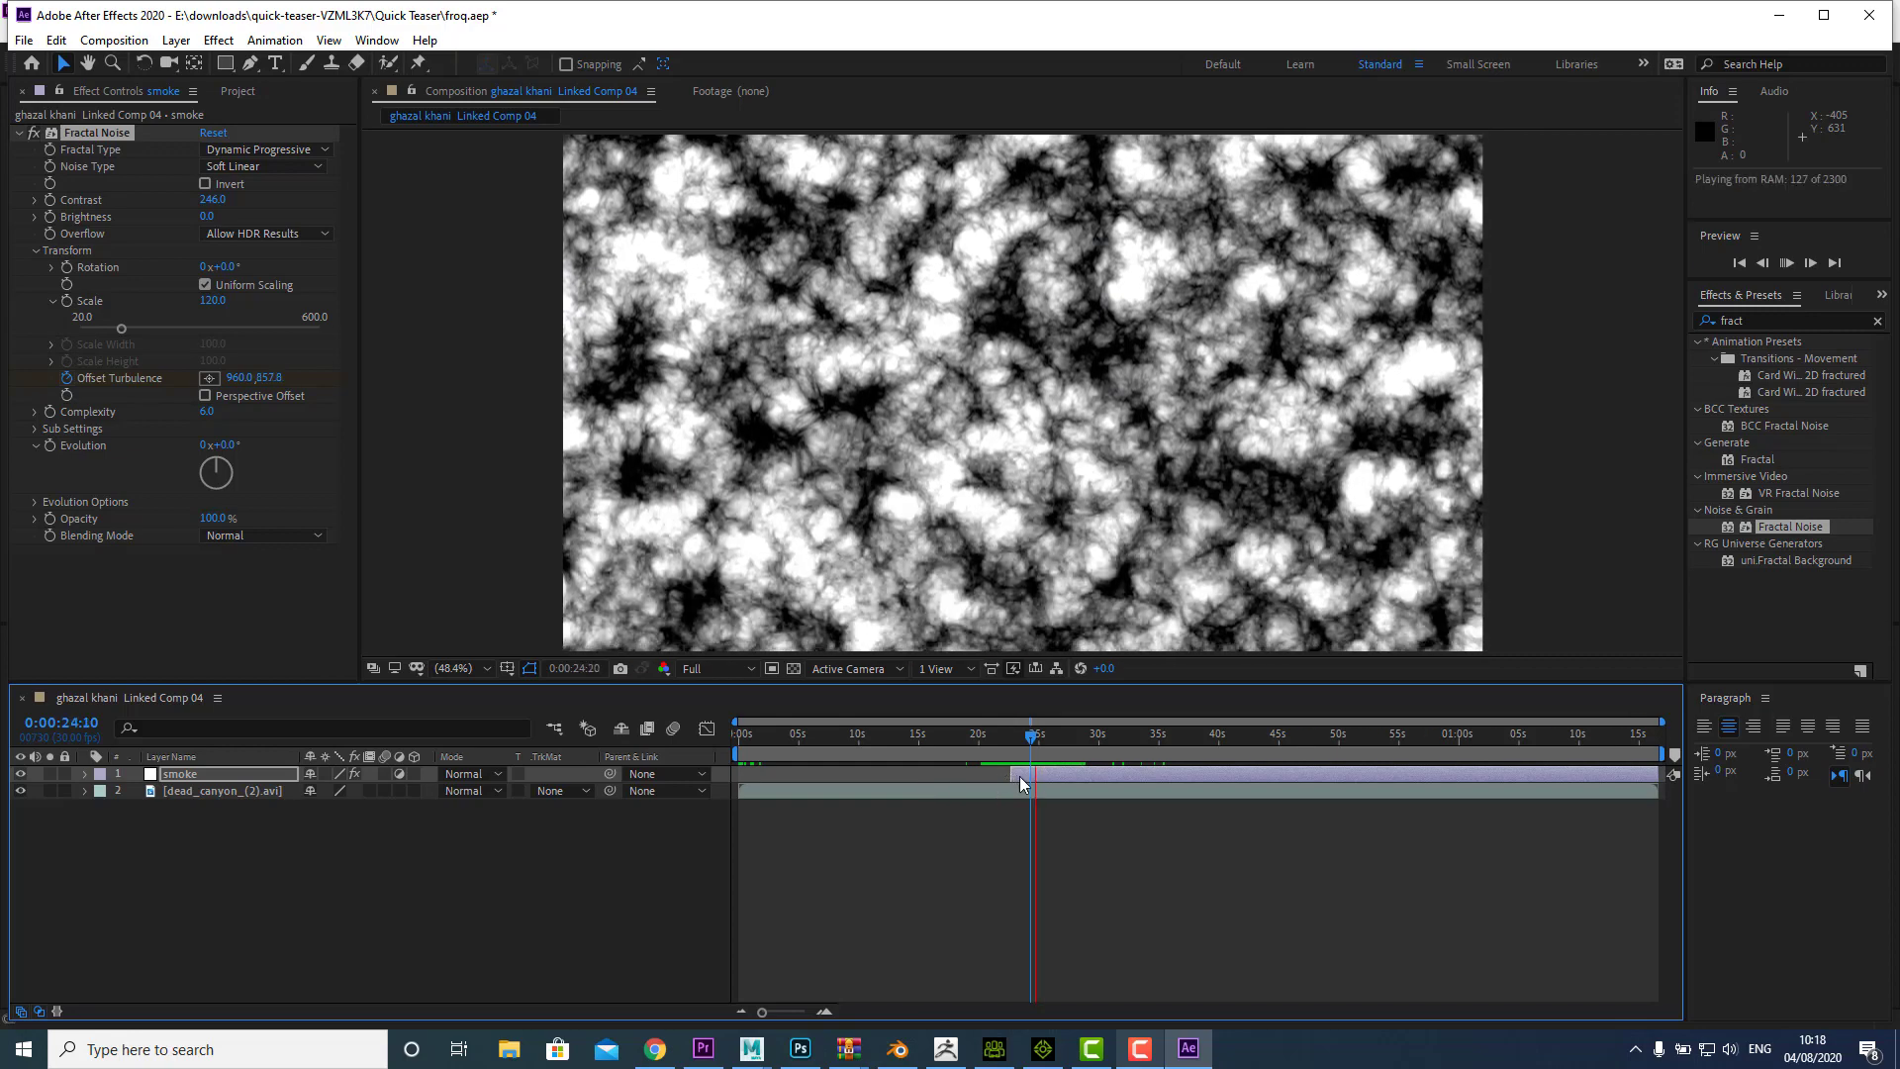
key(space)
Step: Slide the ending Offset Turbulence keyframe earlier and replay to check the faster smoke drift
key(u)
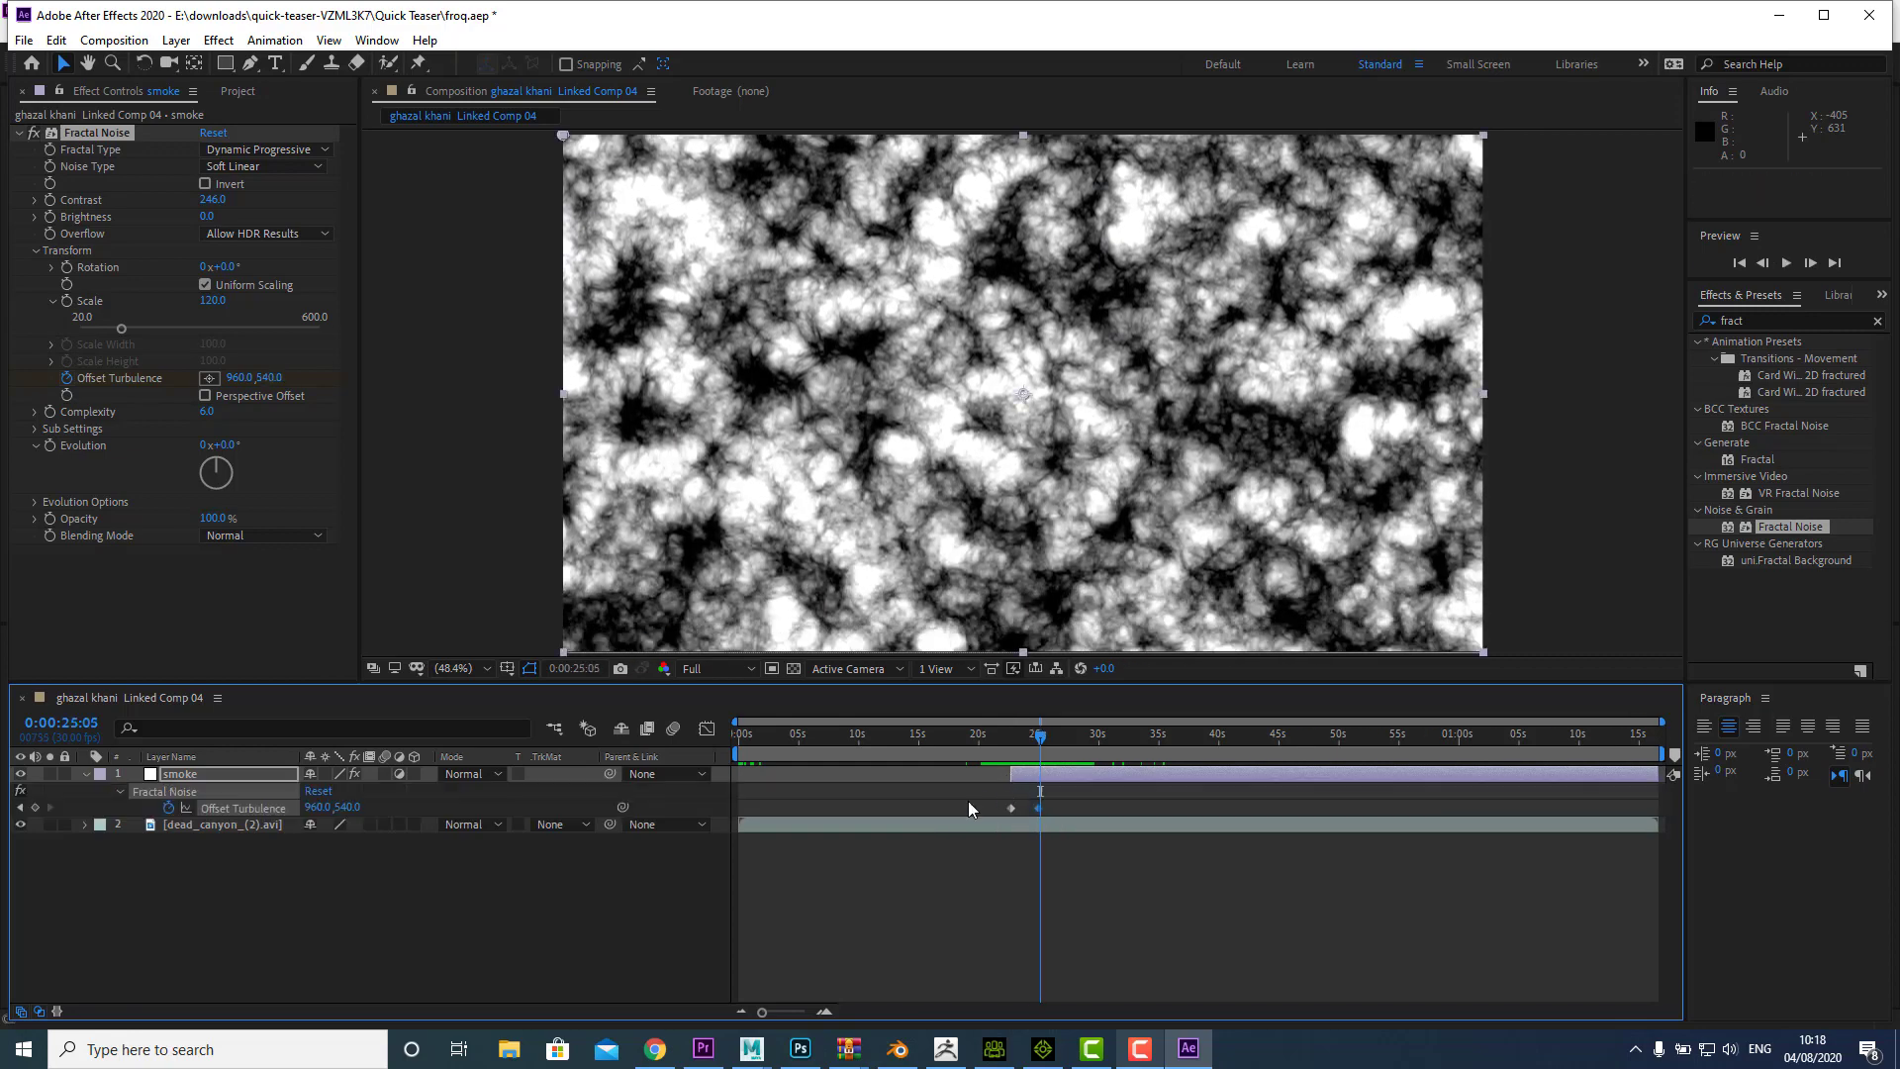
drag(1040, 737, 1013, 740)
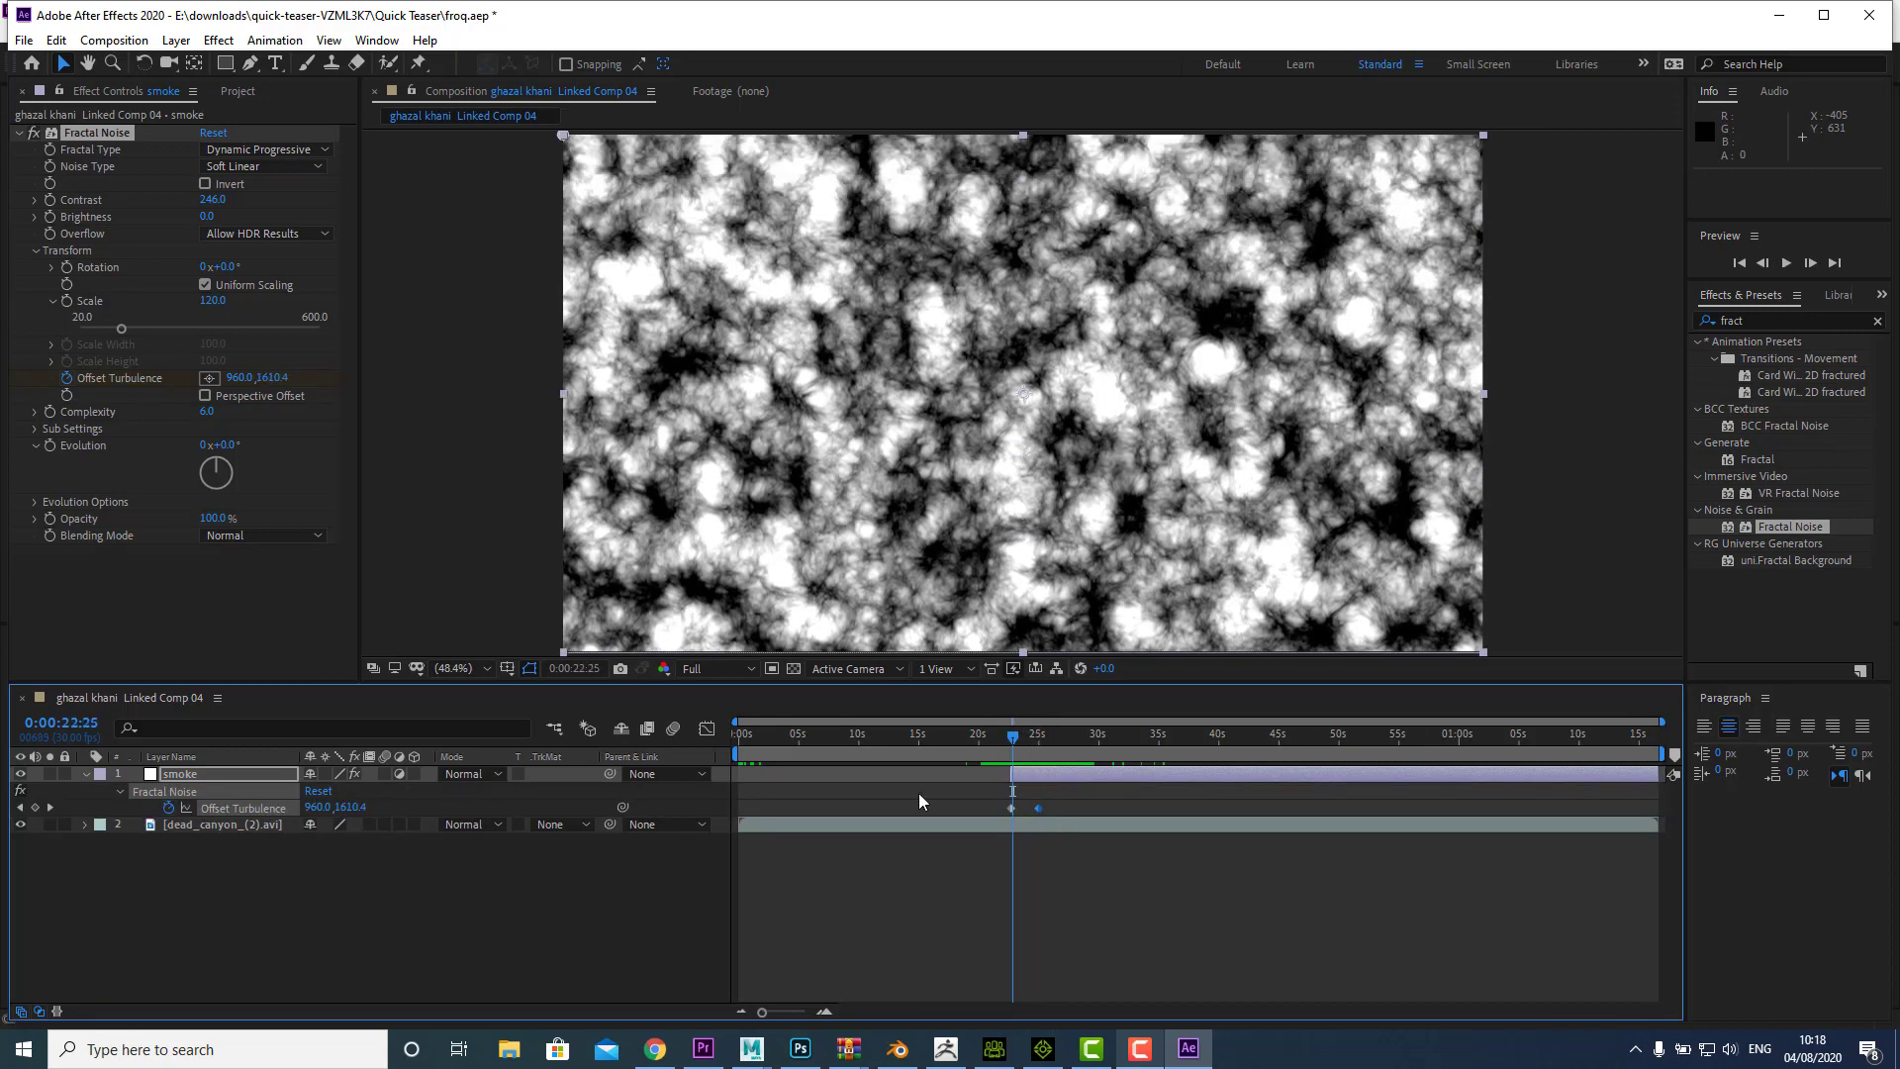
key(space)
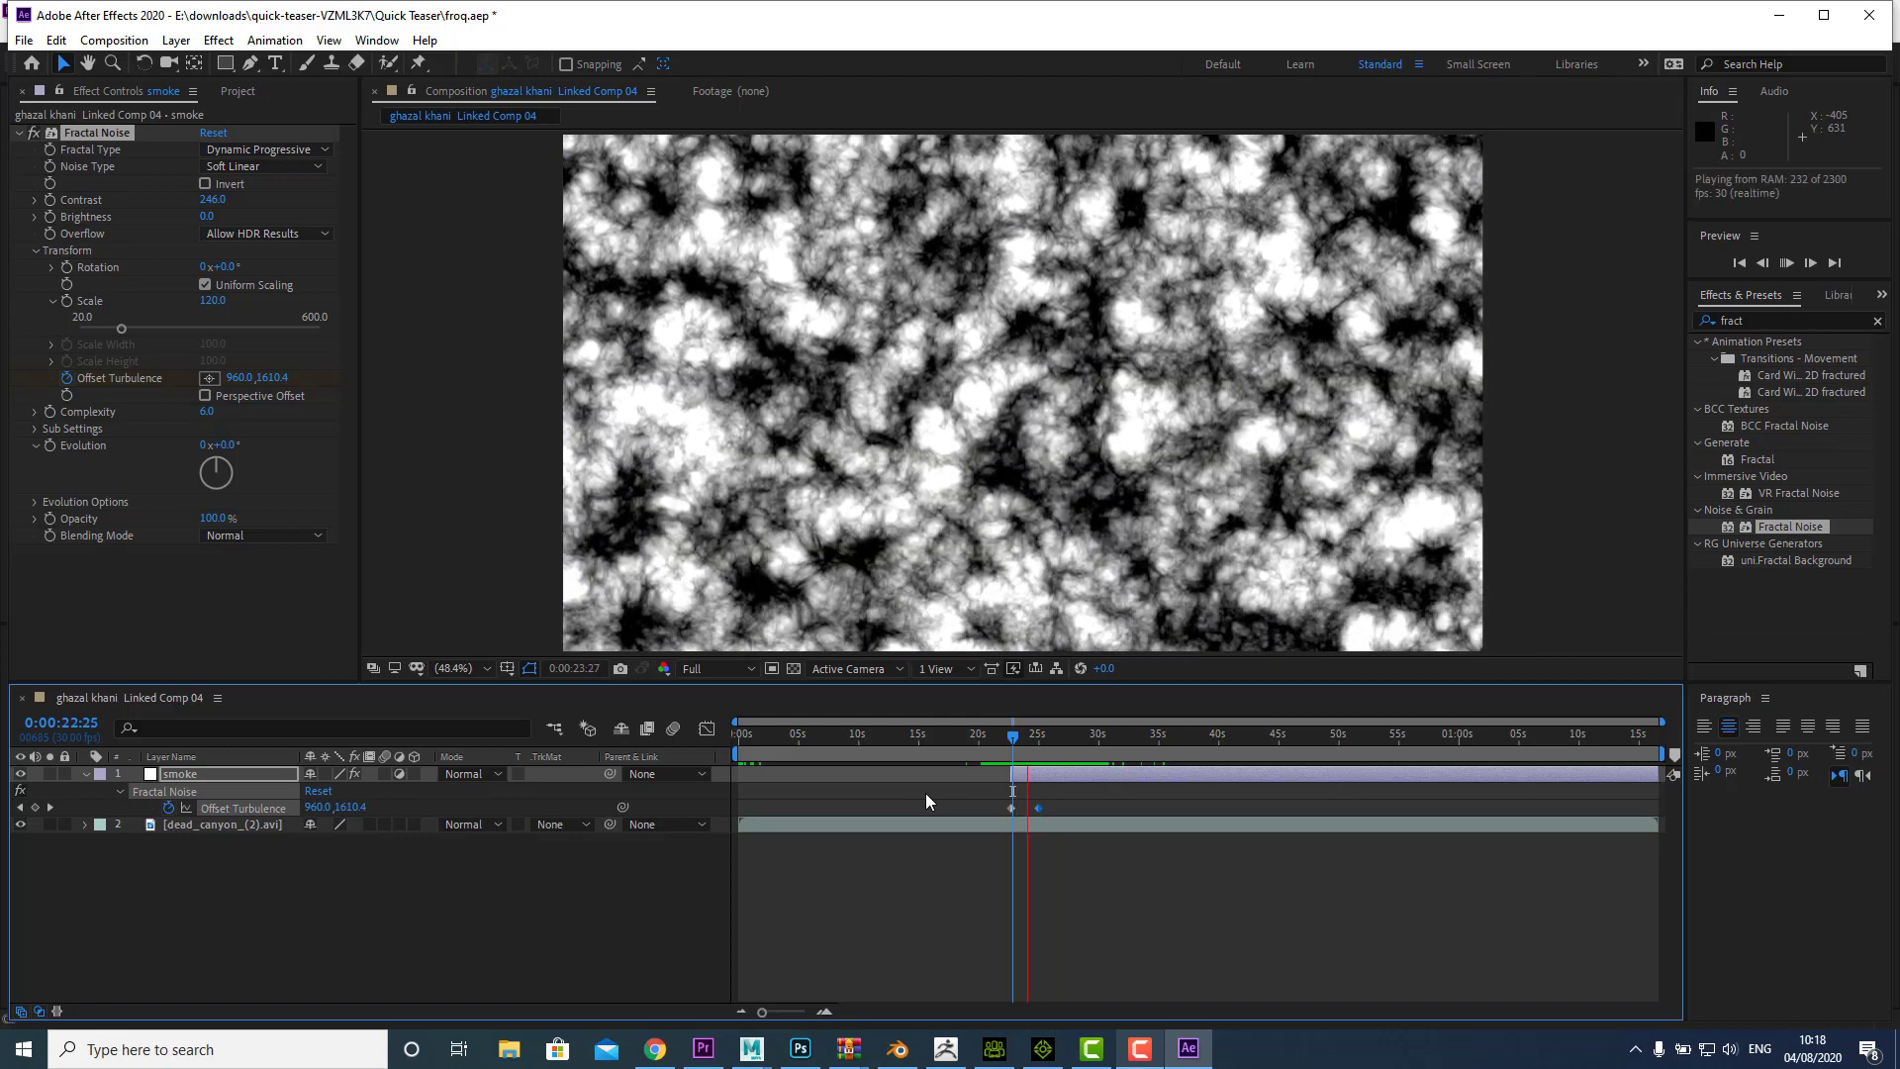
key(space)
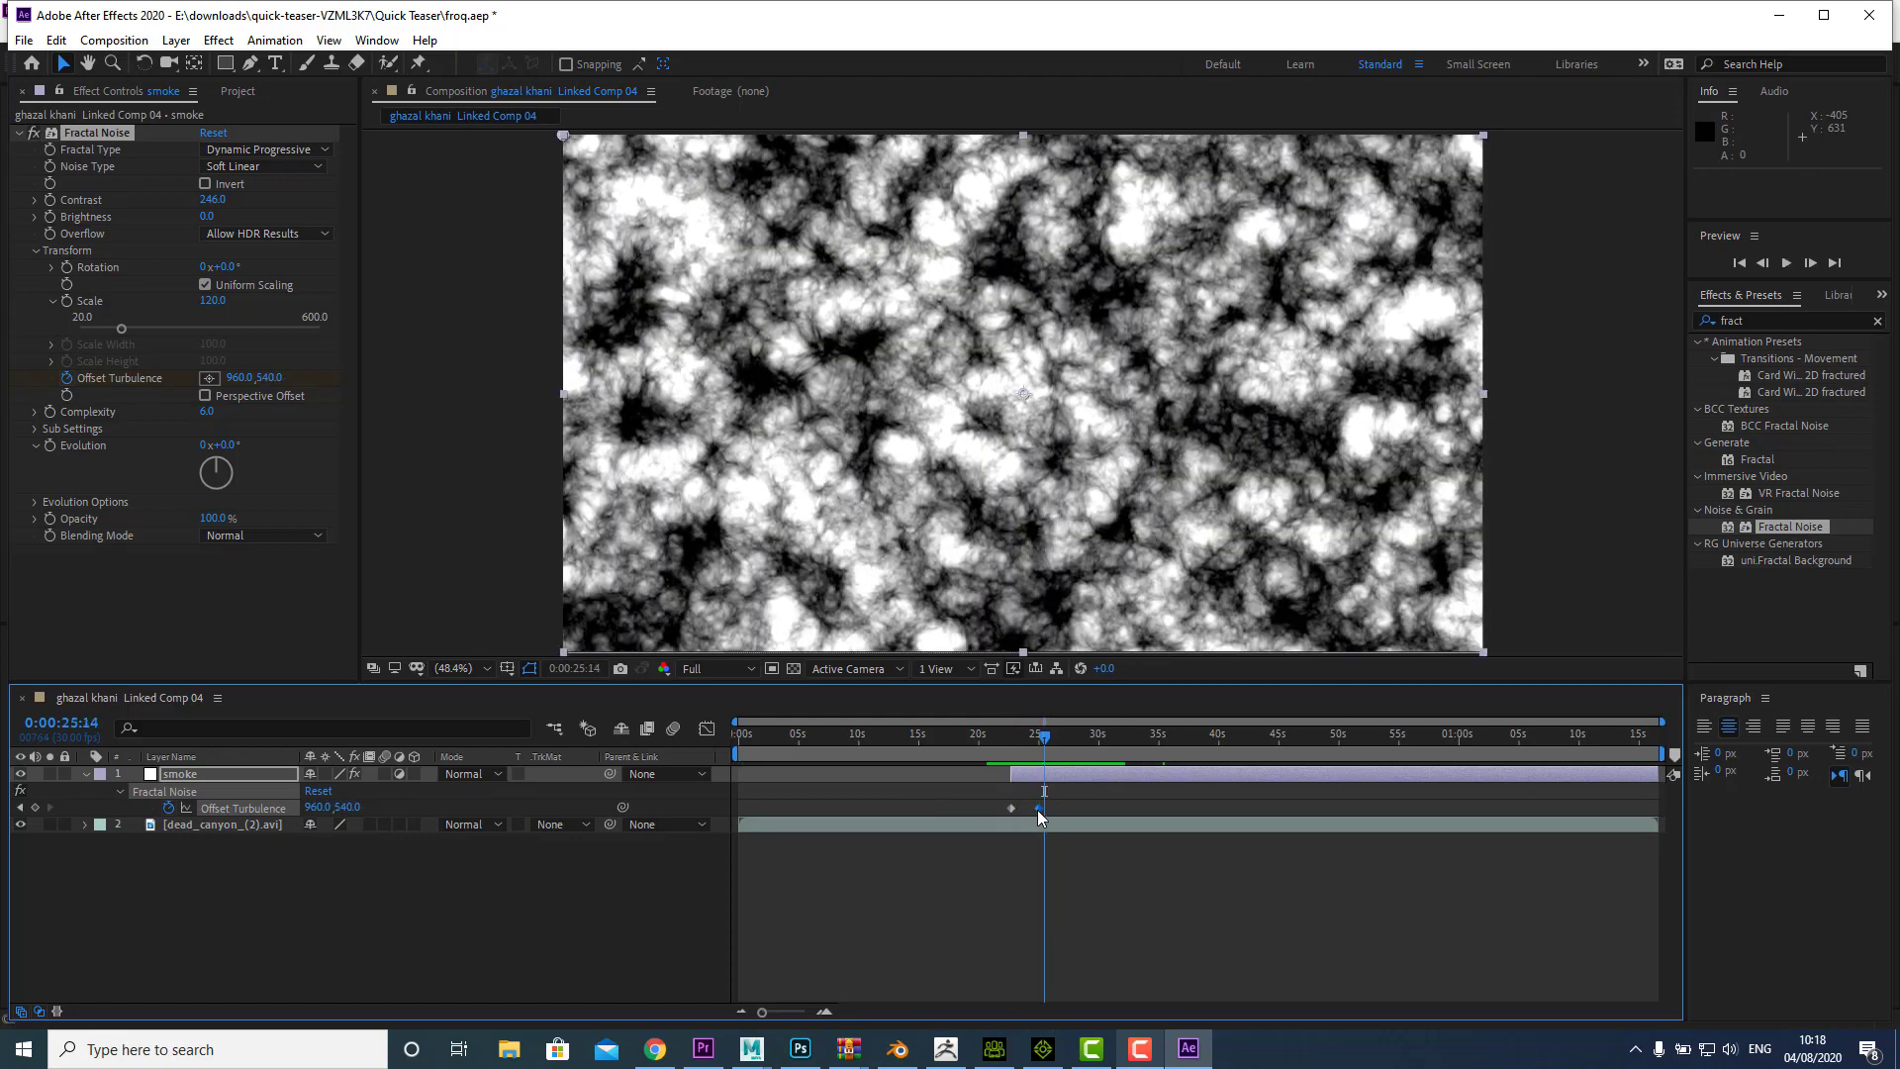
mouse_move(1038, 809)
mouse_down()
mouse_move(1083, 808)
mouse_move(1013, 752)
mouse_up()
key(space)
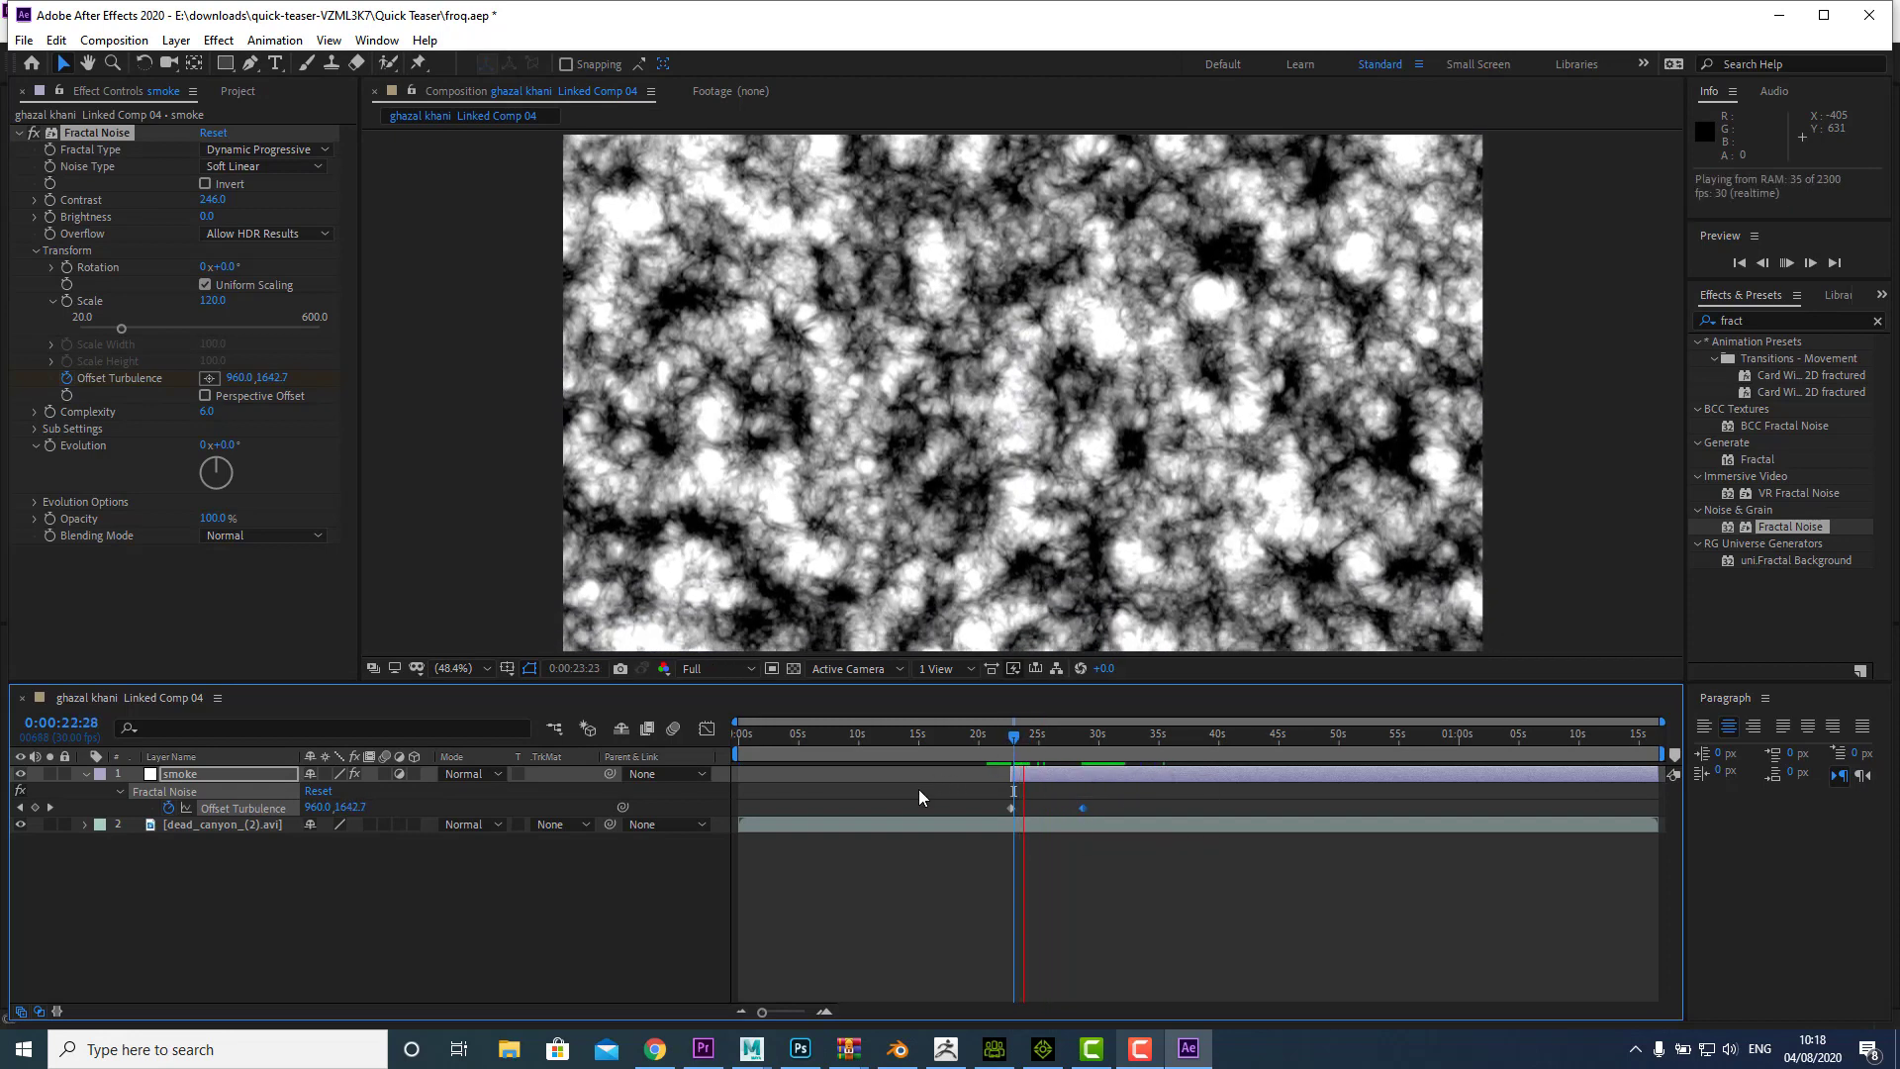
drag(1083, 808, 1065, 807)
key(space)
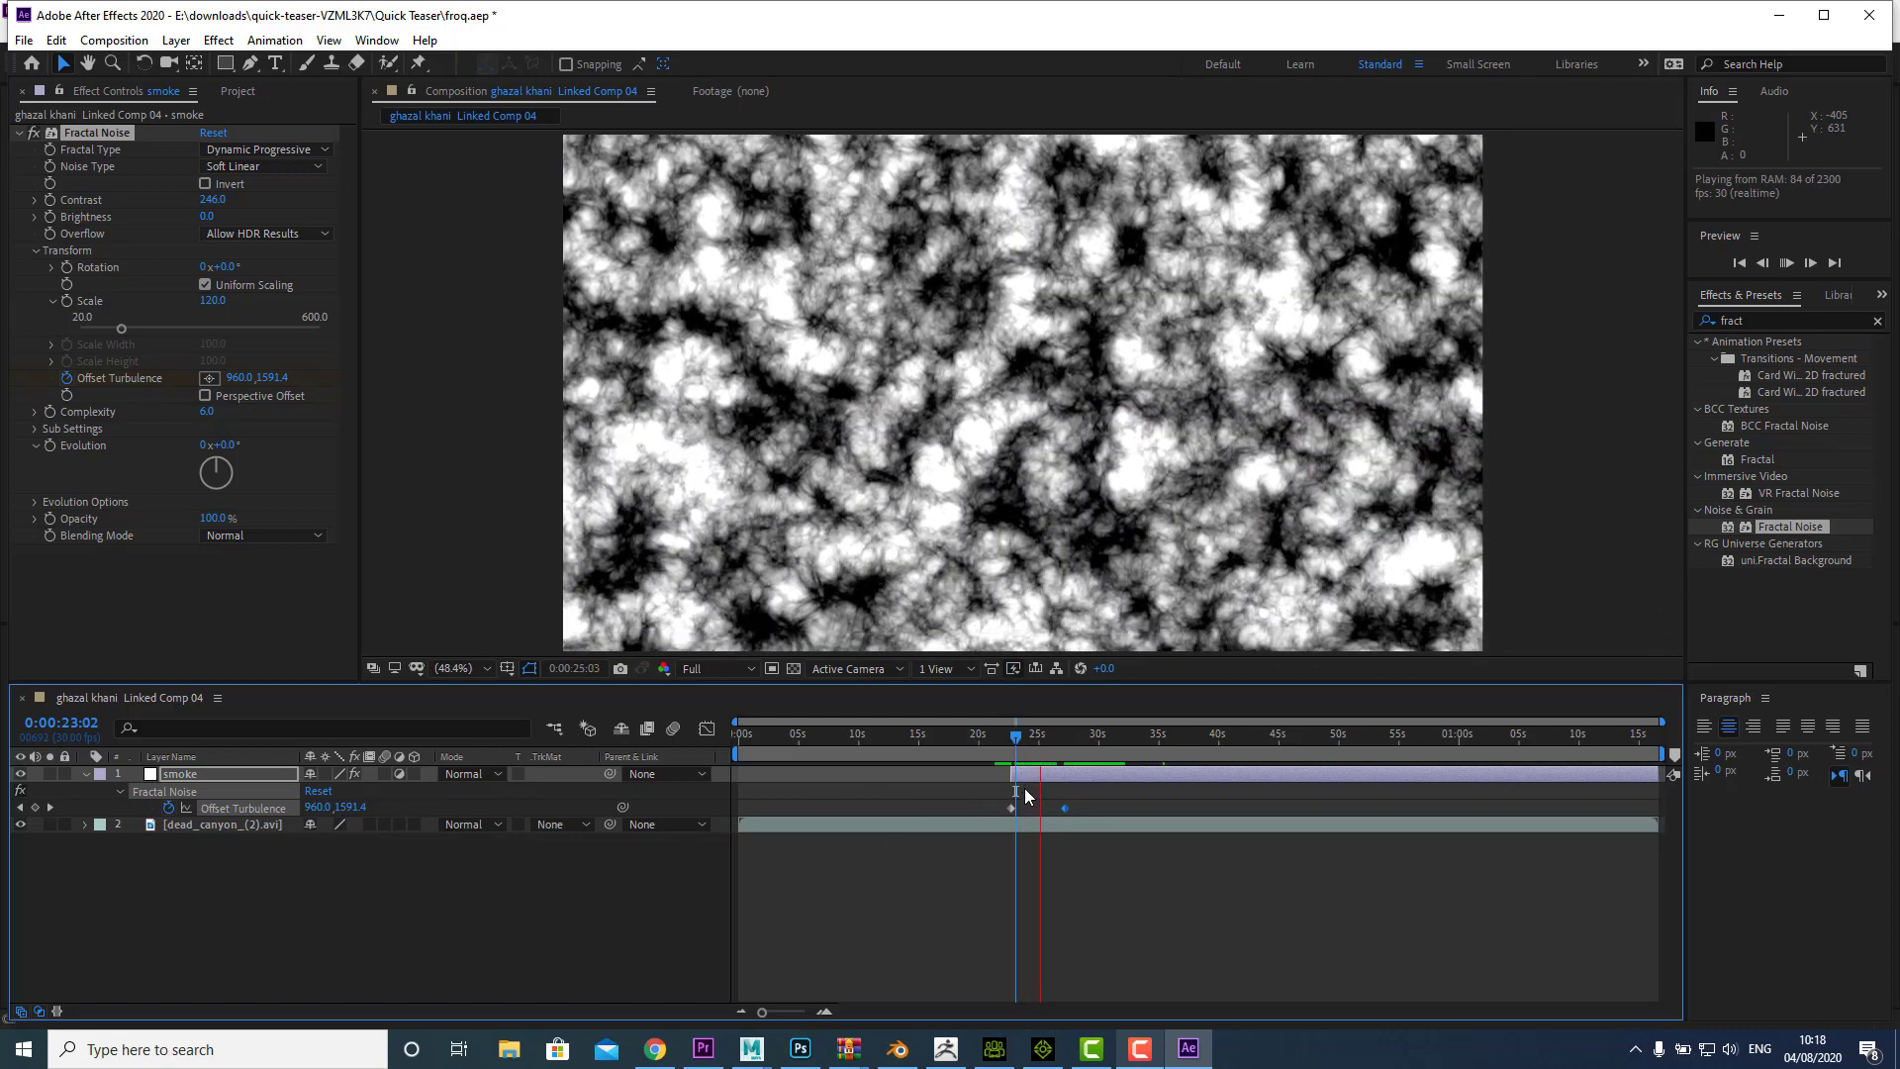
click(1032, 777)
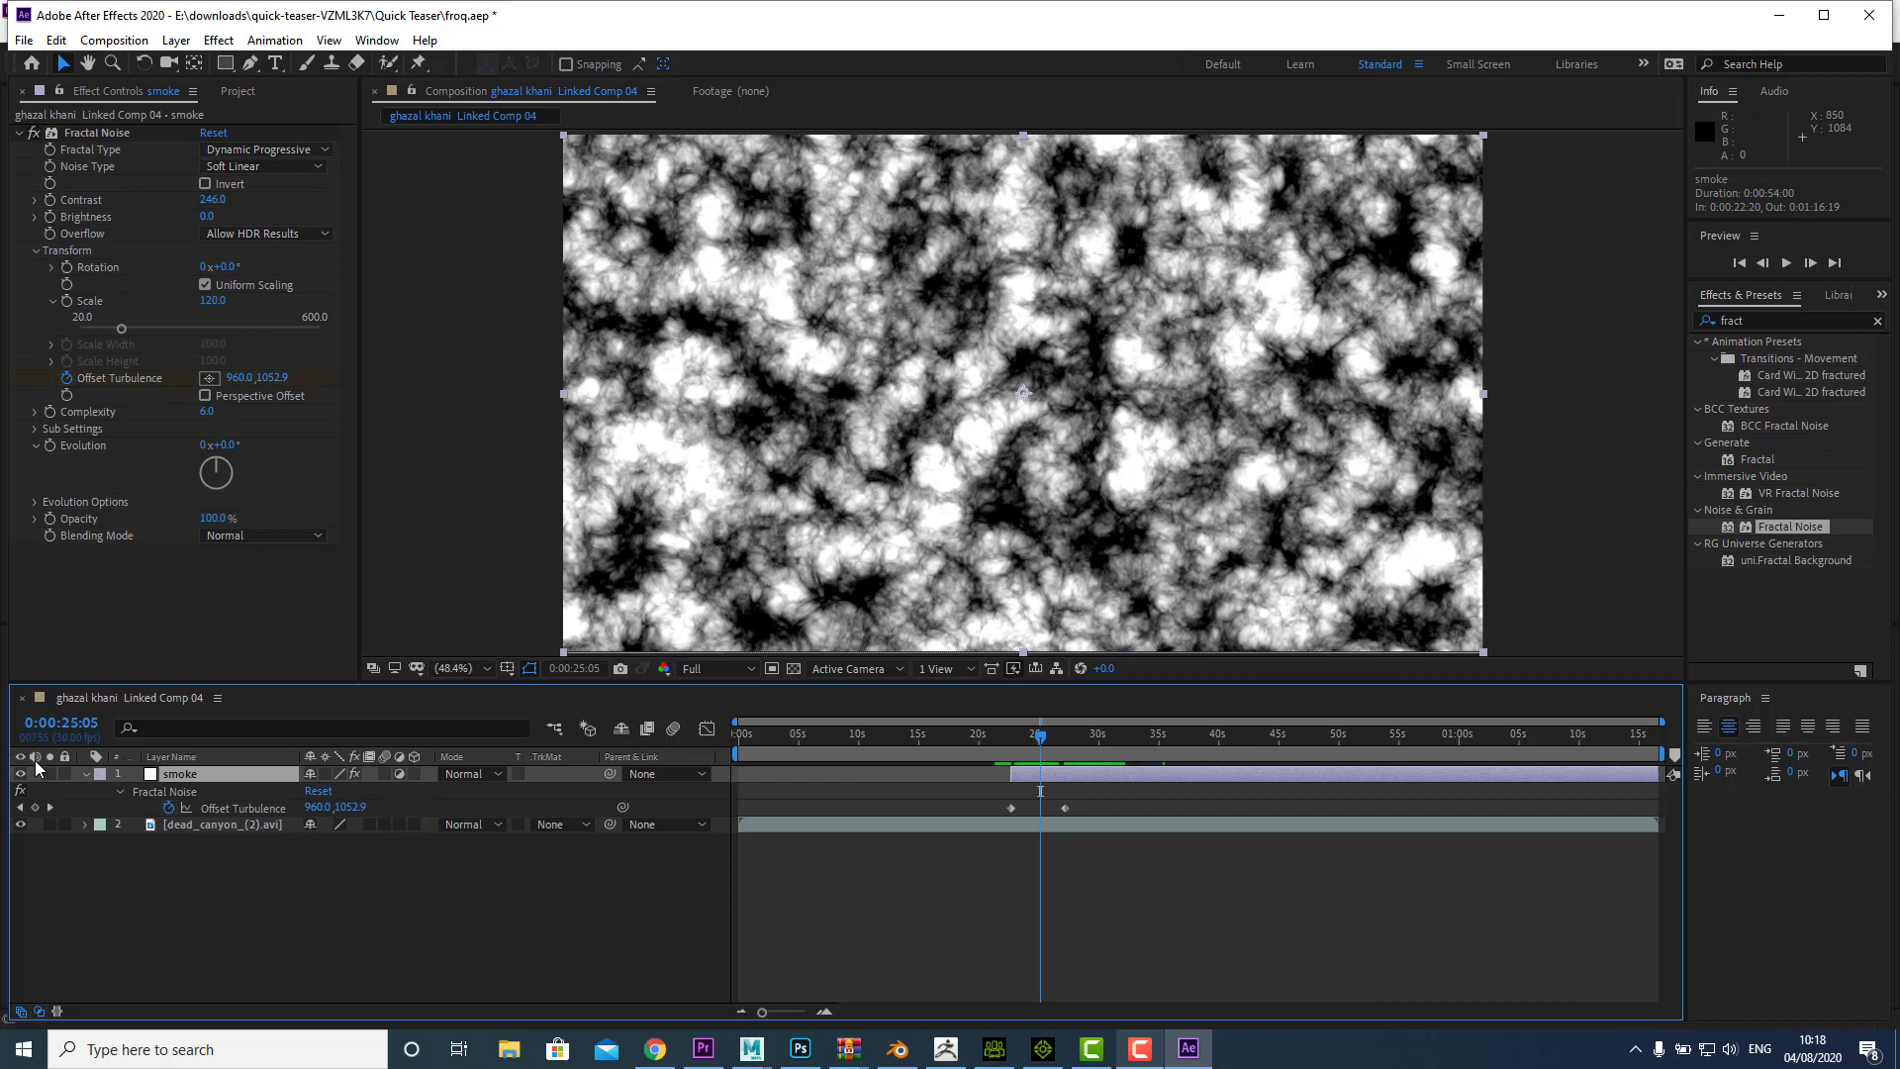
click(1007, 827)
click(1025, 776)
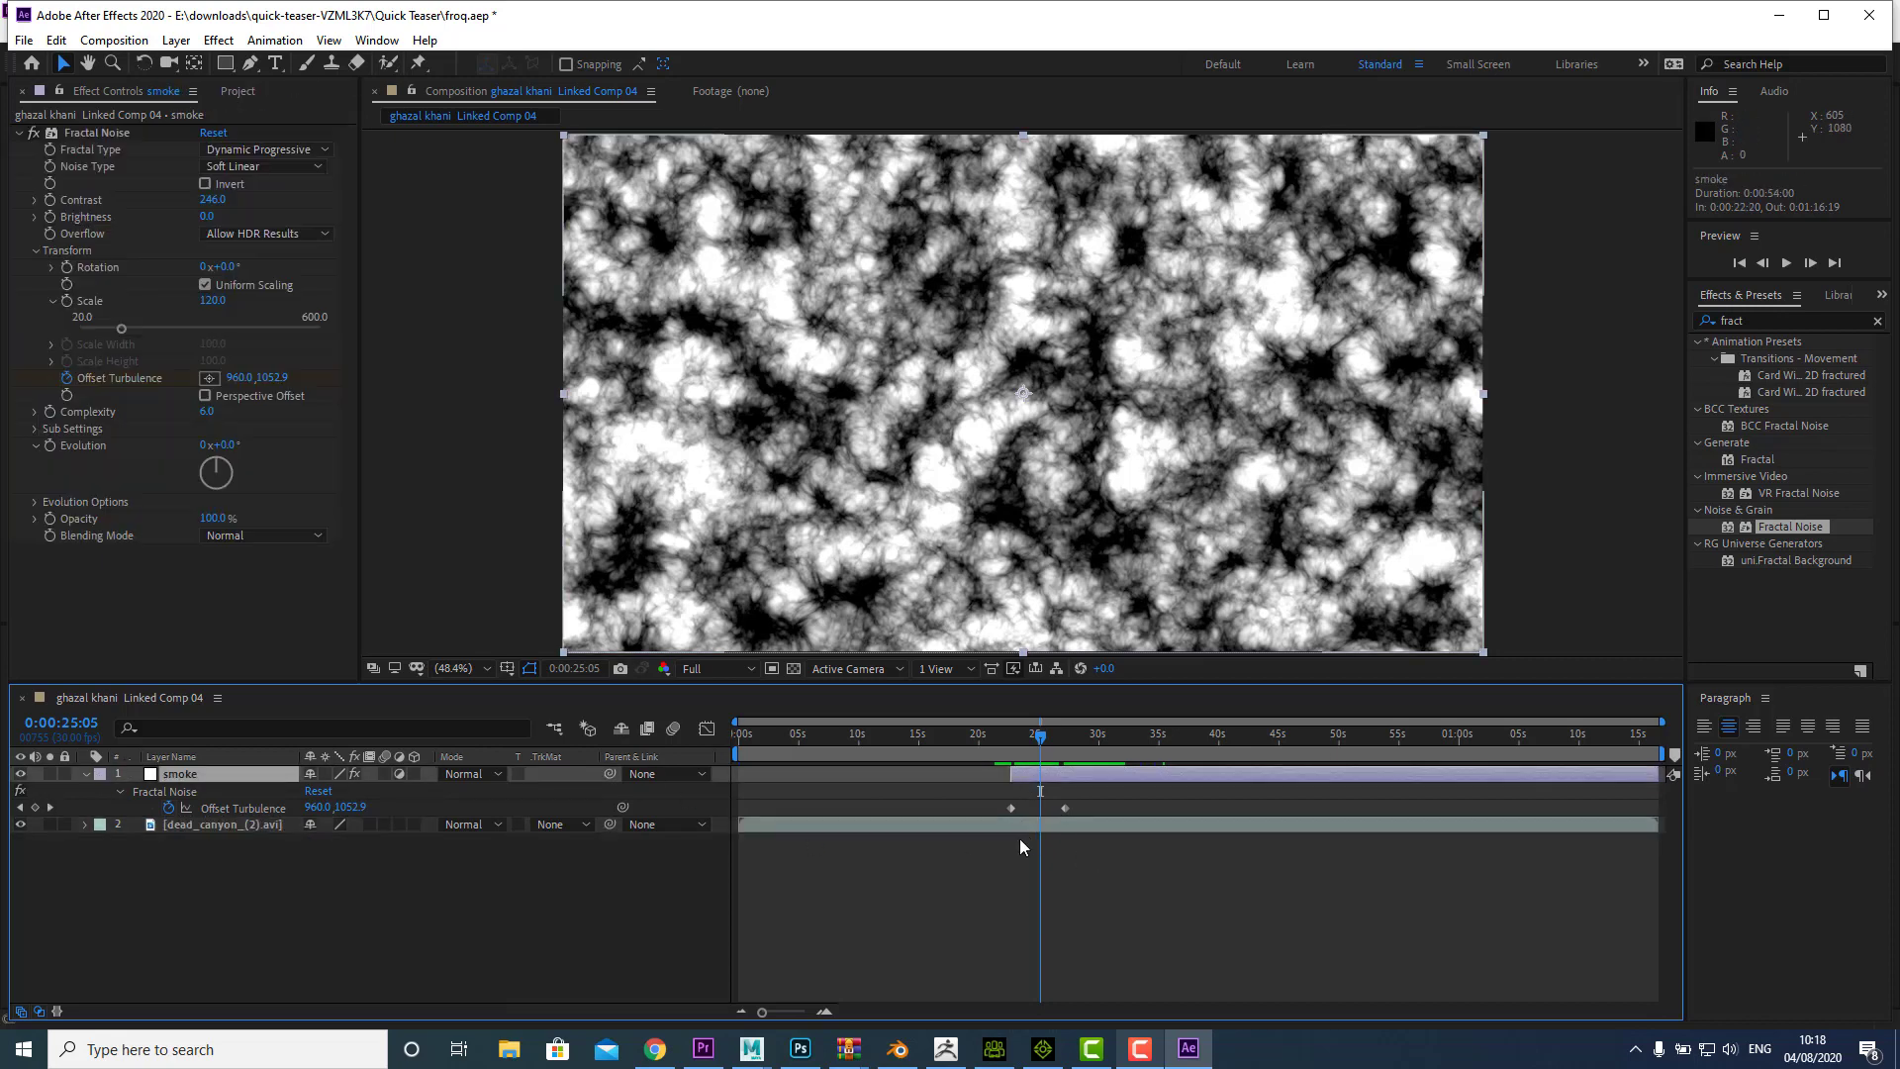
click(18, 776)
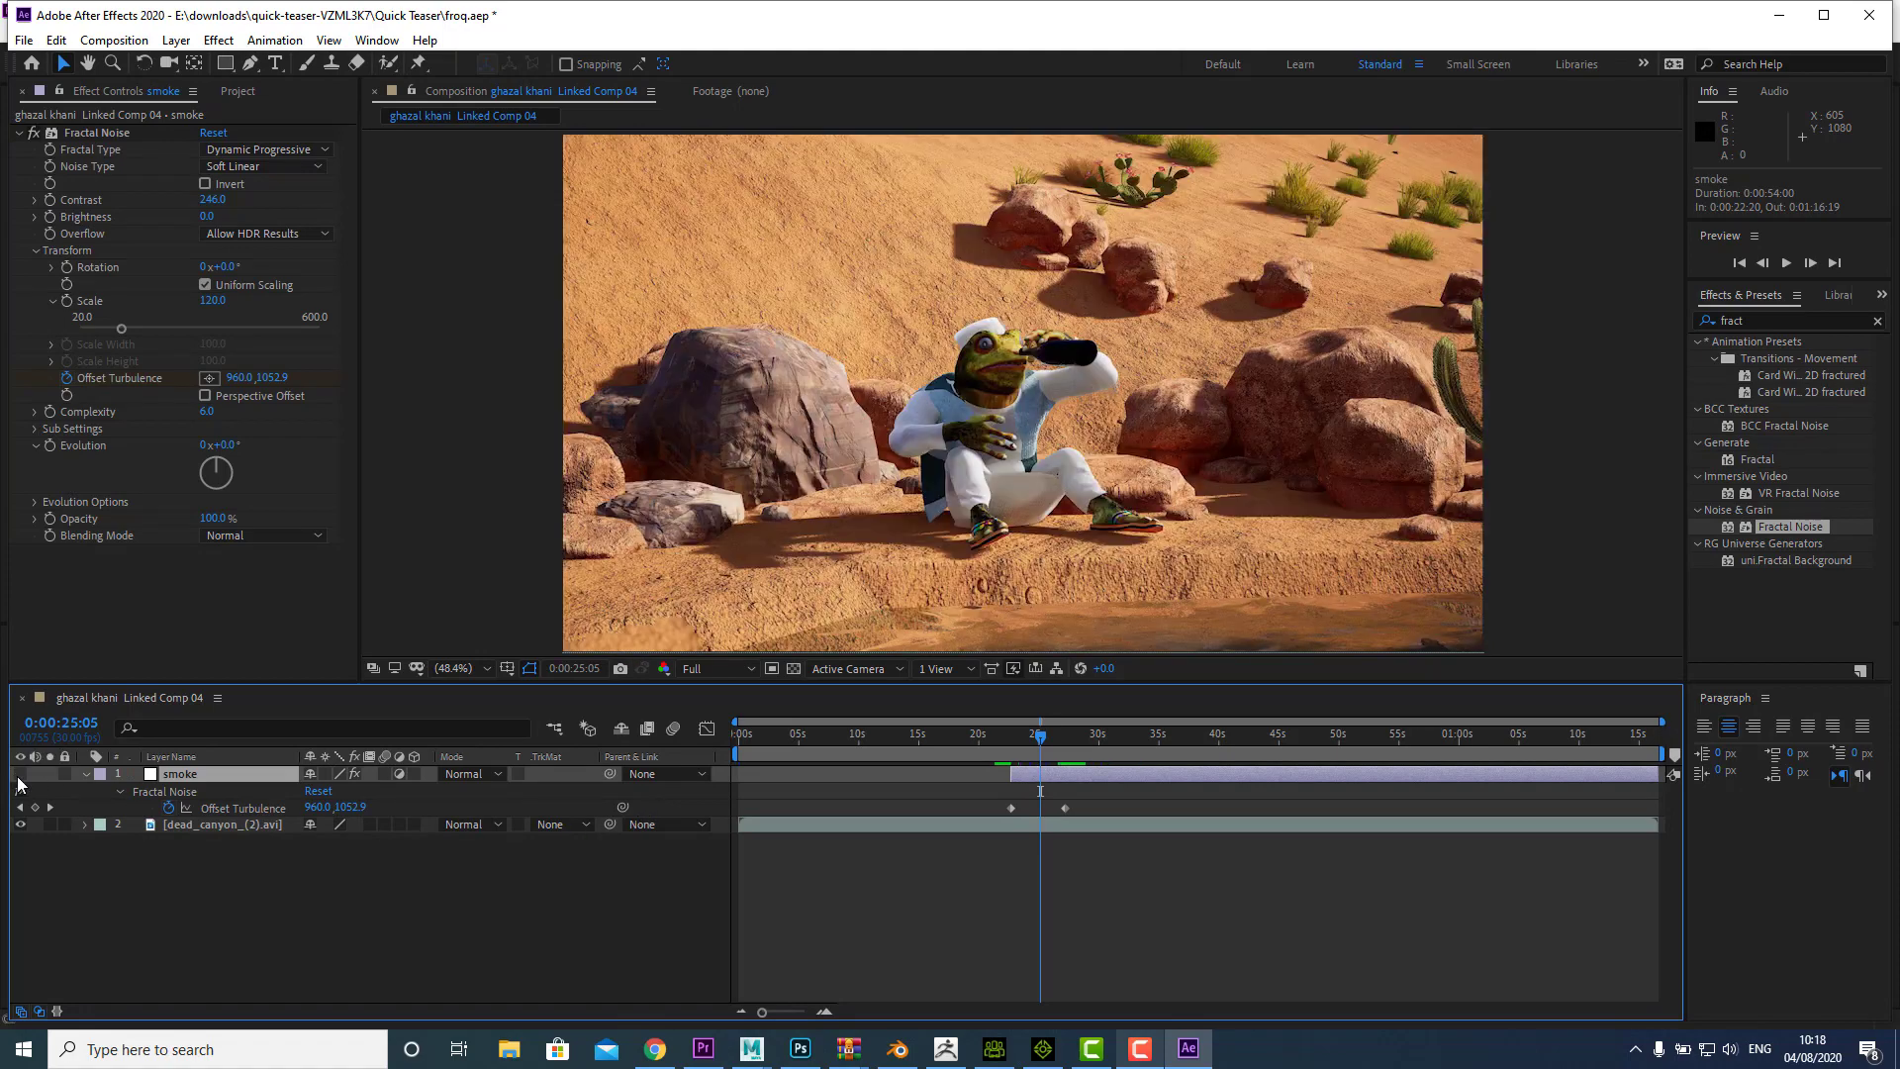
click(18, 776)
click(18, 776)
click(20, 775)
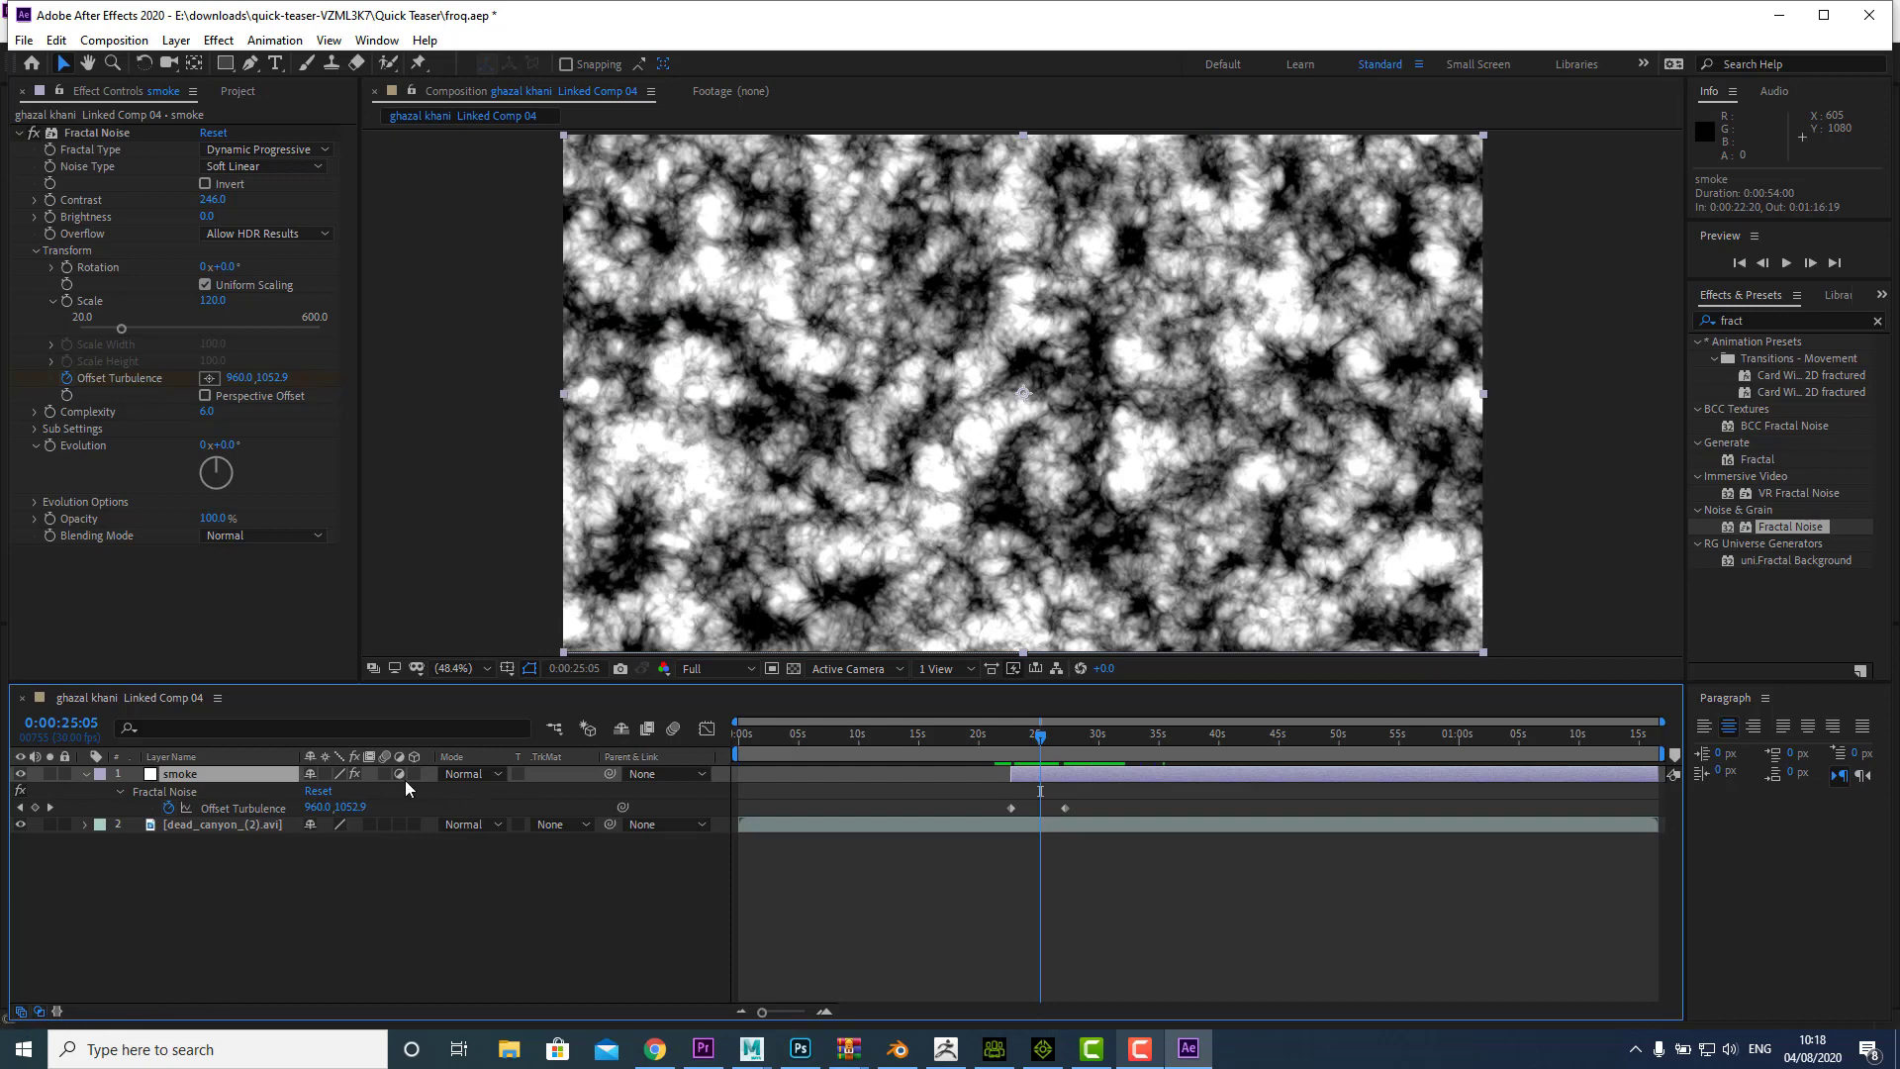
click(495, 776)
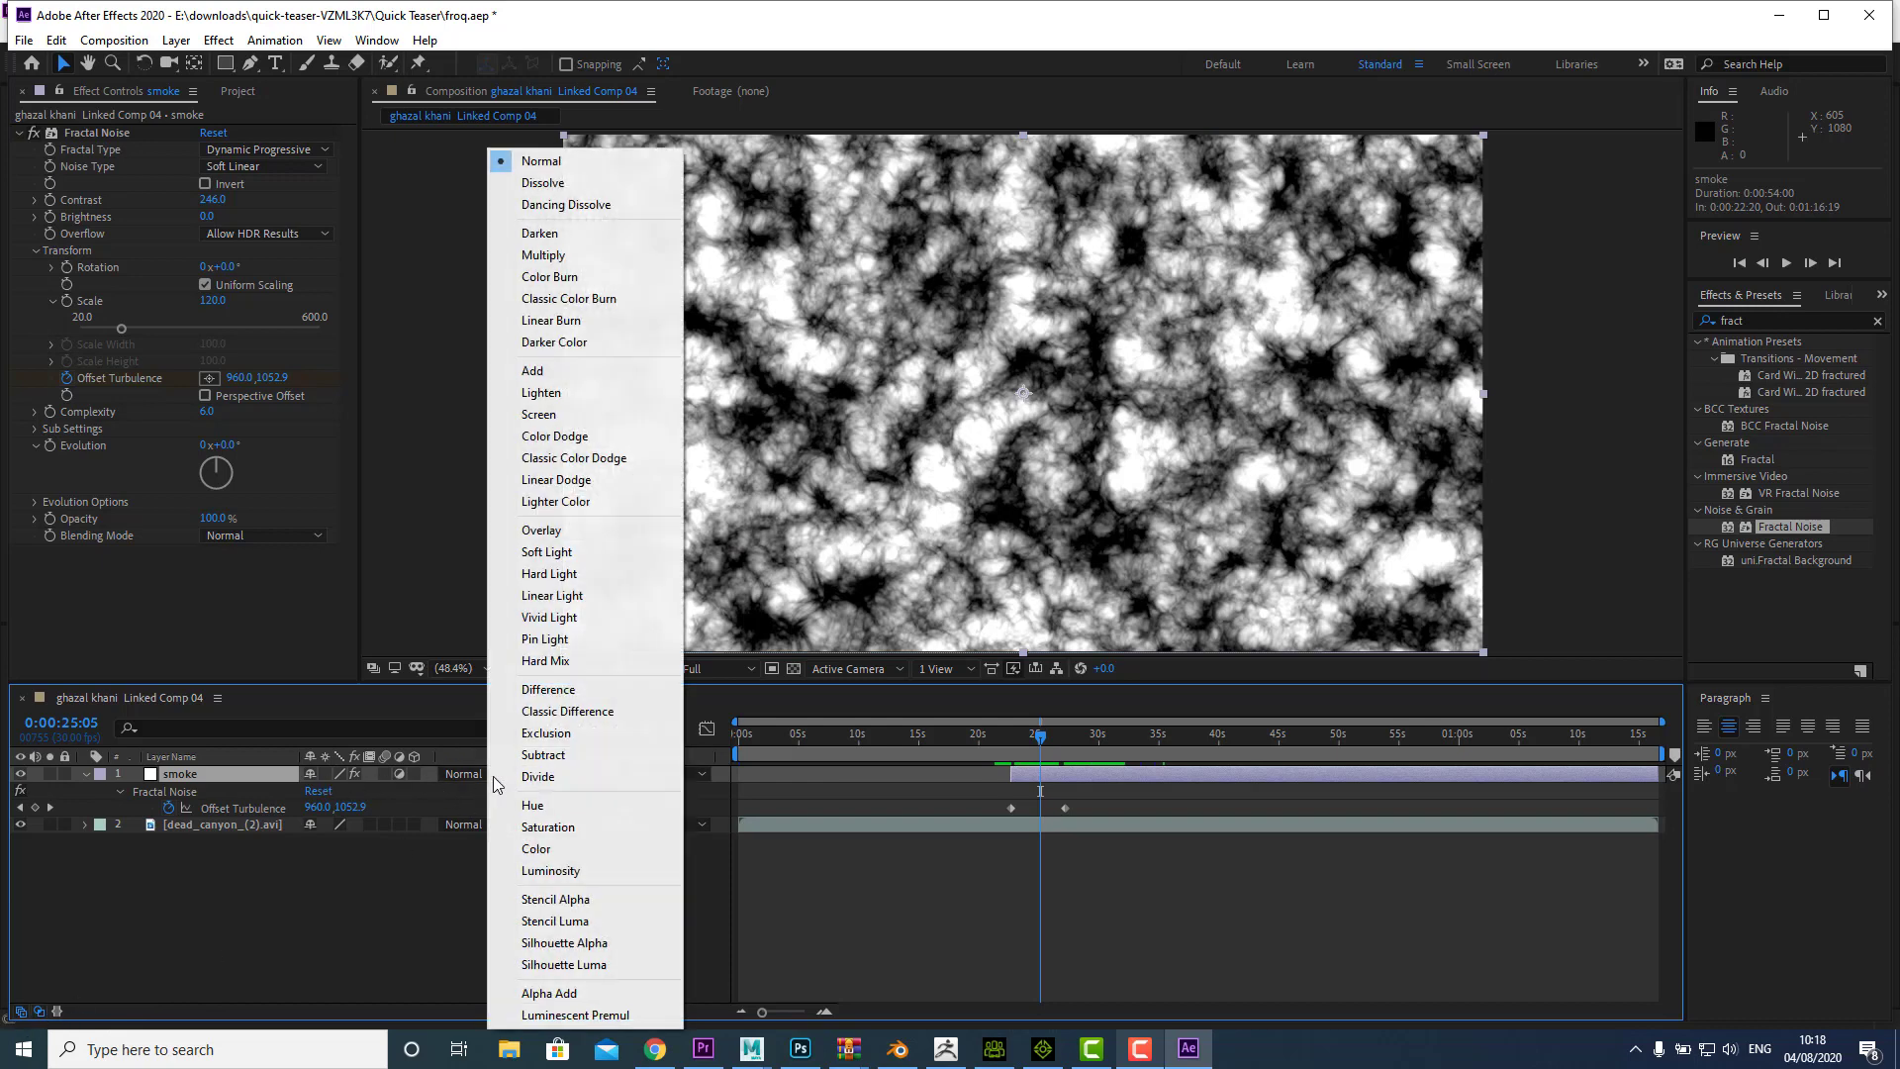
click(463, 778)
click(463, 778)
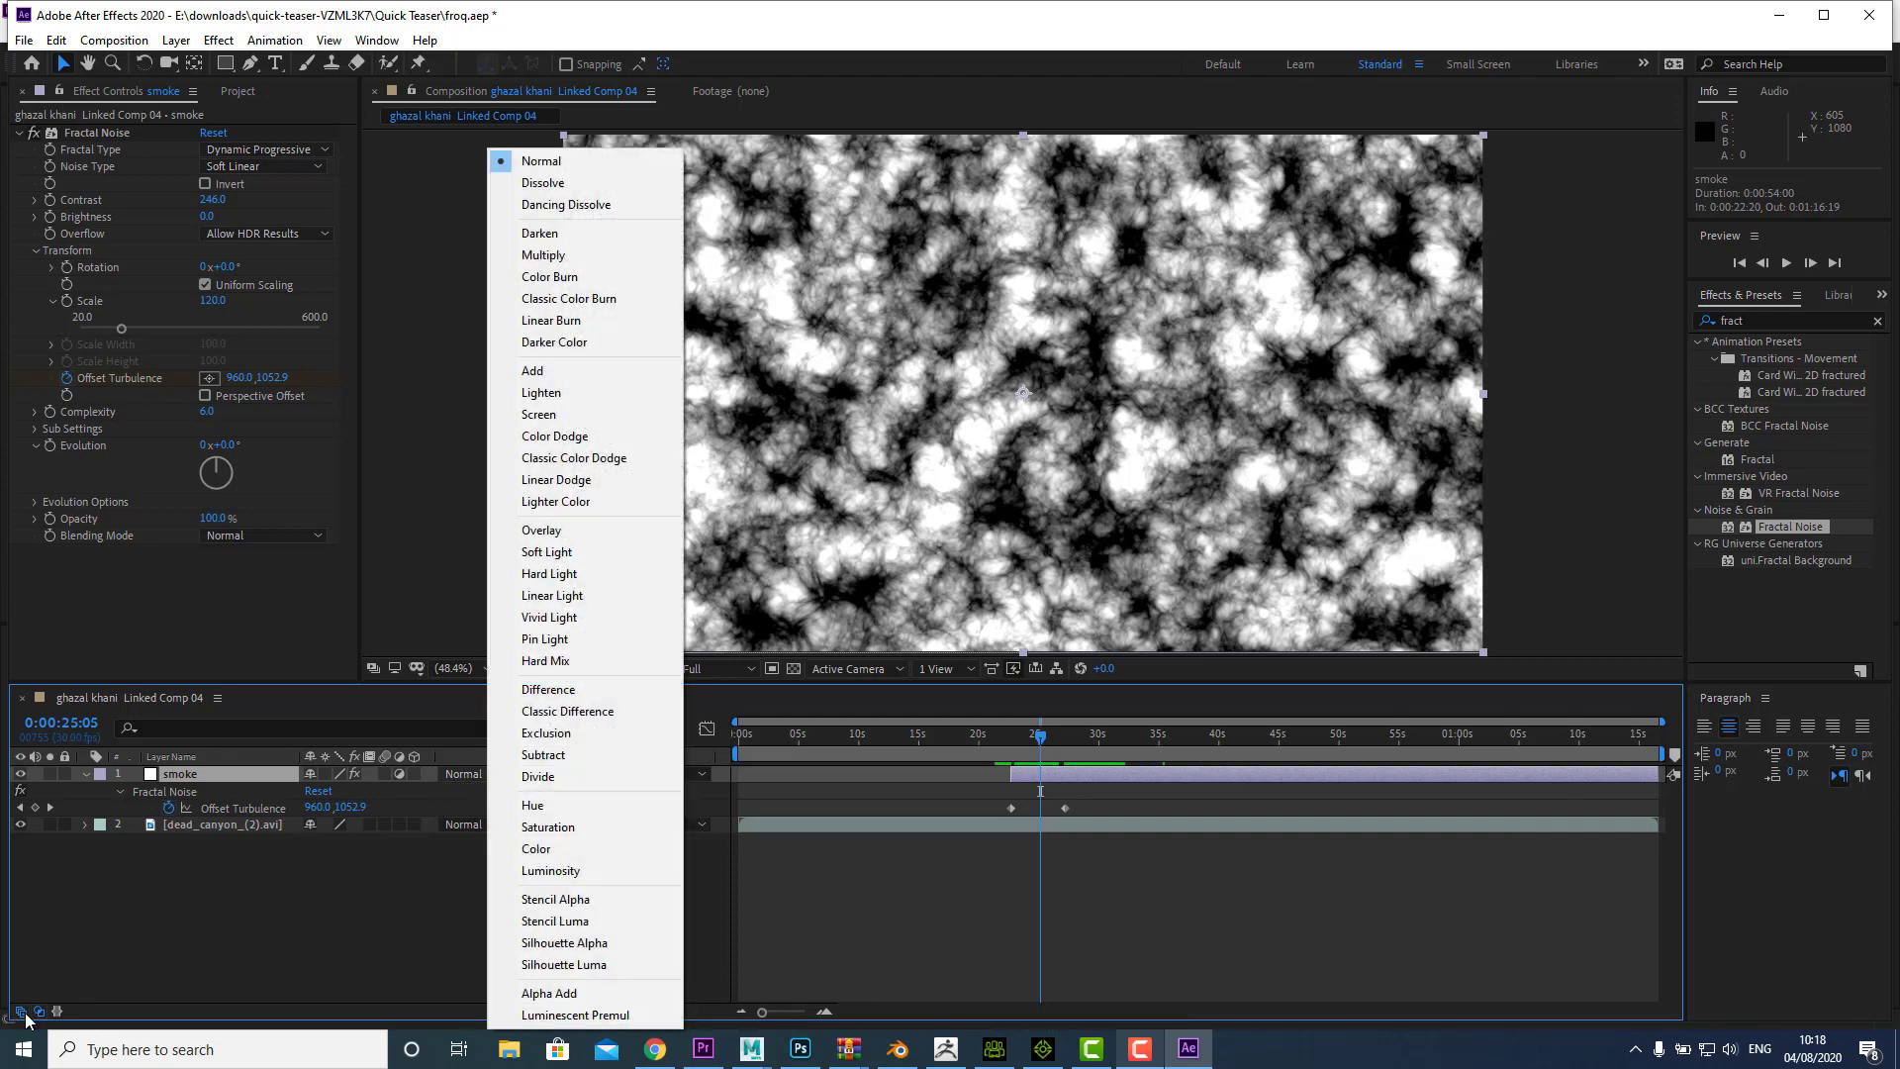
click(35, 1013)
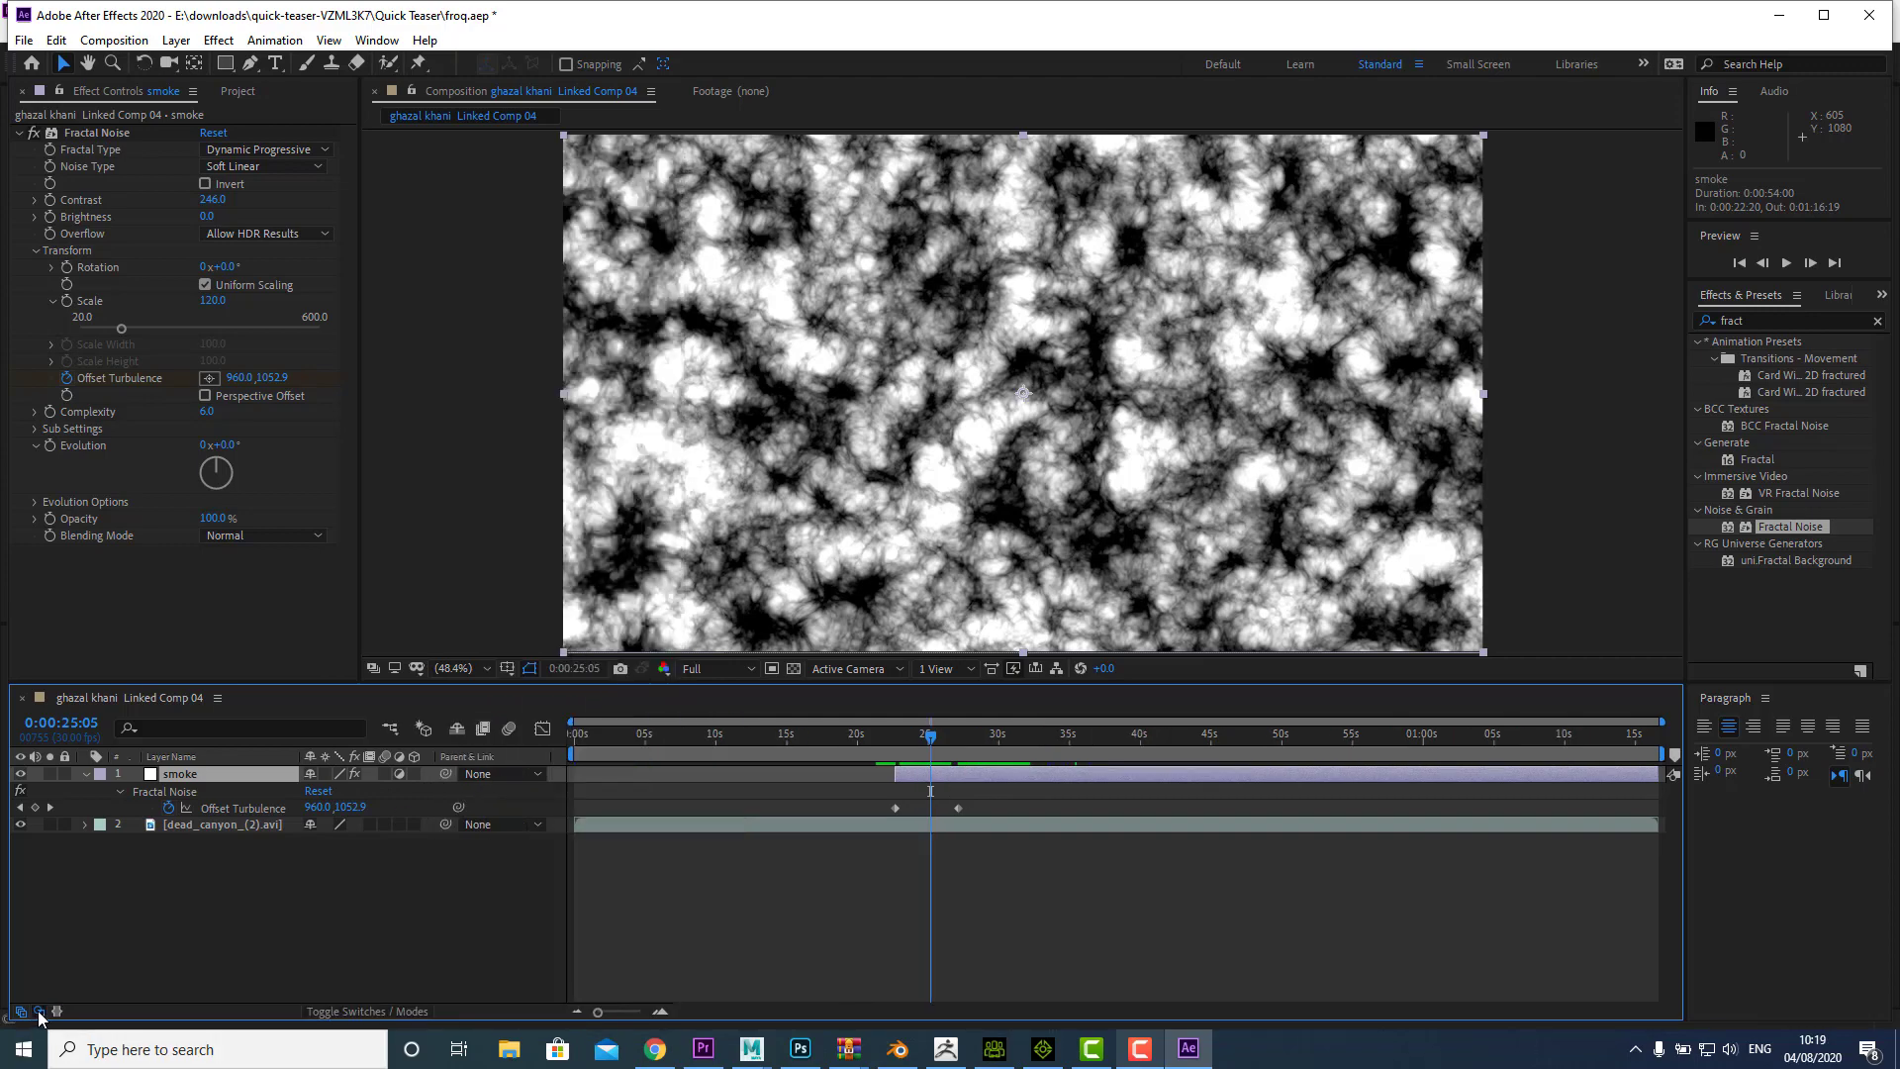
click(39, 1011)
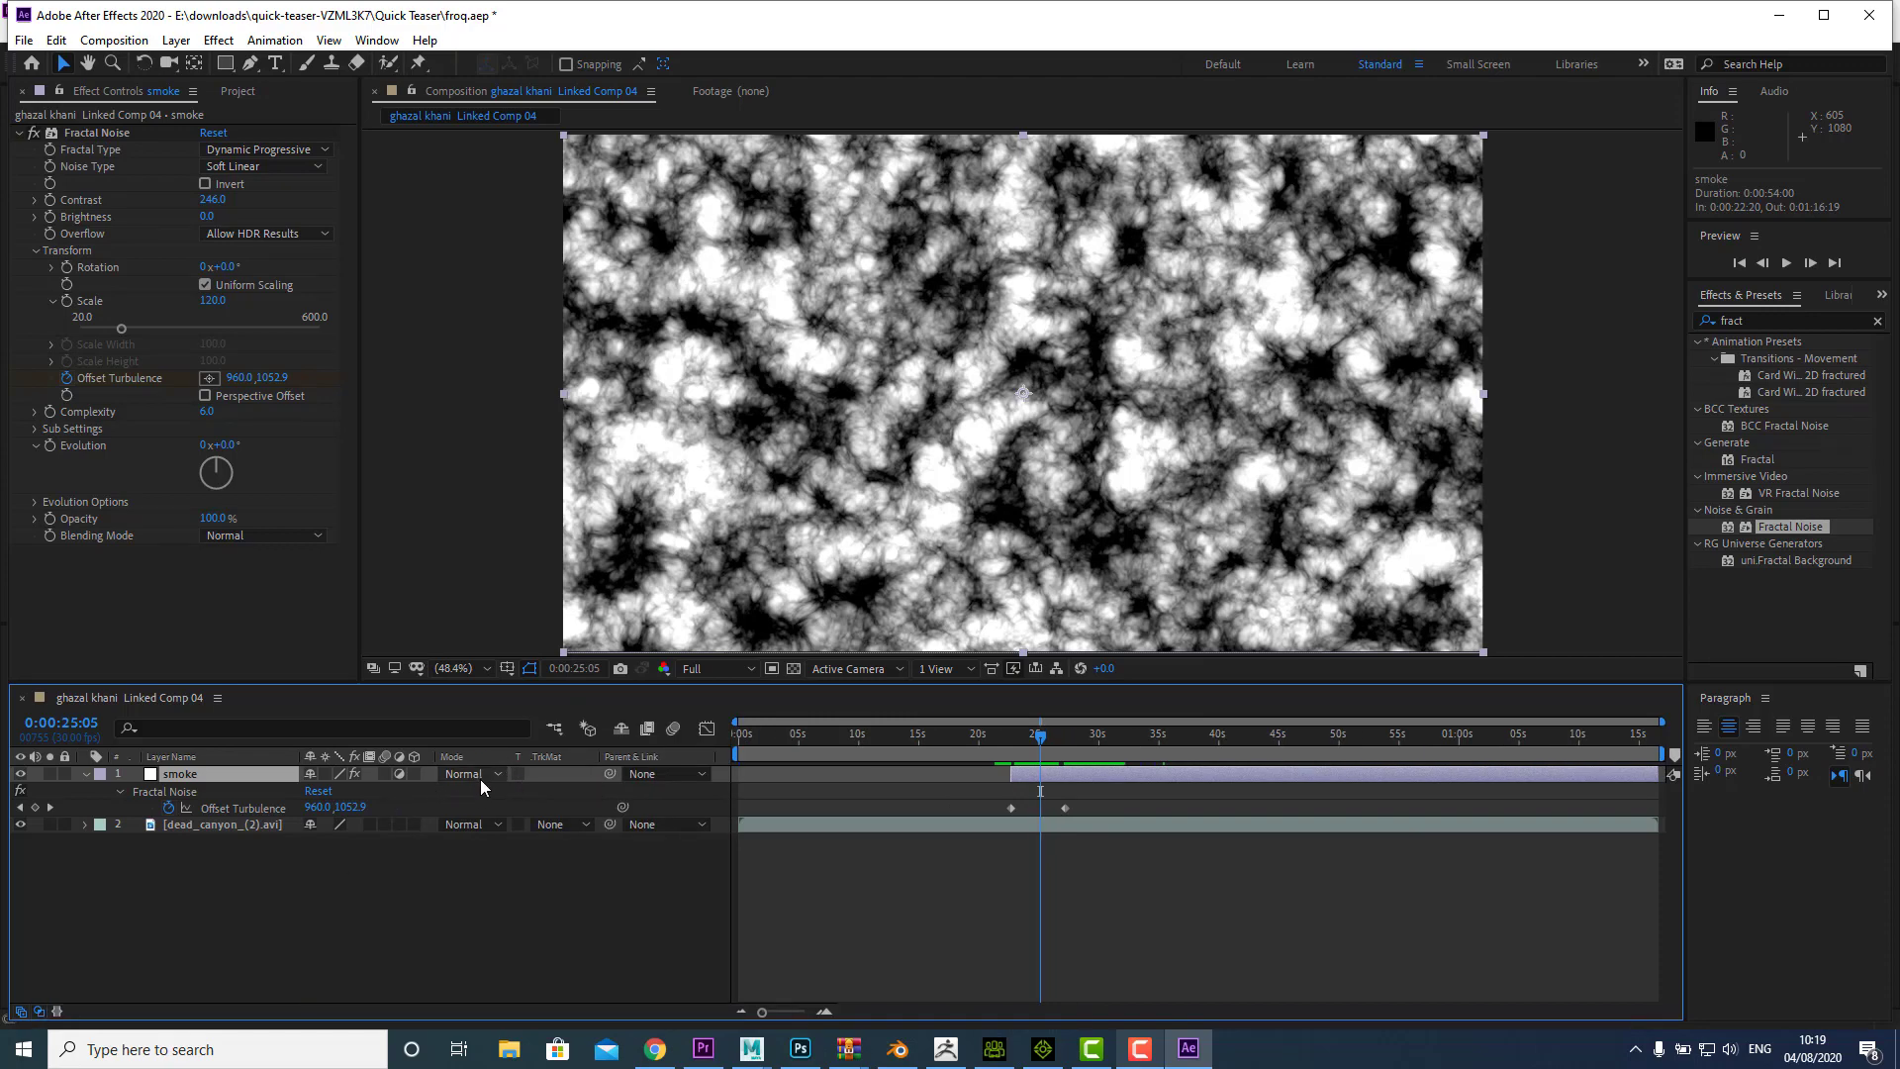
drag(1030, 743, 1038, 742)
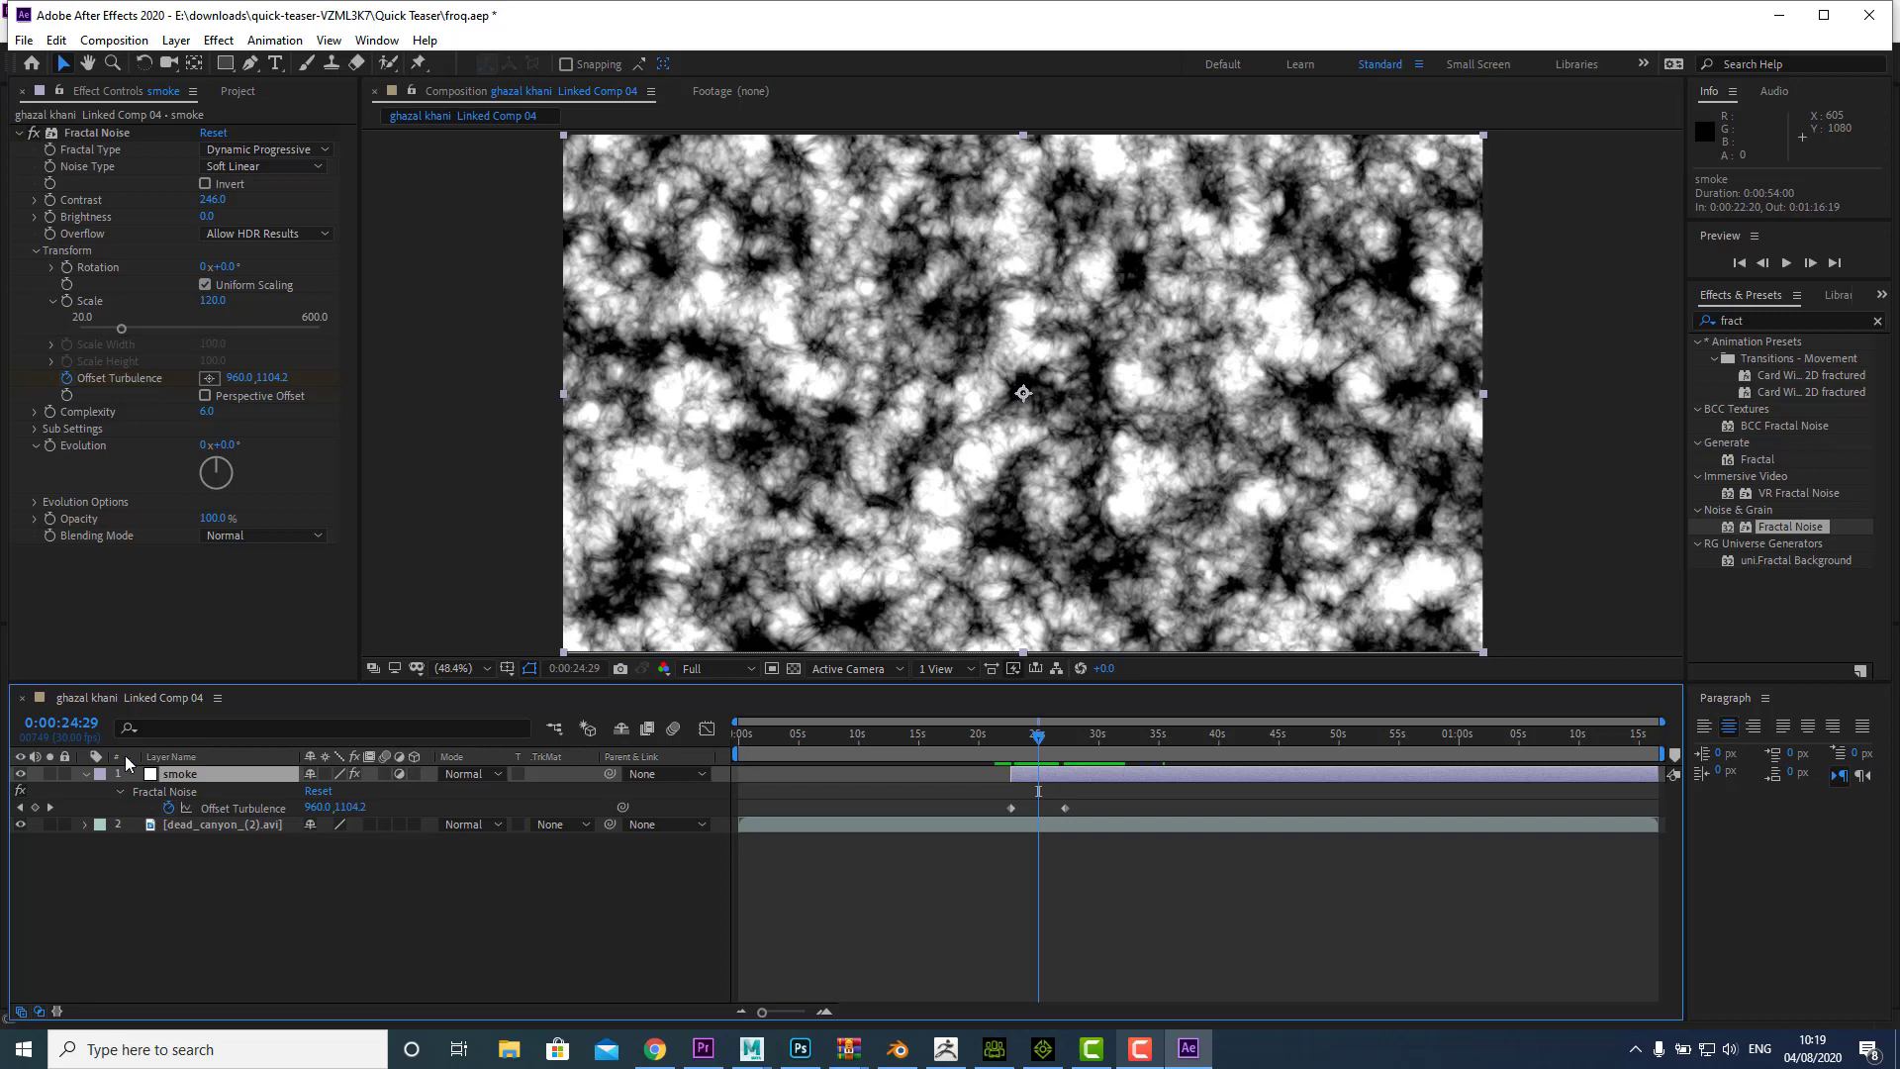
right_click(191, 761)
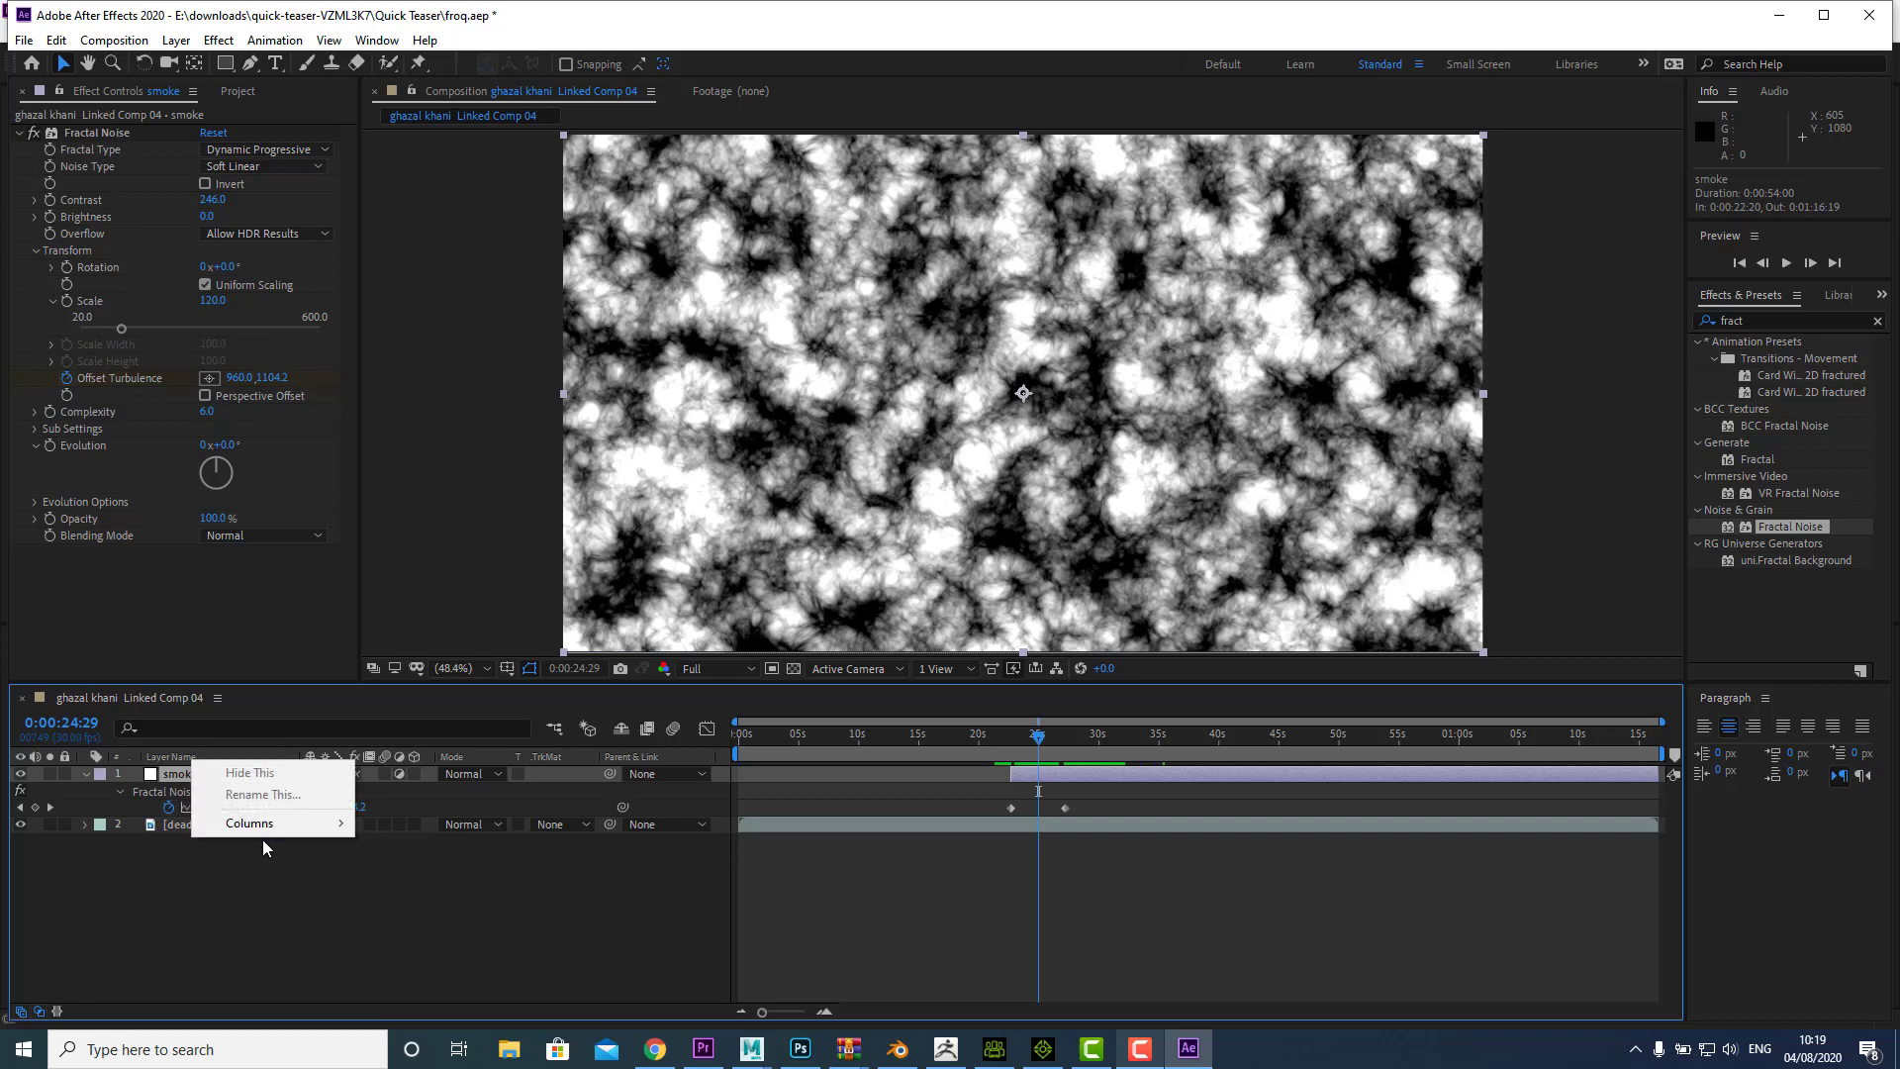
mouse_move(266, 832)
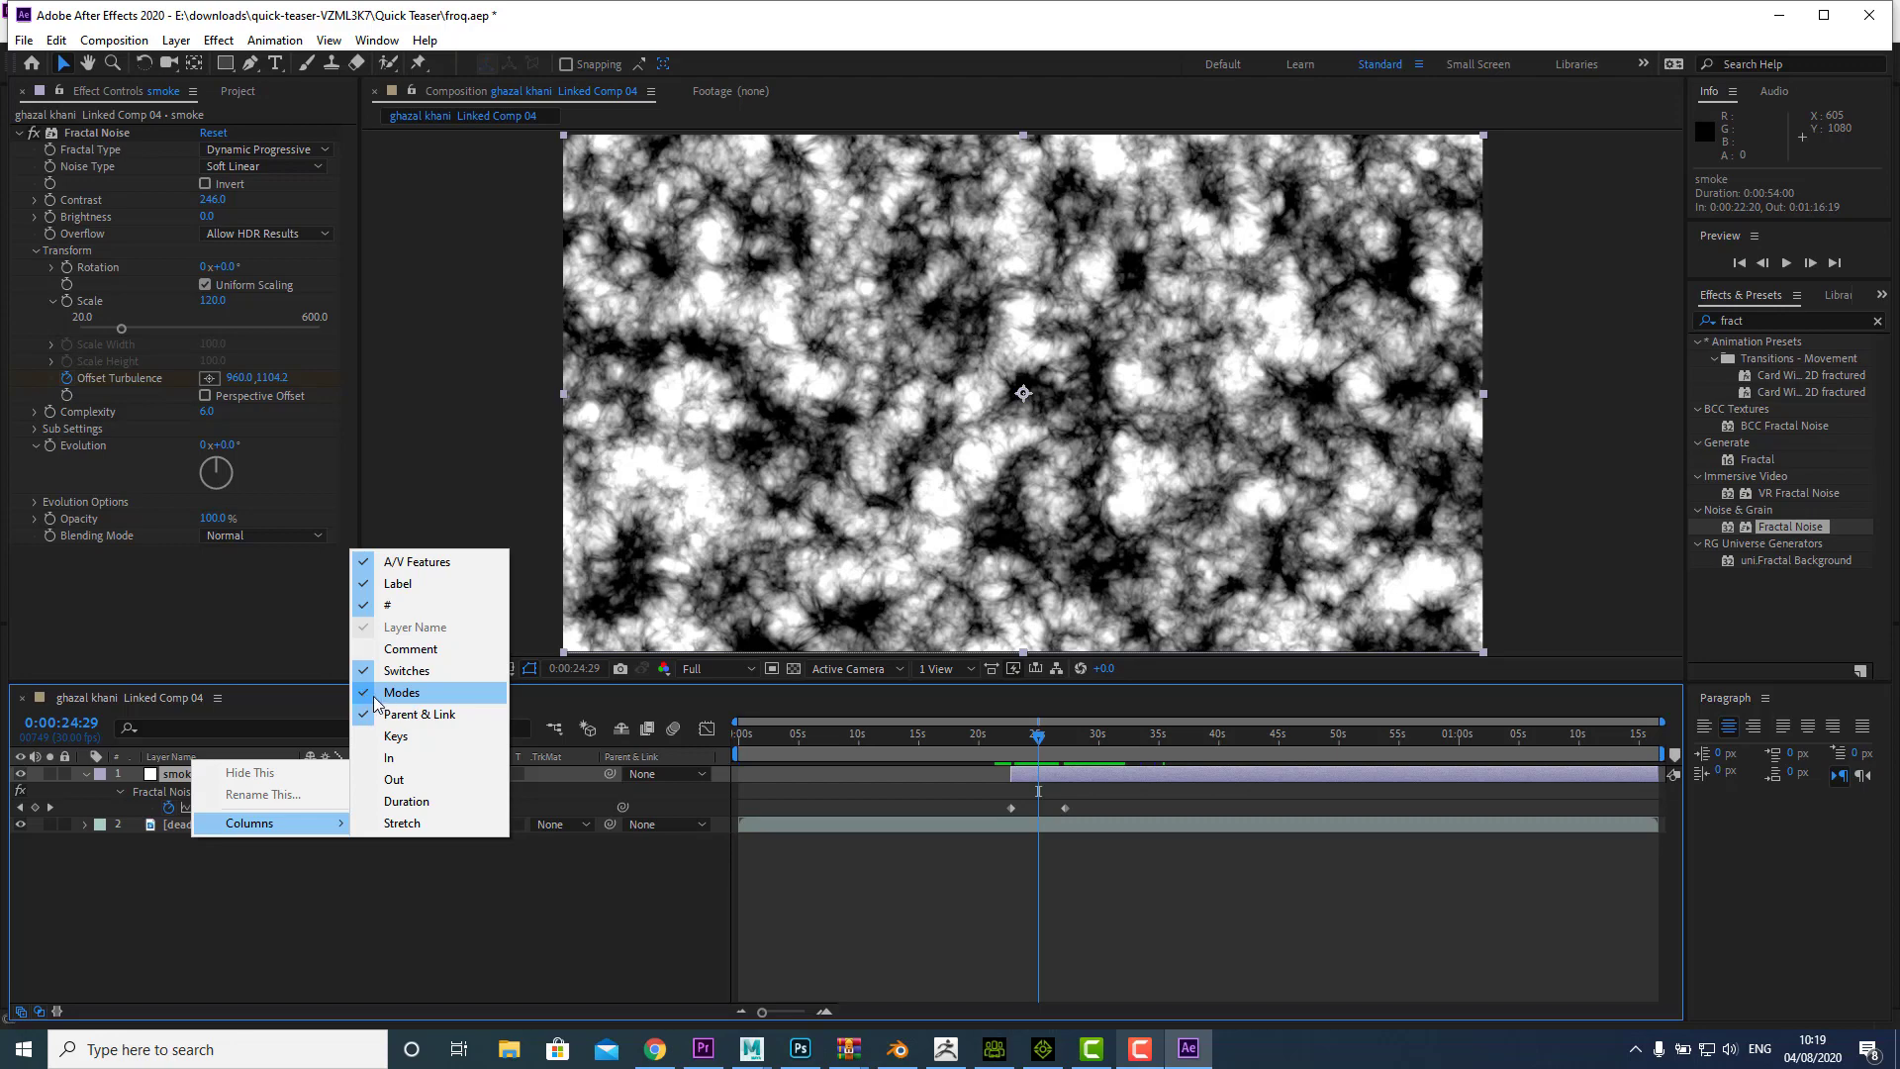
click(391, 852)
drag(1036, 753, 1032, 752)
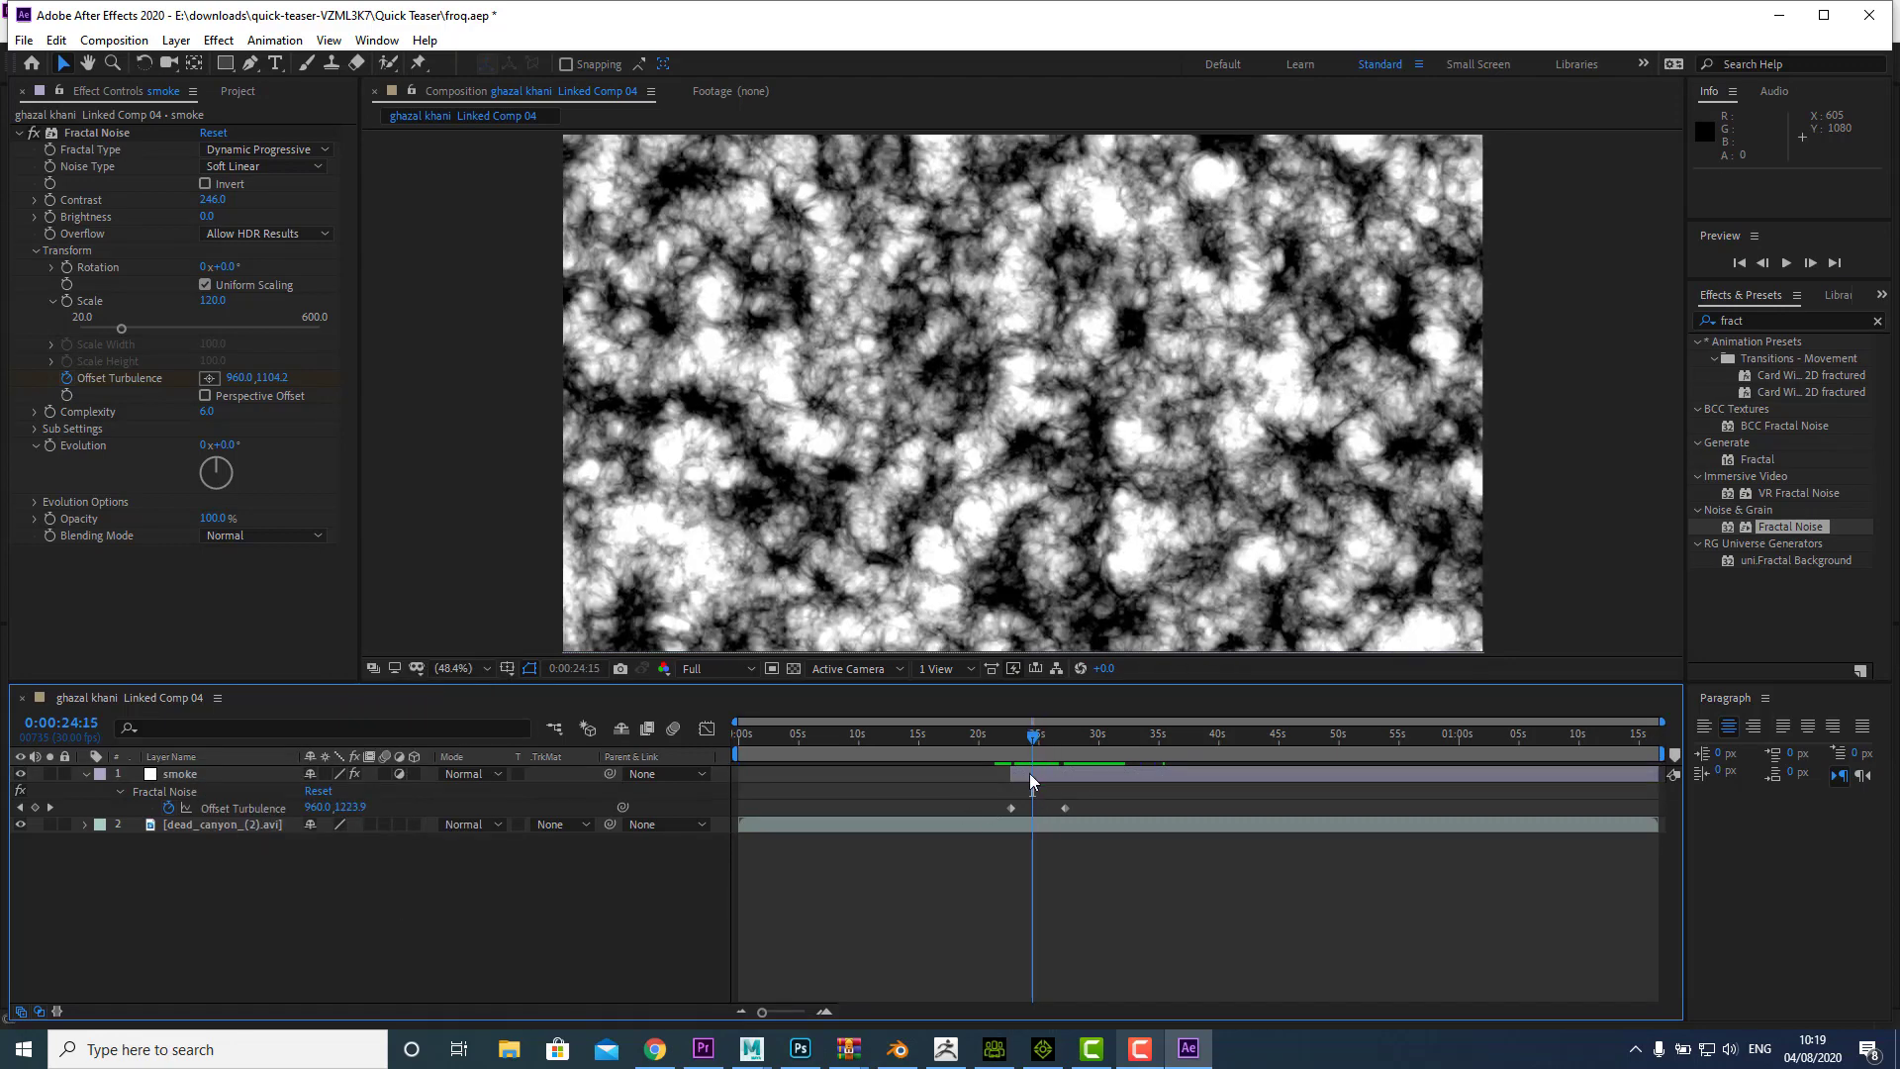
click(1034, 774)
click(253, 64)
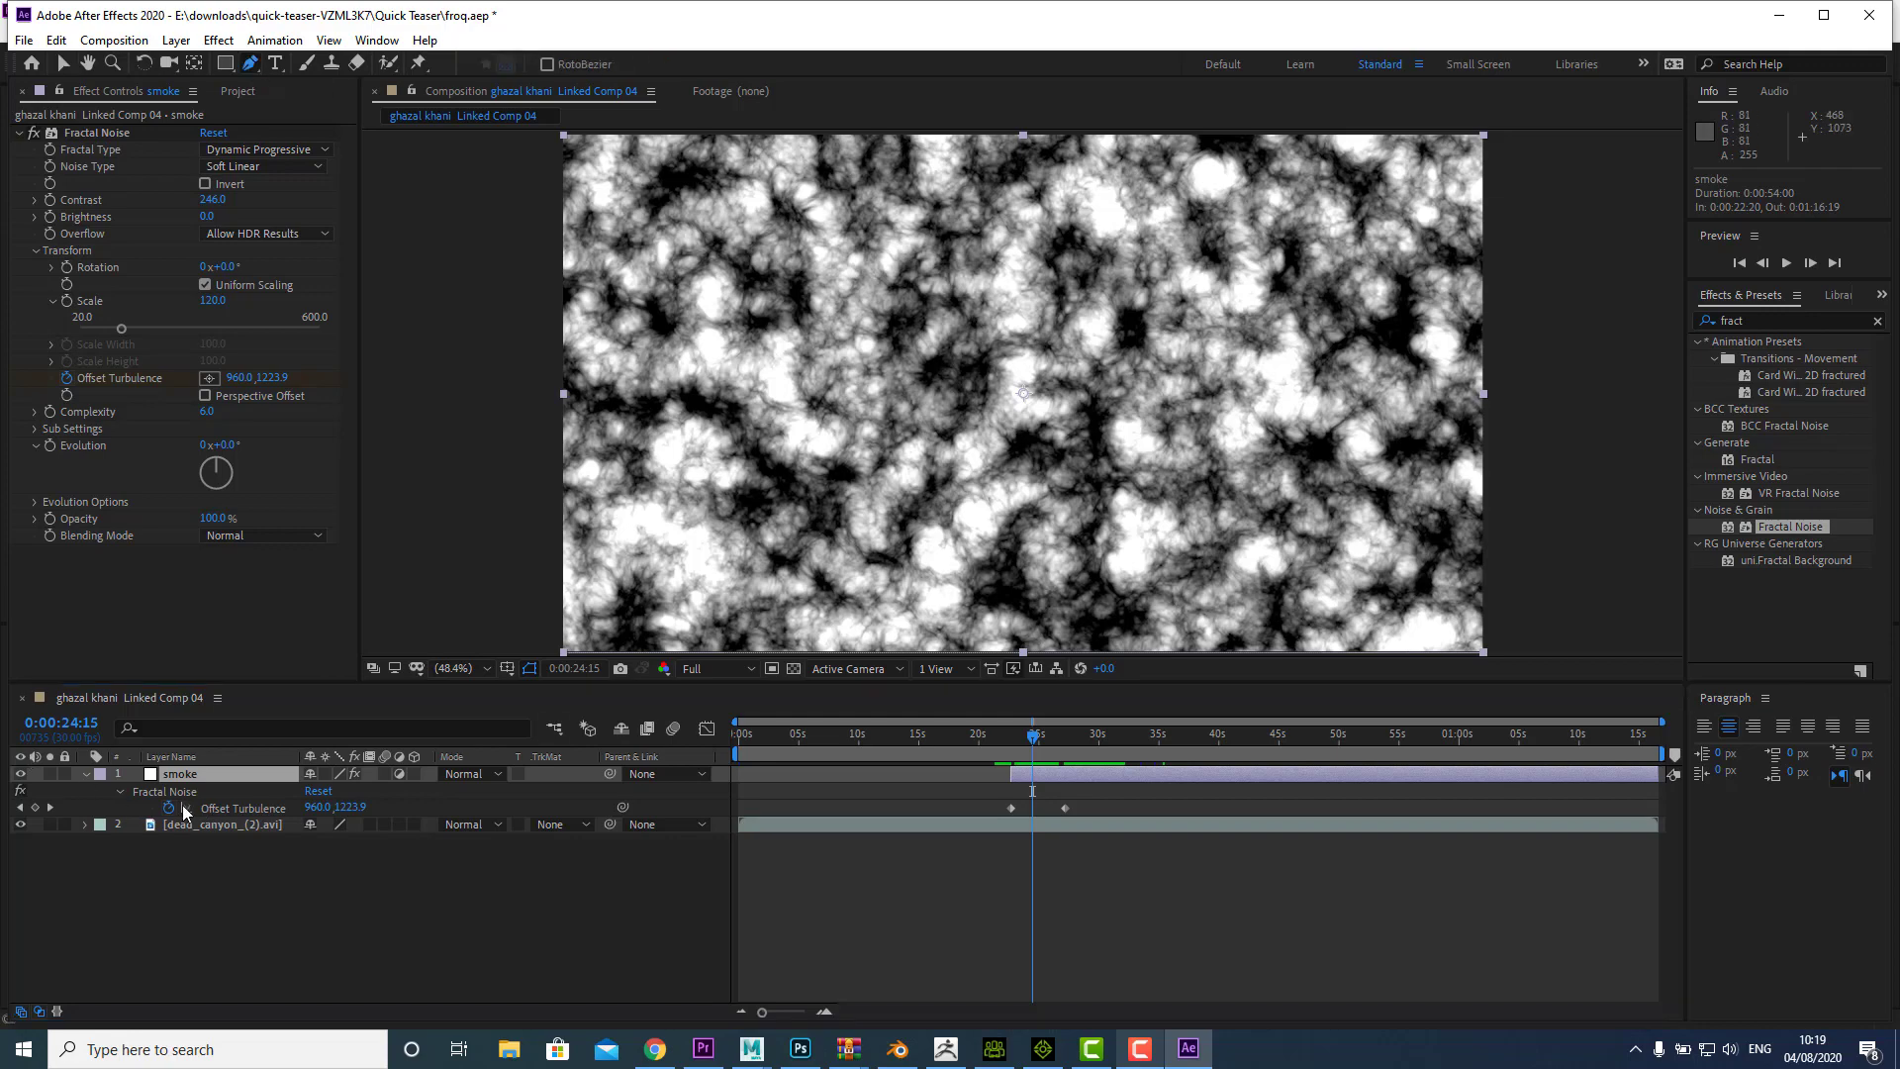
Step: Try Multiply, then set the smoke layer's blending mode to Screen
click(477, 776)
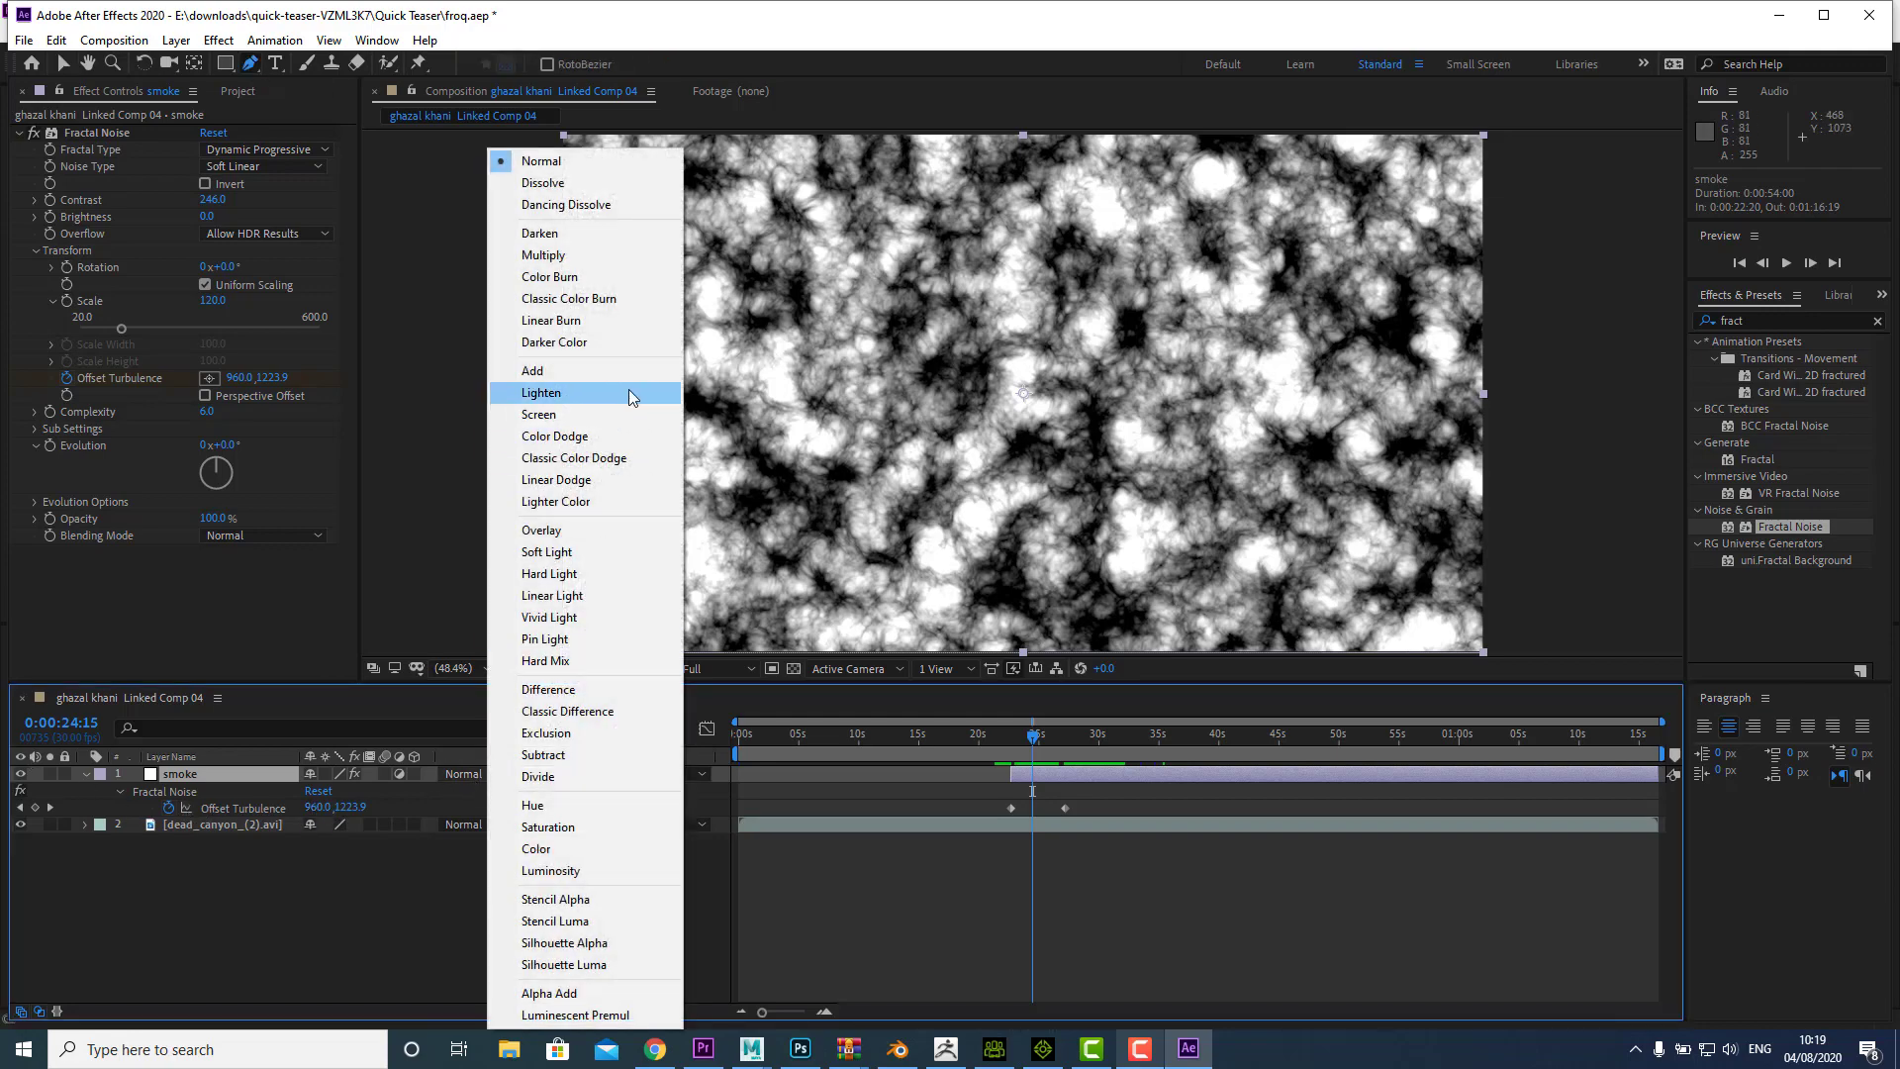
click(183, 900)
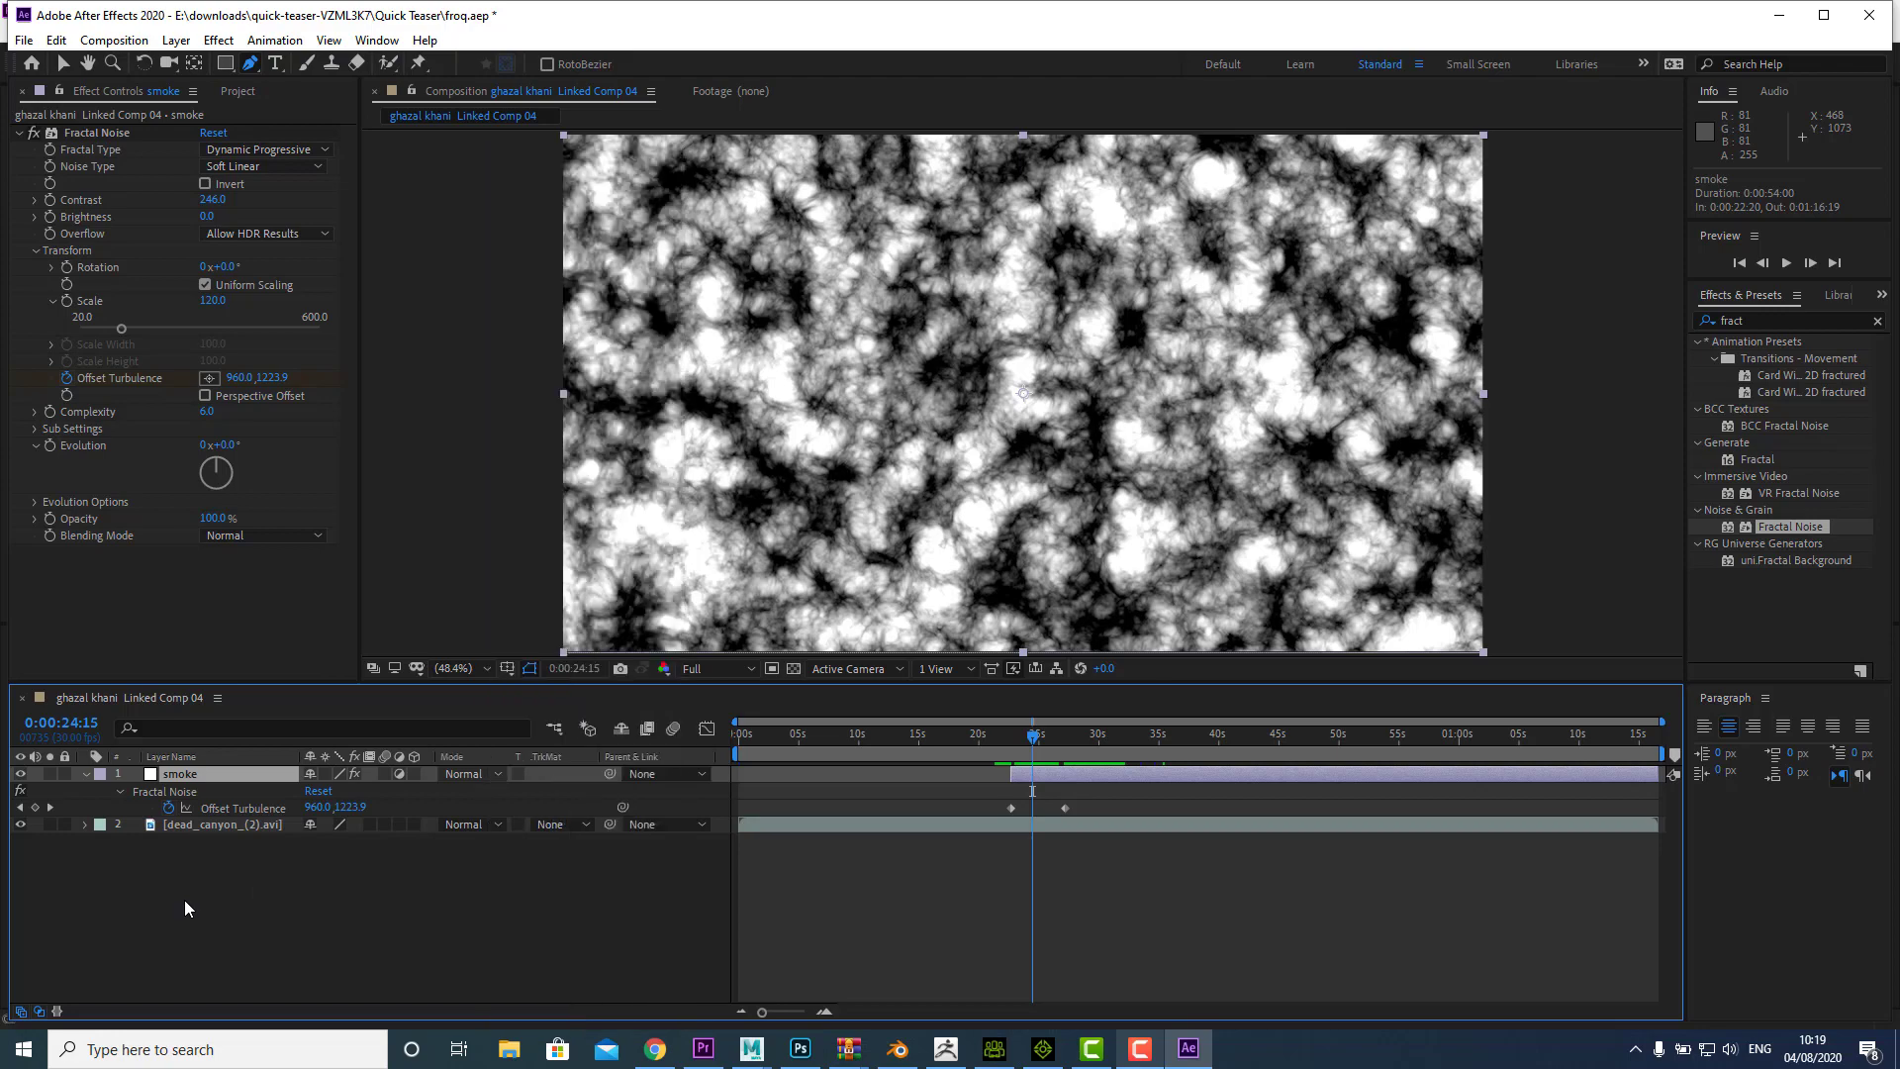
click(472, 774)
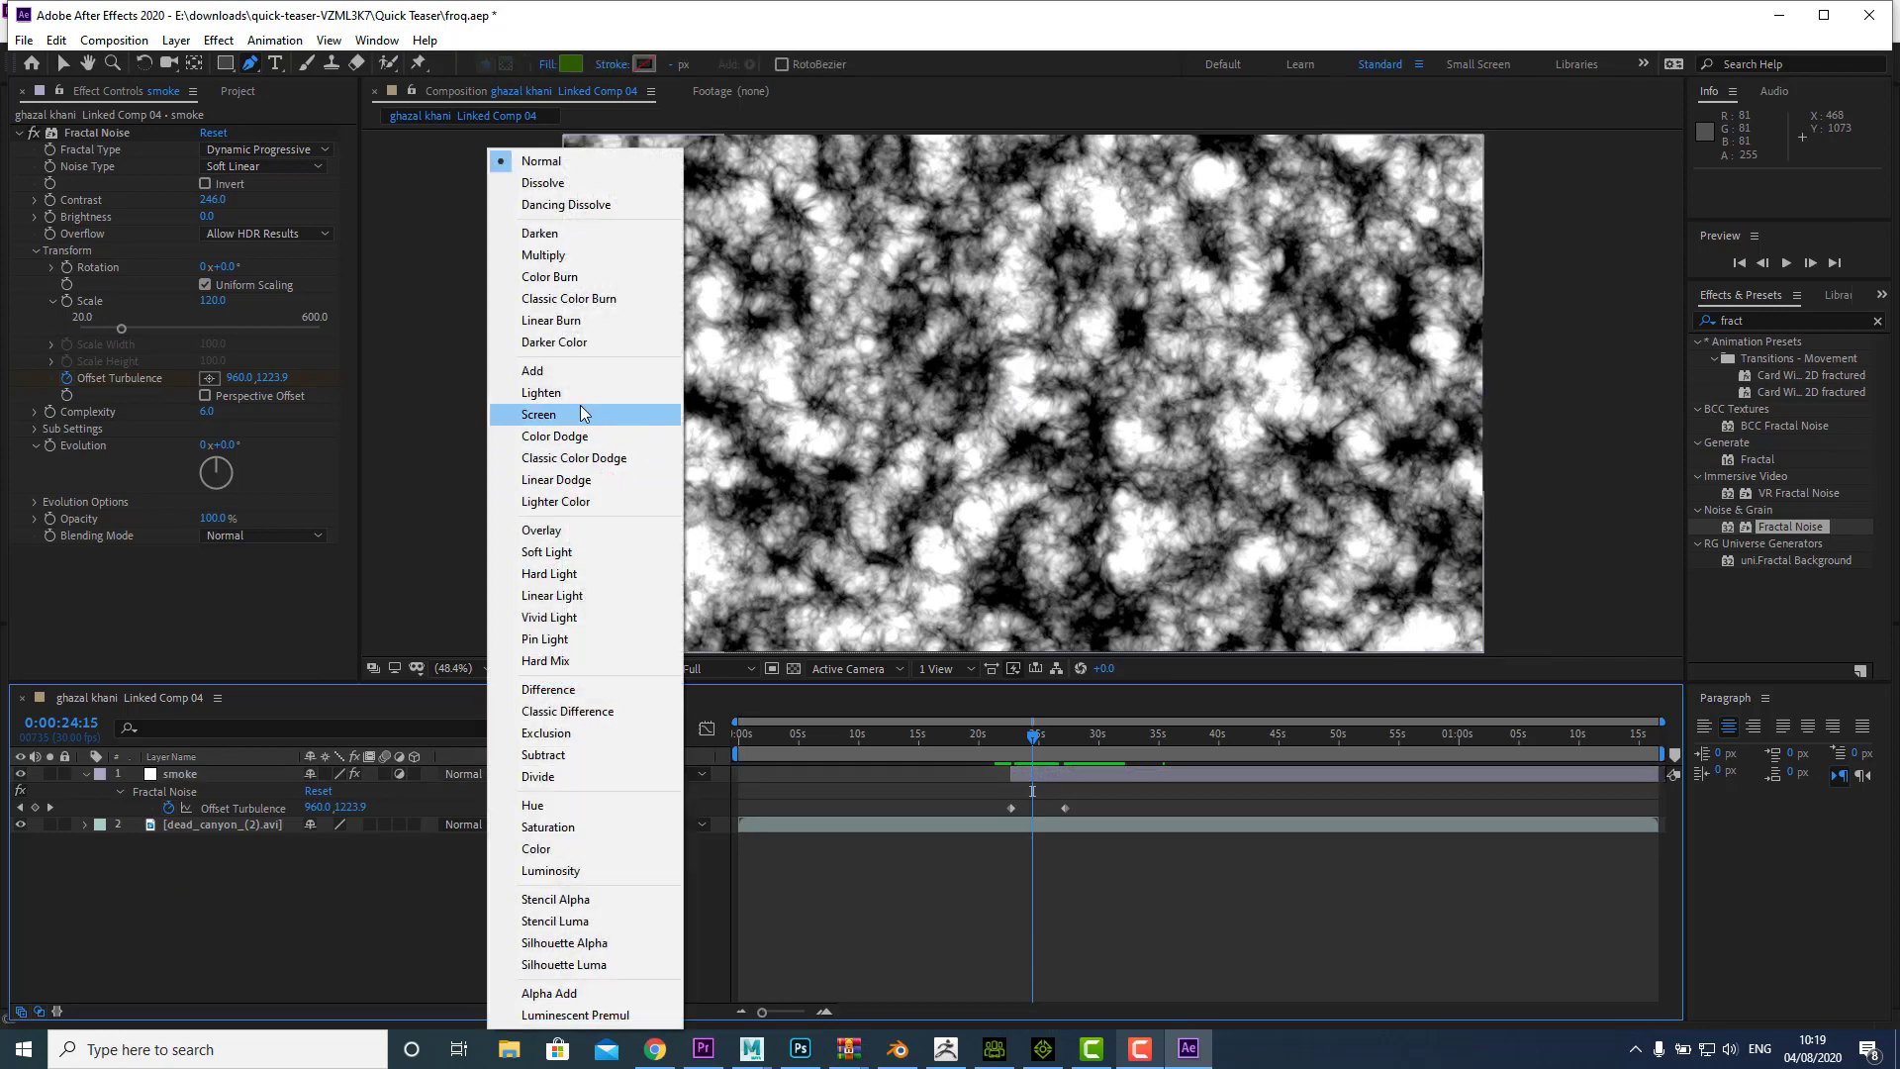
click(587, 255)
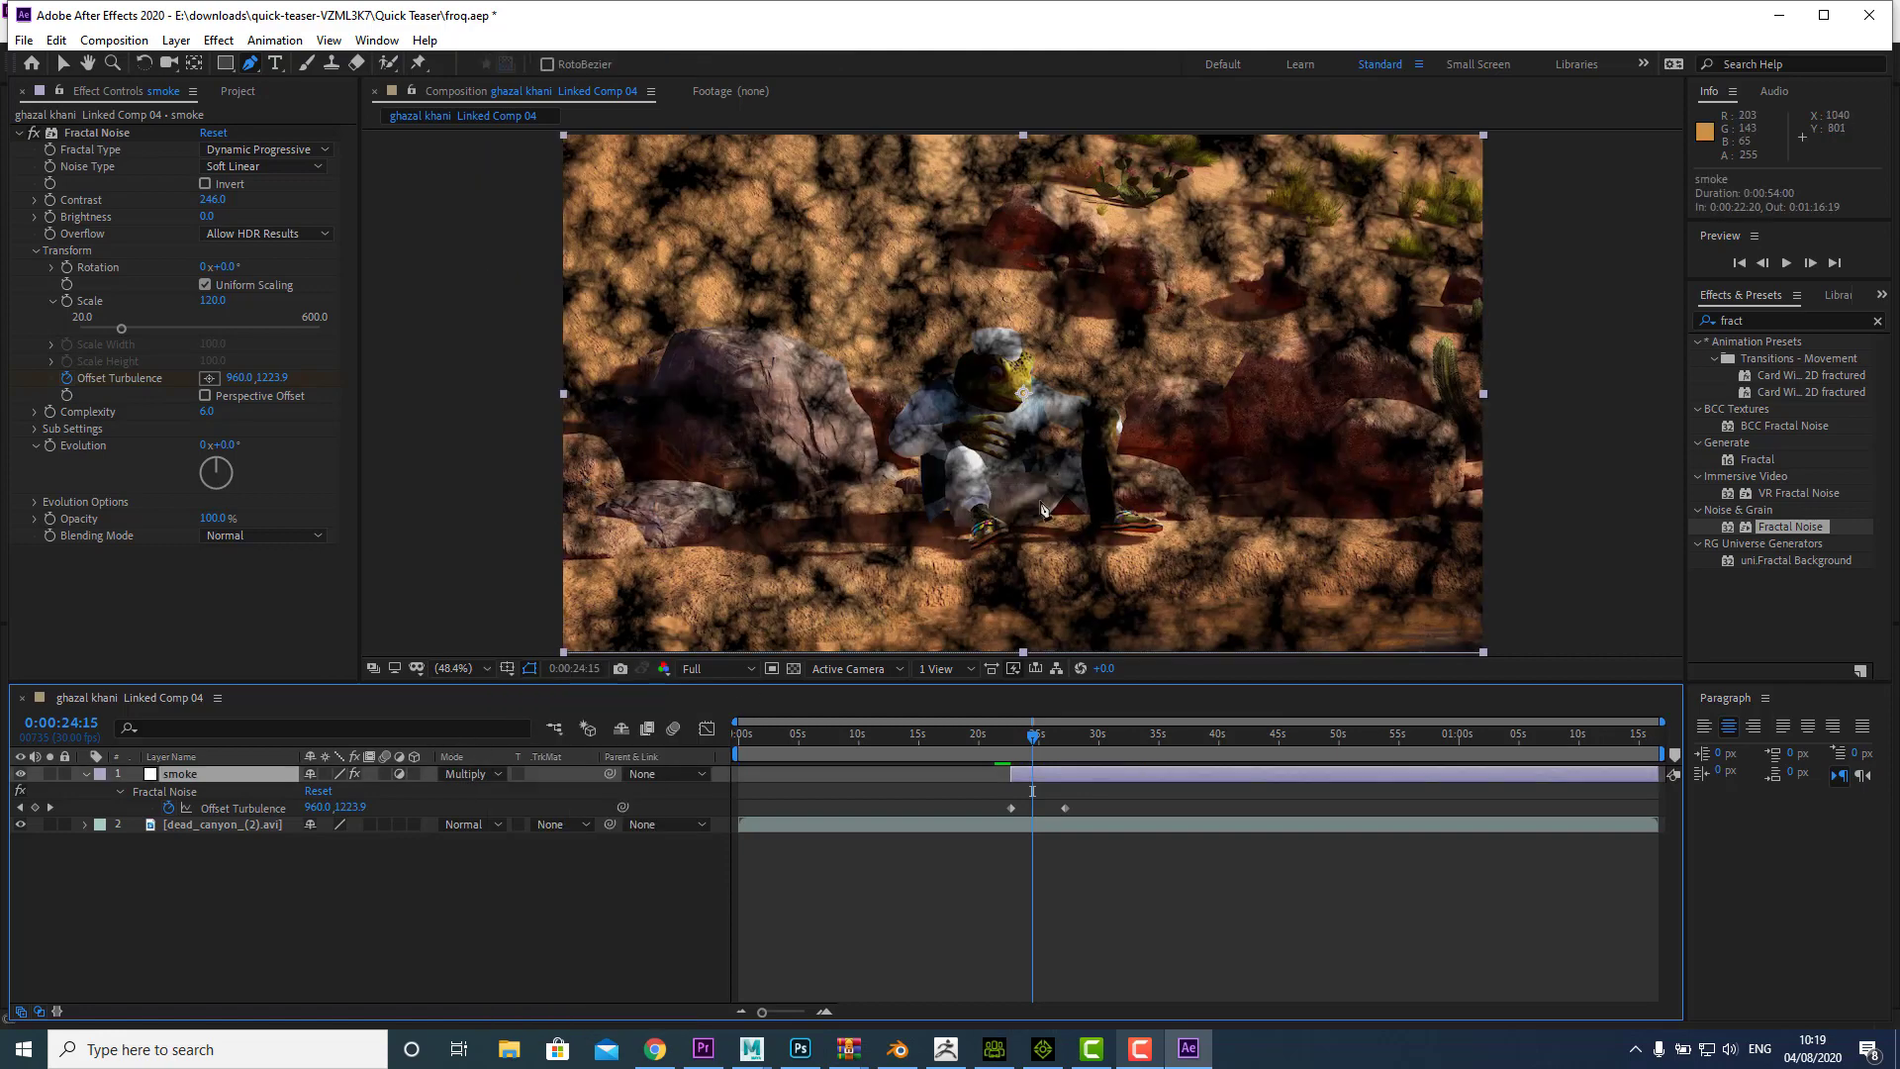
click(473, 780)
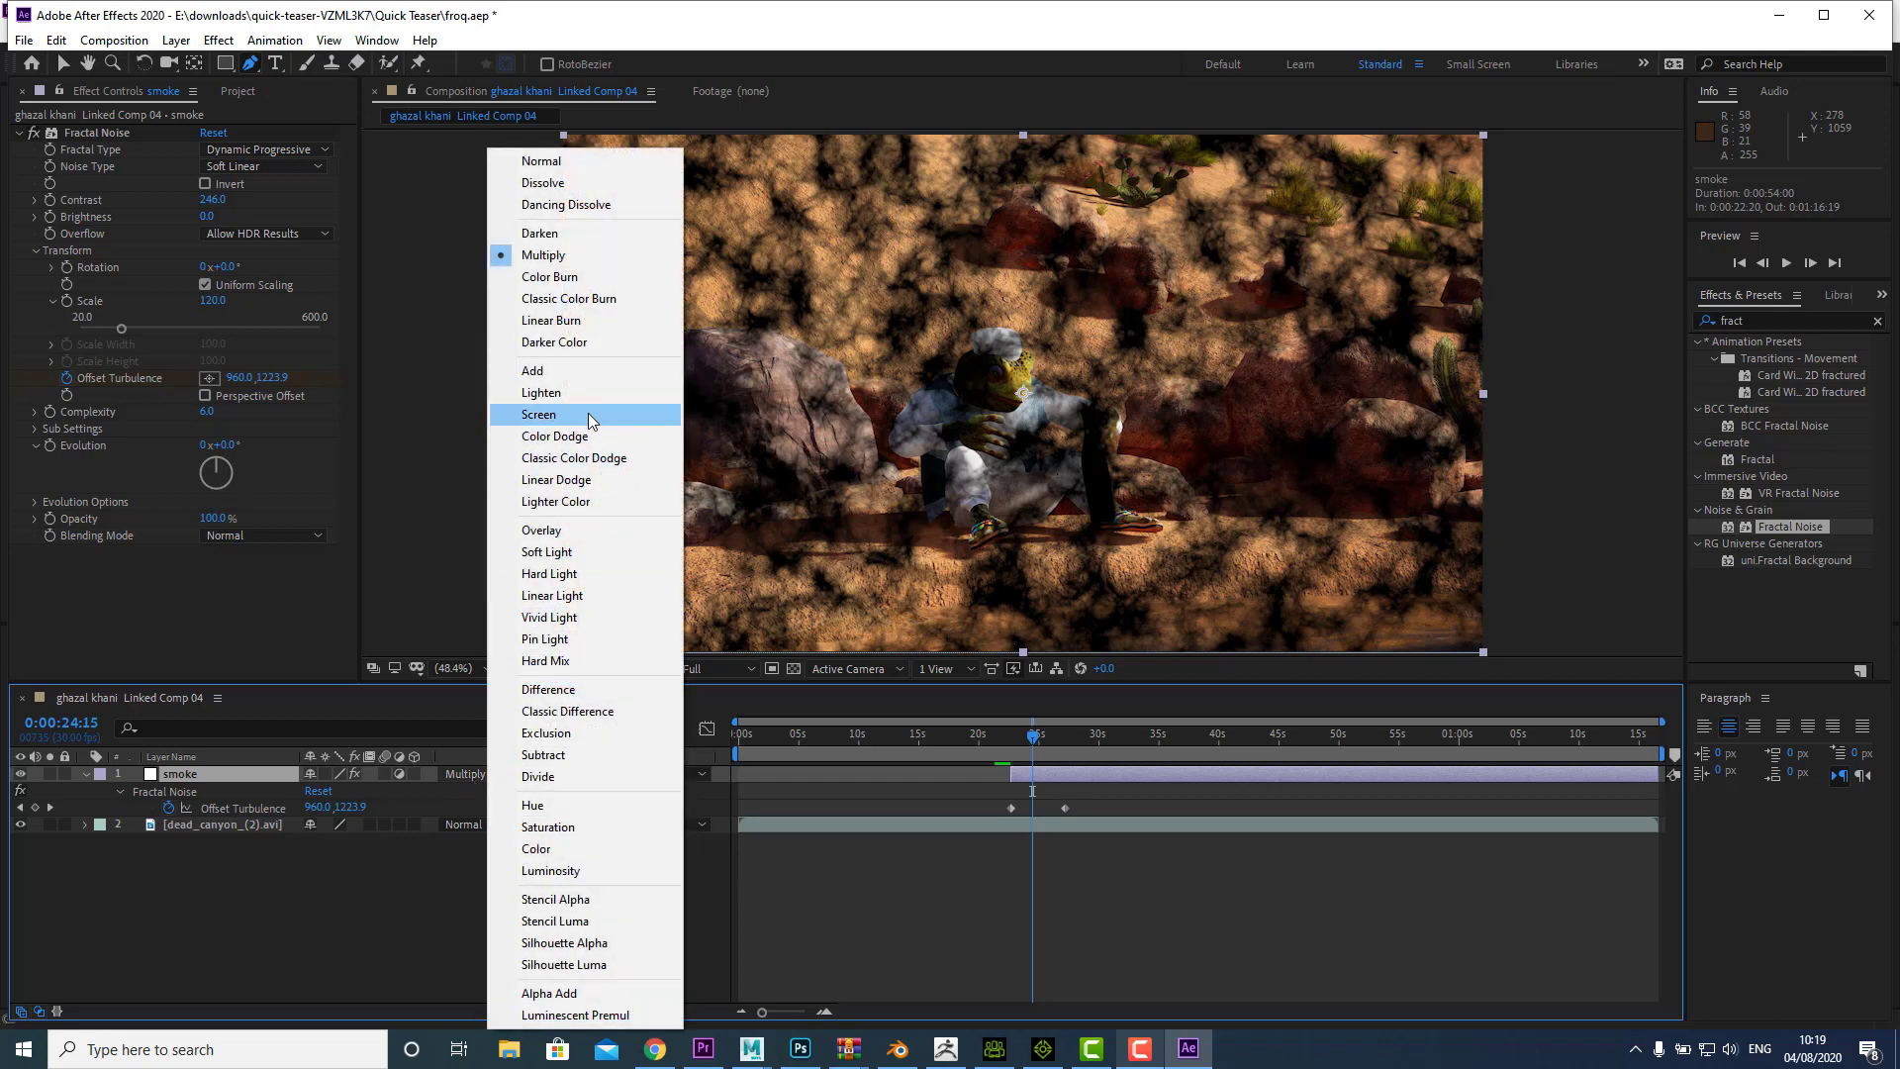
click(590, 416)
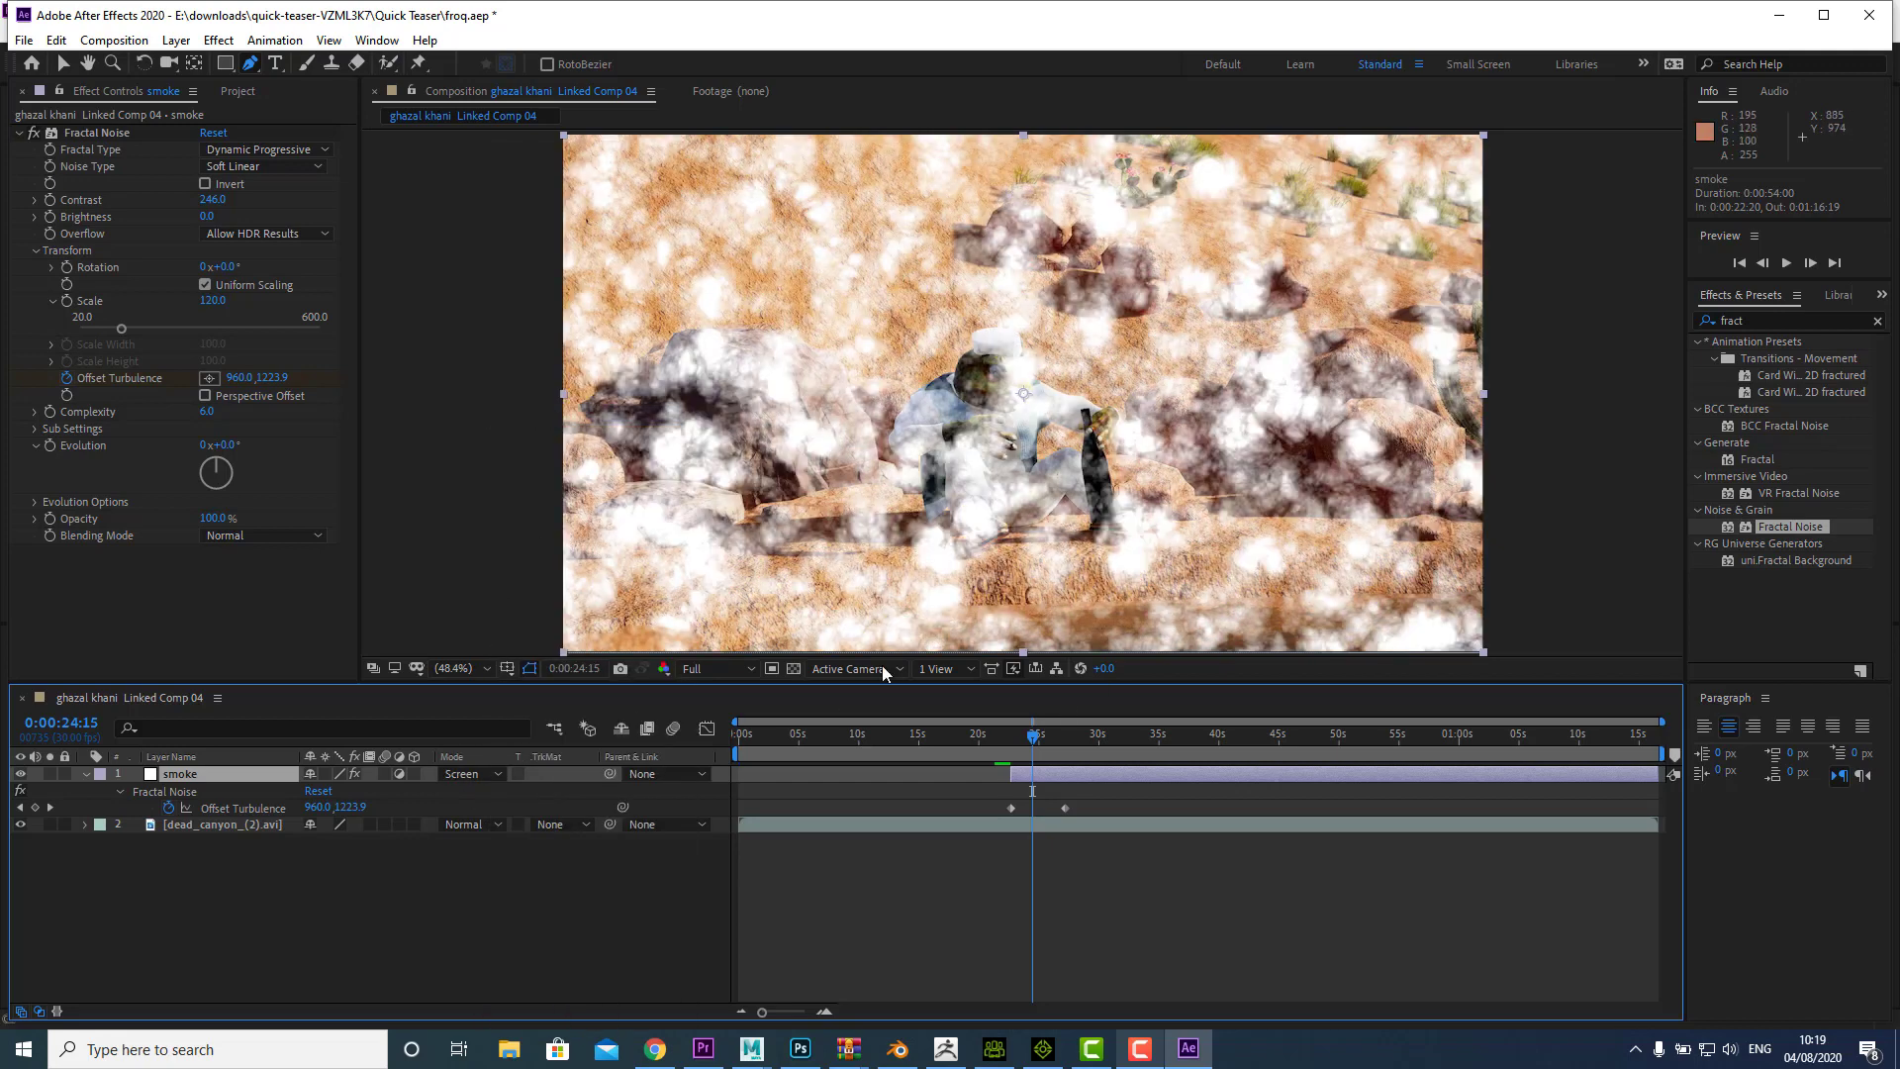
Step: Lower Fractal Noise Scale from 120 to 46, reviewing the smoke at 25:12 and 23:07
drag(1037, 744, 1051, 746)
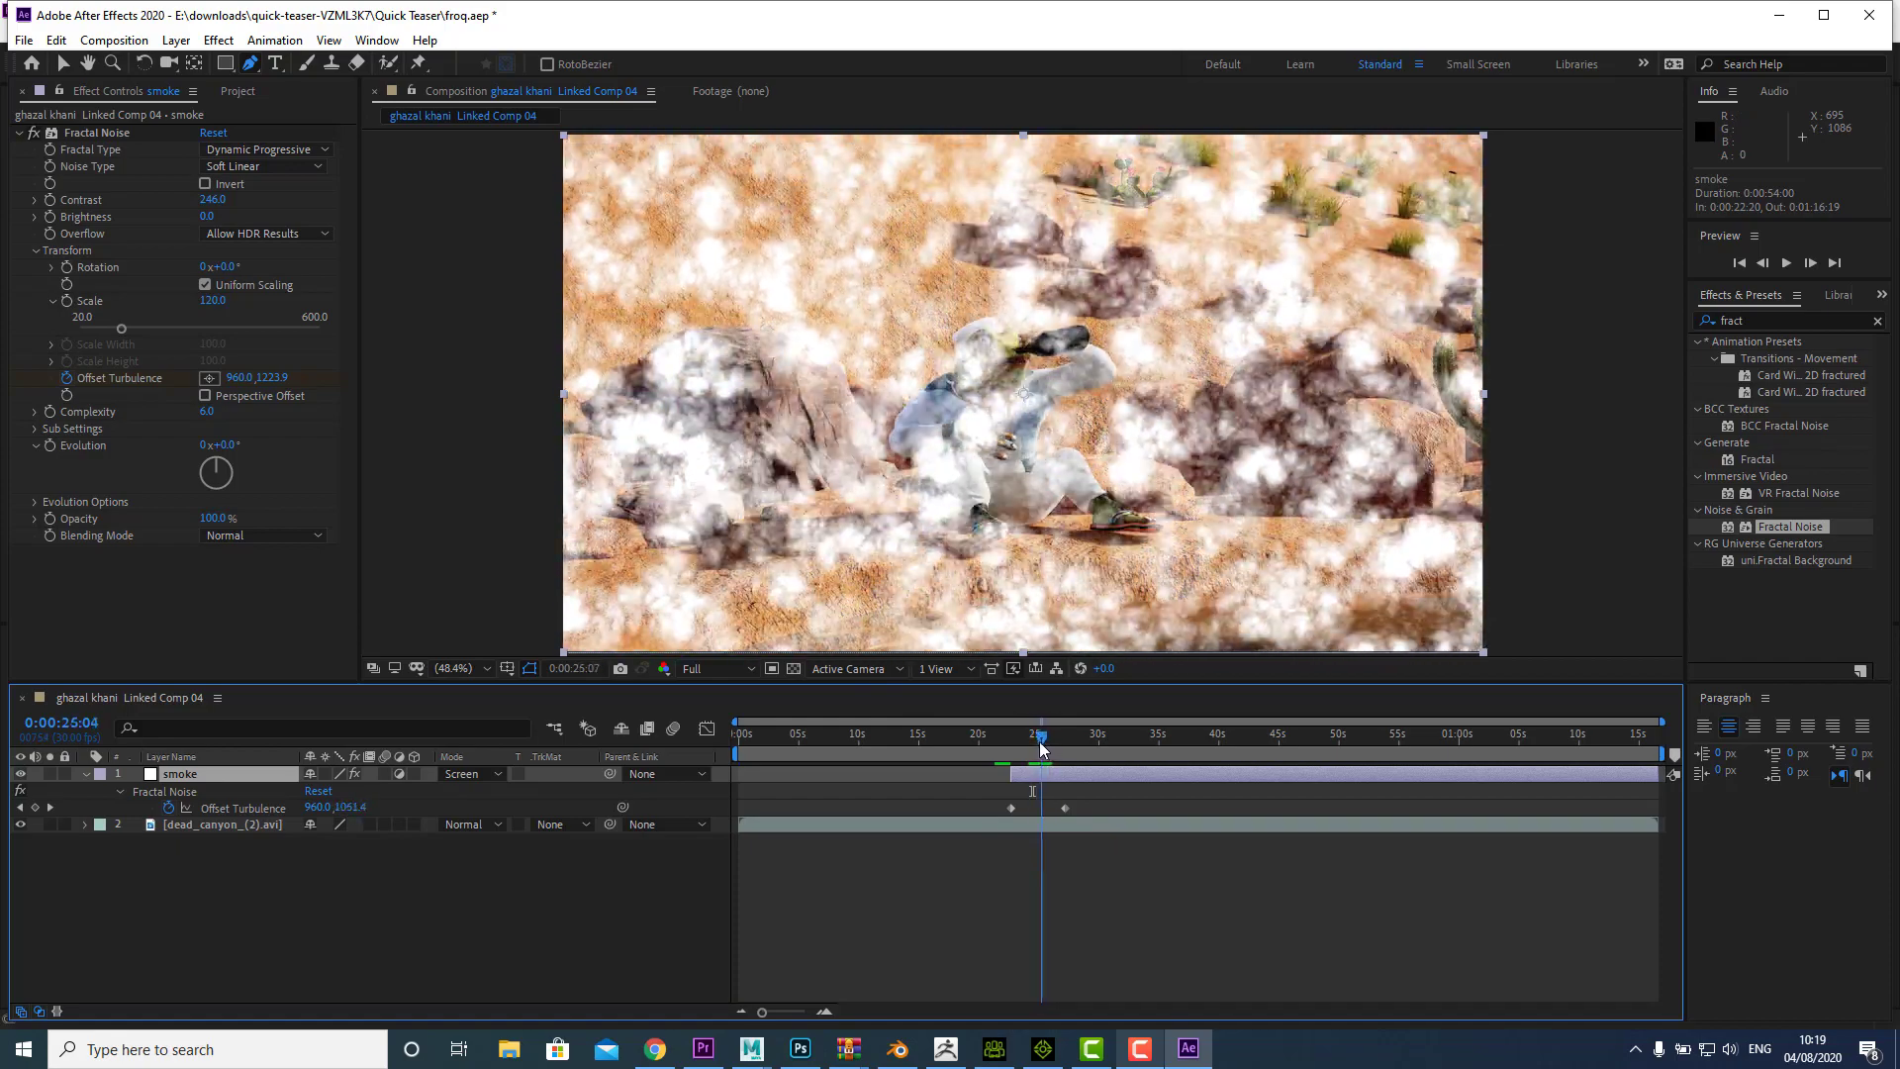
drag(1049, 742, 1043, 742)
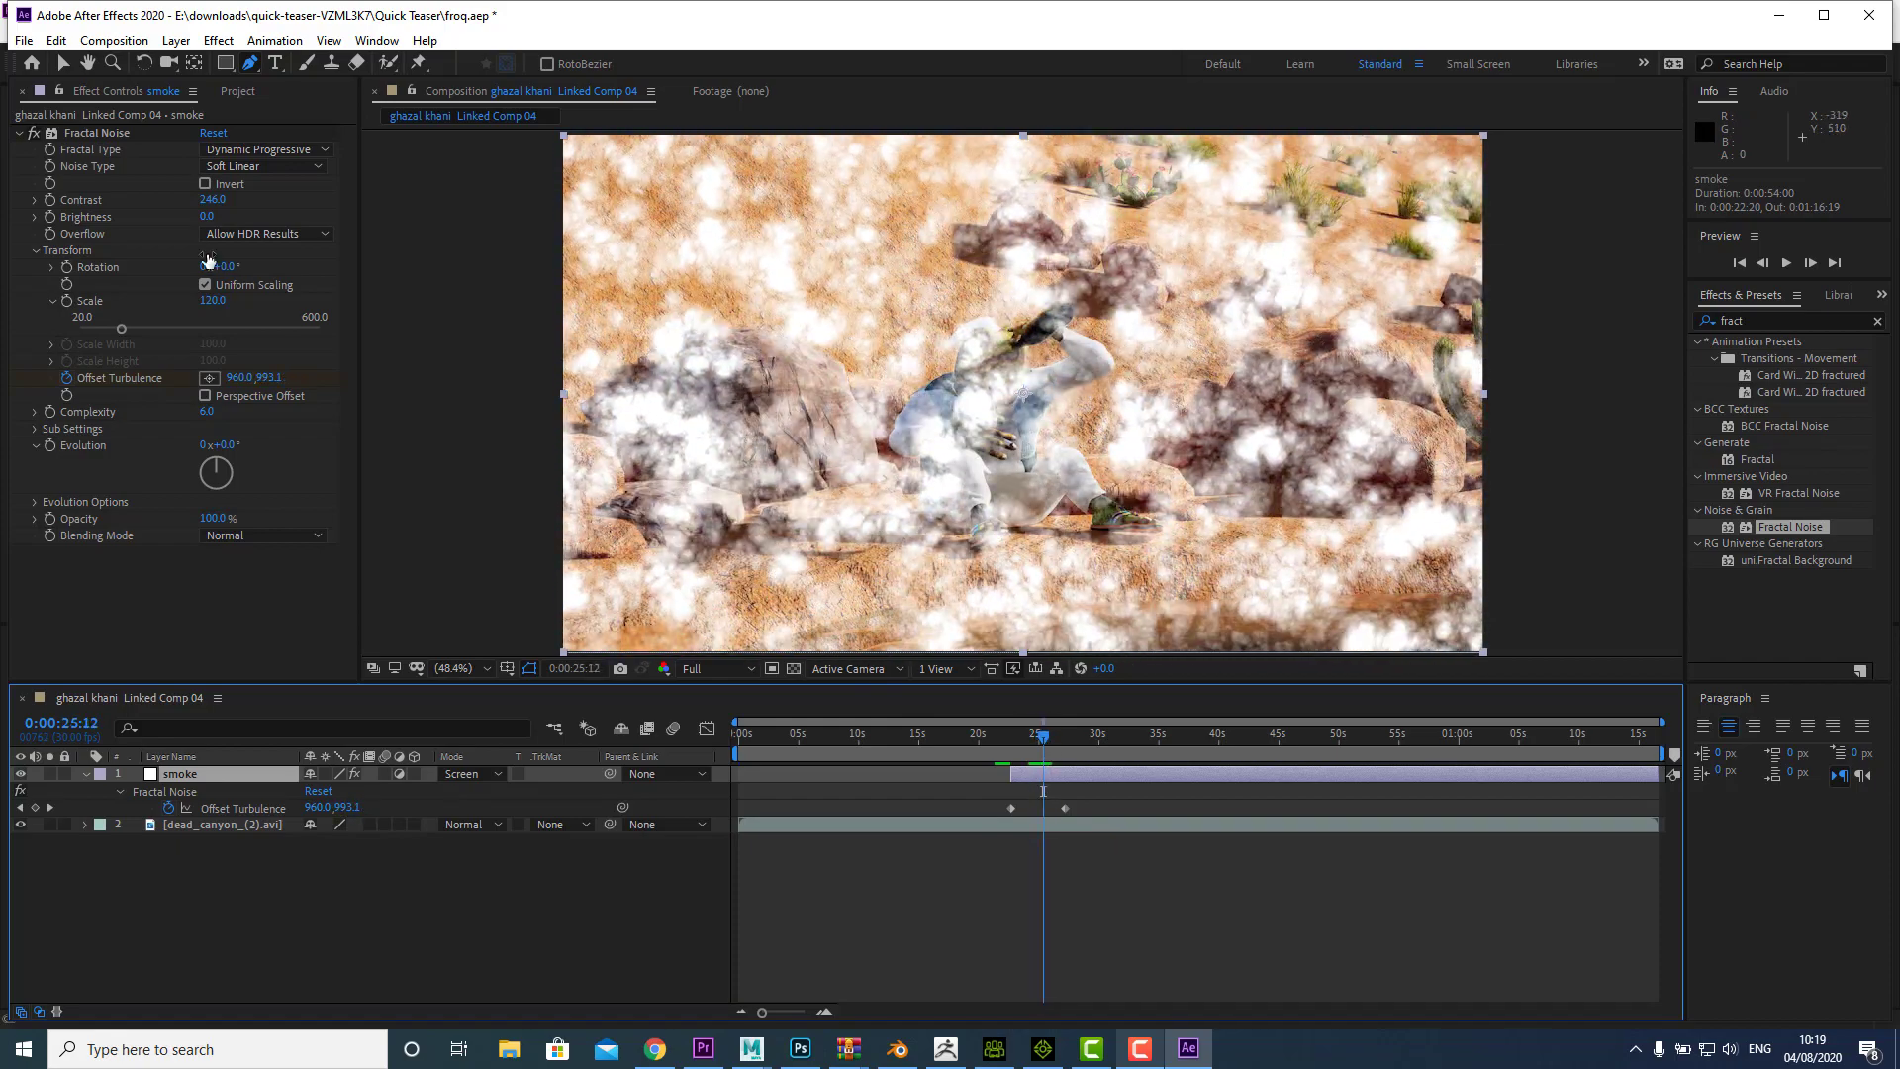
drag(212, 299, 164, 305)
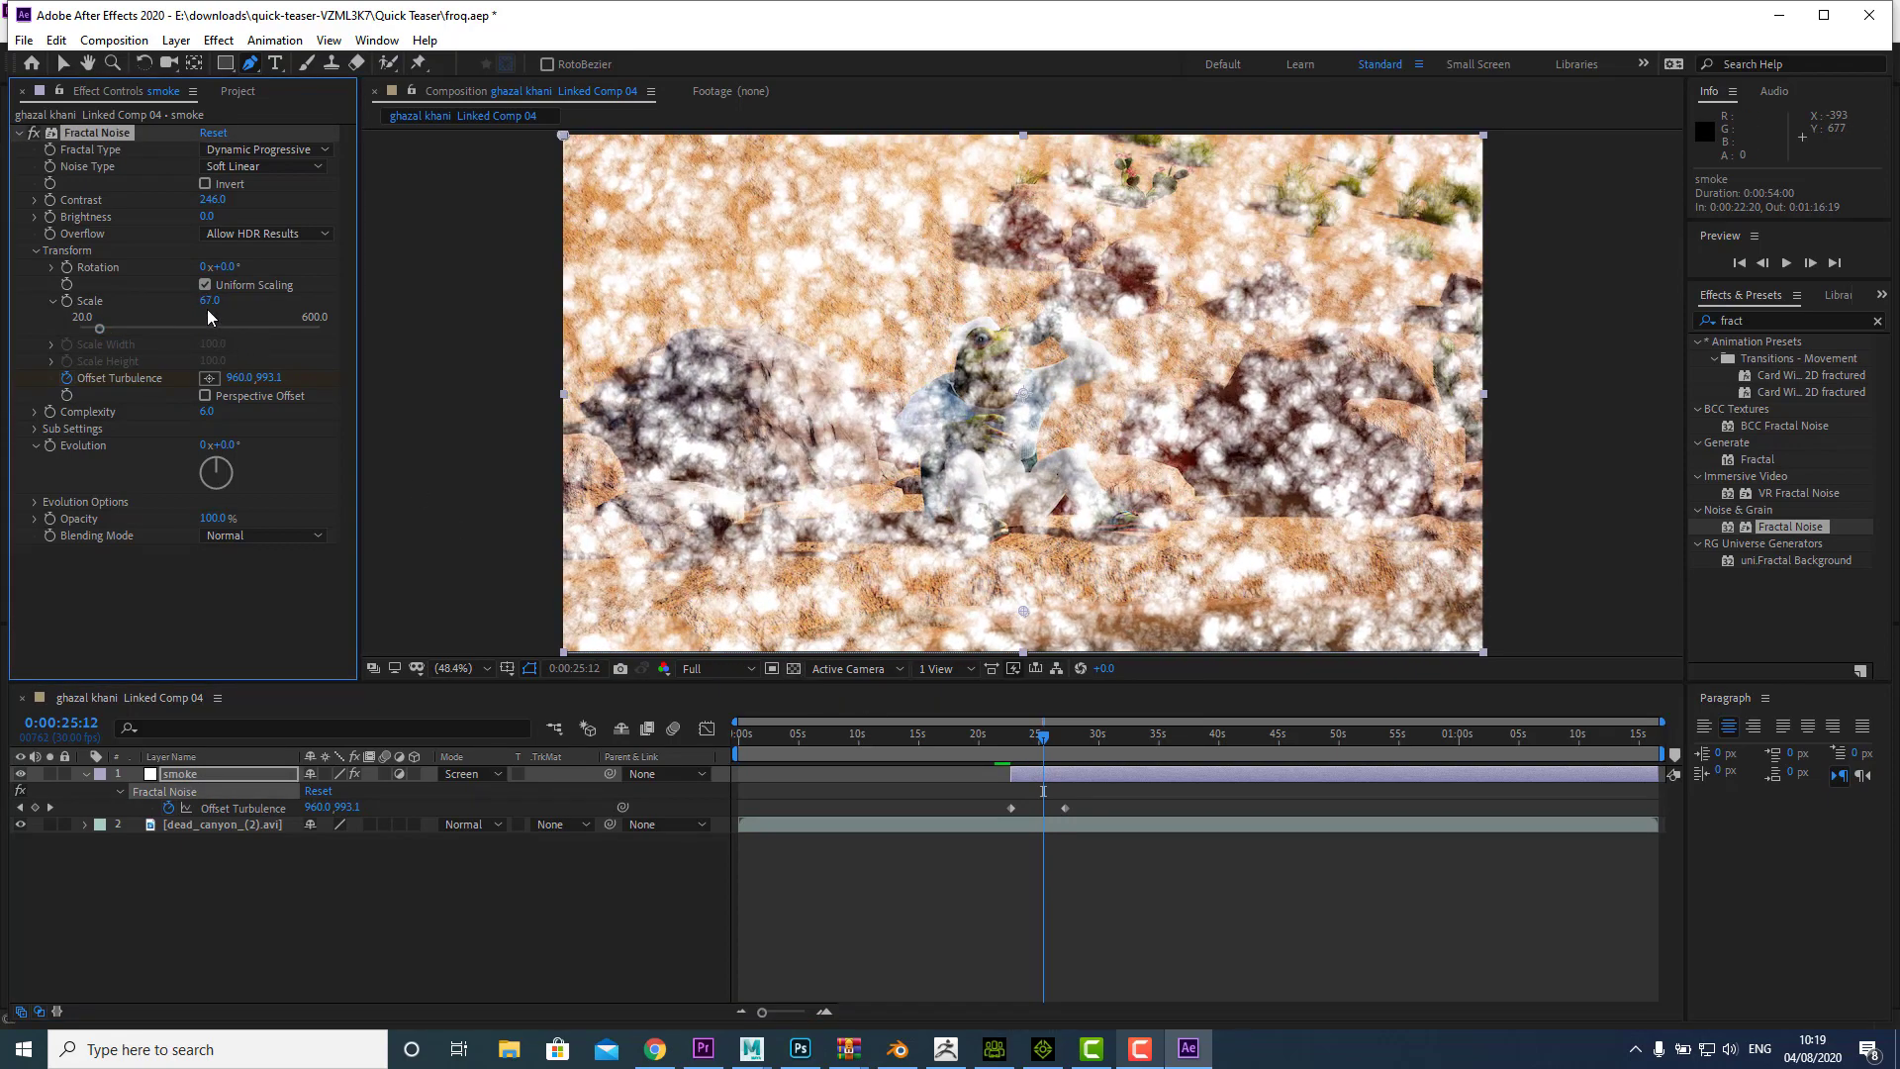
drag(209, 300, 186, 302)
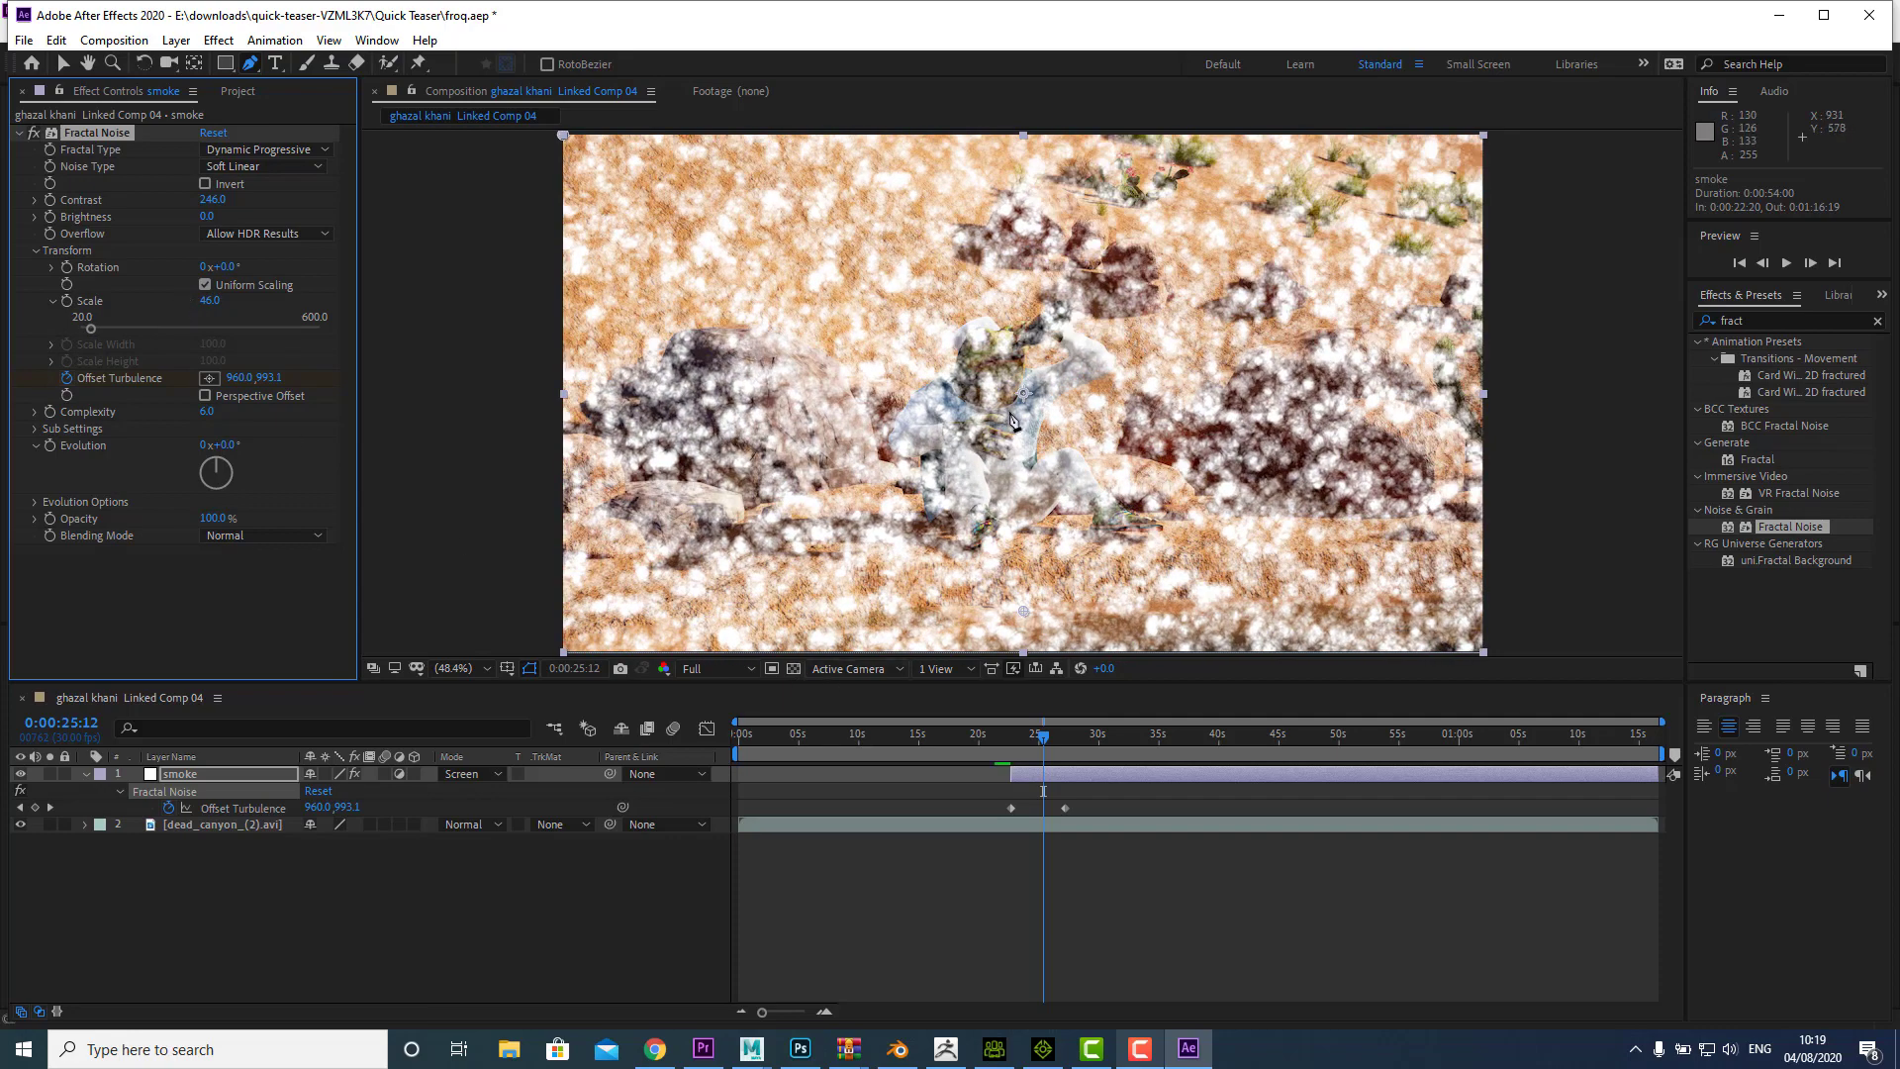
scroll(1013, 417, up, 1)
scroll(1014, 418, up, 1)
scroll(1010, 420, down, 1)
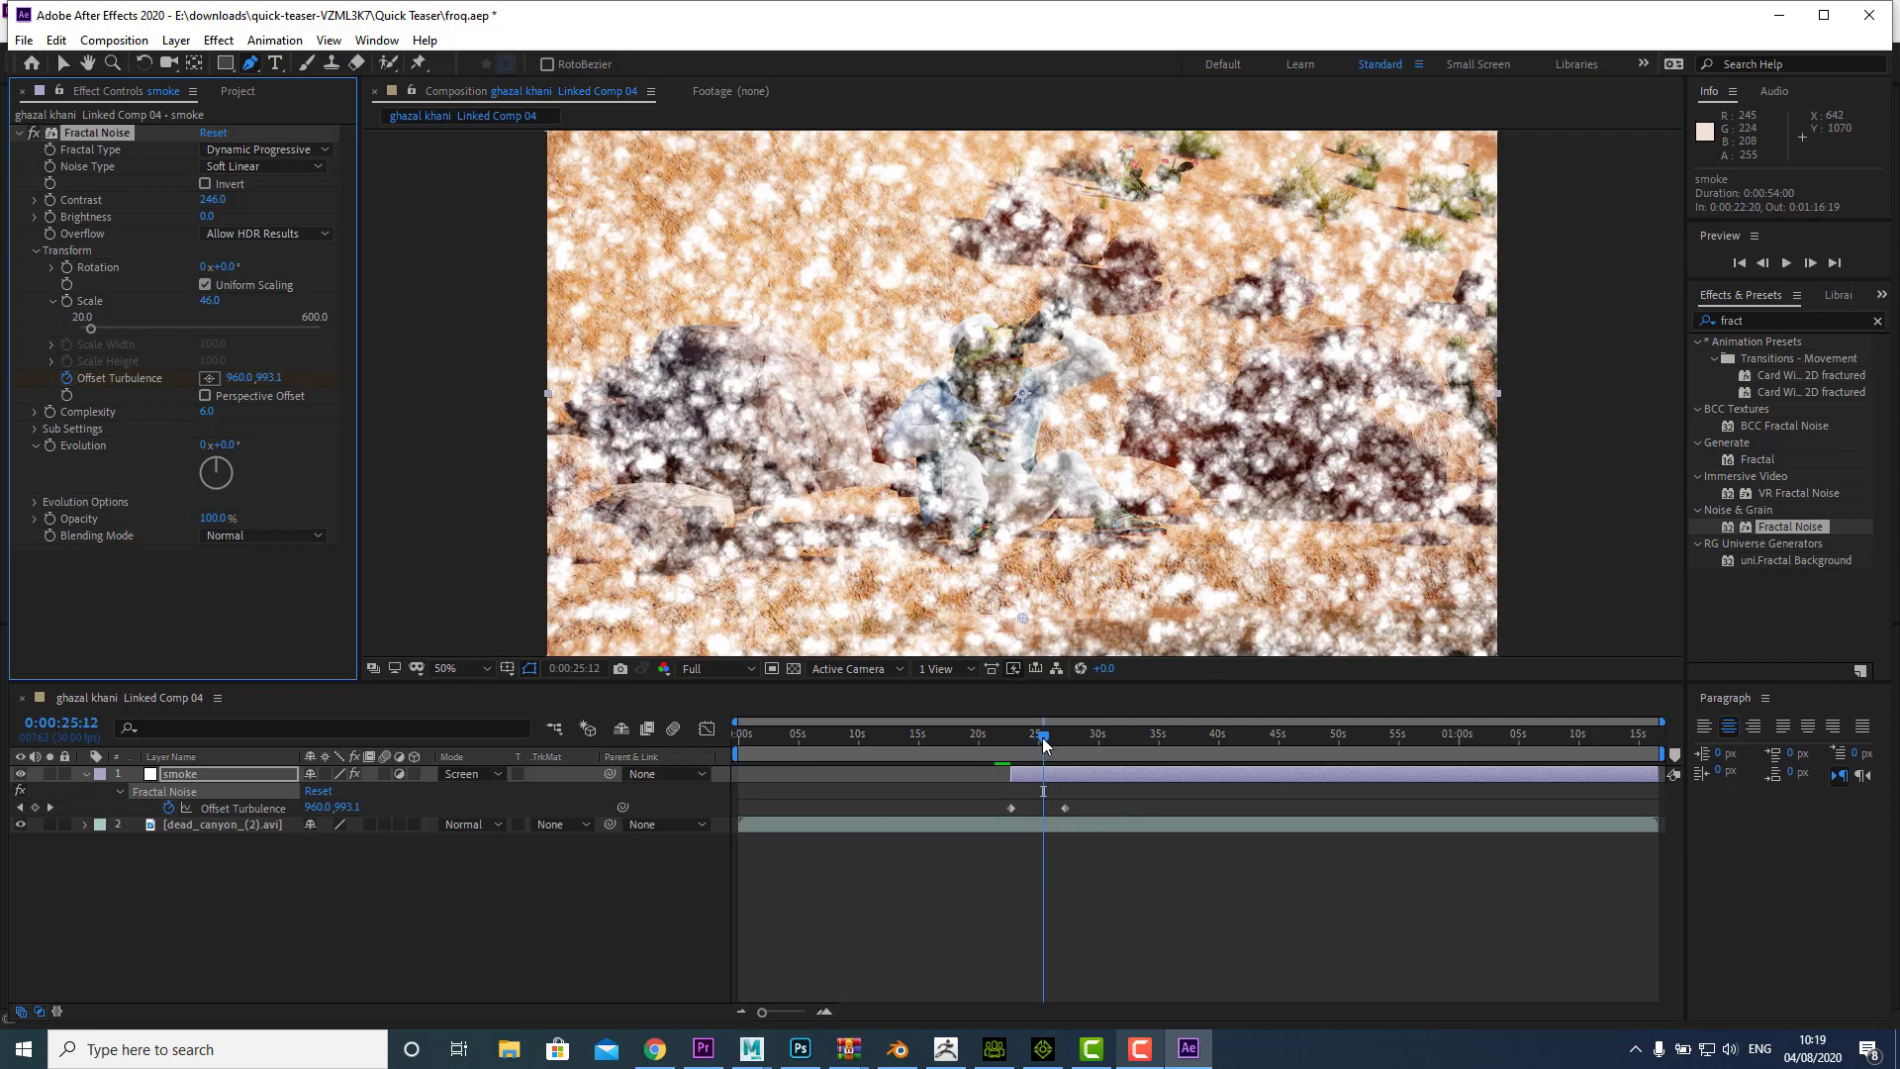
click(1043, 745)
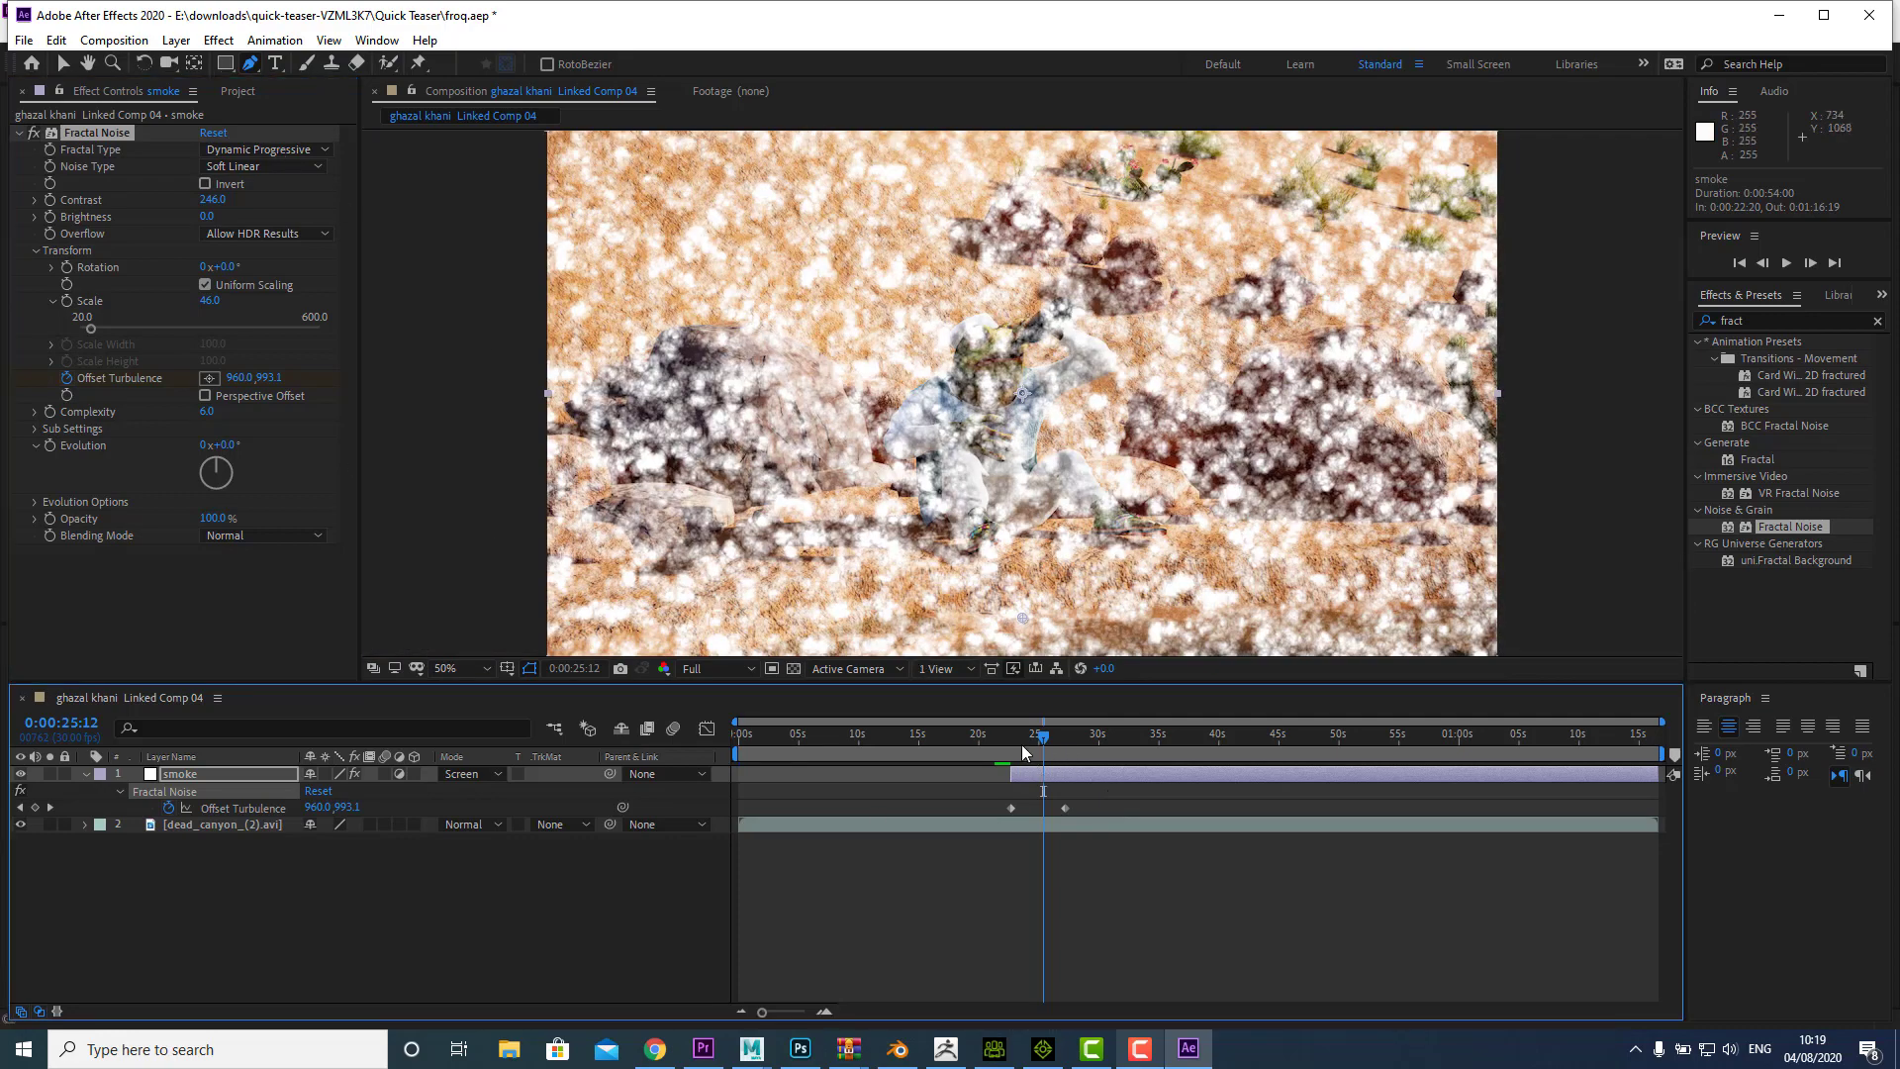
click(1017, 744)
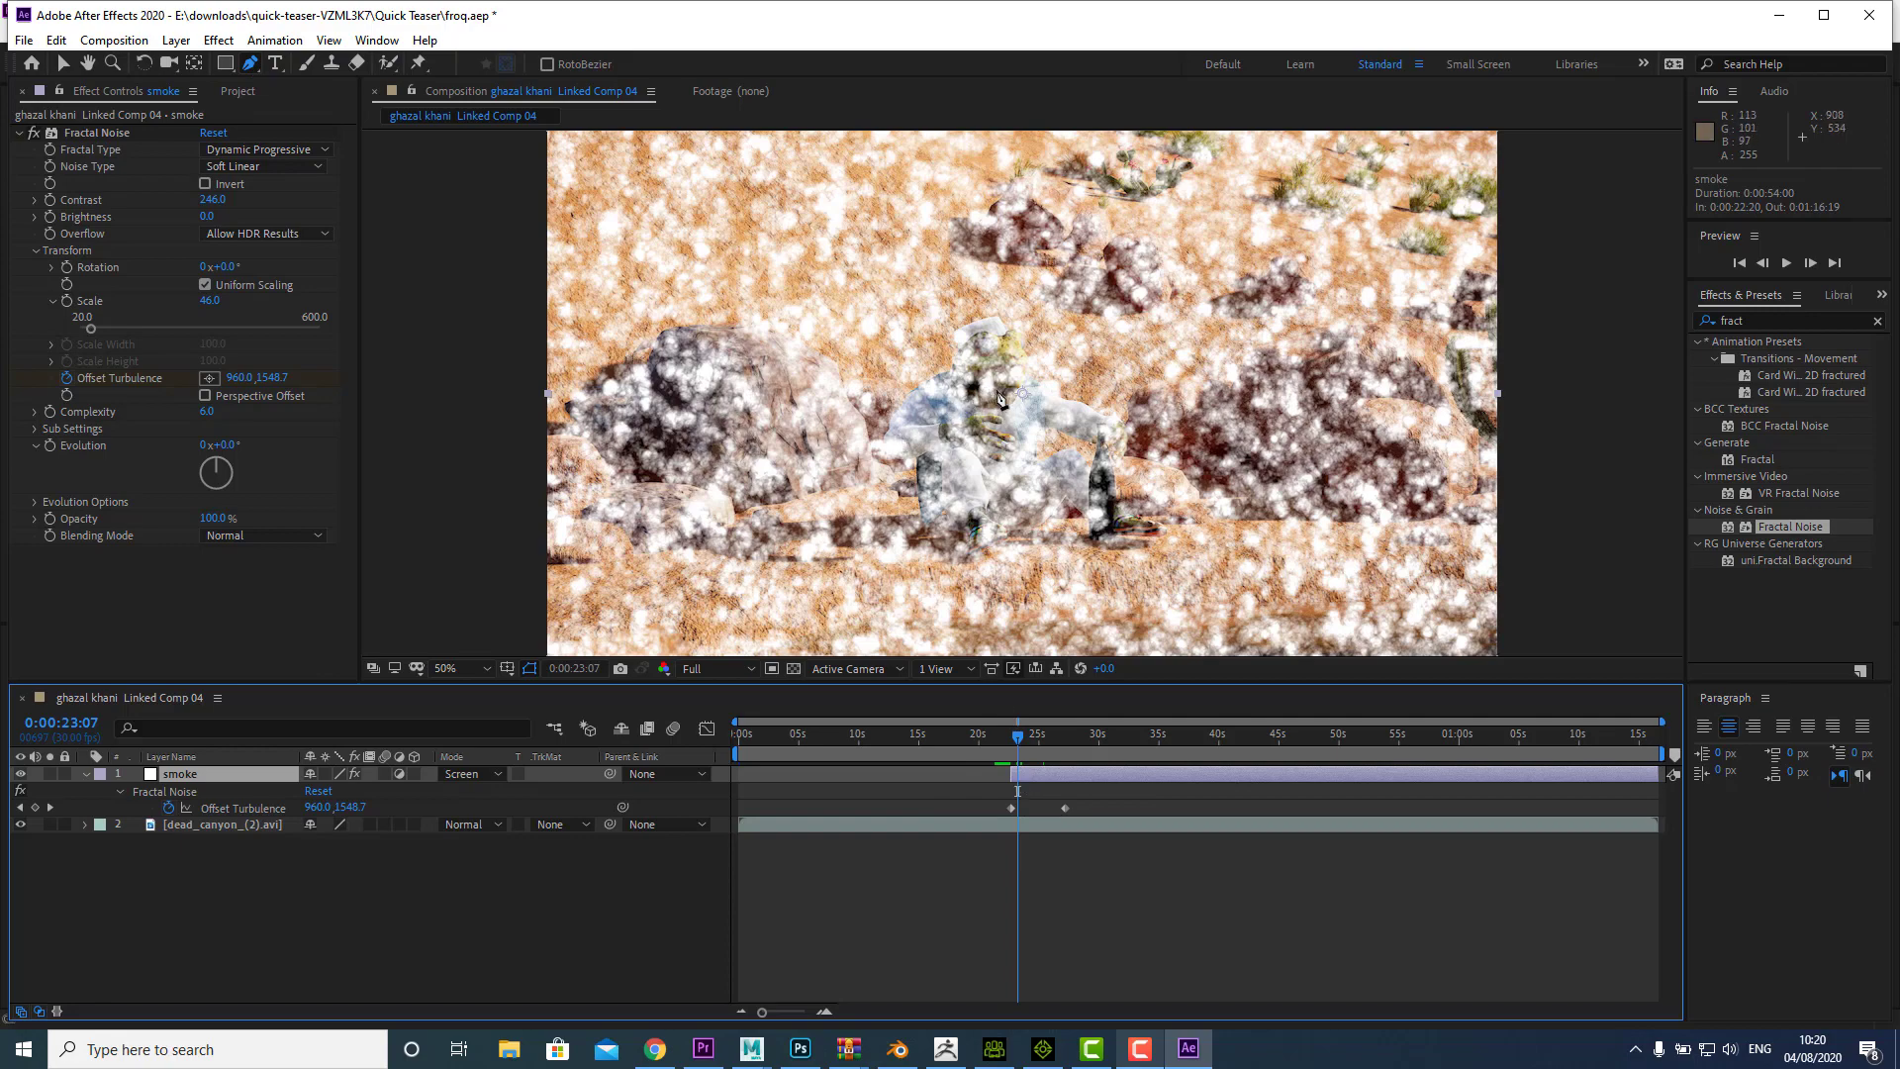
Step: Draw a closed seven-point mask above the frog's head on the smoke layer
click(986, 391)
click(937, 341)
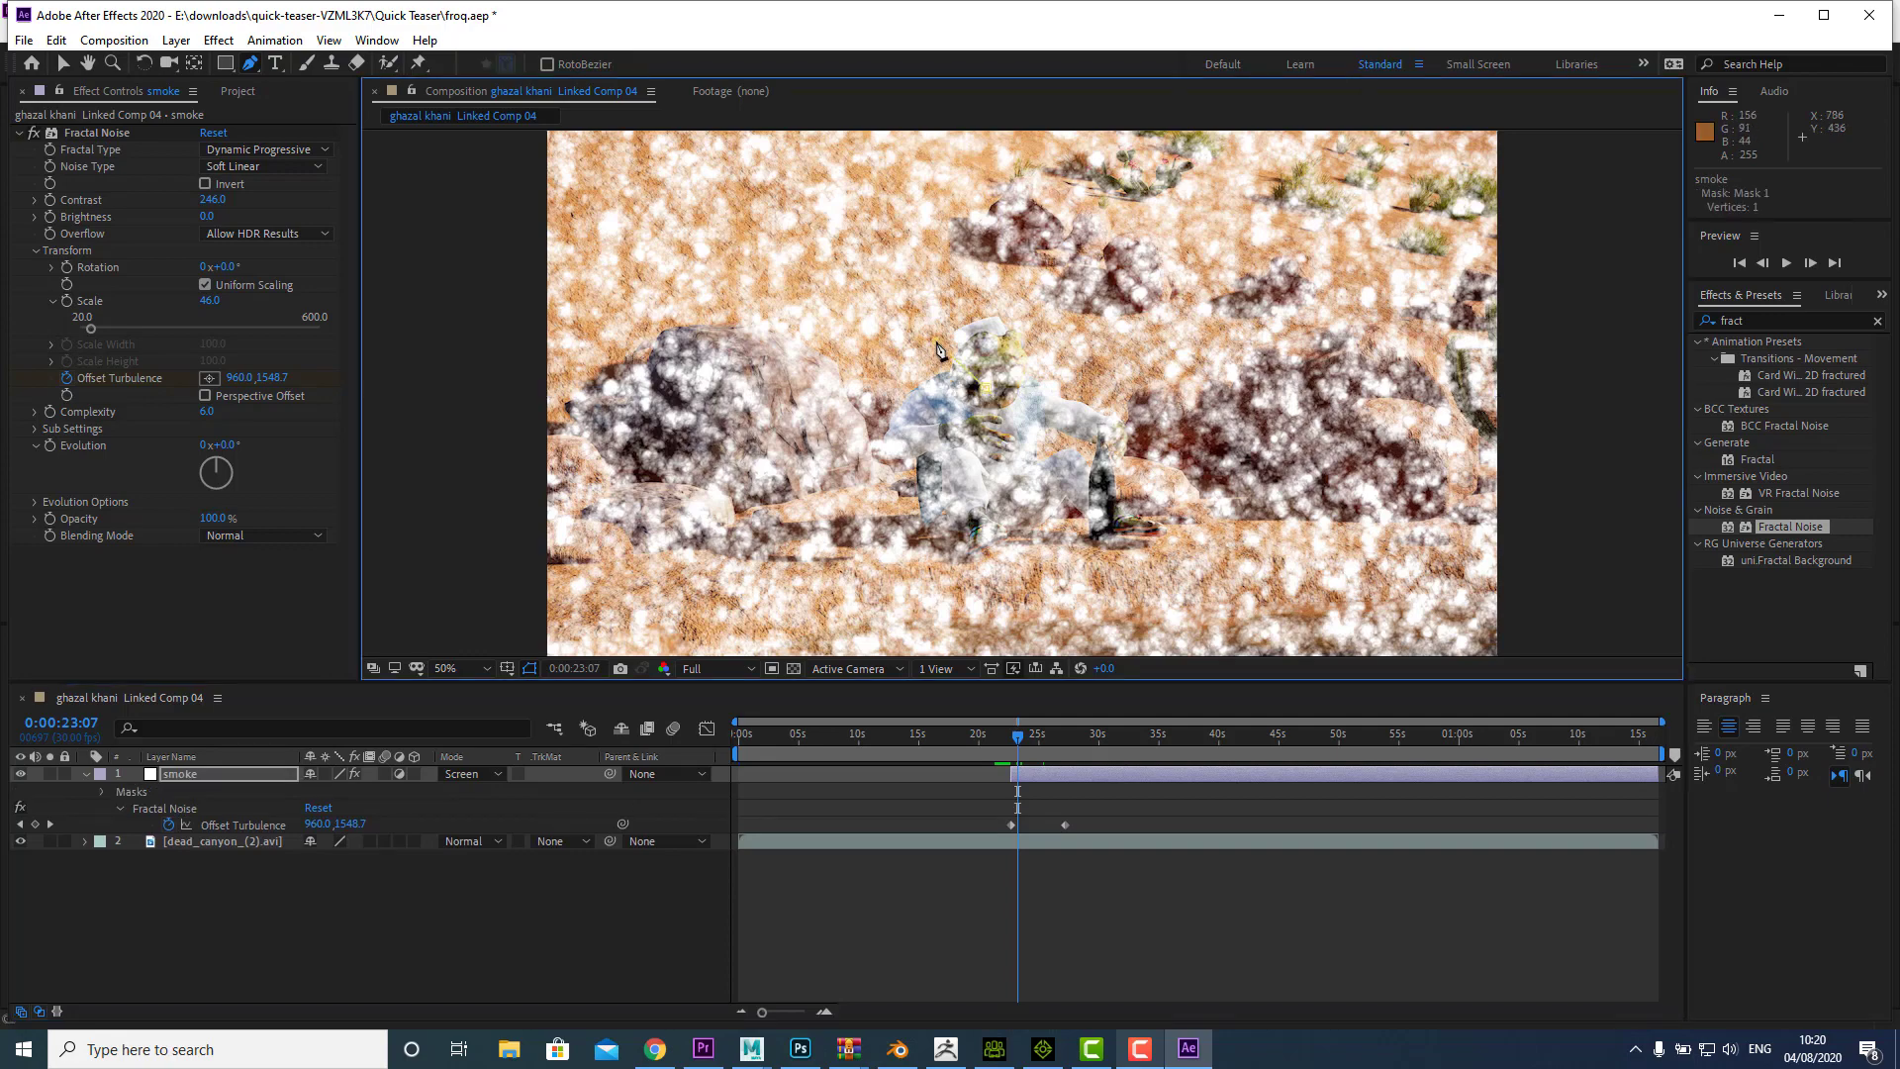
click(1019, 162)
click(1051, 217)
click(1080, 302)
click(1076, 363)
click(989, 391)
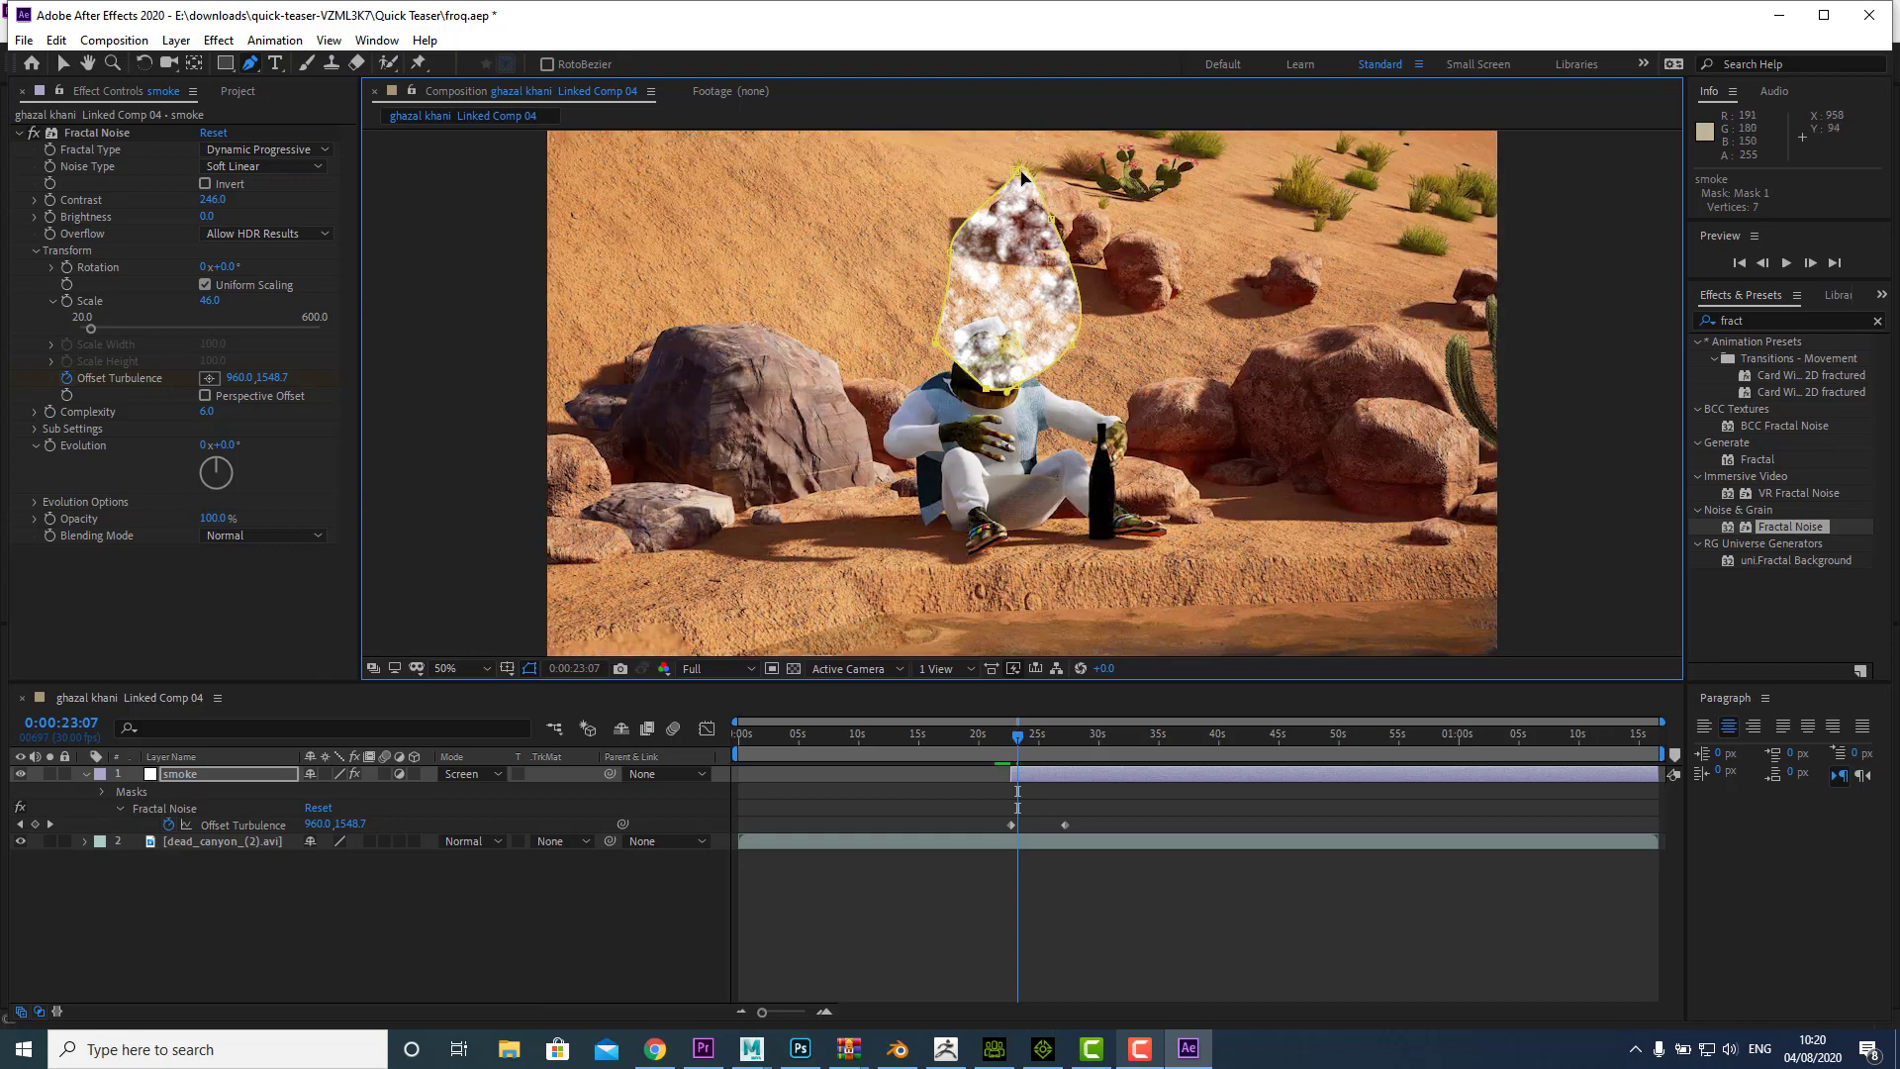
drag(1005, 166, 991, 156)
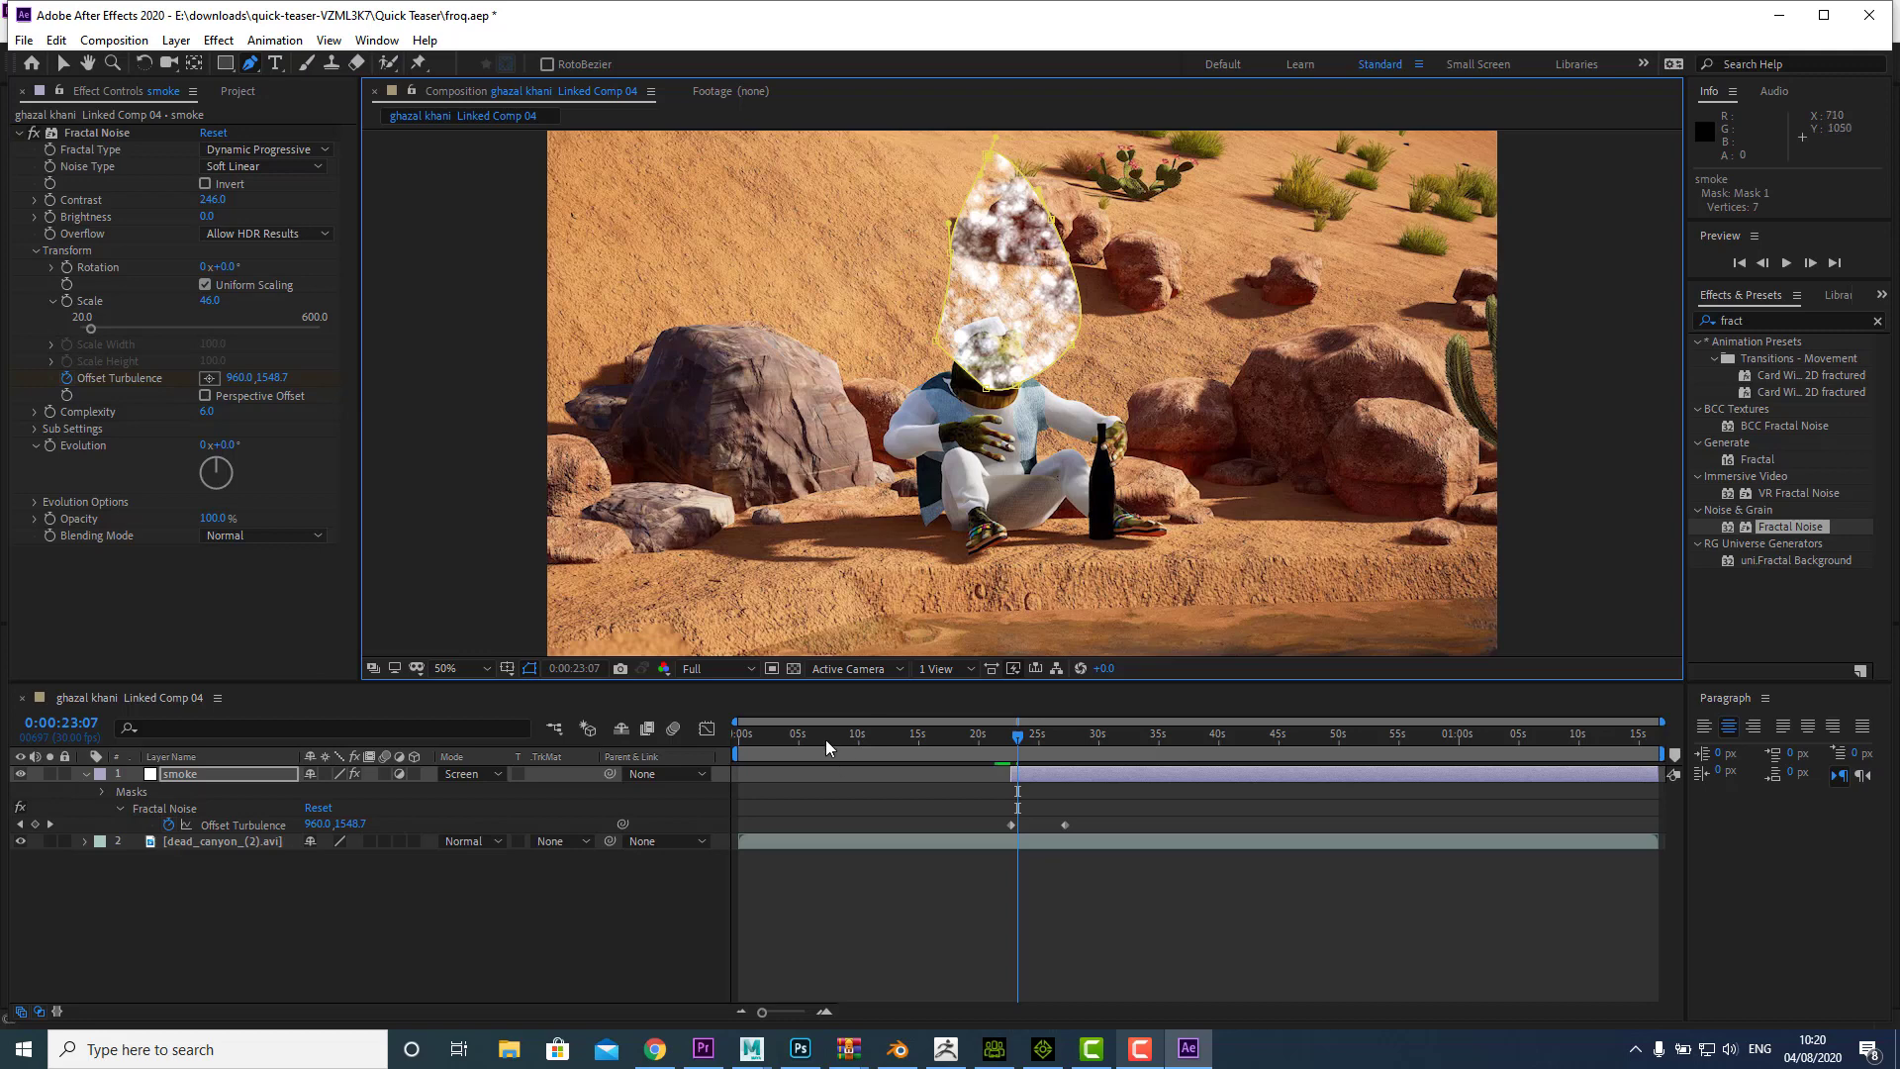
Step: Reveal Mask 1's path, feather, opacity and expansion, and select the feather value
key(m)
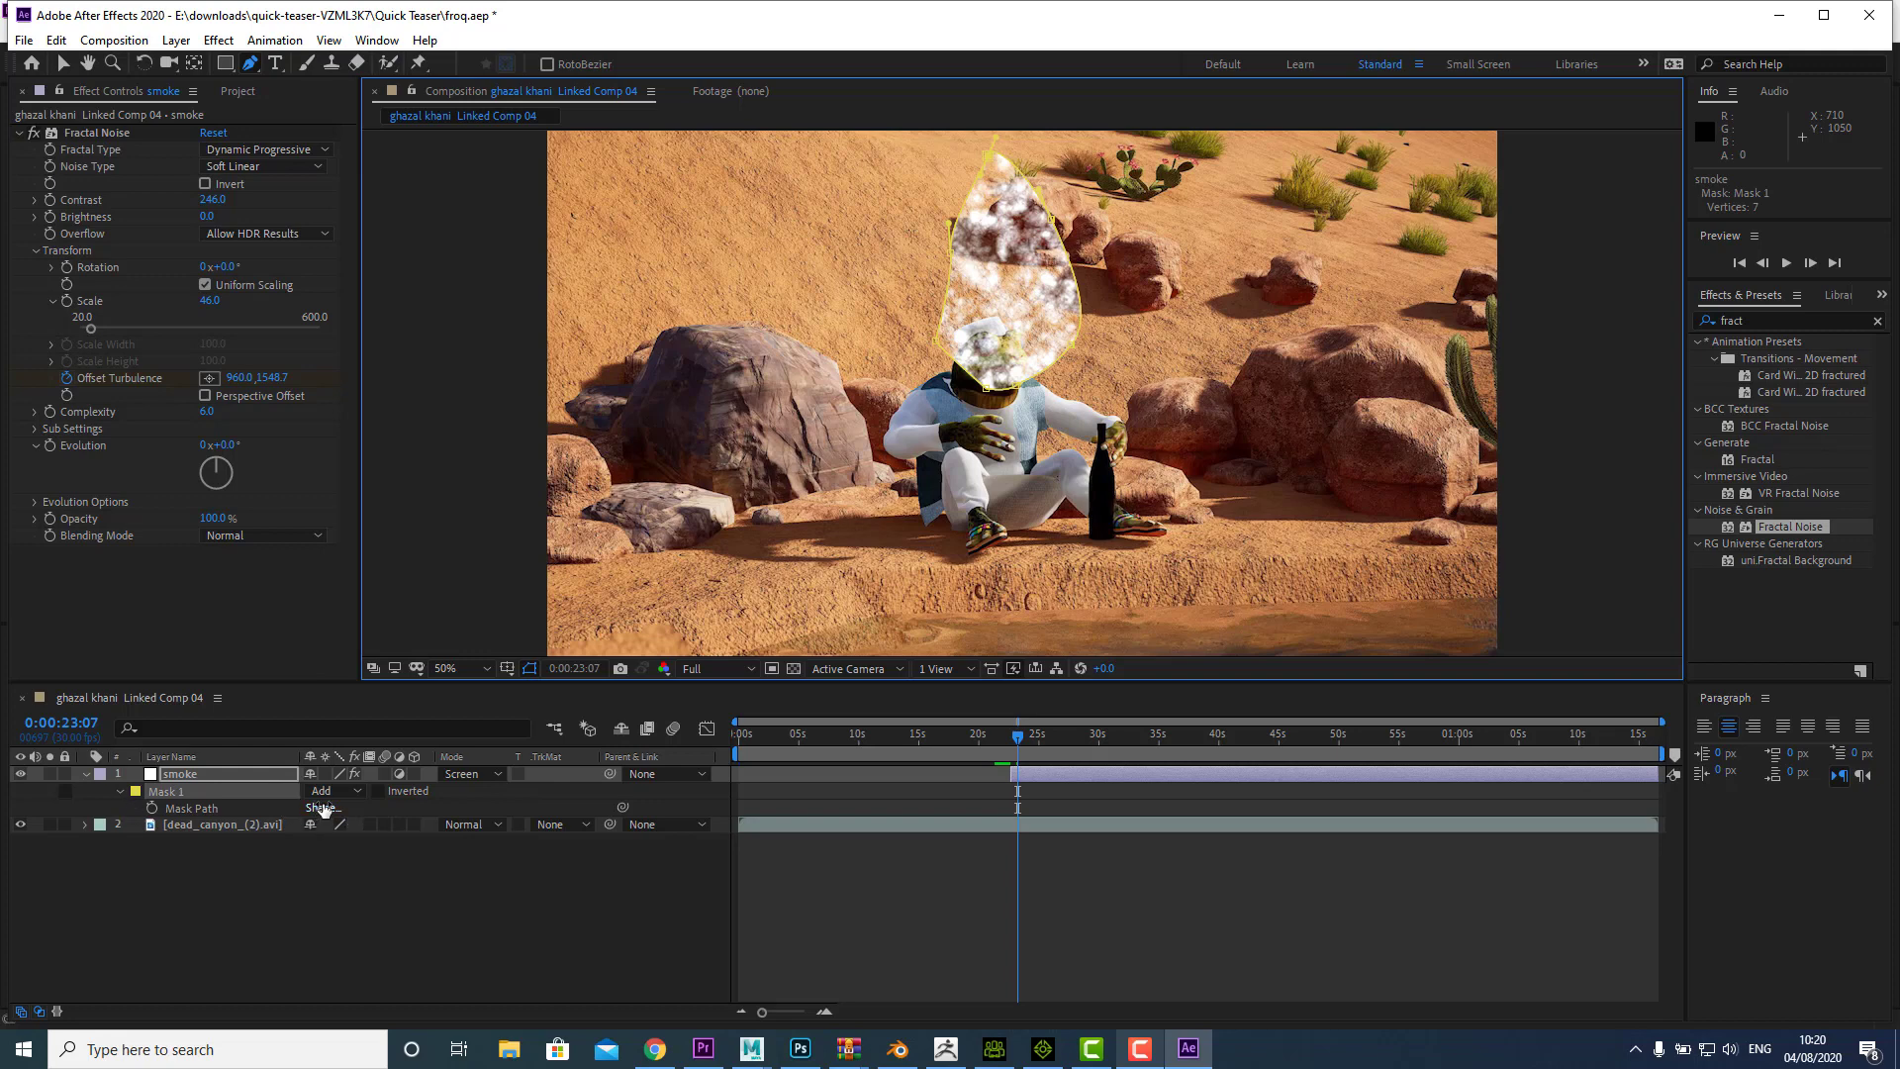
key(m)
key(m)
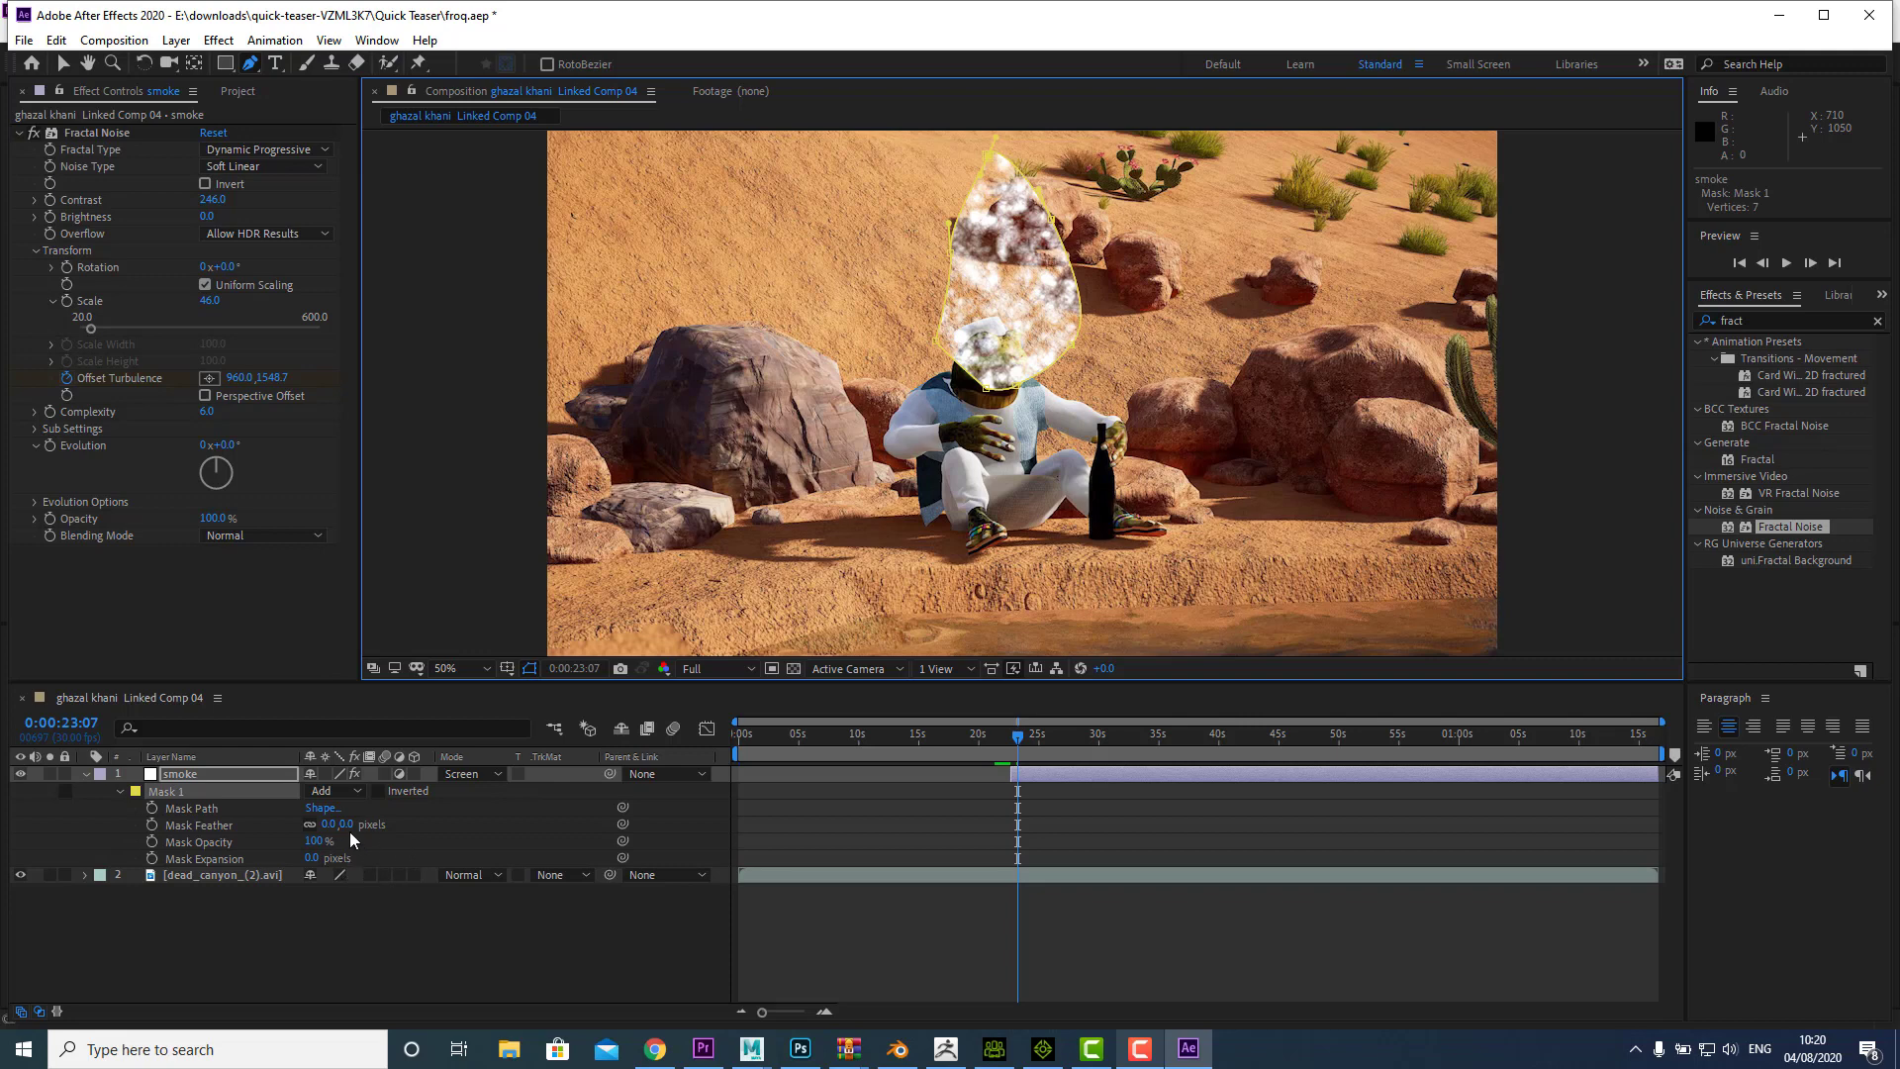
click(388, 877)
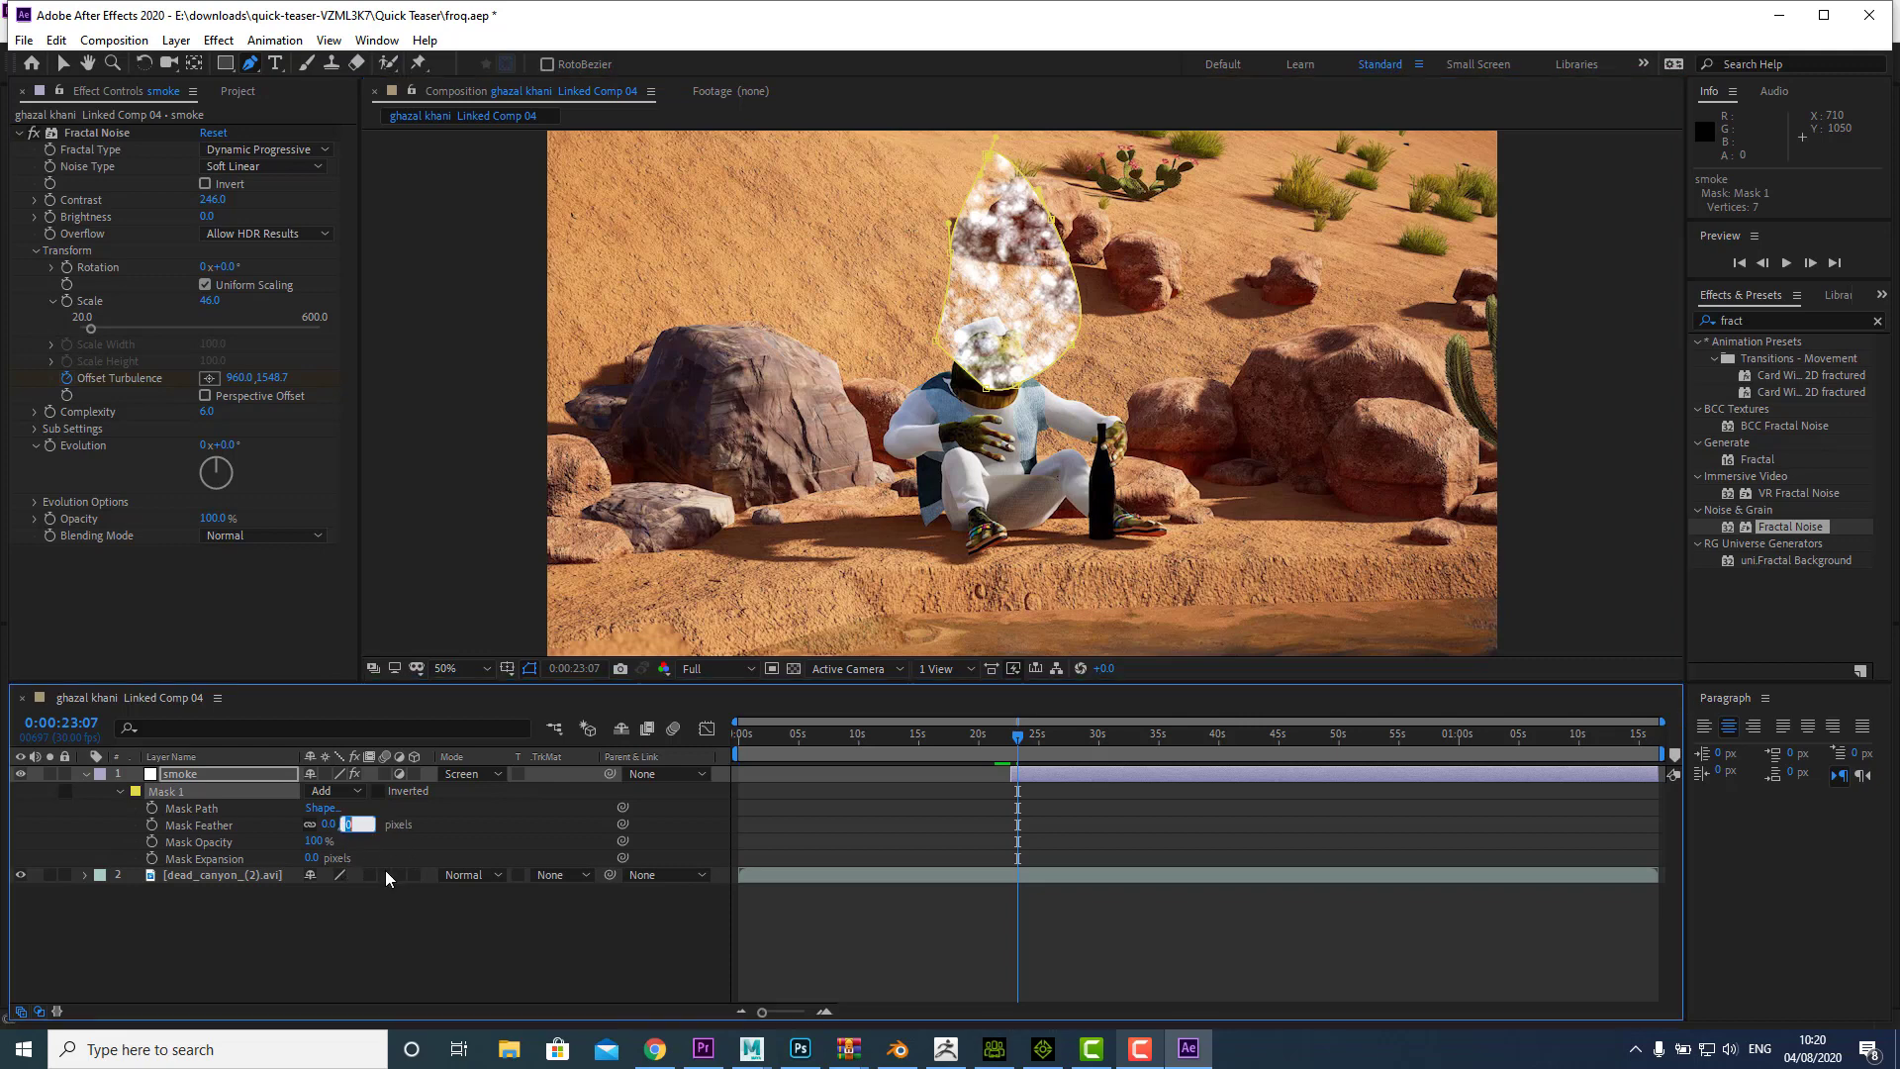
Step: Give Mask 1 a 22-pixel feather, then -18-pixel expansion, then raise the feather to 72 pixels
text(8)
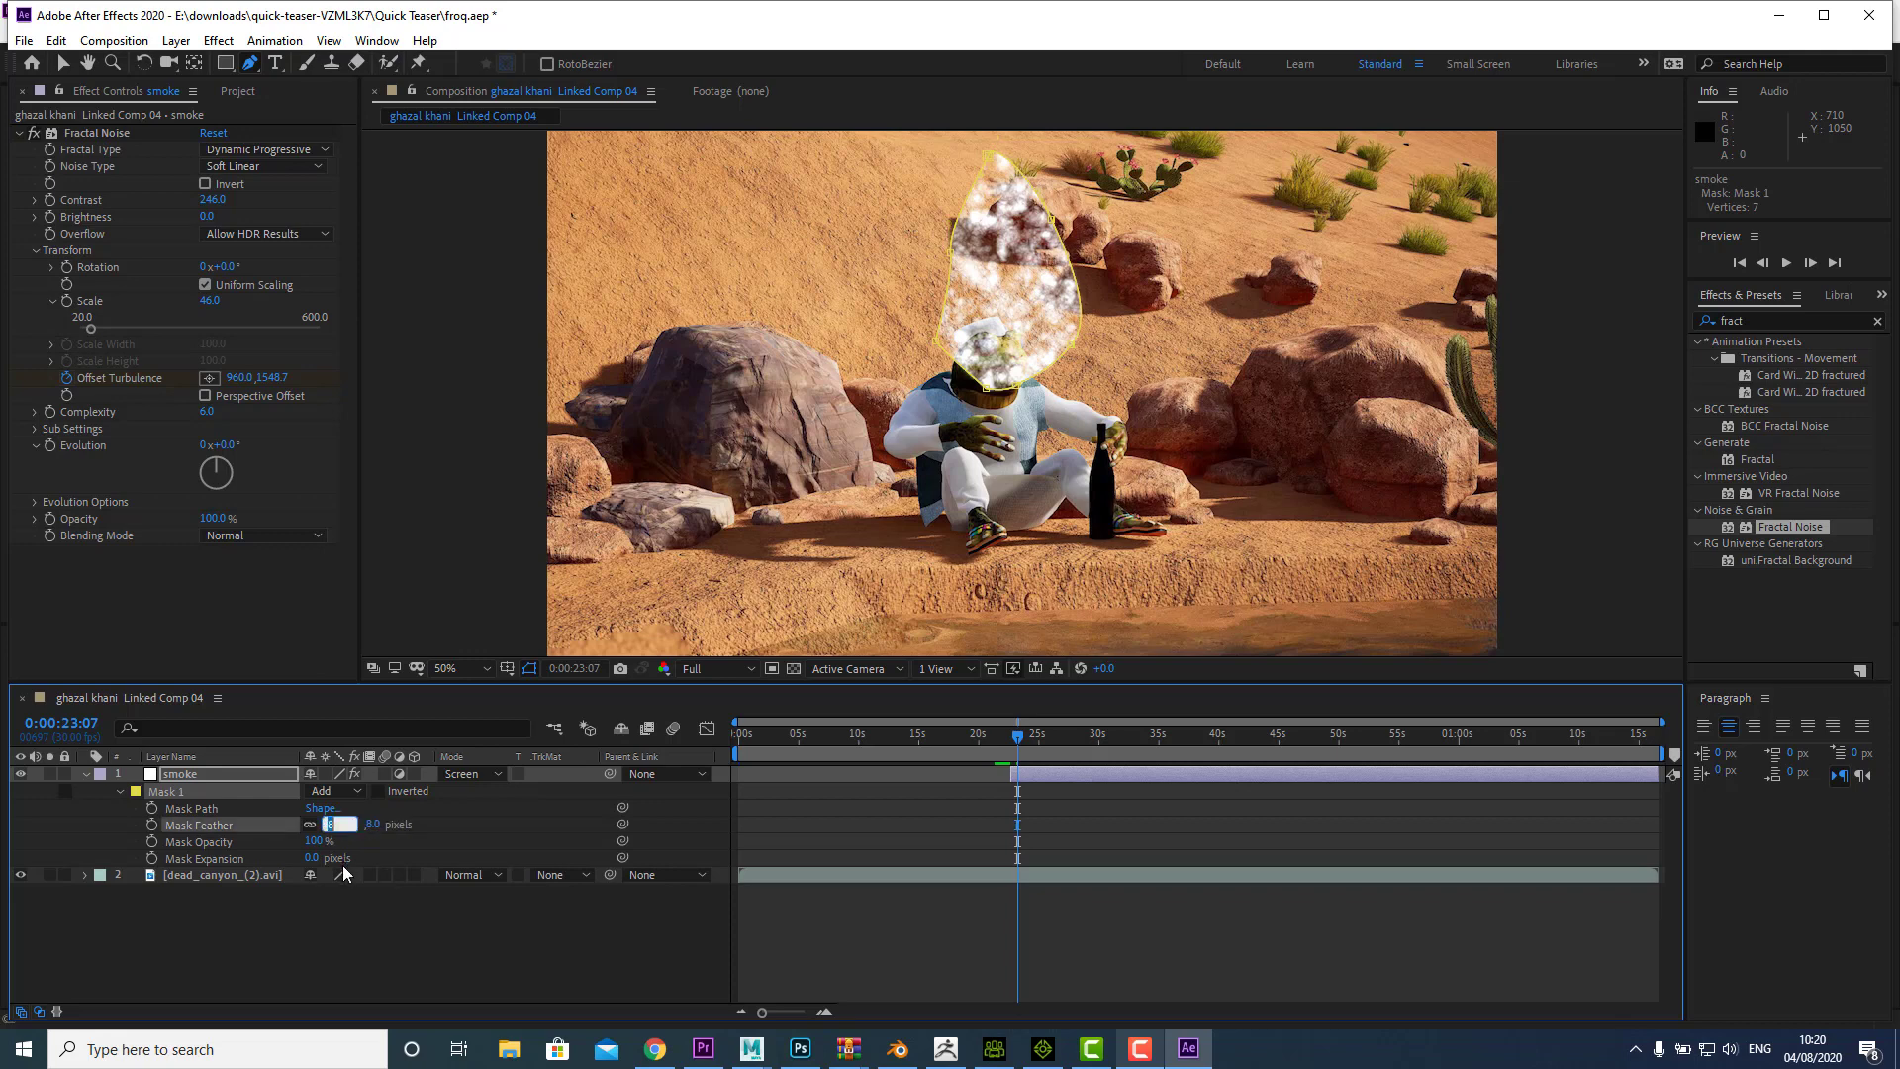
scroll(896, 288, up, 1)
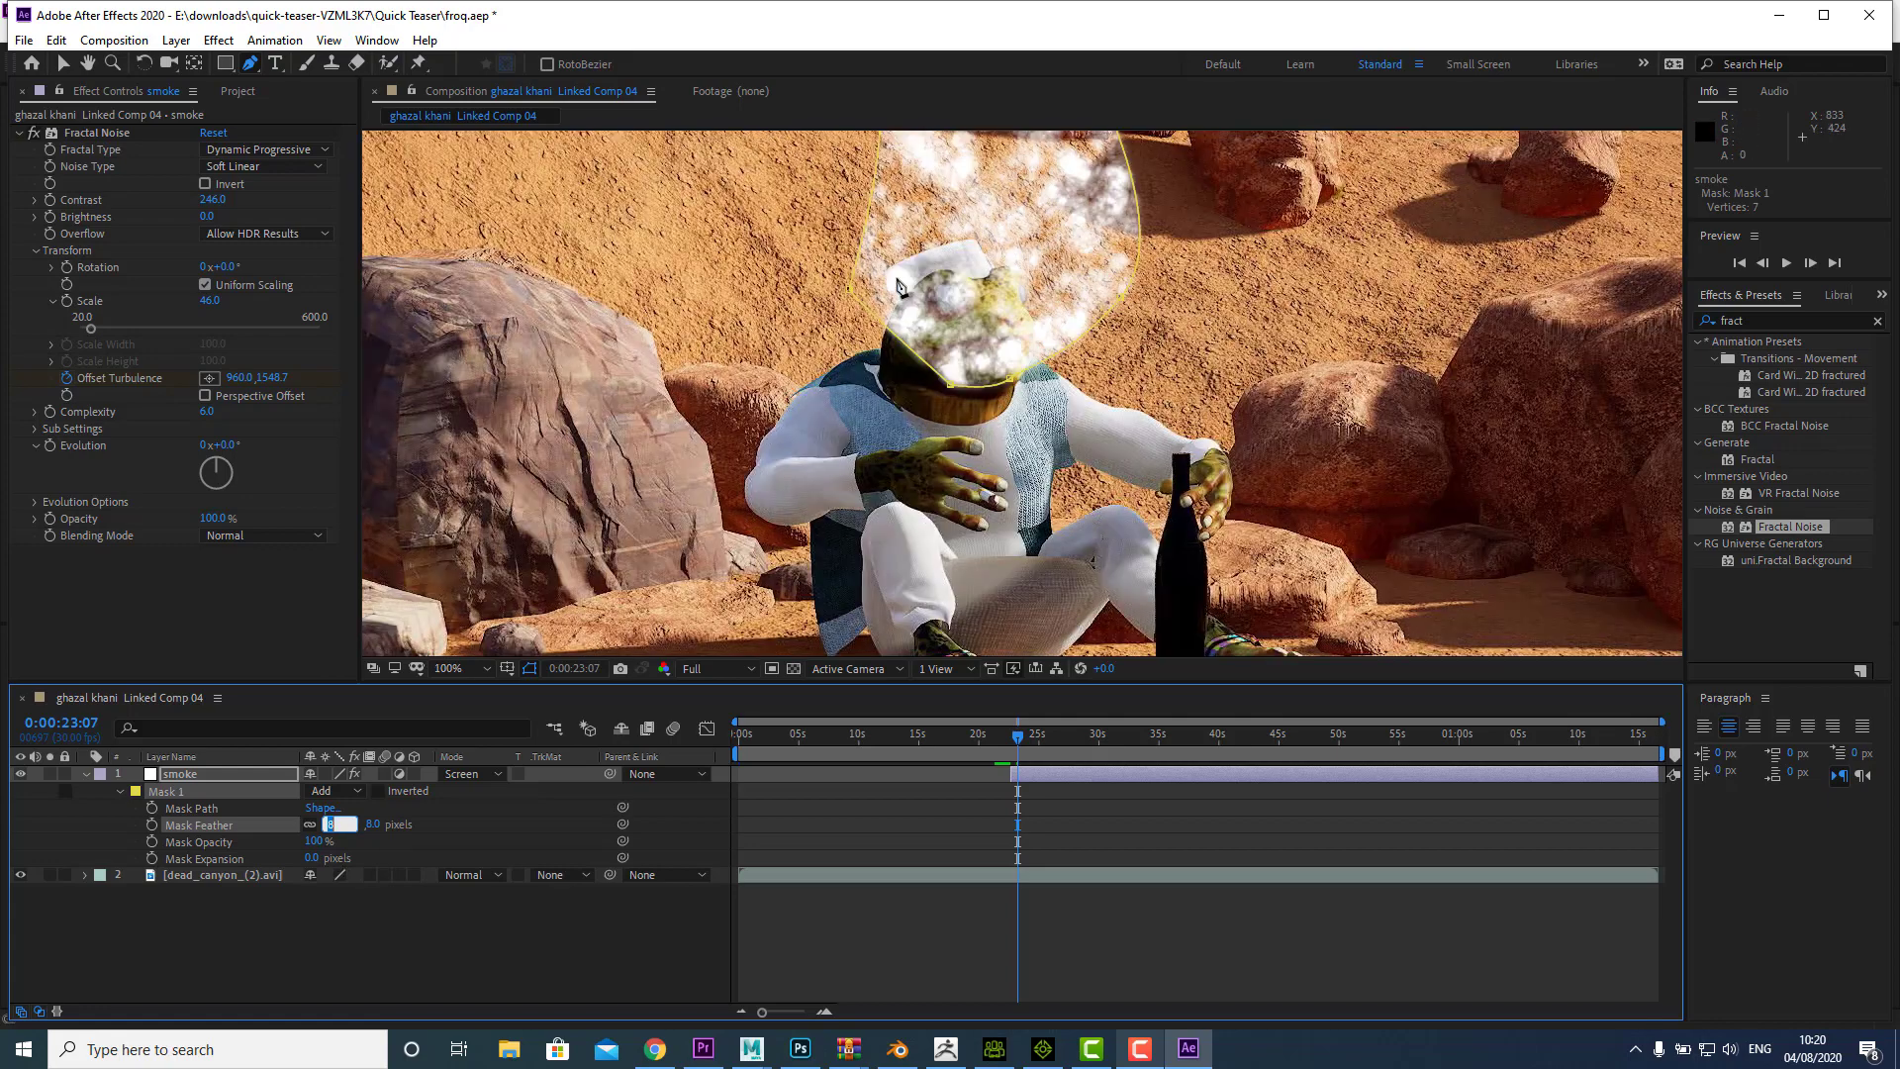
scroll(896, 288, down, 1)
text(2)
key(Return)
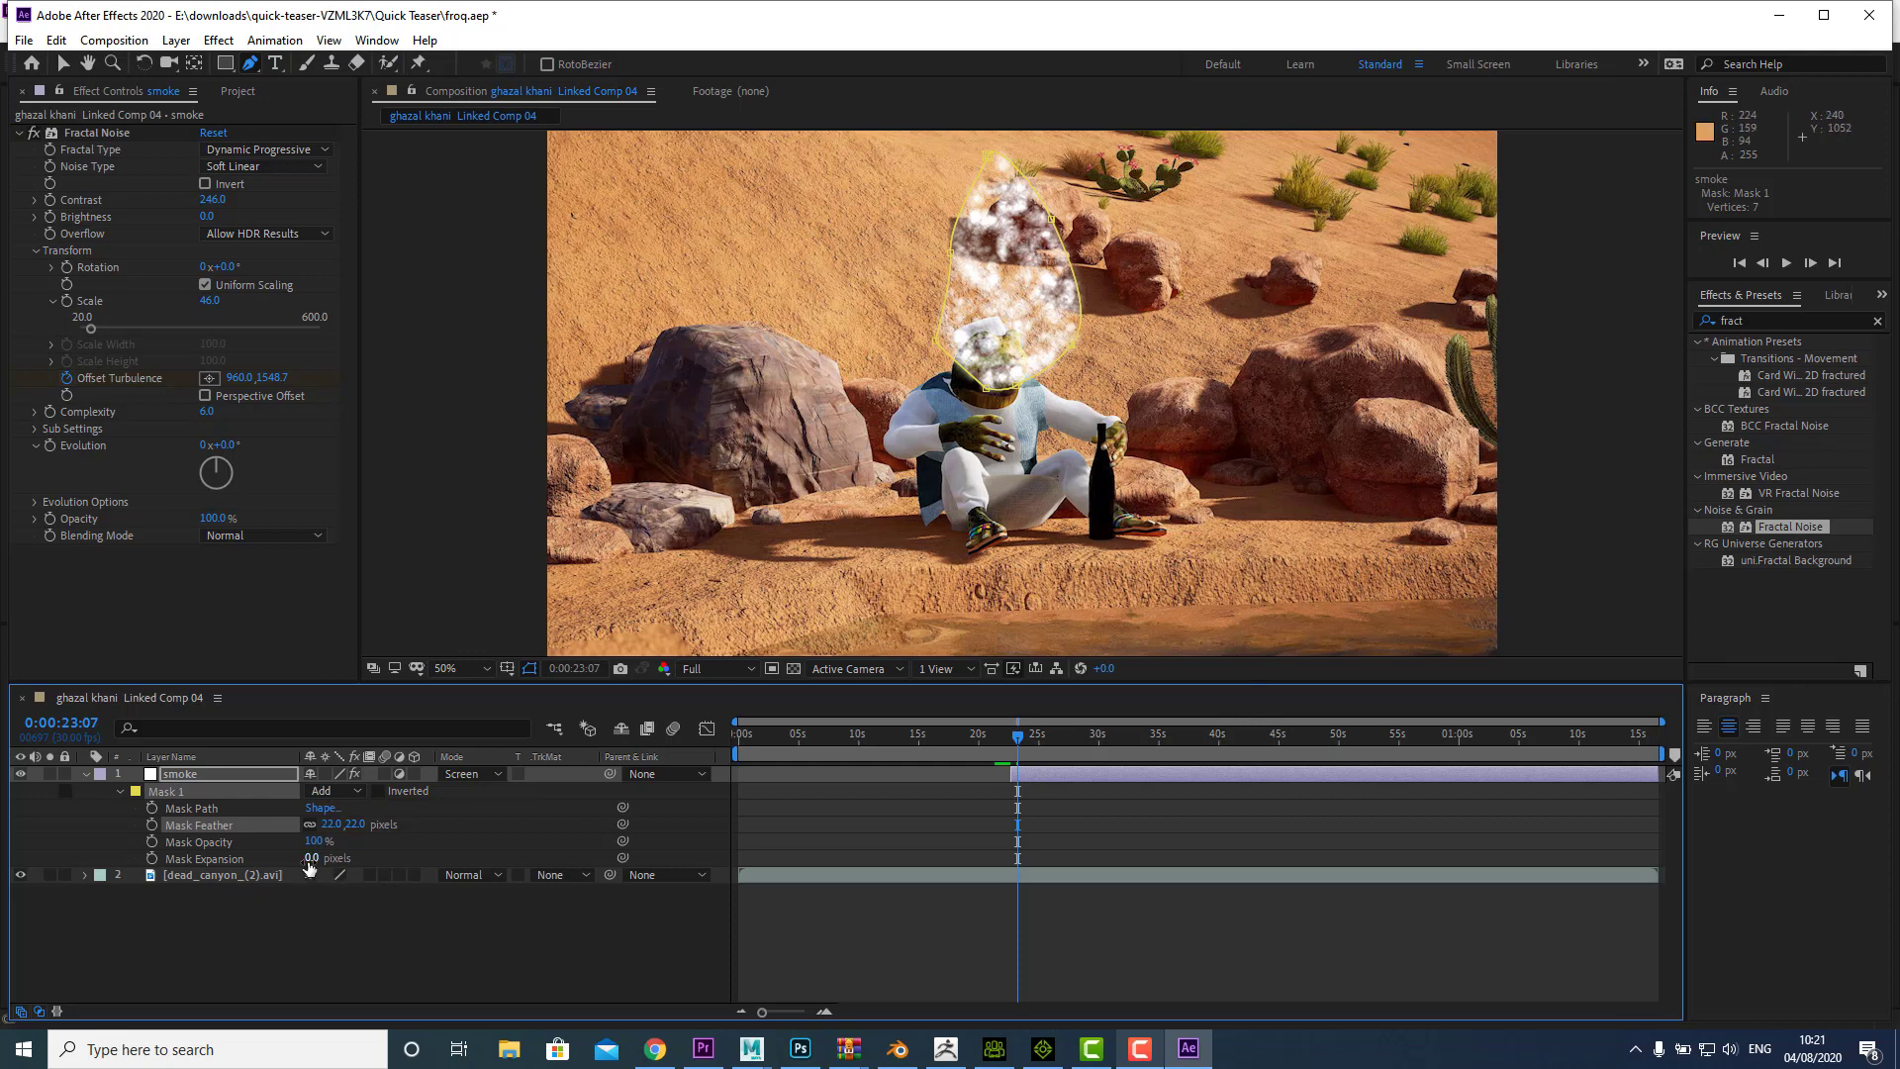
drag(311, 858, 292, 859)
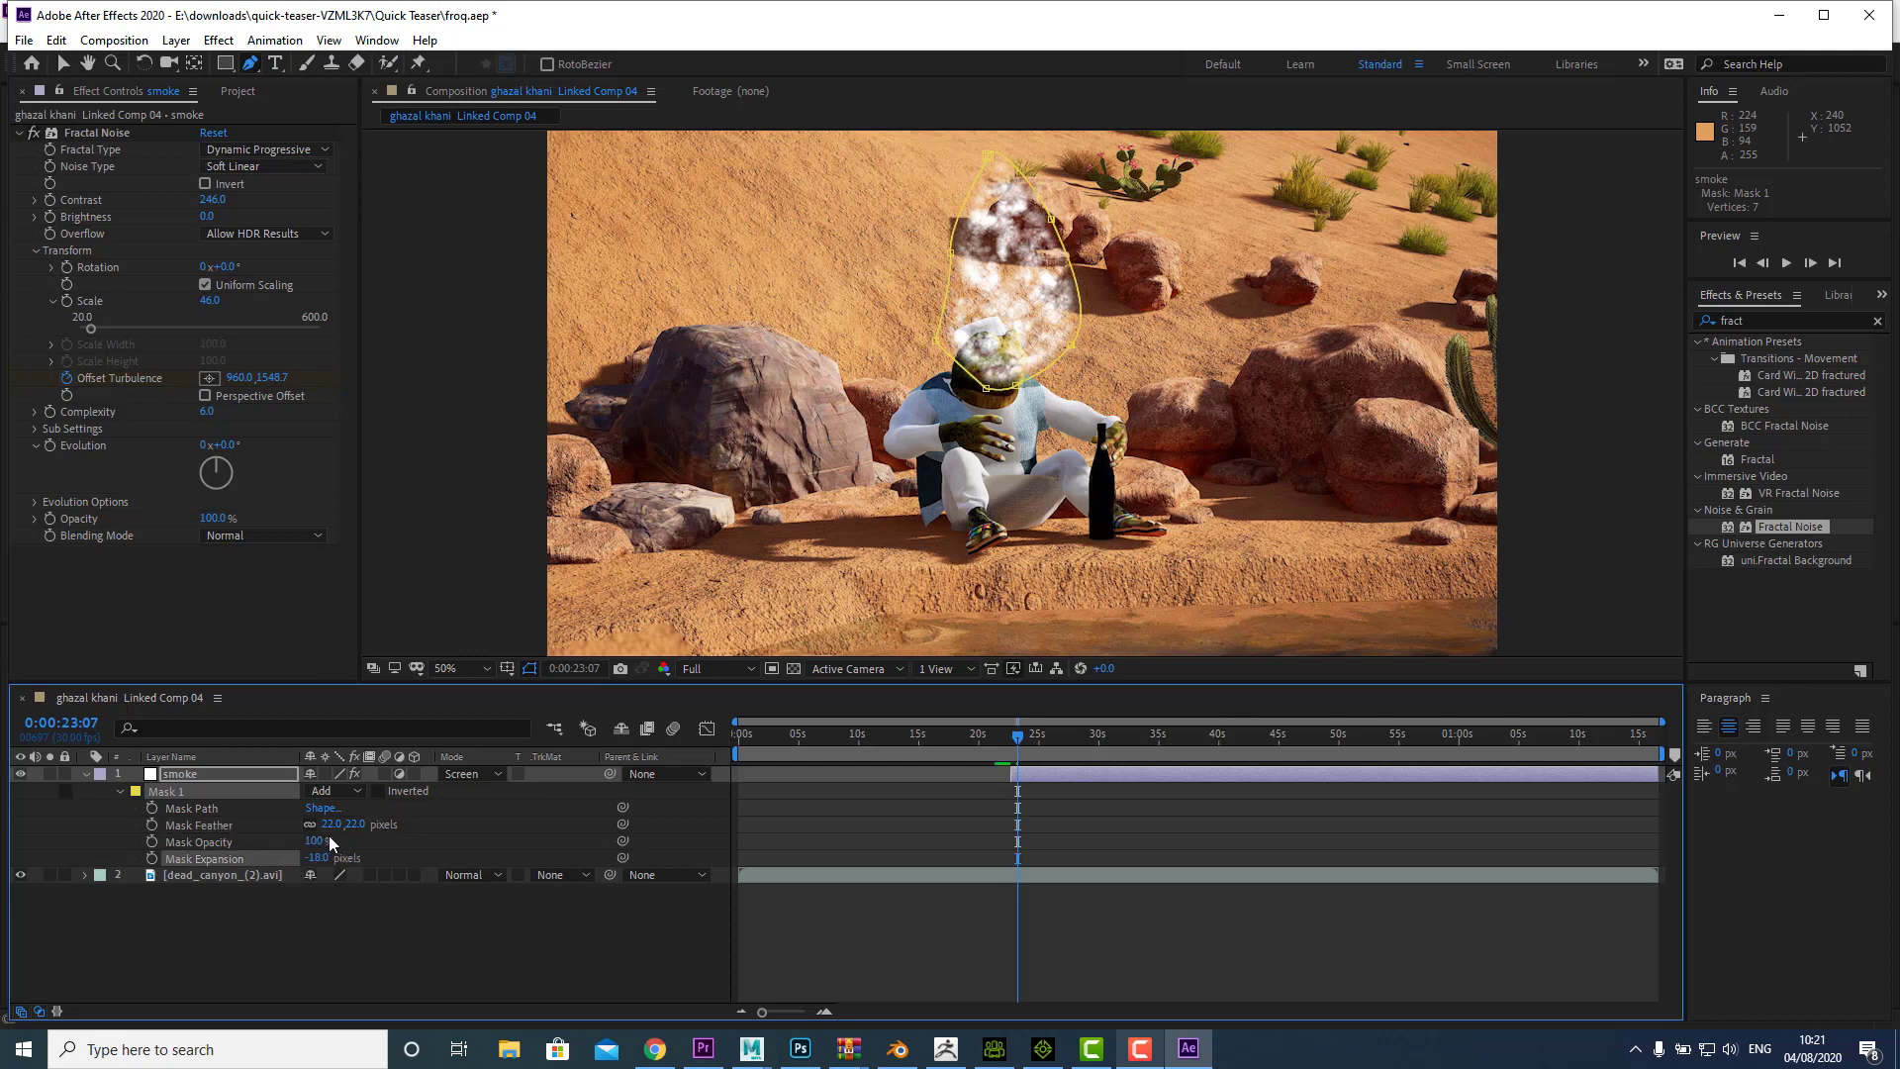
drag(330, 824, 386, 825)
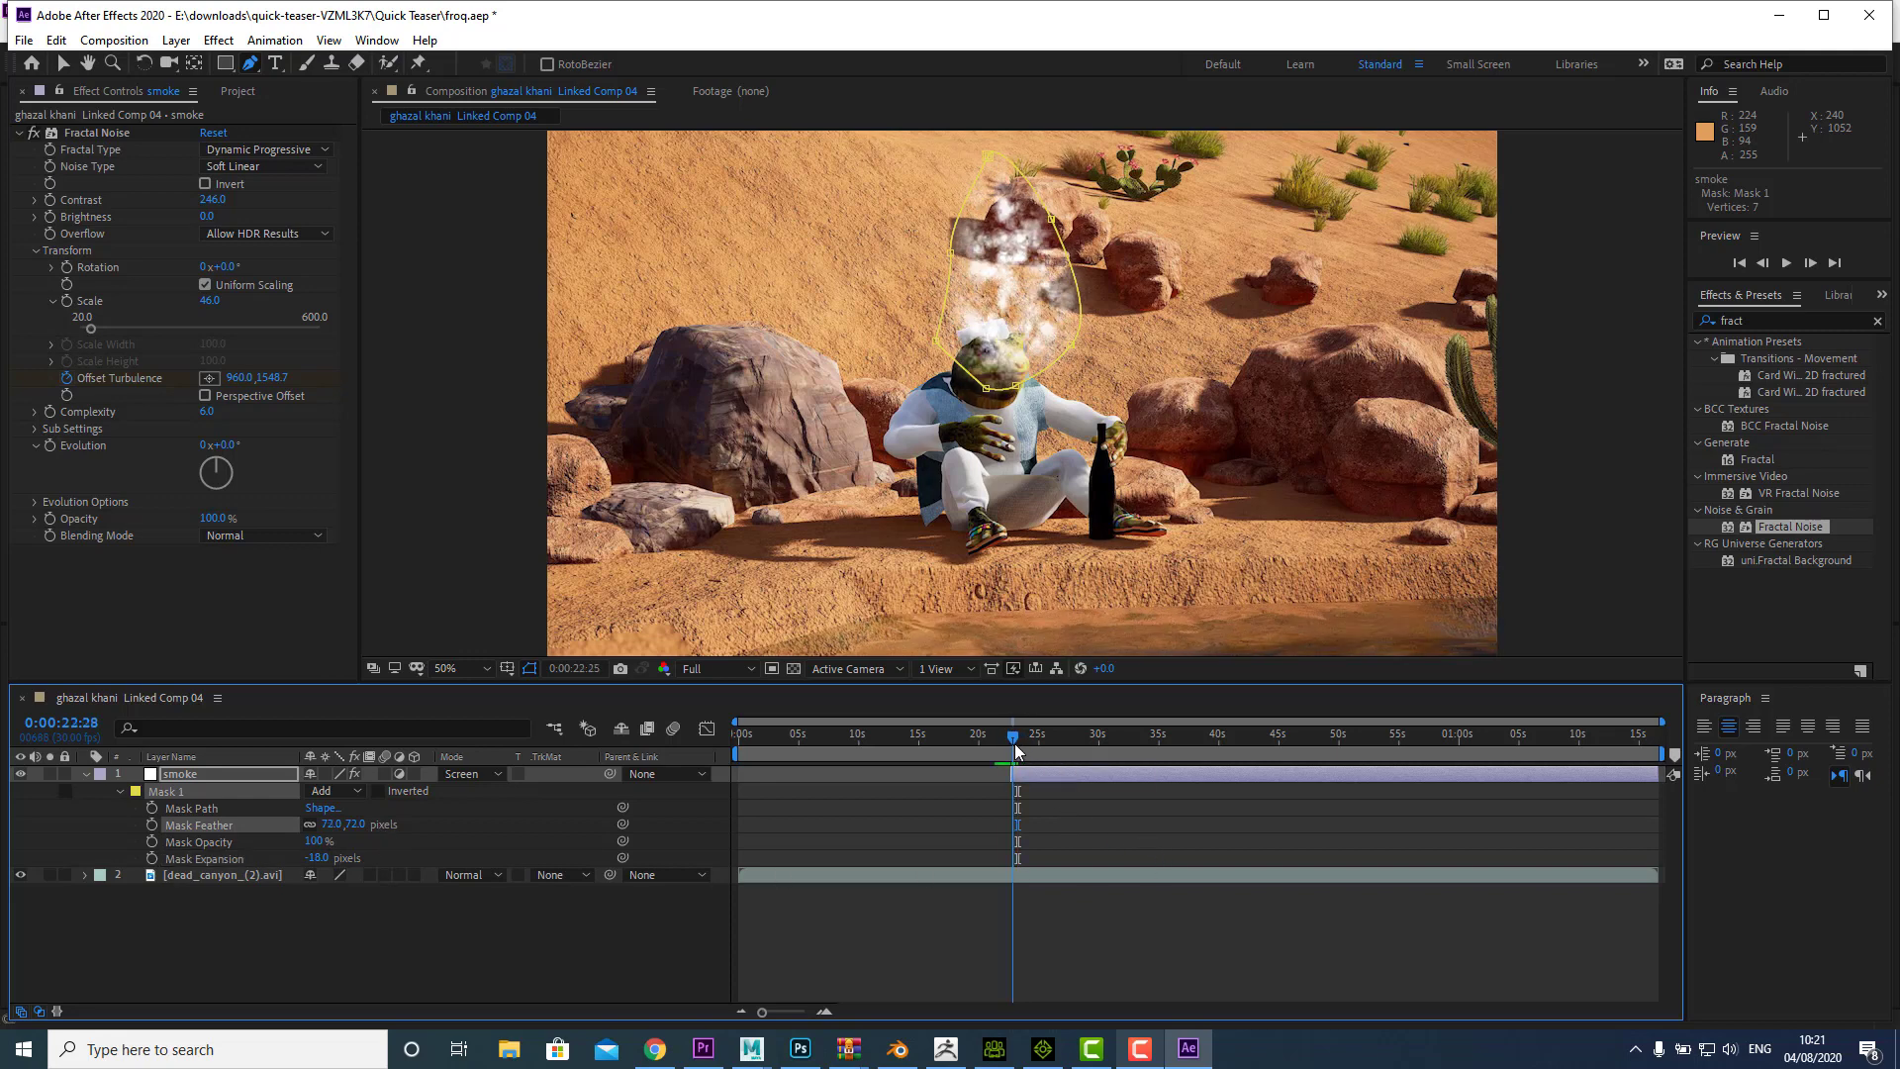
Step: Start the work area at the smoke layer's in point, 0:00:22:20, and preview the smoke
drag(1013, 744, 1014, 744)
click(1023, 774)
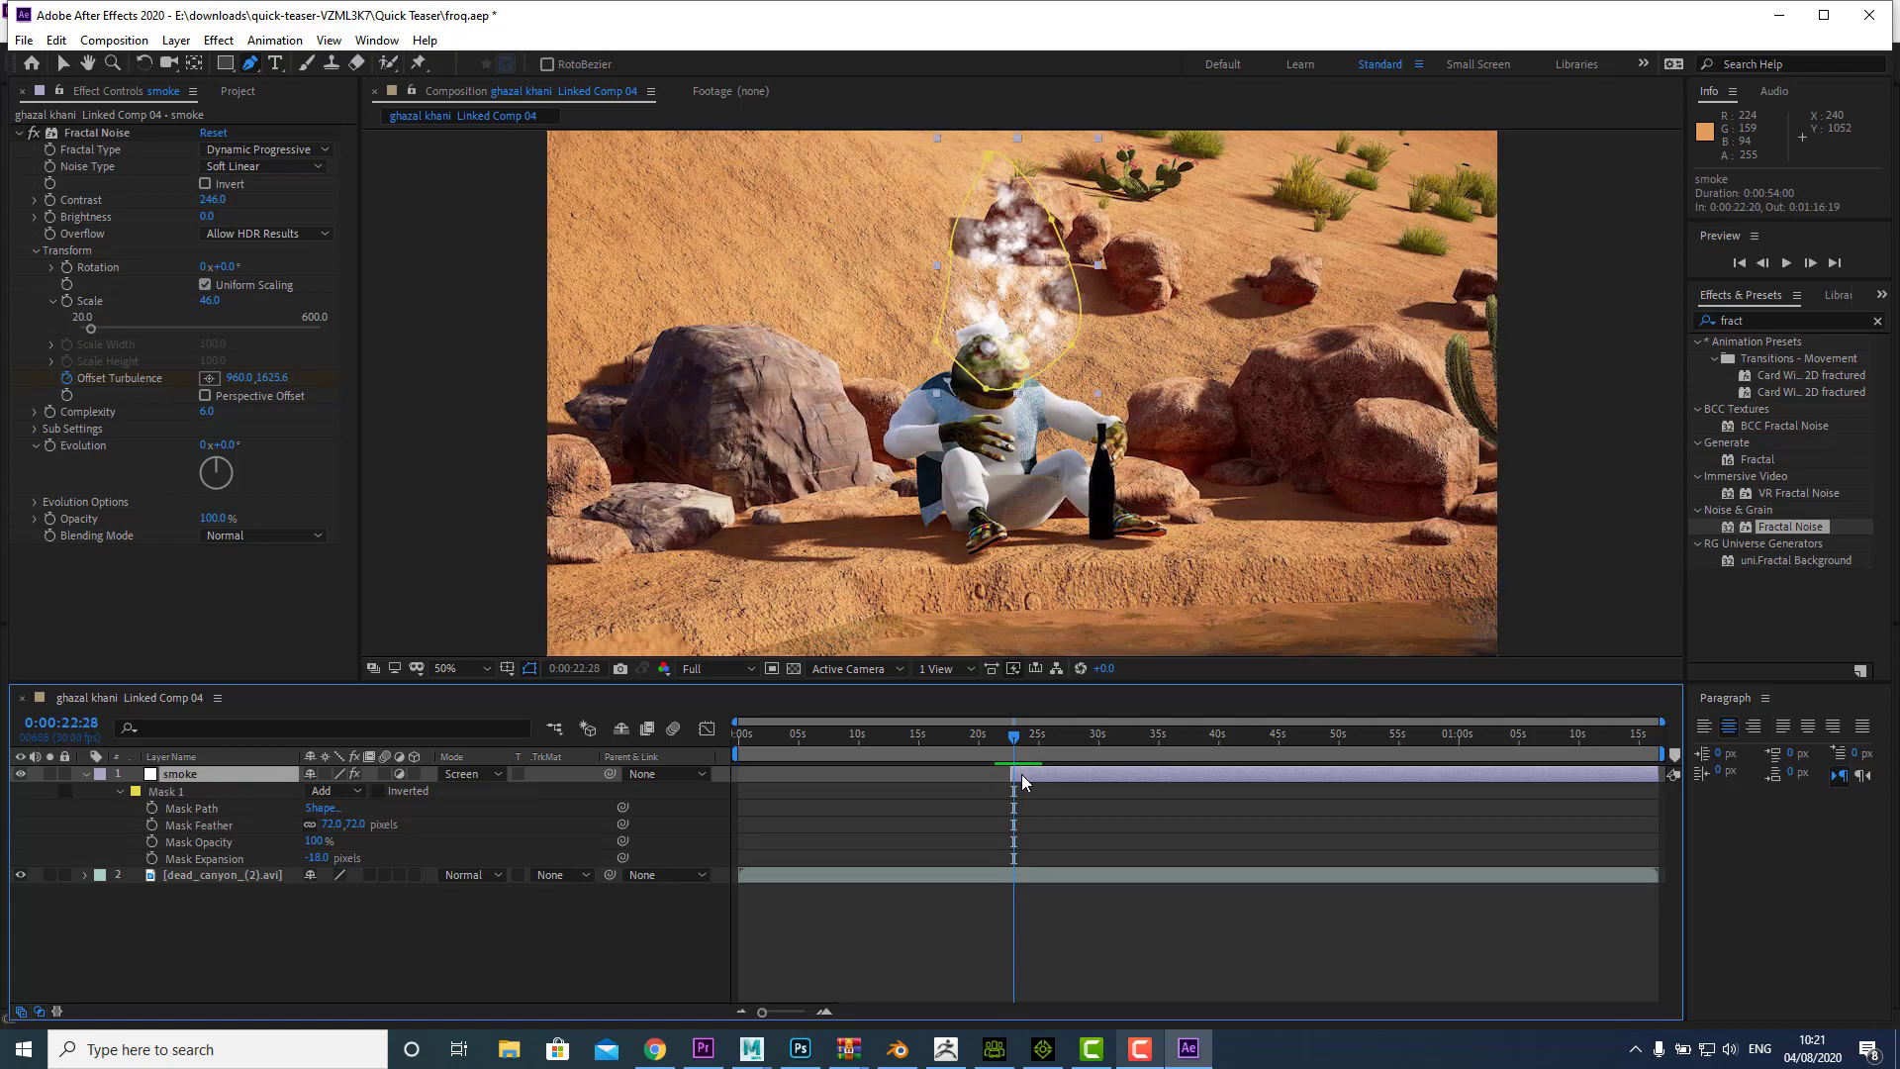
key(i)
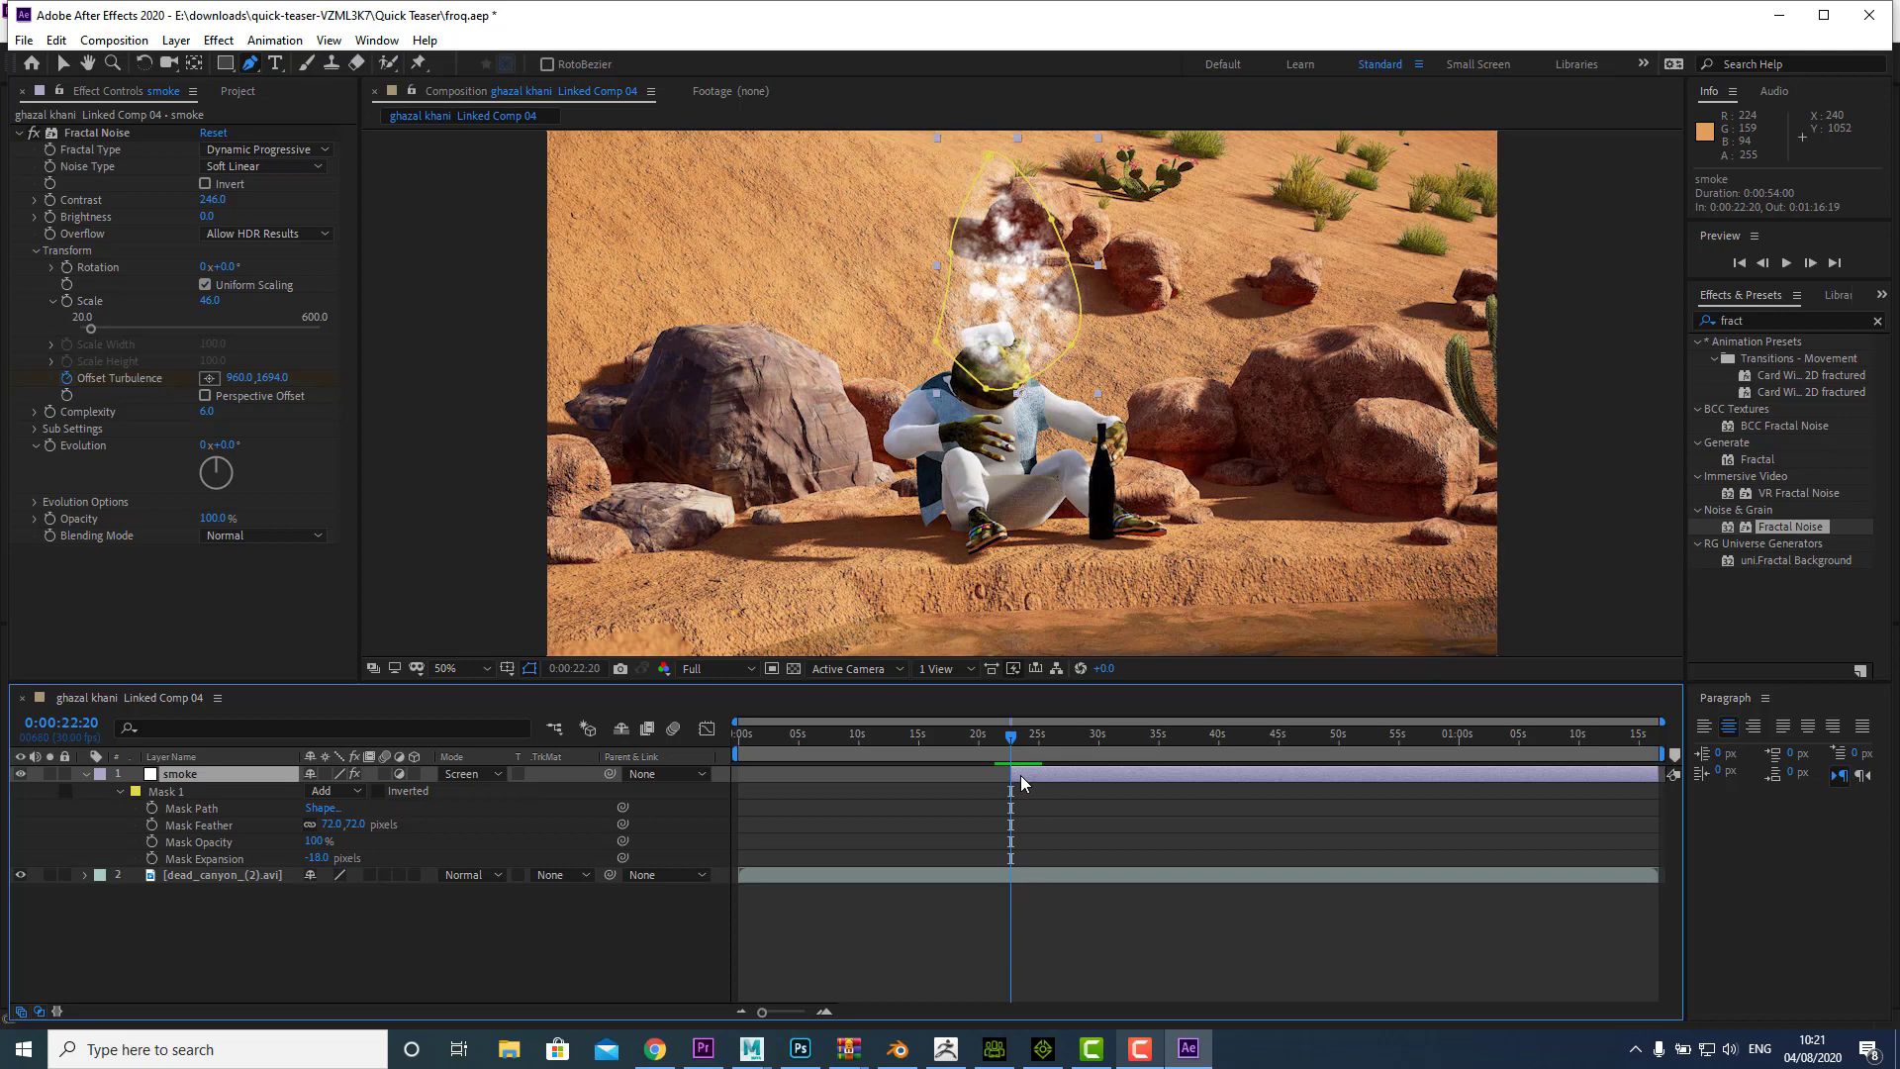
key(b)
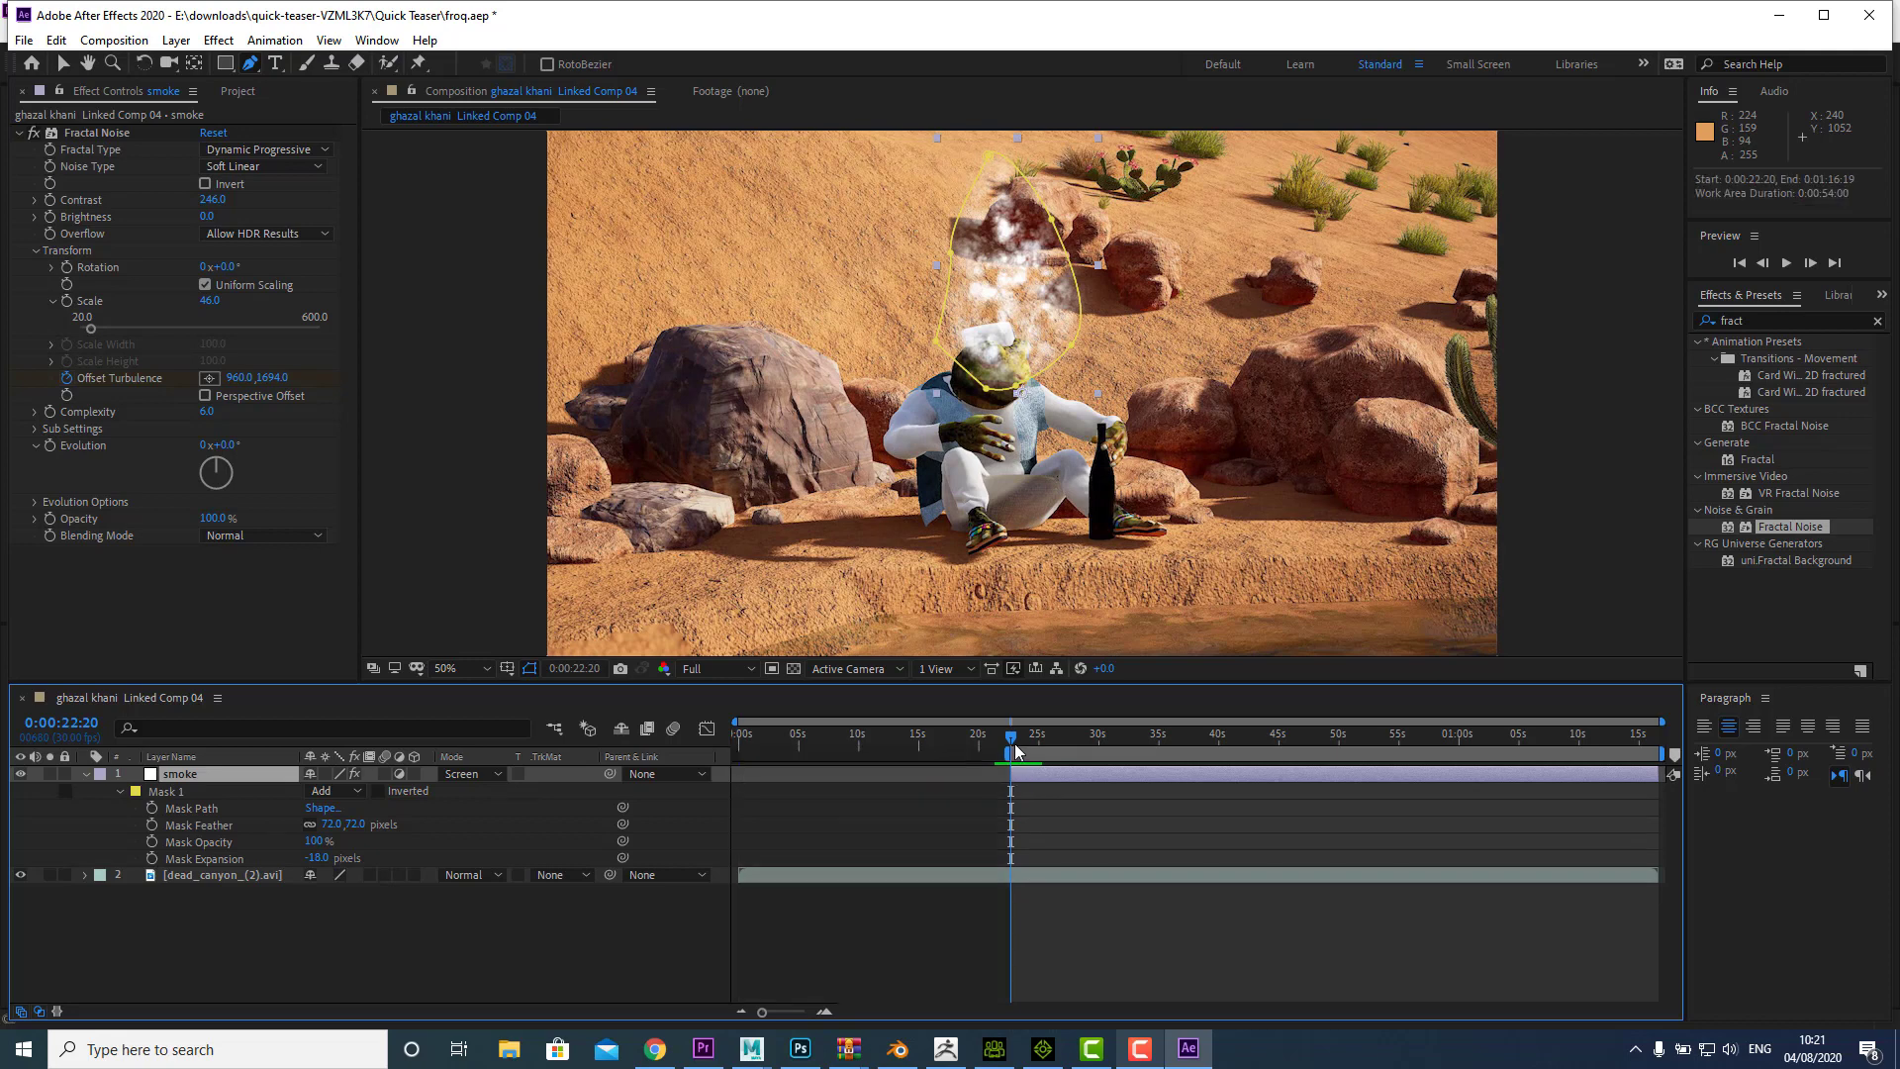
key(Page_Down)
key(Page_Down)
key(Page_Down)
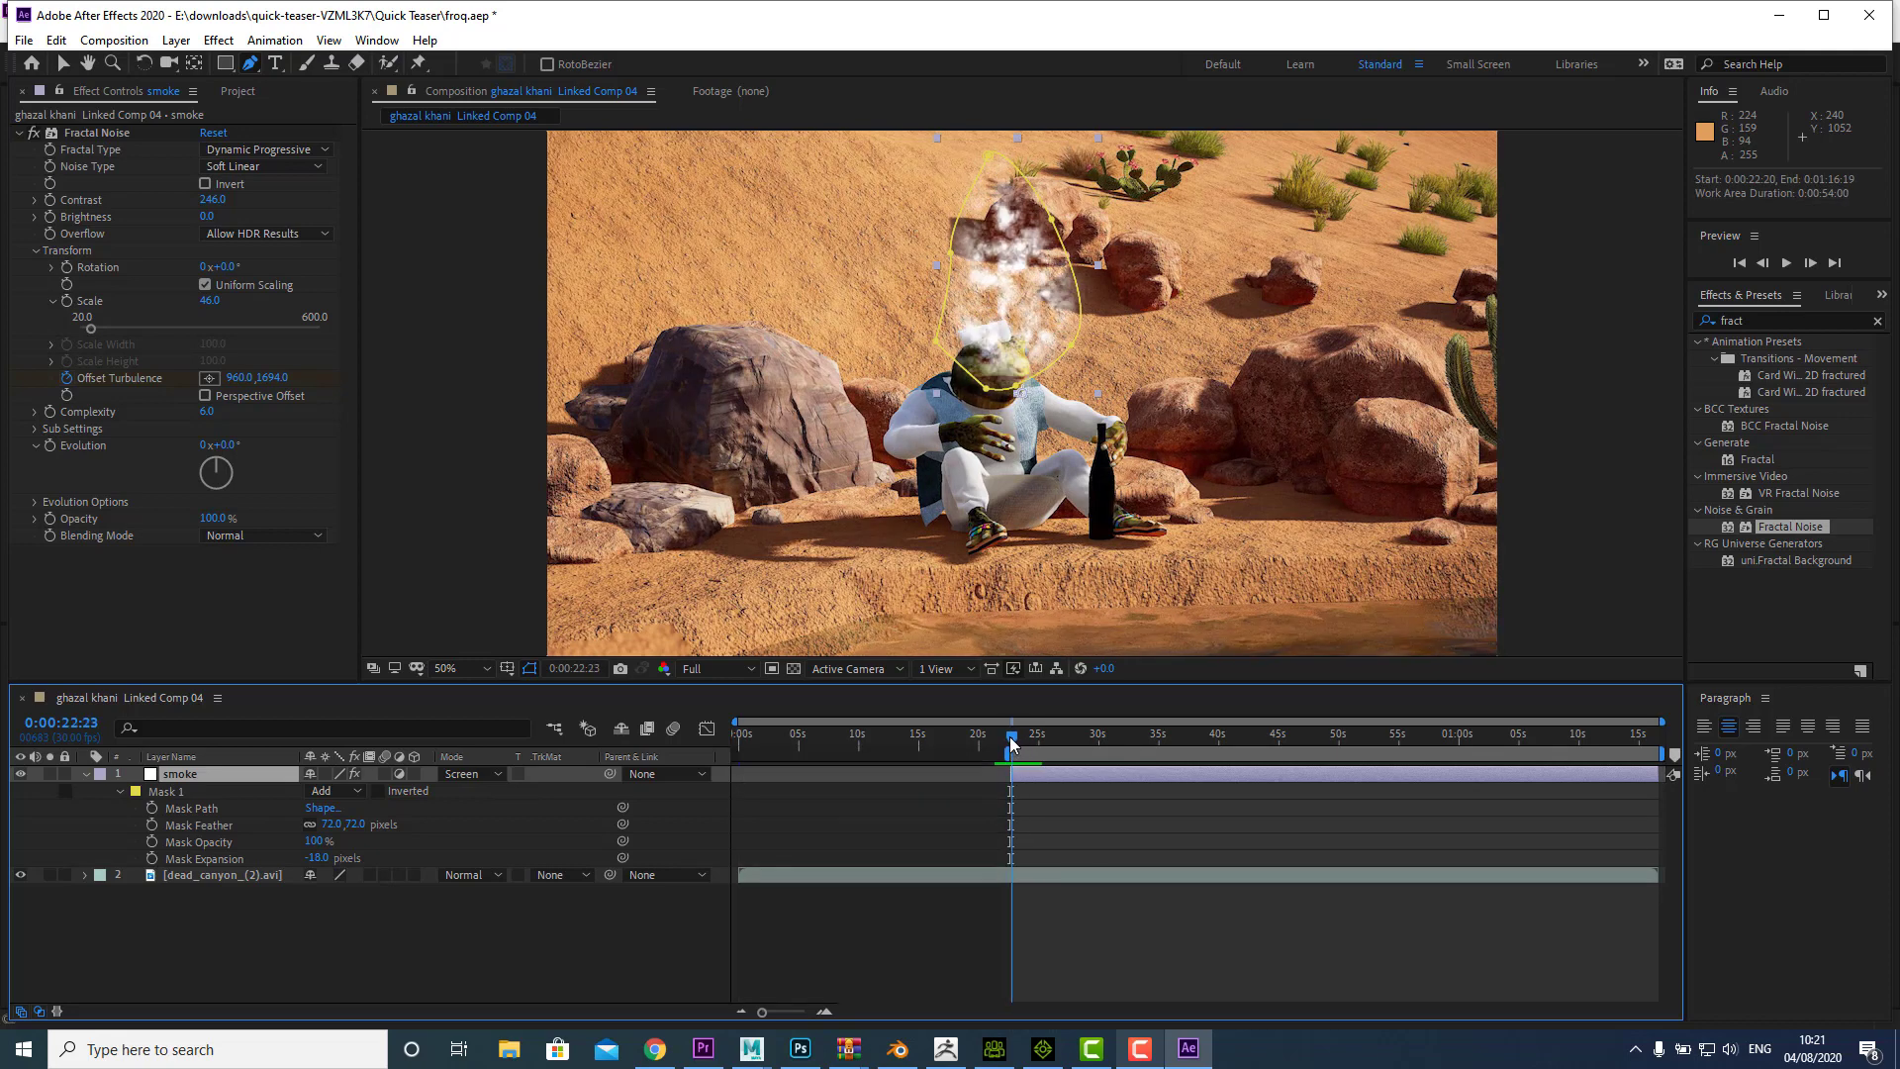
key(space)
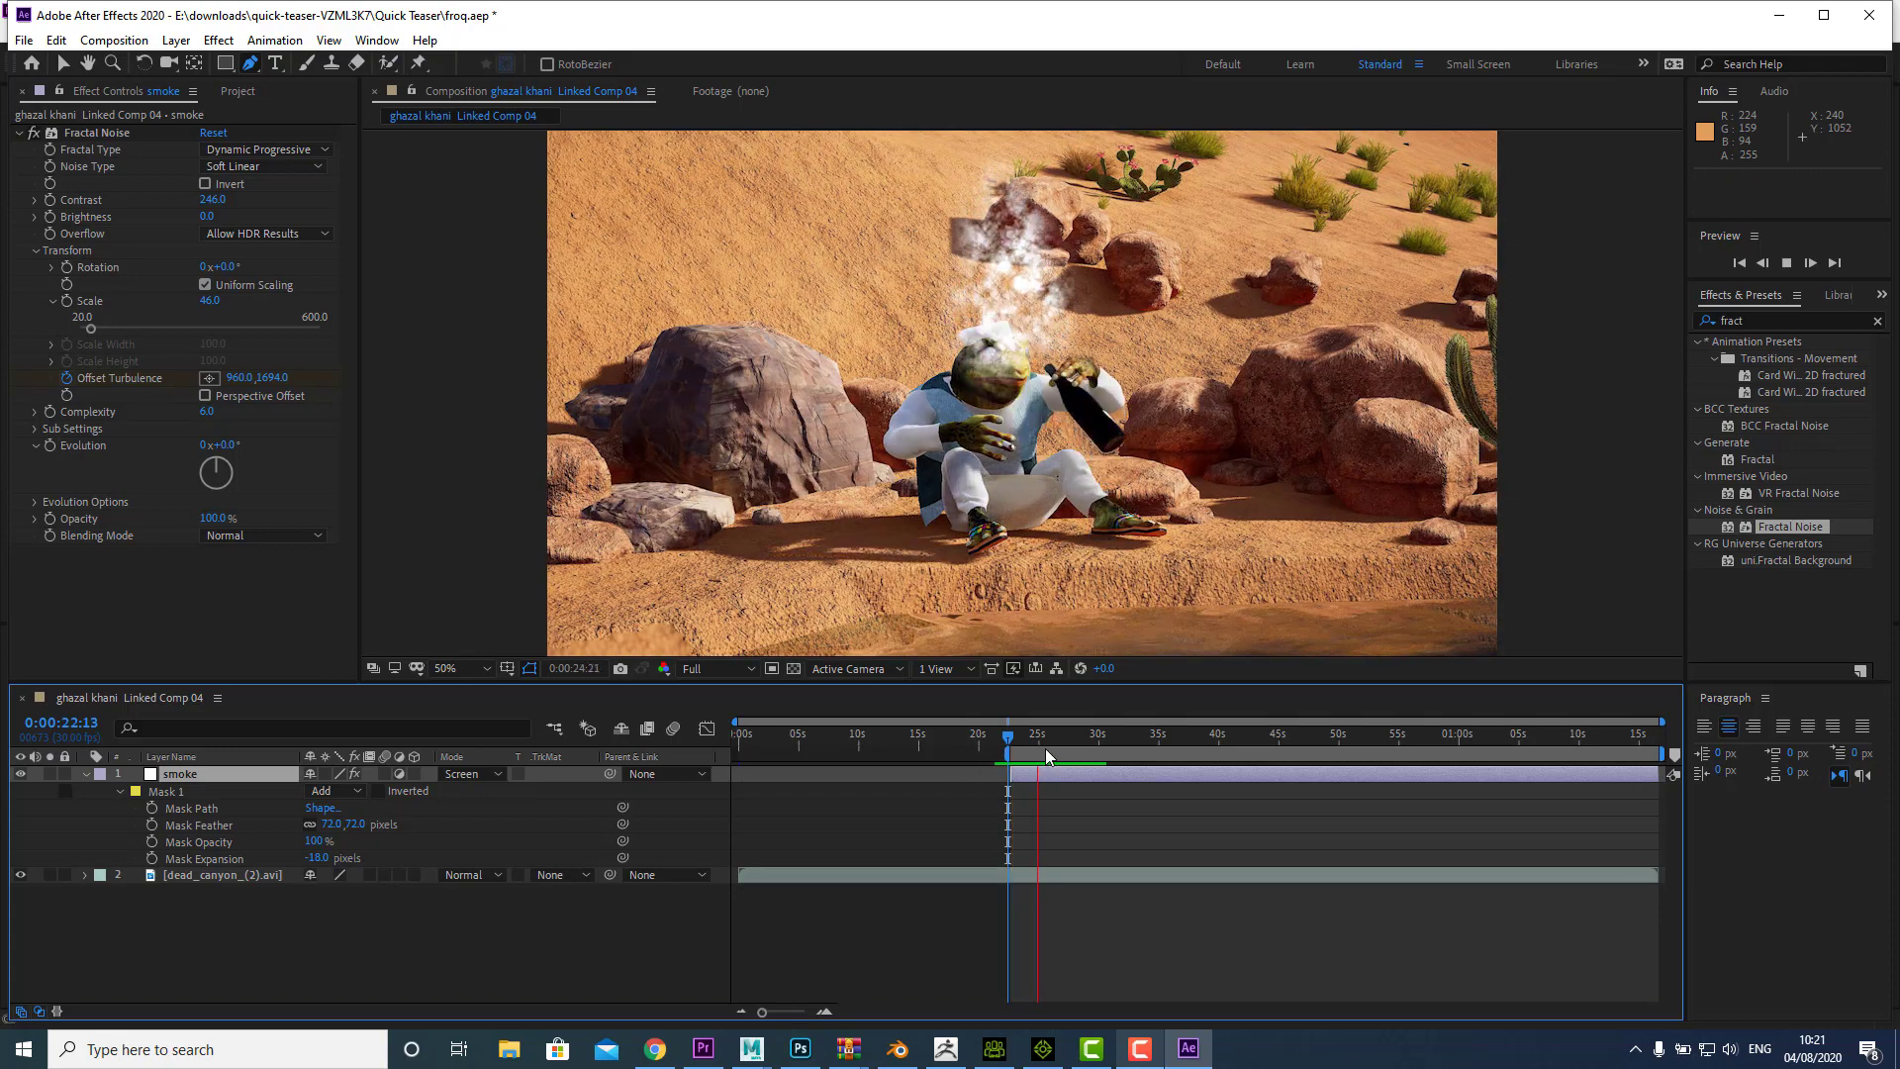
Step: Return to 0:00:22:20 and select the smoke layer's Mask Path property
drag(1024, 734, 1012, 737)
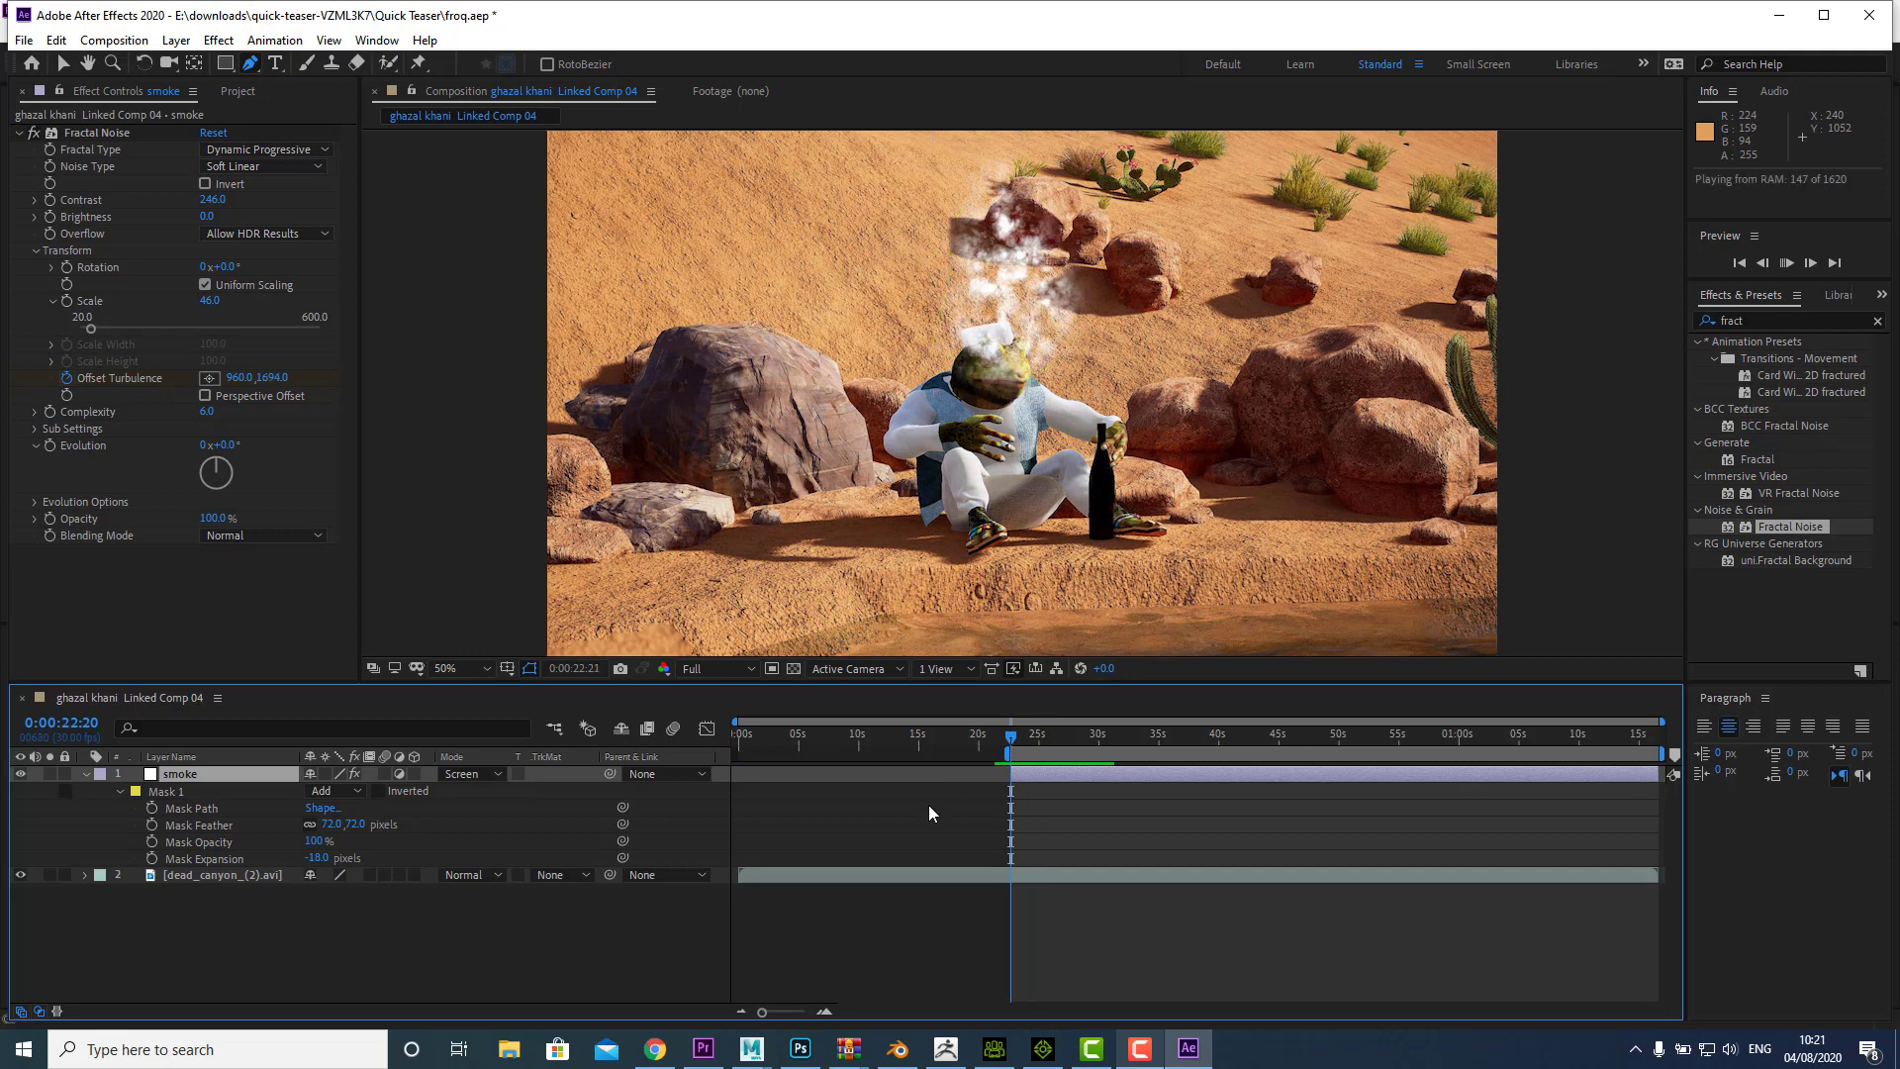
click(1019, 774)
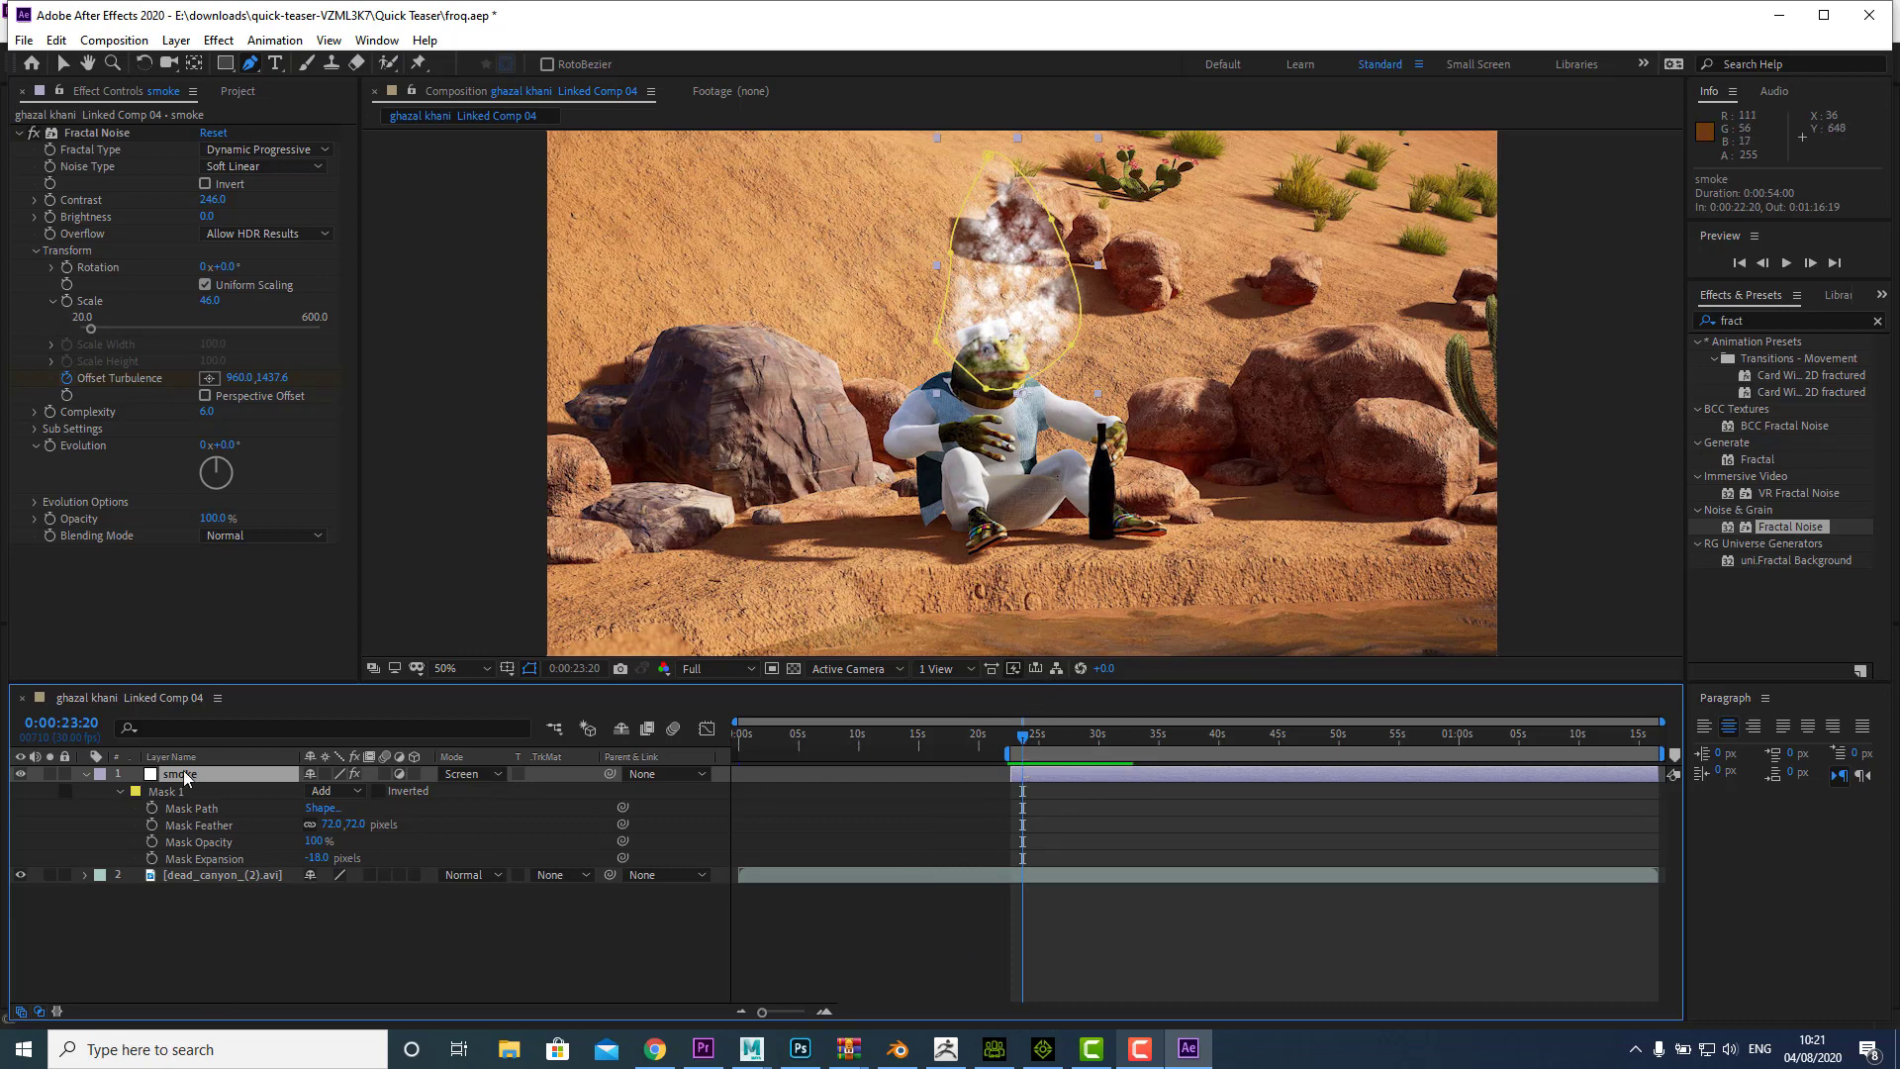
click(188, 808)
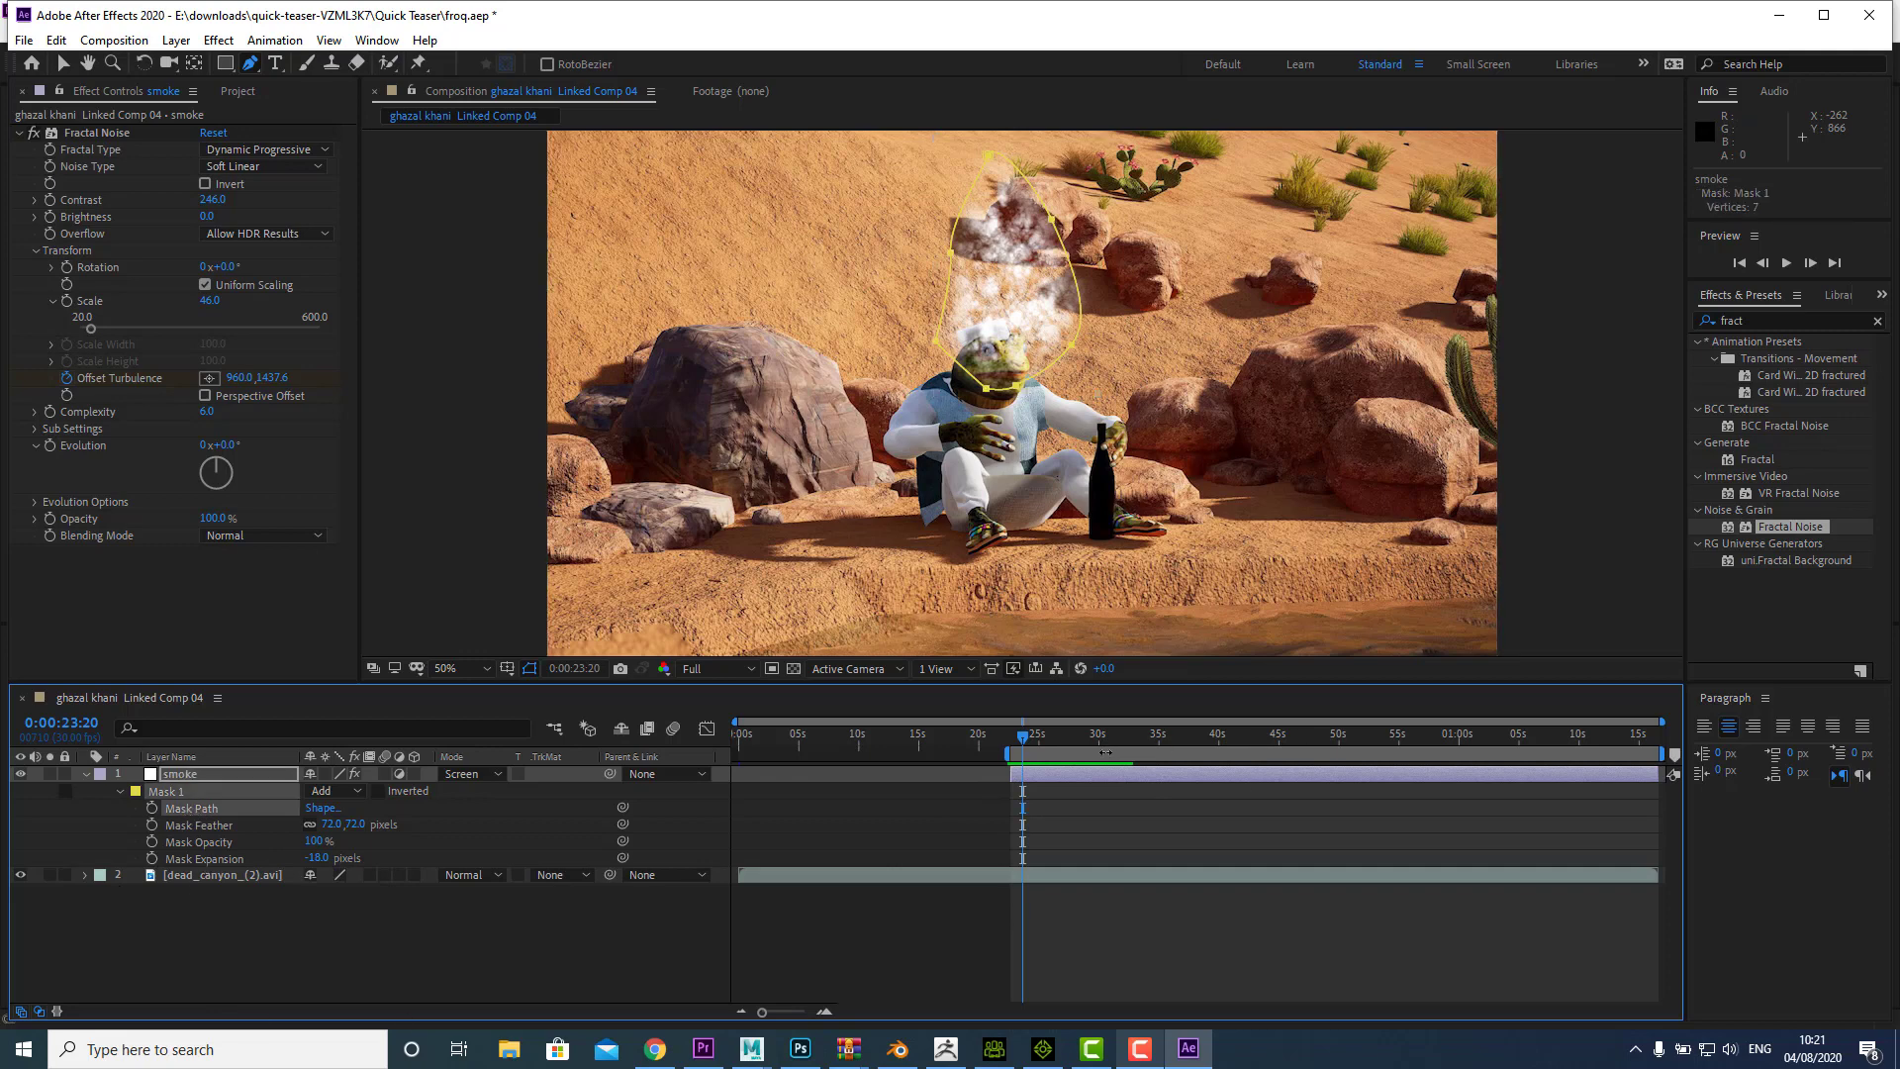
Step: At 0:00:22:20, drag the mask's top point down onto the frog's head and keyframe Mask Path
key(shift+Page_Up)
key(shift+Page_Up)
key(shift+Page_Up)
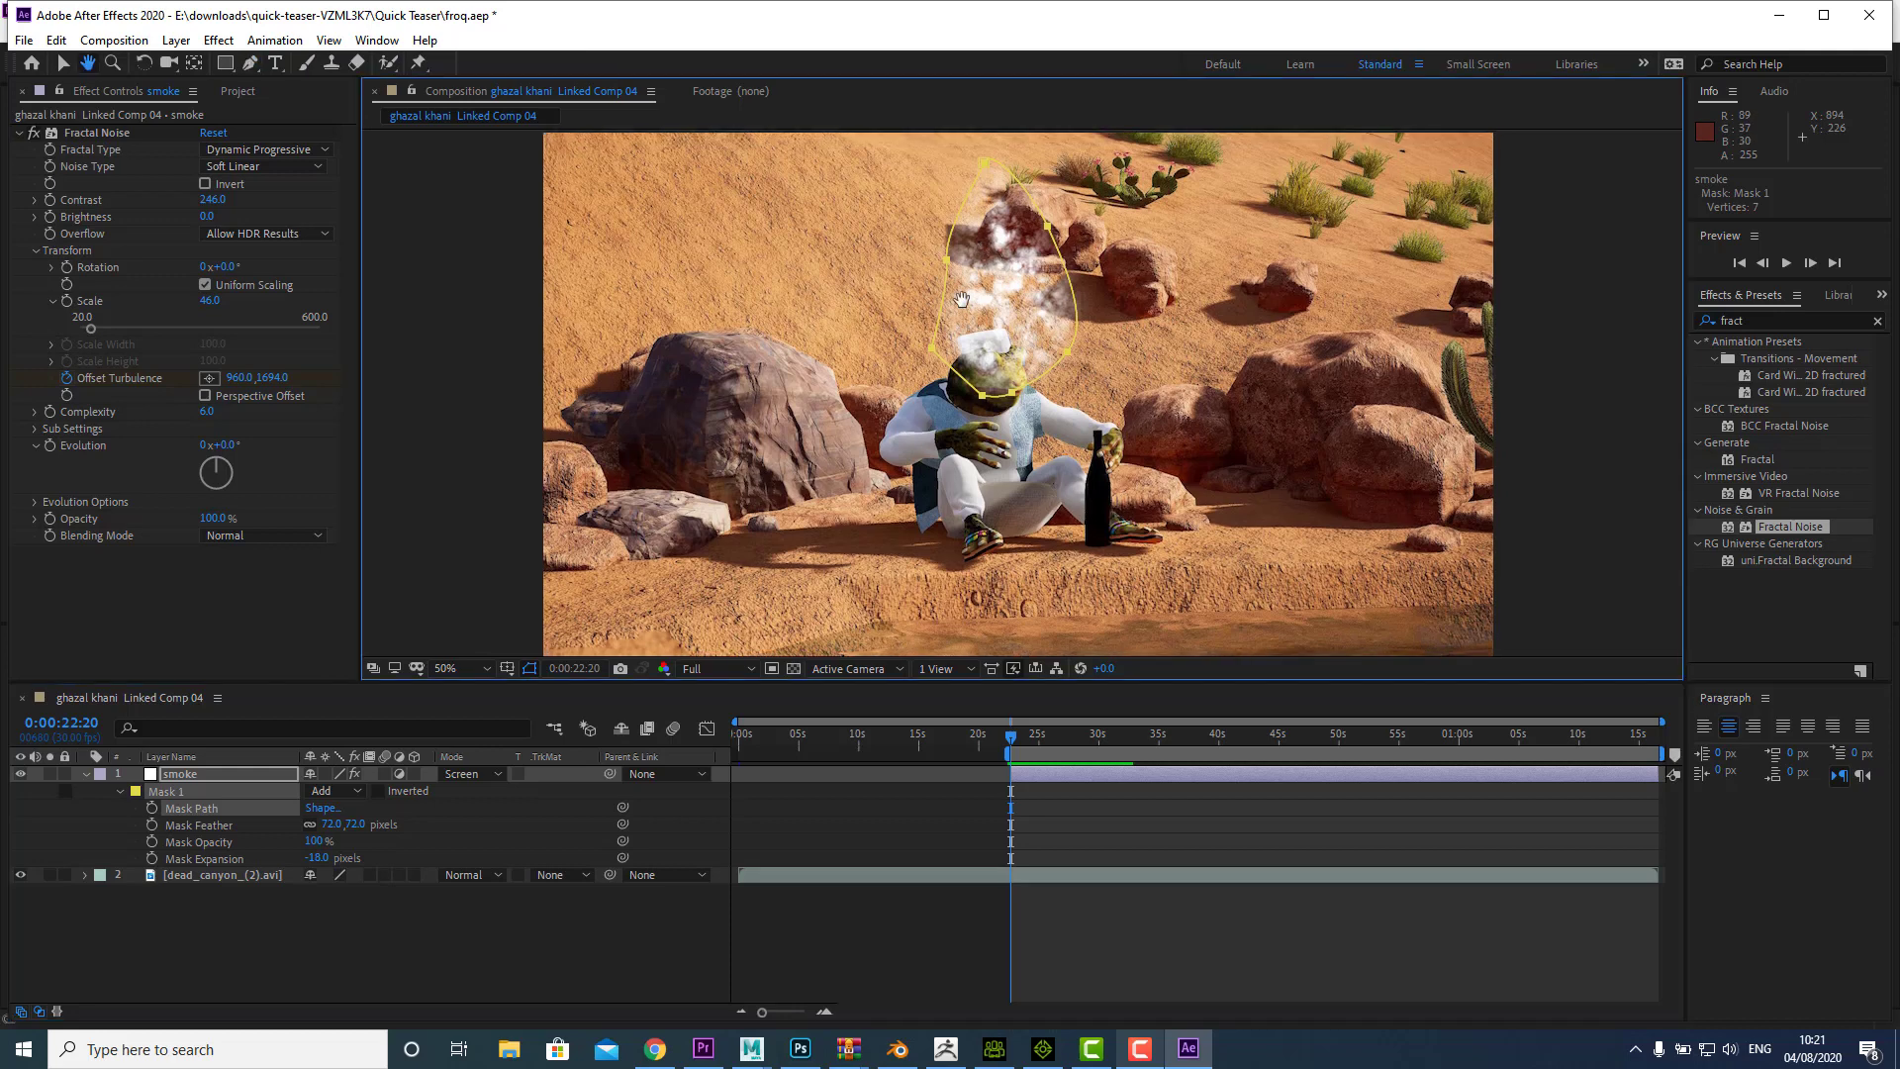
drag(999, 252, 1000, 367)
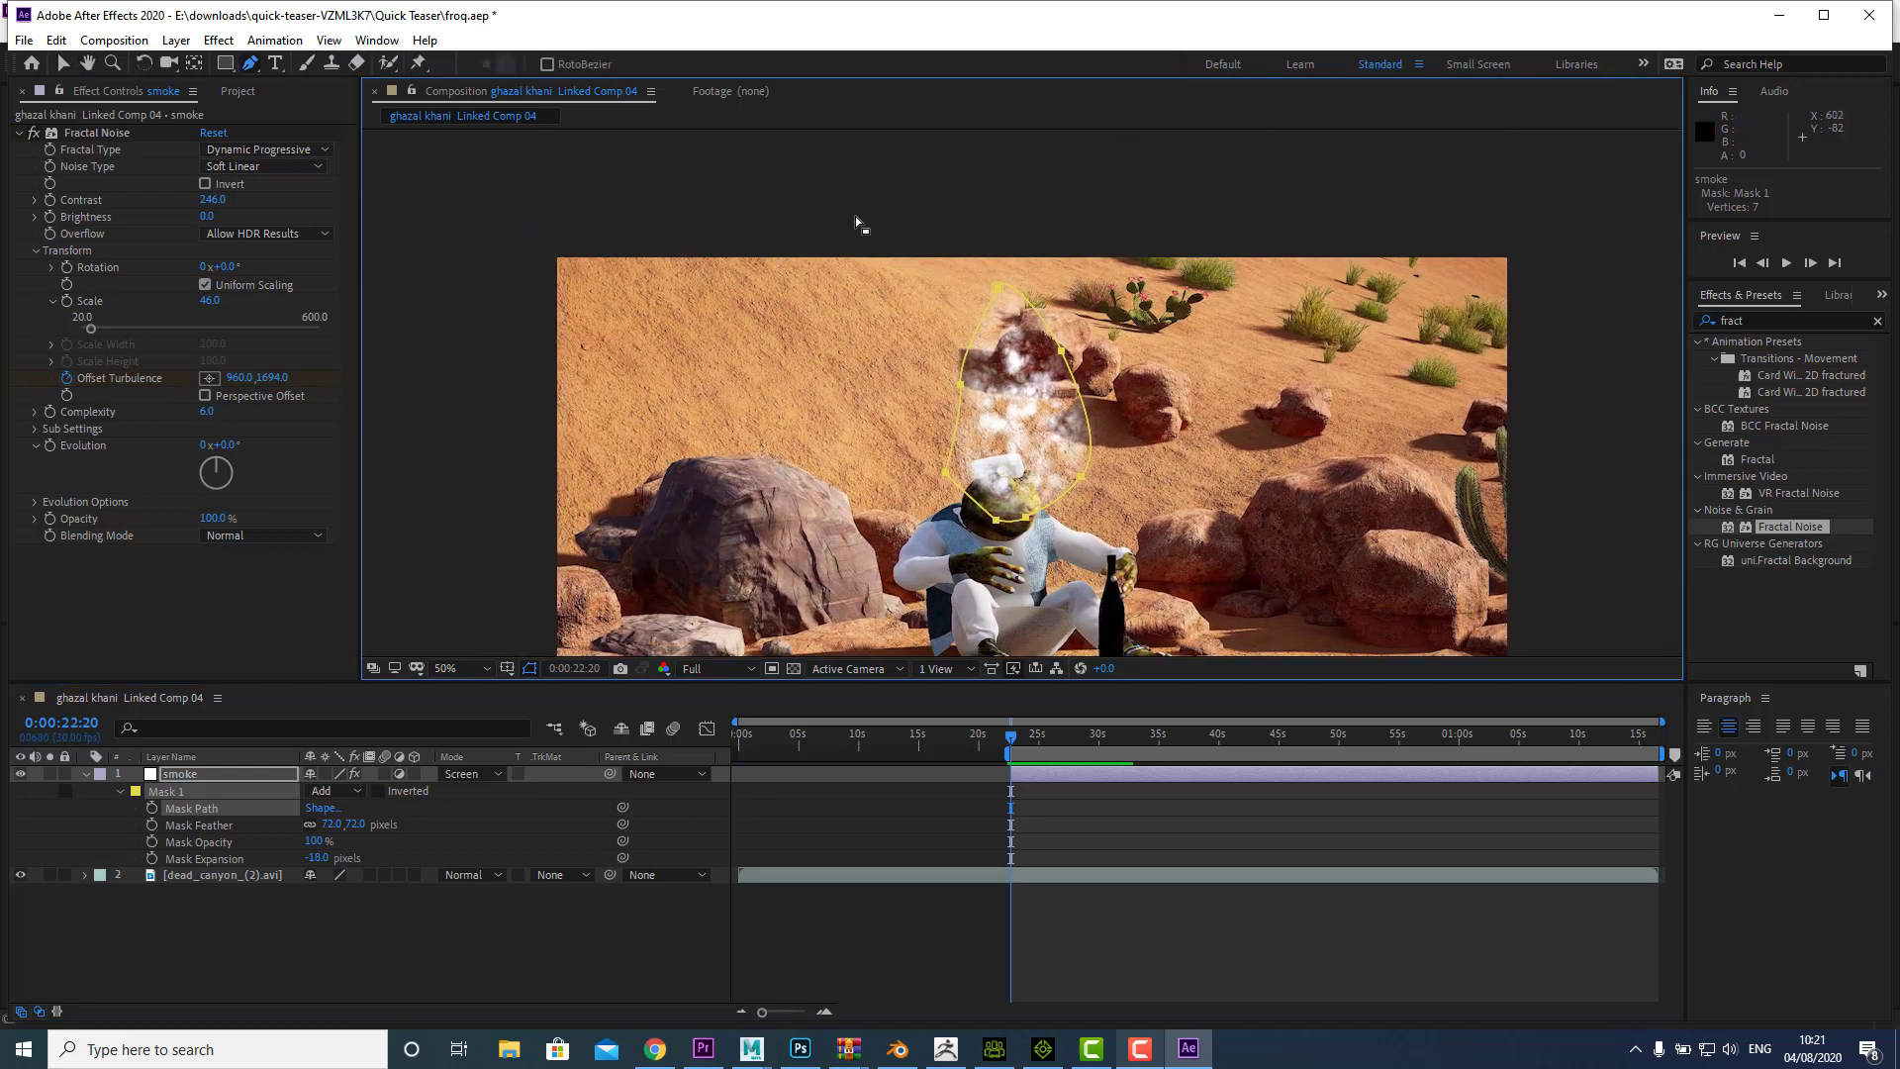
mouse_move(1083, 386)
mouse_down()
mouse_move(1190, 450)
mouse_move(1168, 445)
mouse_up()
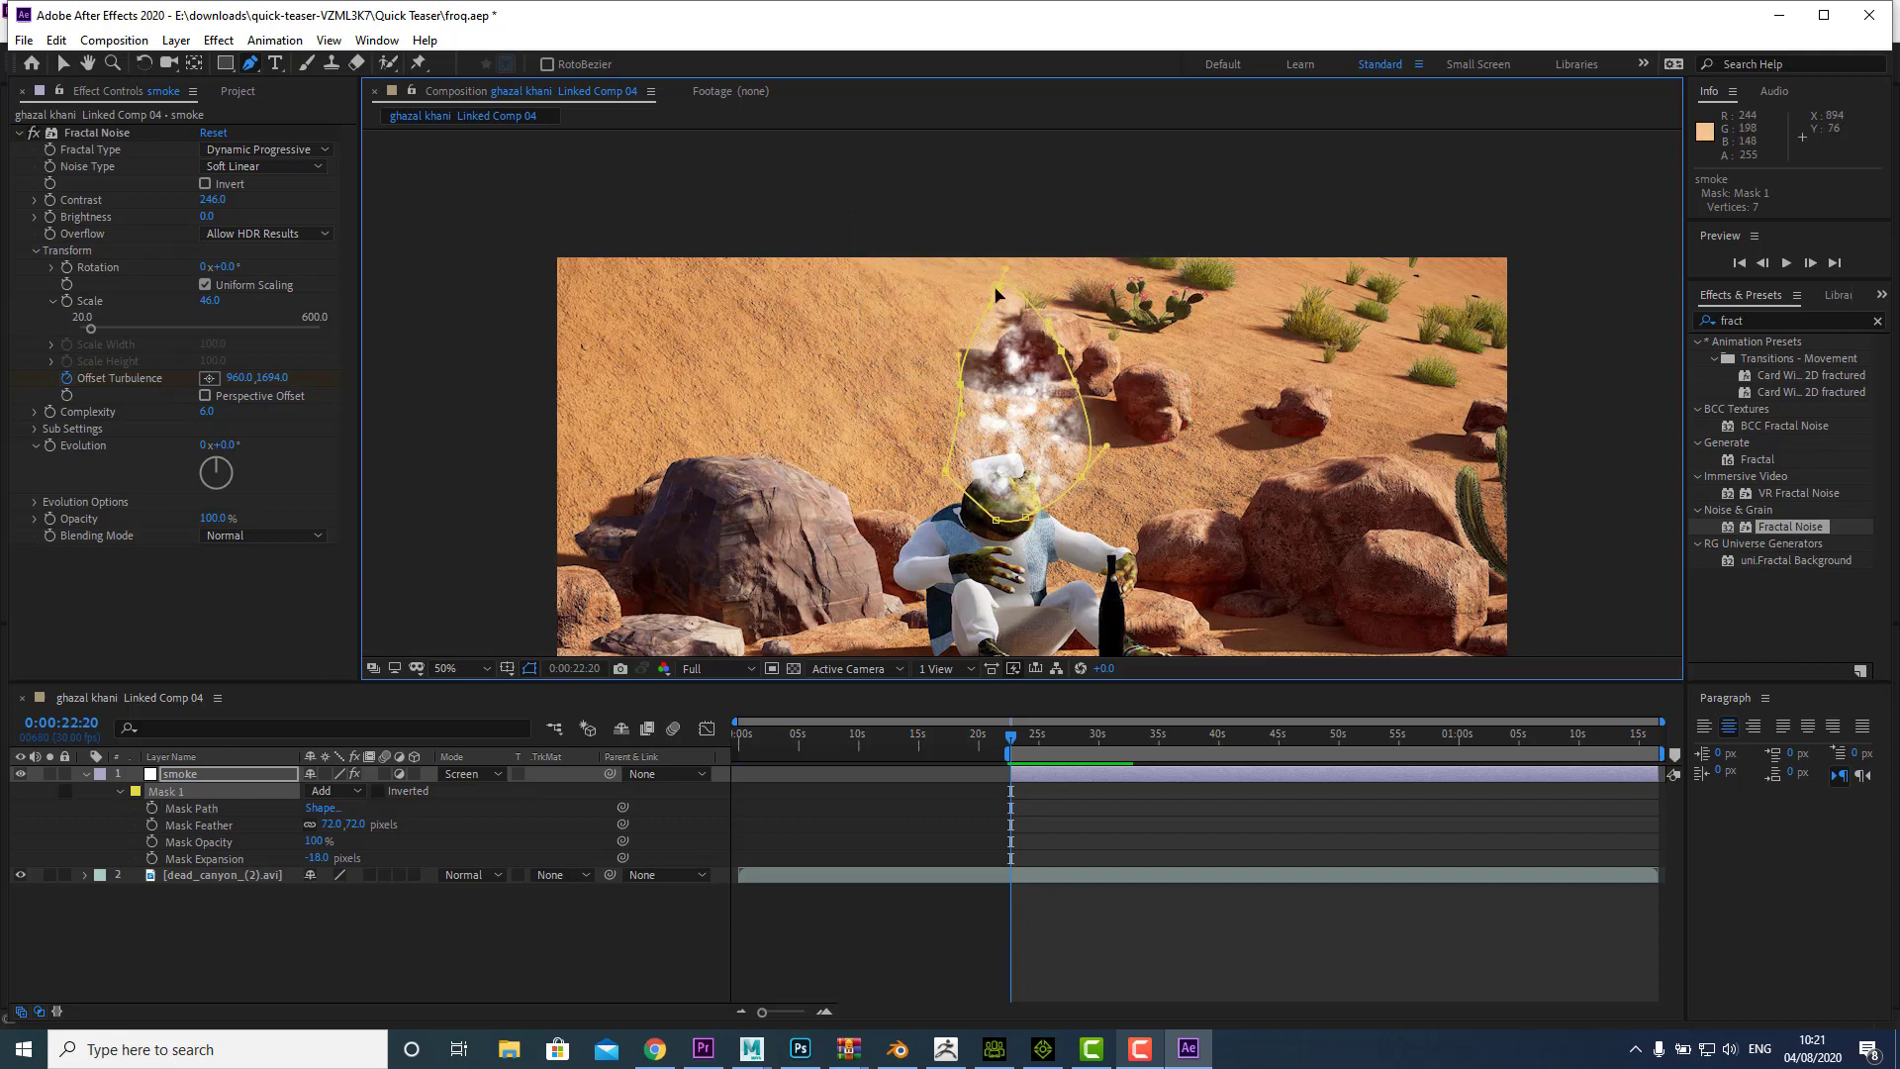
drag(997, 295, 1007, 366)
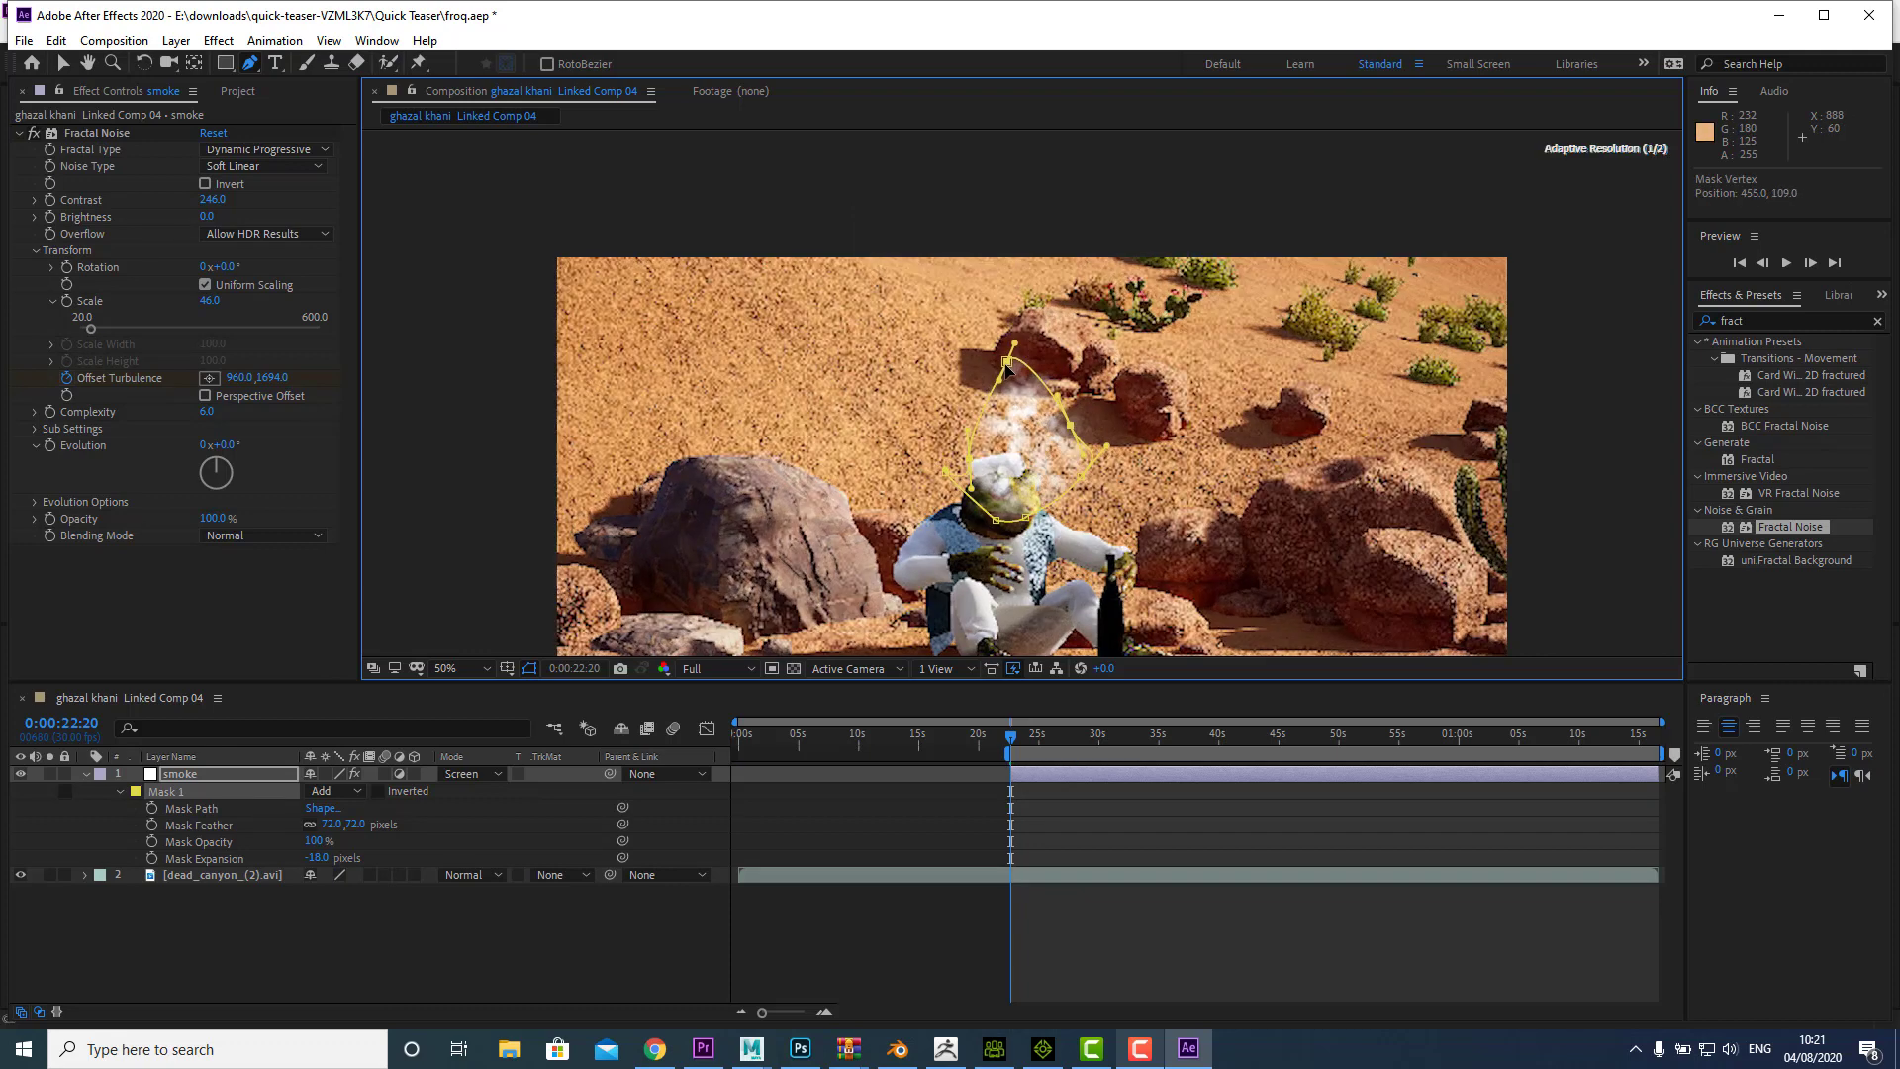
drag(1007, 367, 1003, 460)
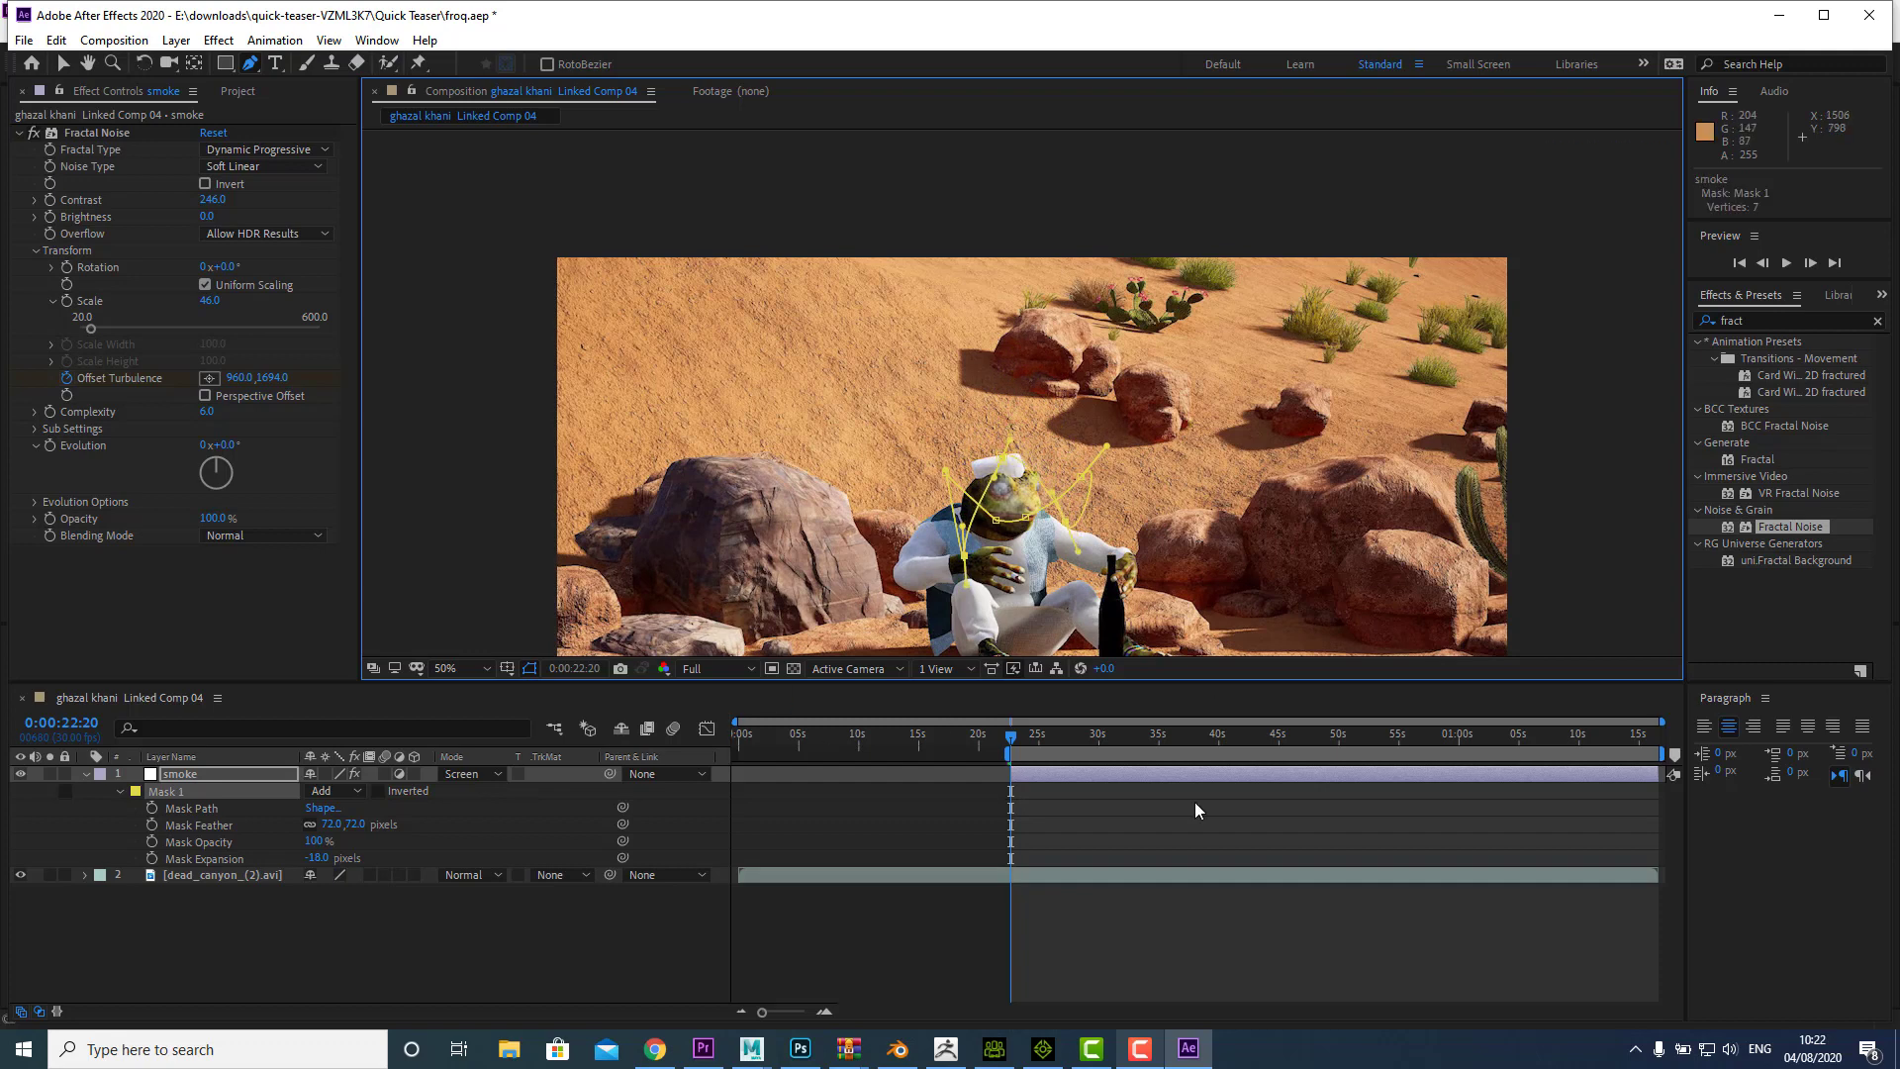
click(153, 808)
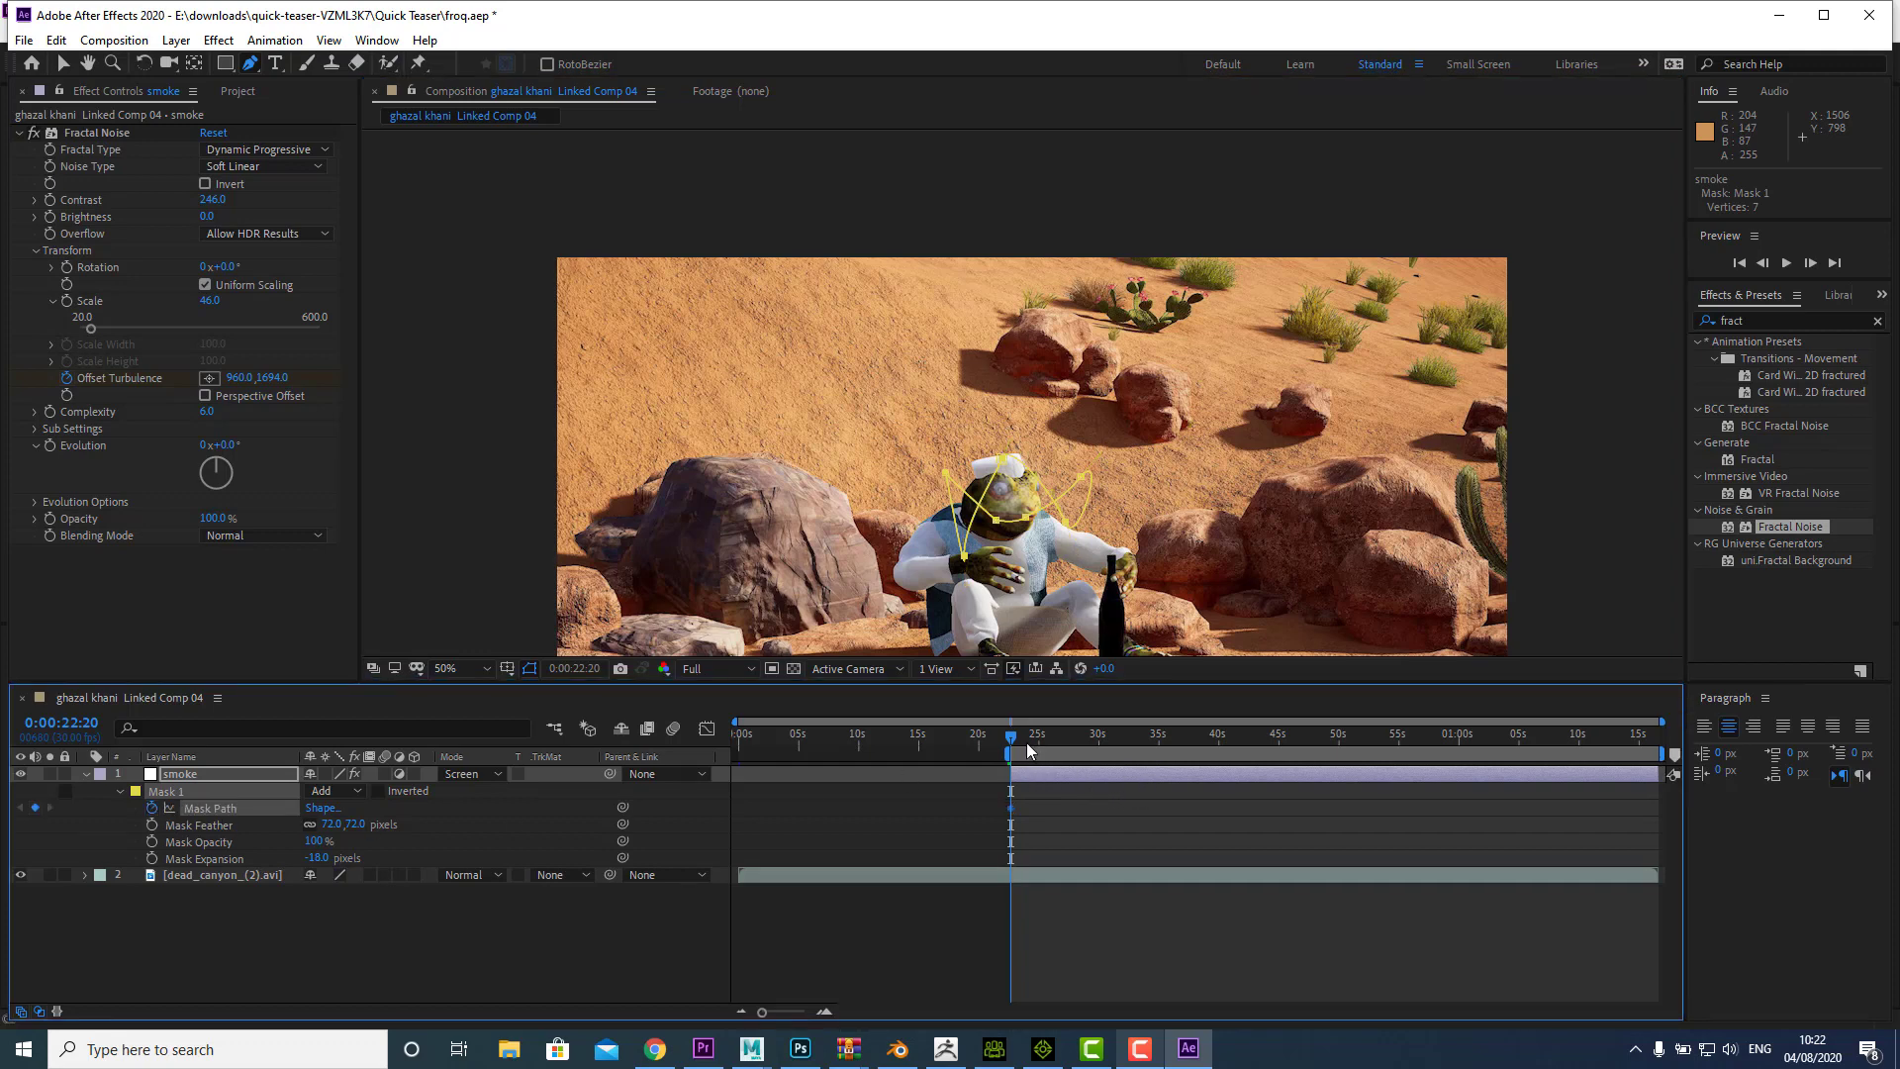
Step: At 0:00:24:19, stretch the mask up to the rocks and smooth it into a tall teardrop
drag(1027, 743, 1038, 745)
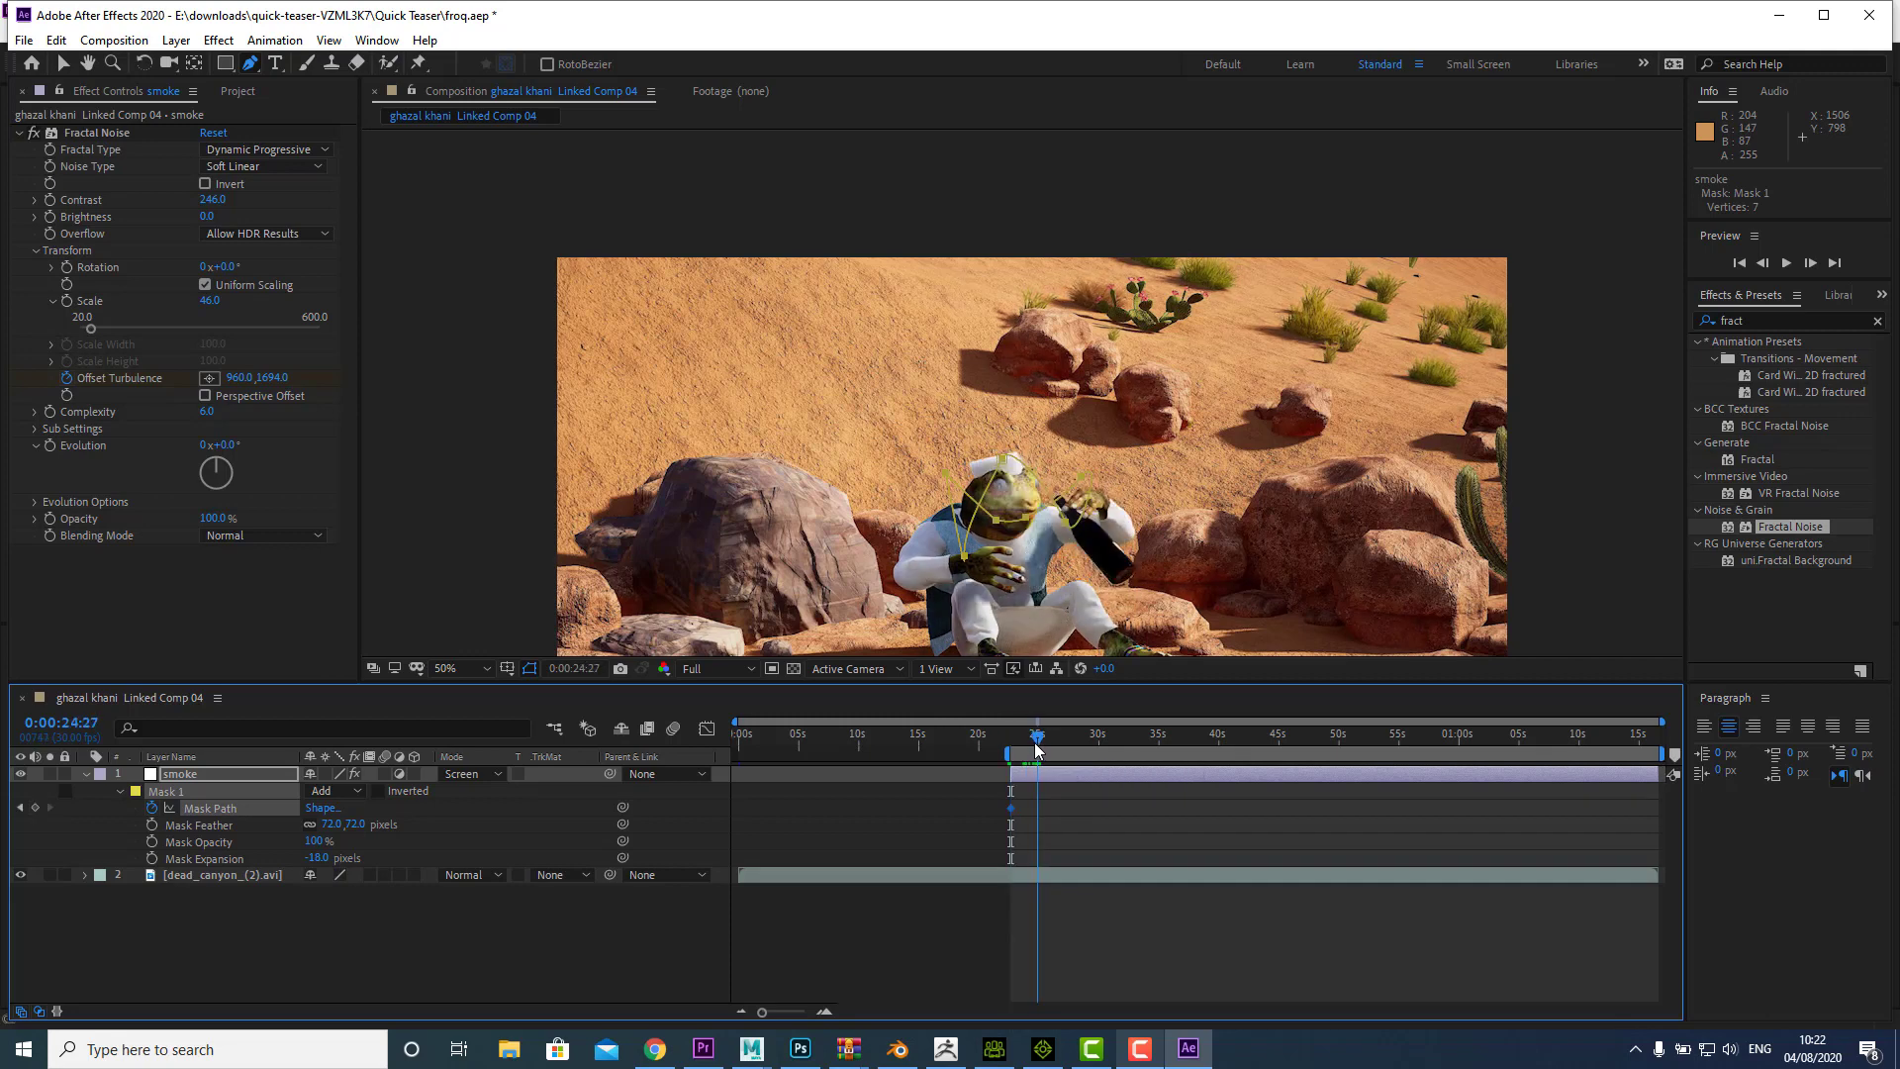
drag(1042, 751, 1034, 745)
drag(1005, 465, 1010, 371)
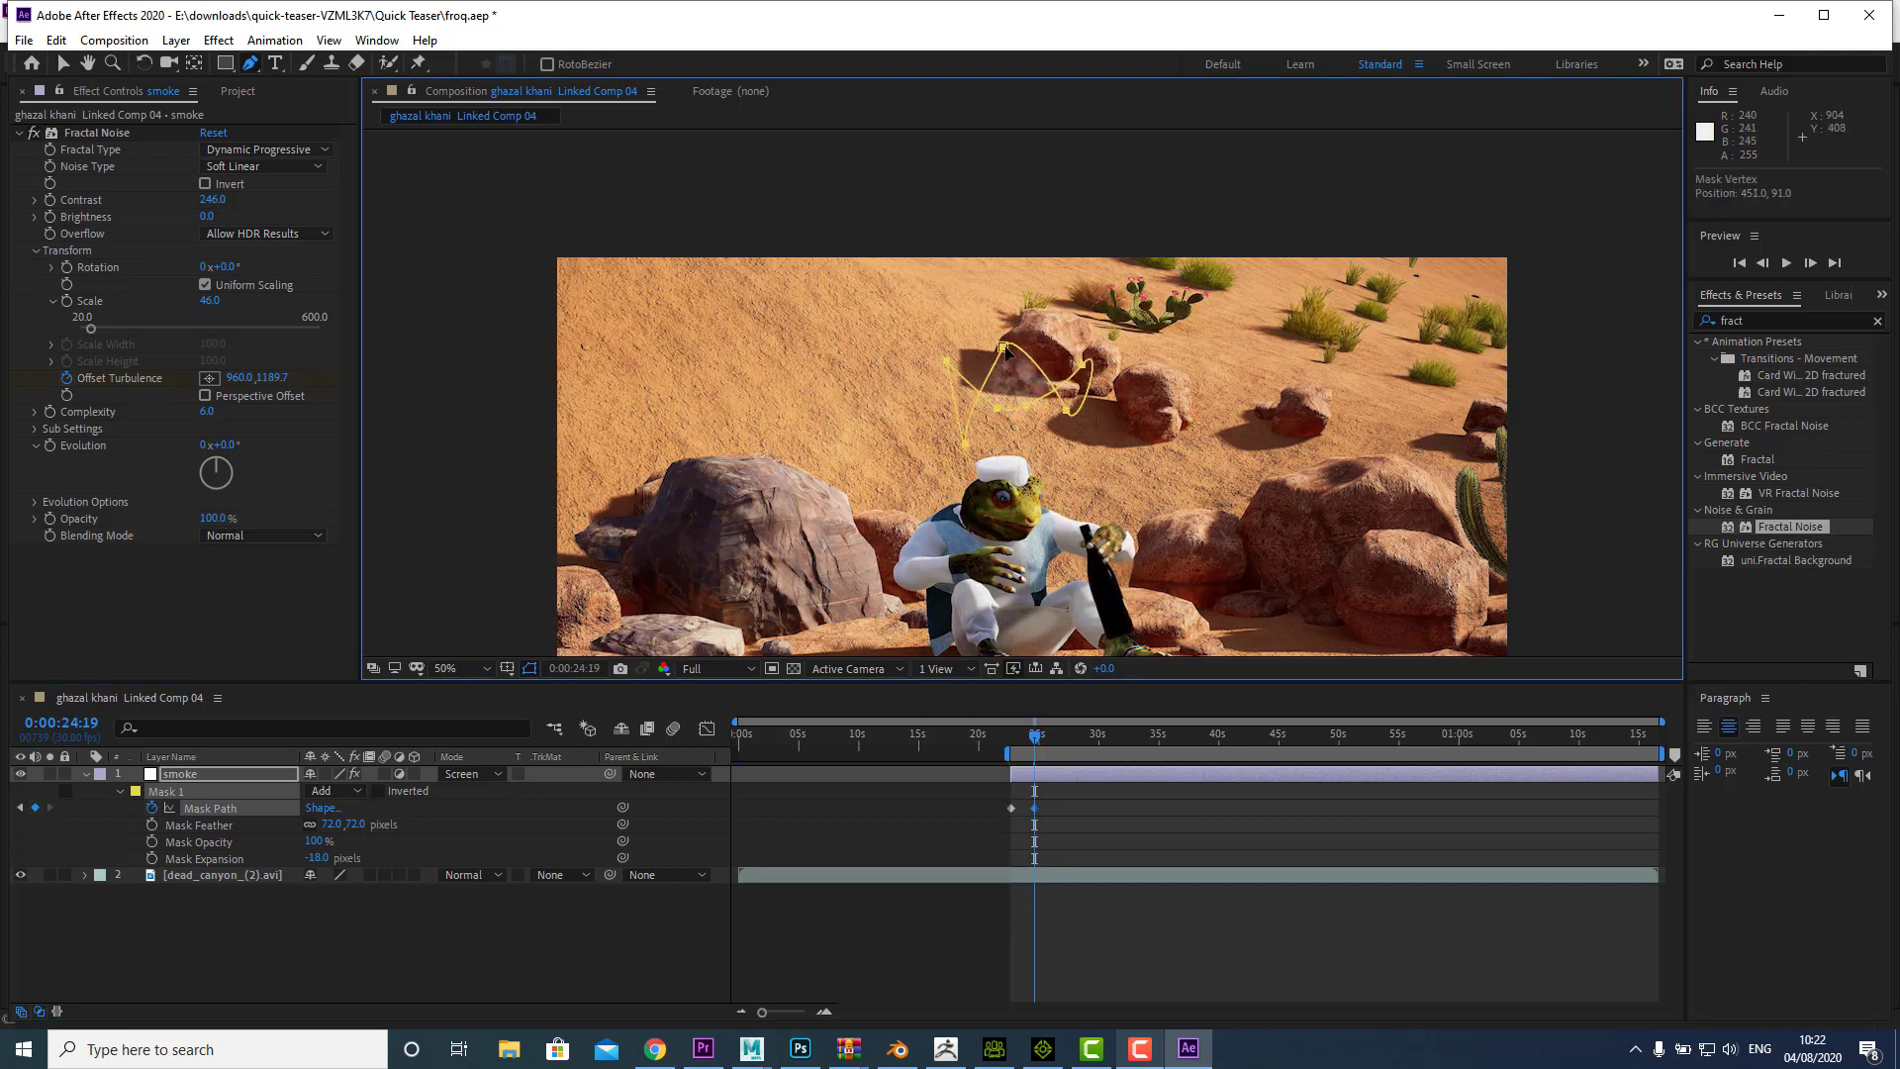
key(ctrl+z)
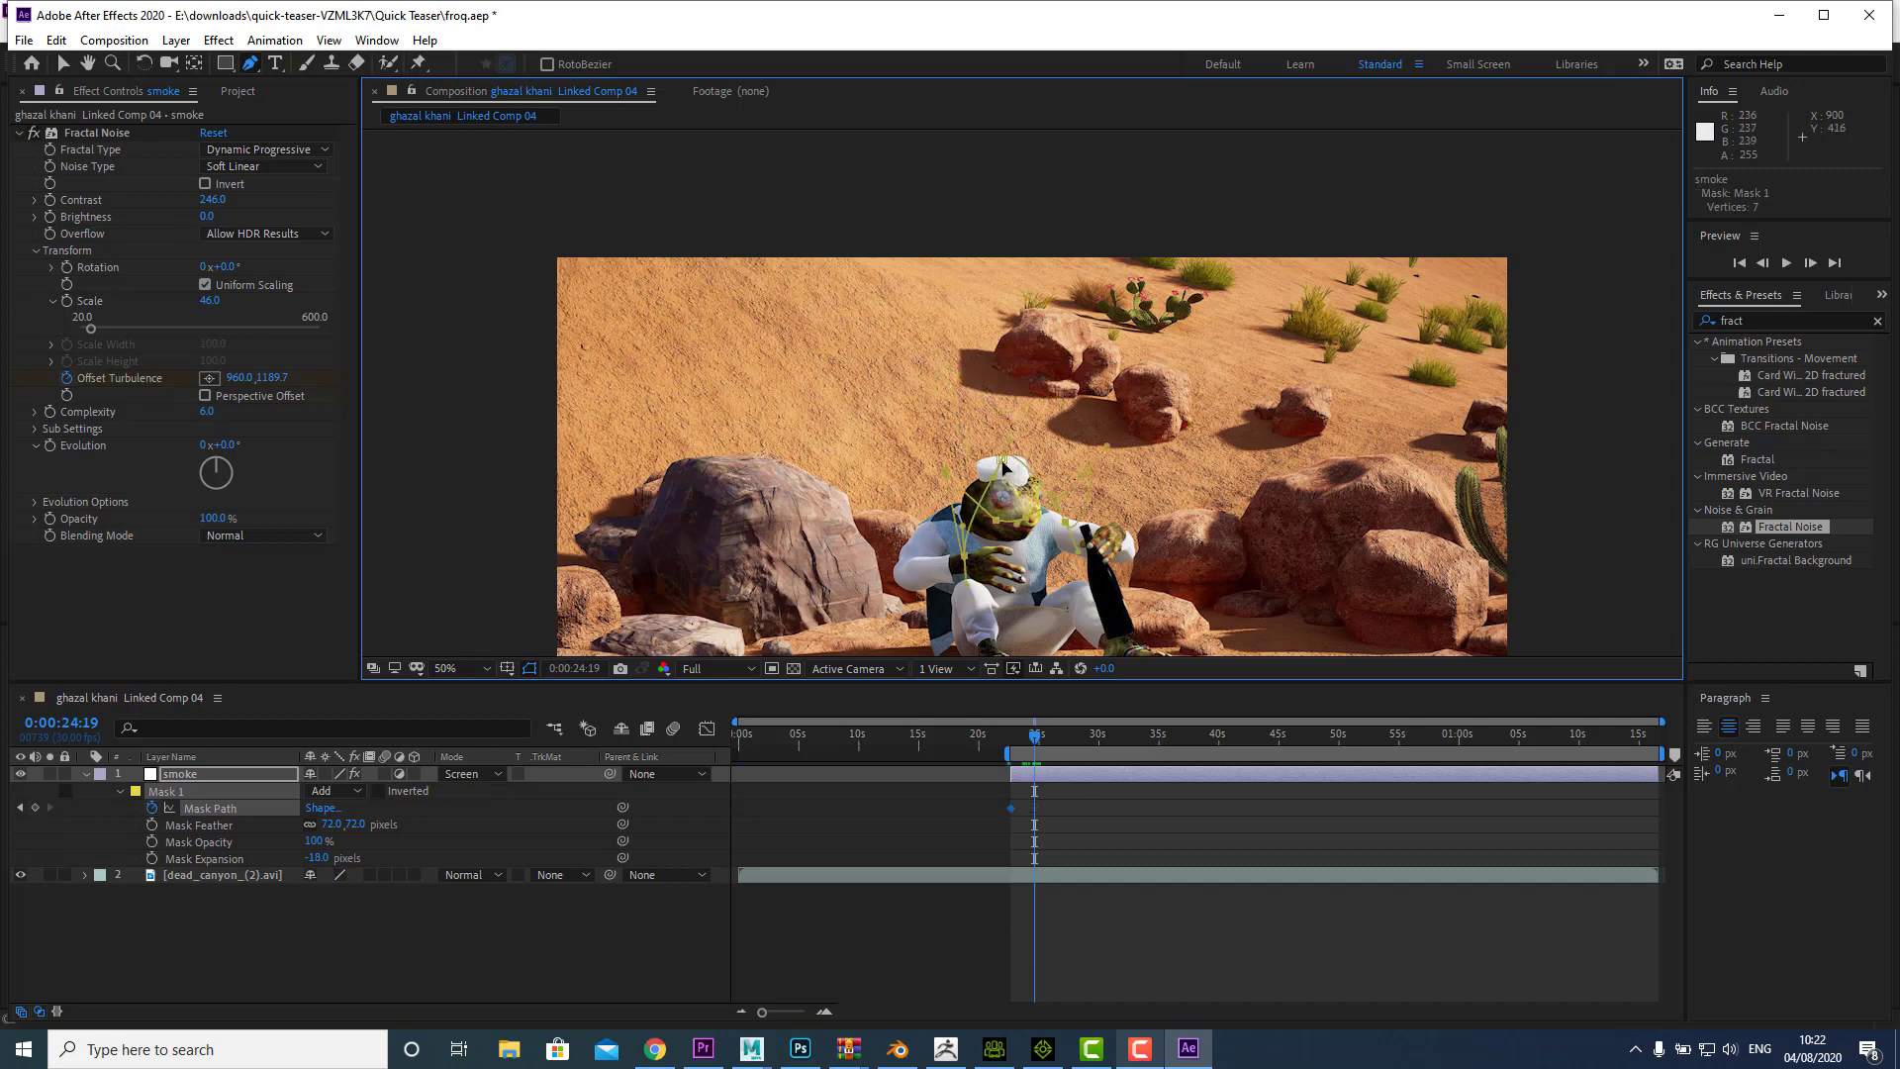
drag(1004, 461, 1000, 319)
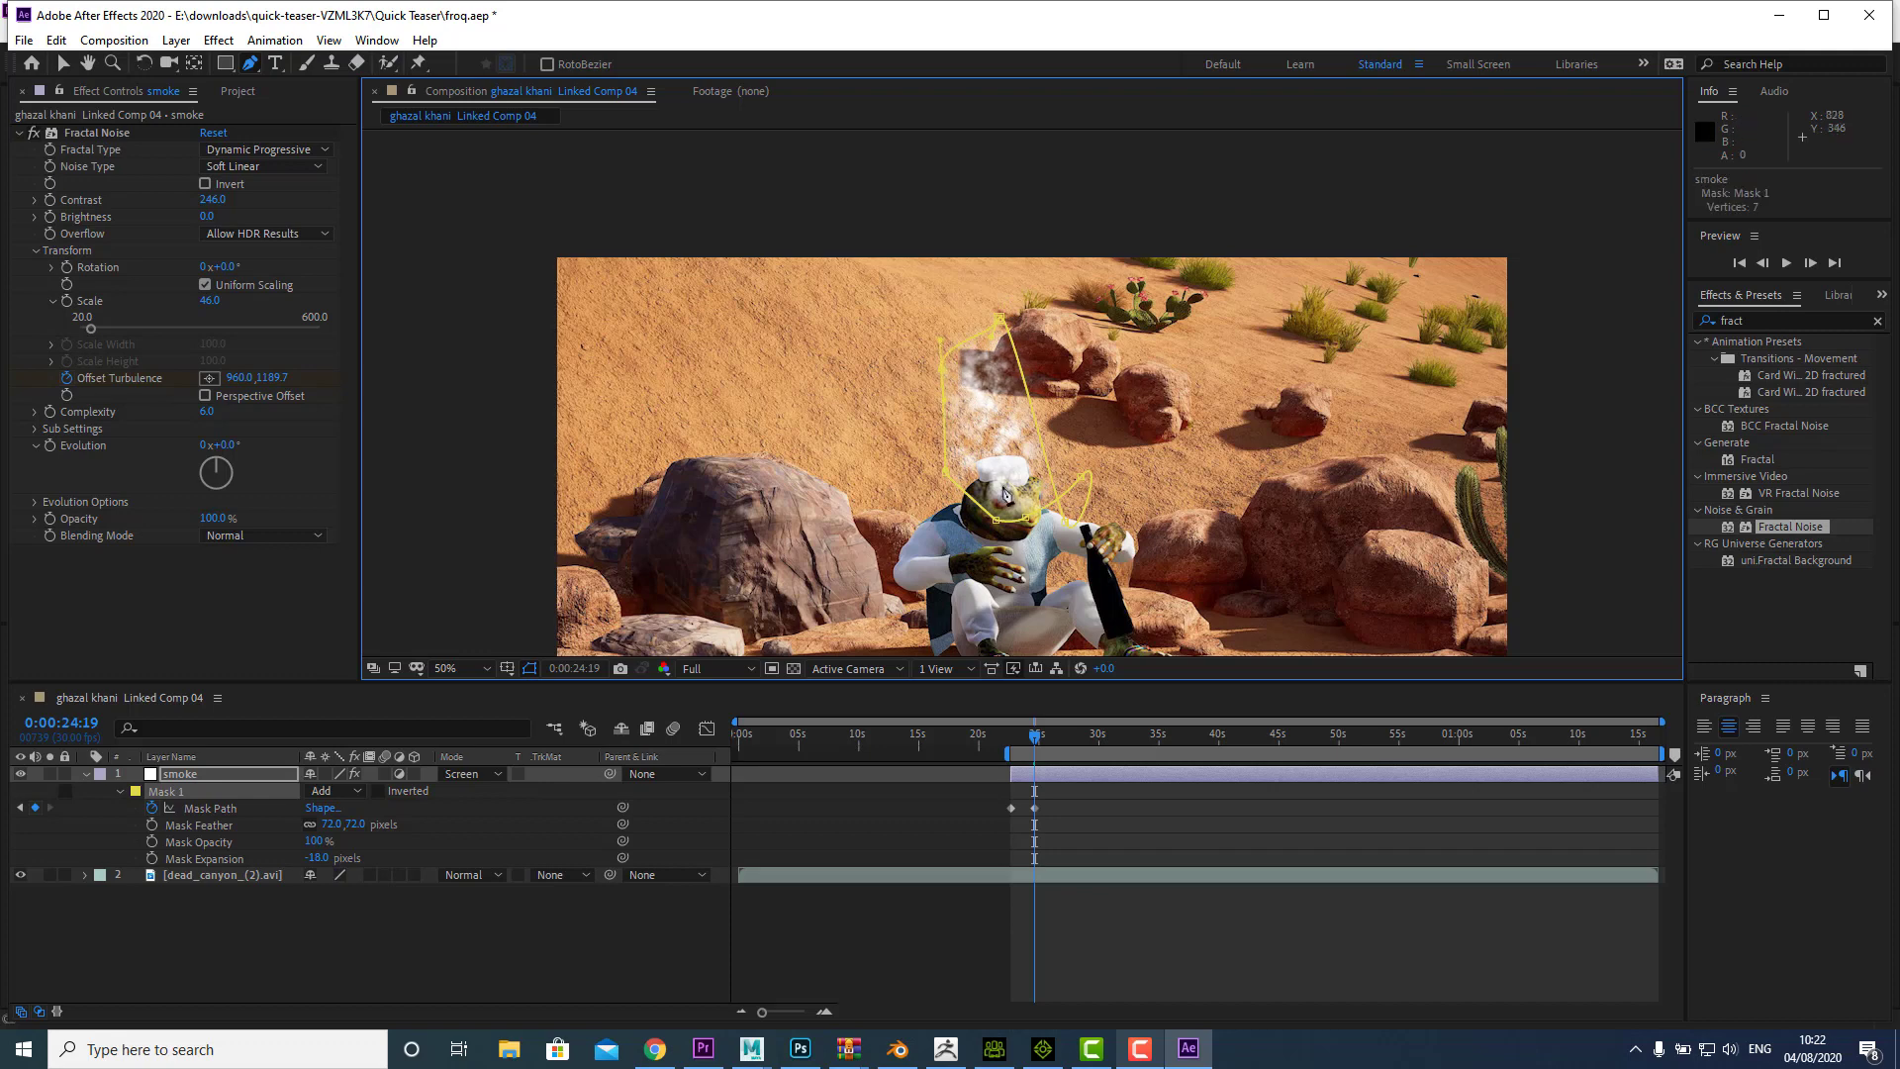
mouse_move(967, 485)
mouse_down()
mouse_move(1079, 485)
mouse_move(1030, 257)
mouse_up()
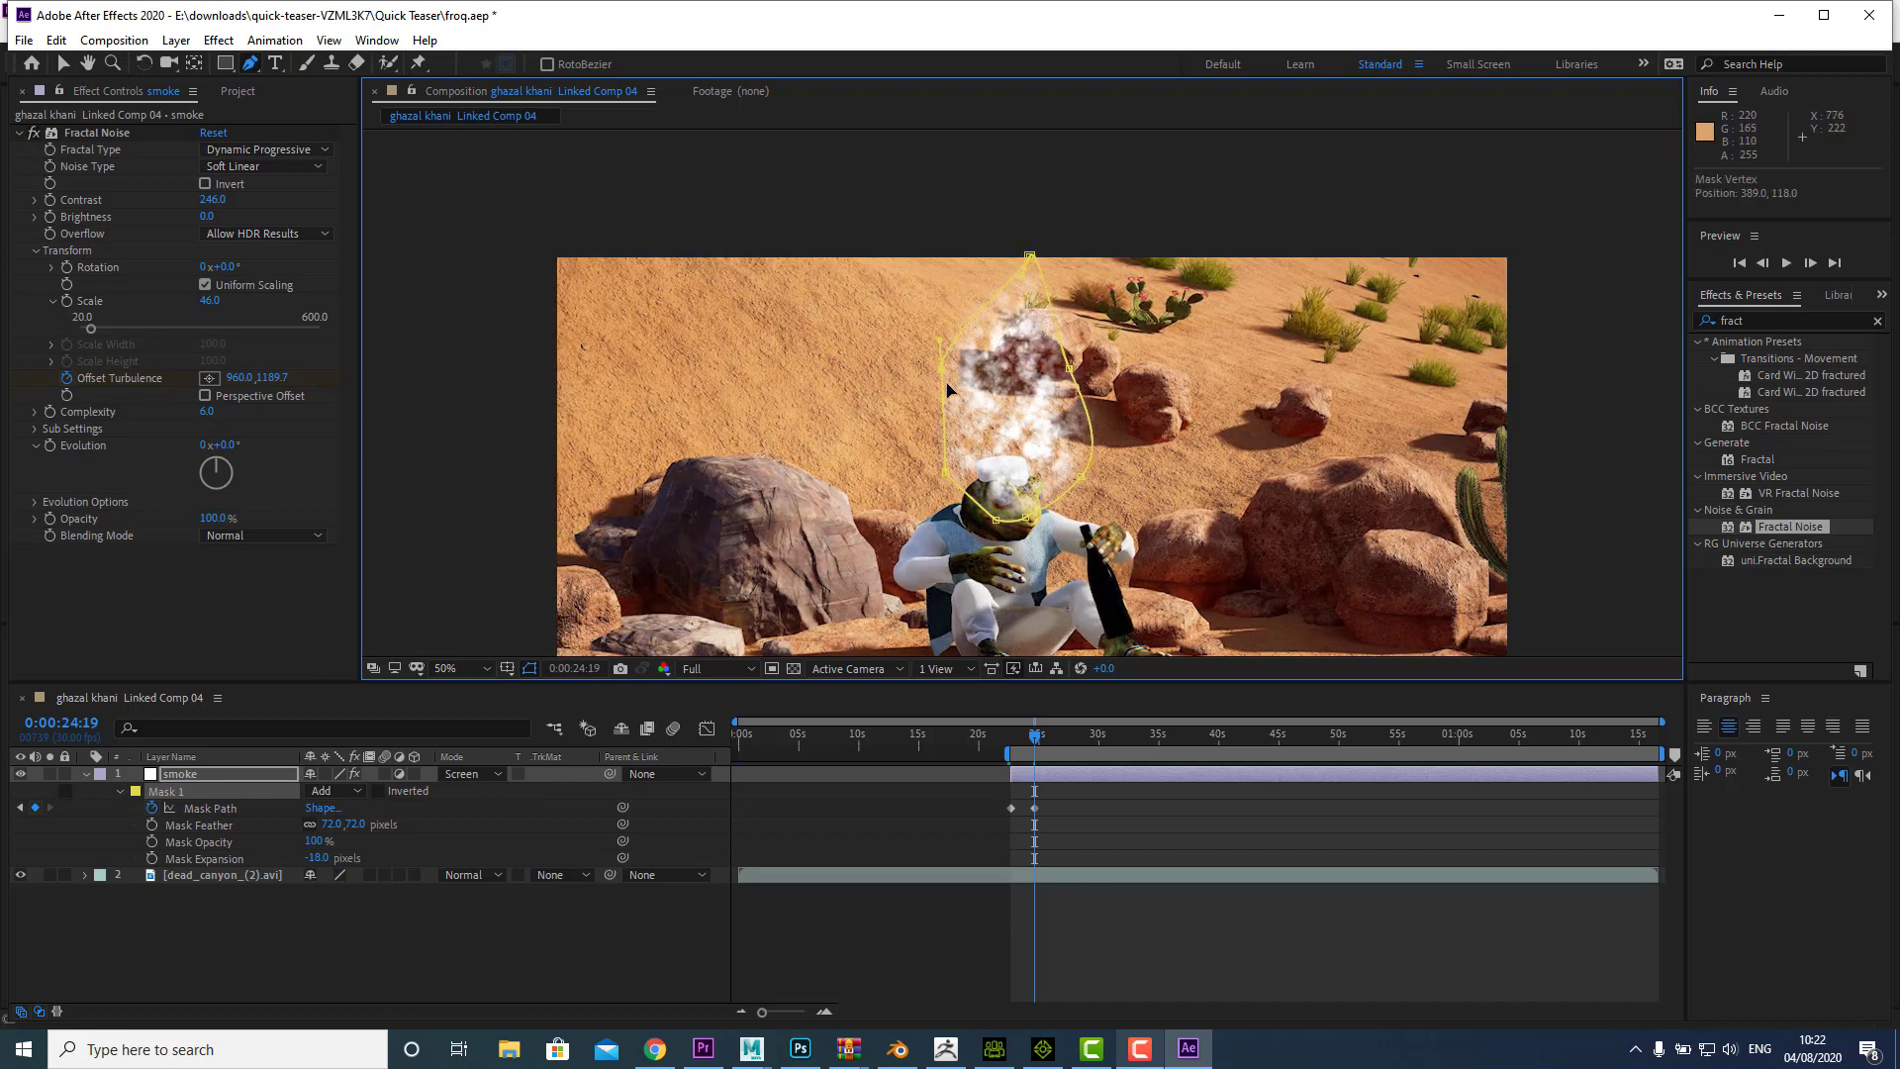
drag(940, 339, 962, 393)
drag(1069, 368, 1071, 411)
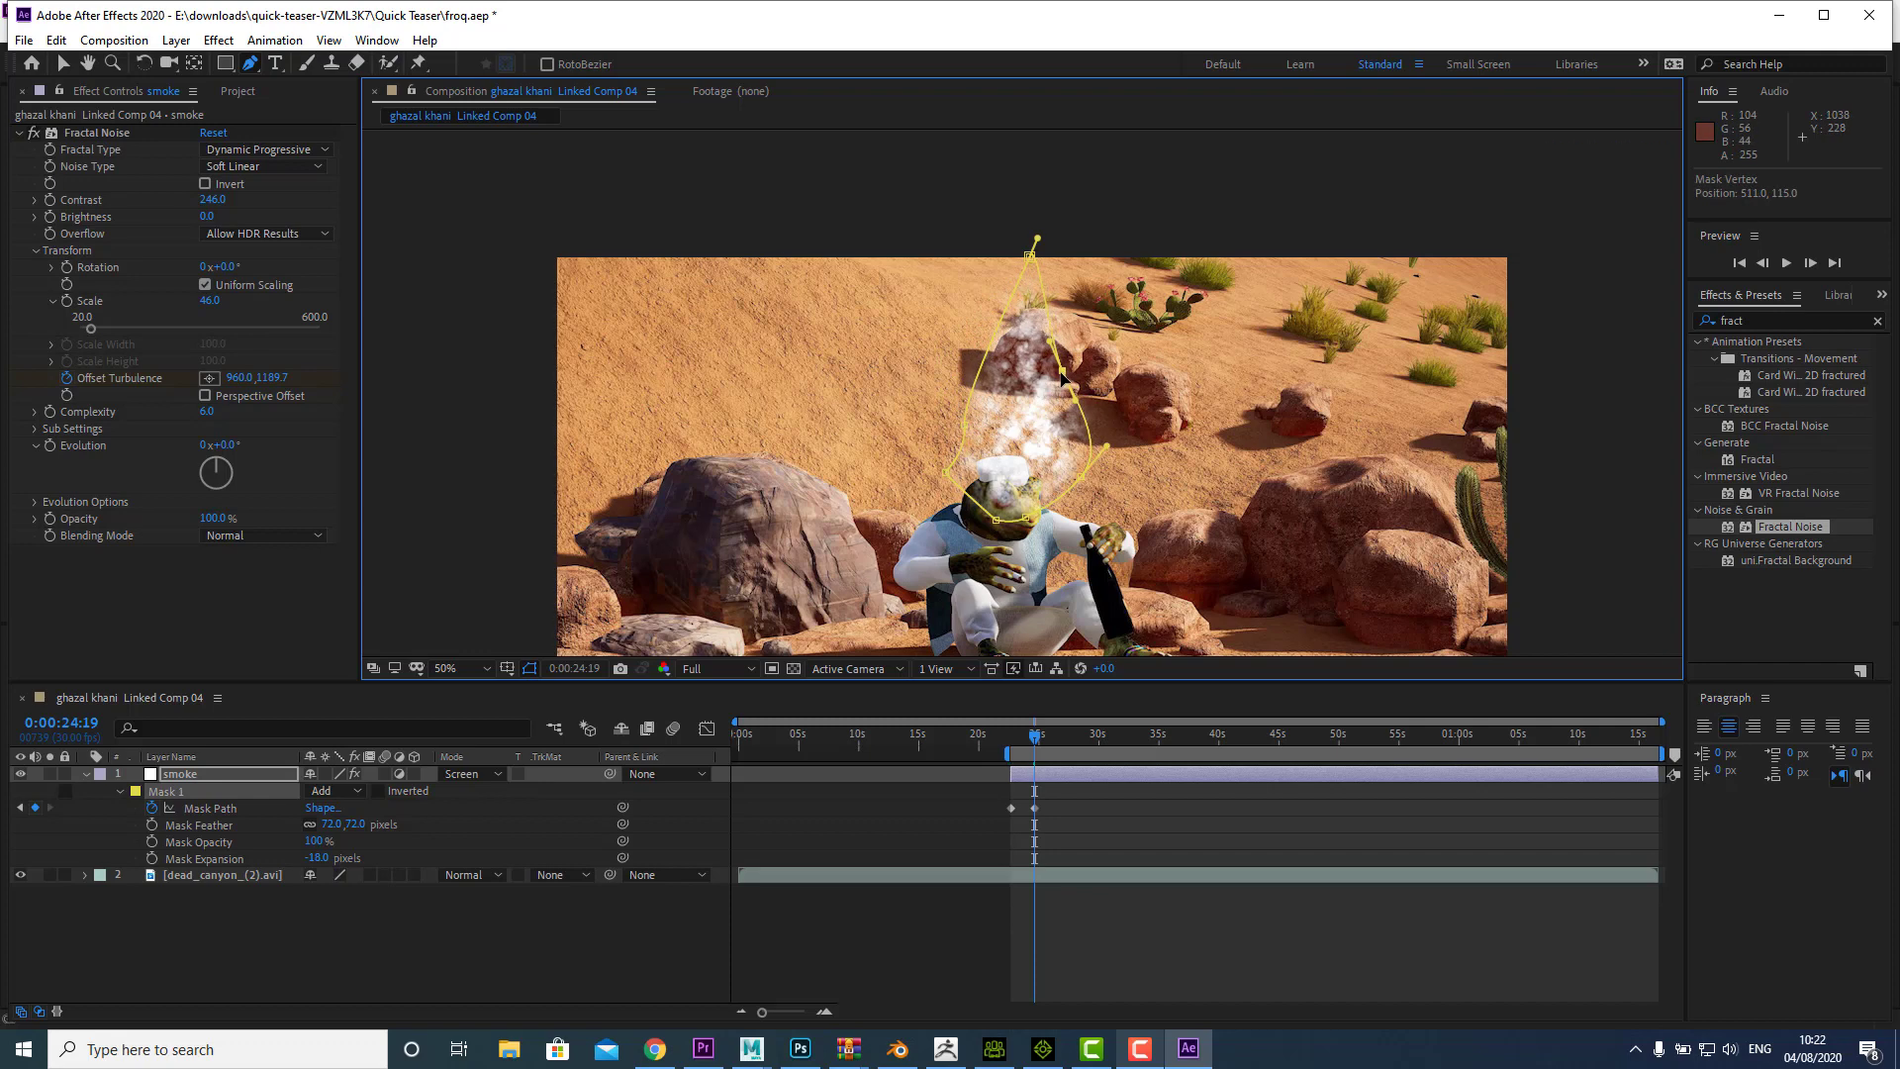
Step: Preview the growing smoke, then jump back to the first Mask Path keyframe
key(space)
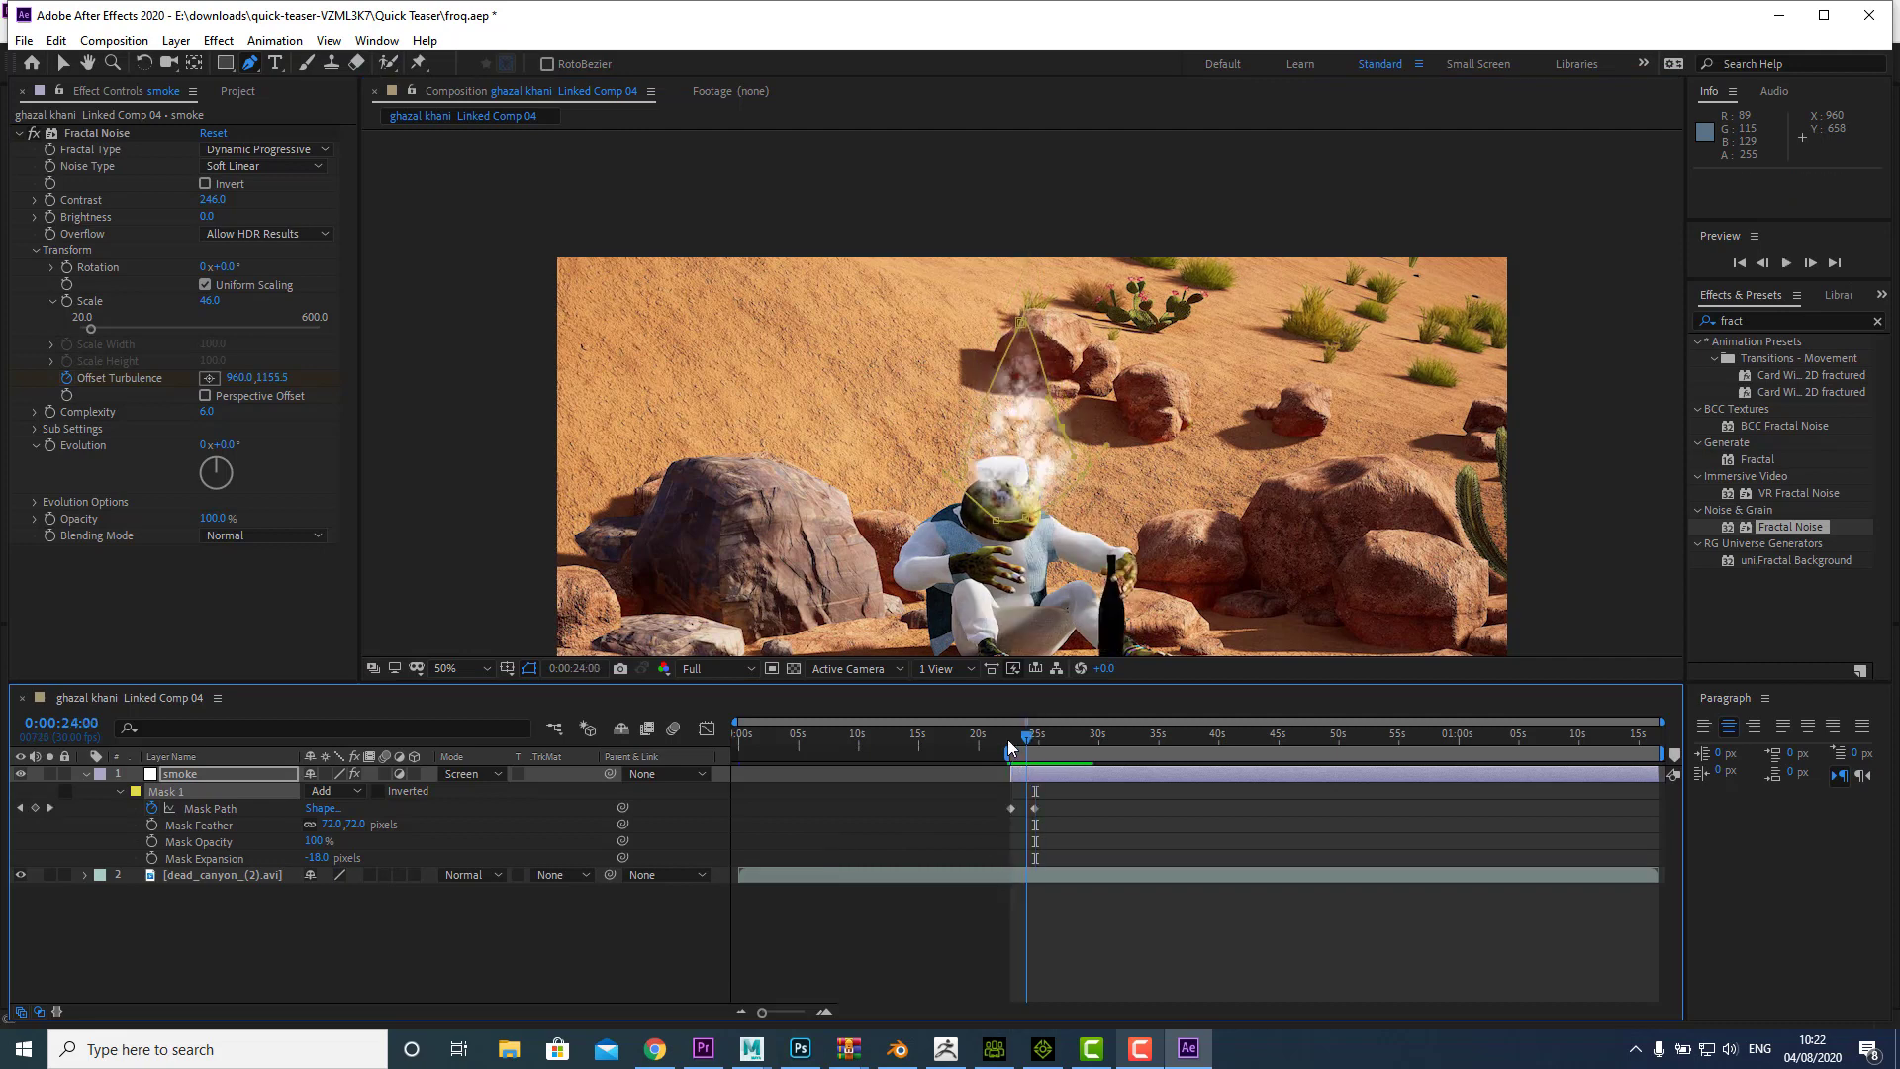
click(1007, 740)
key(space)
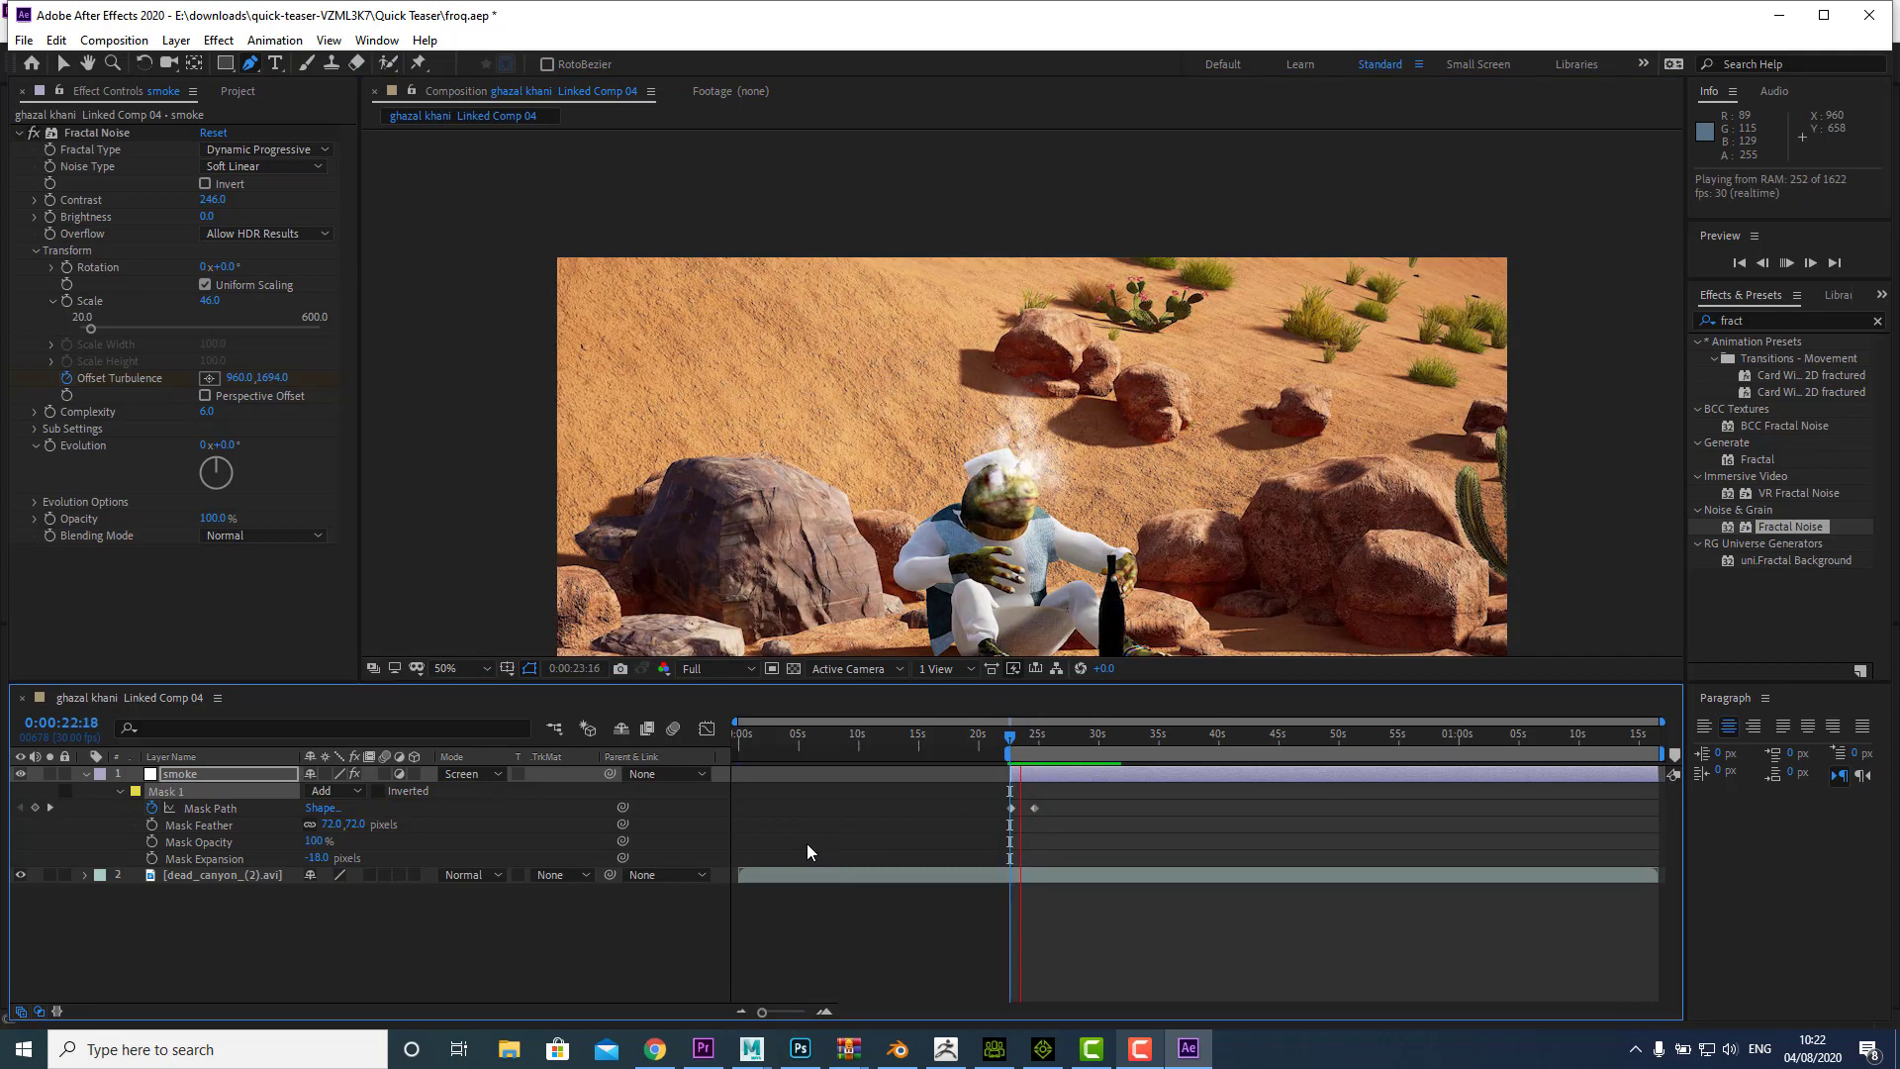
click(1030, 788)
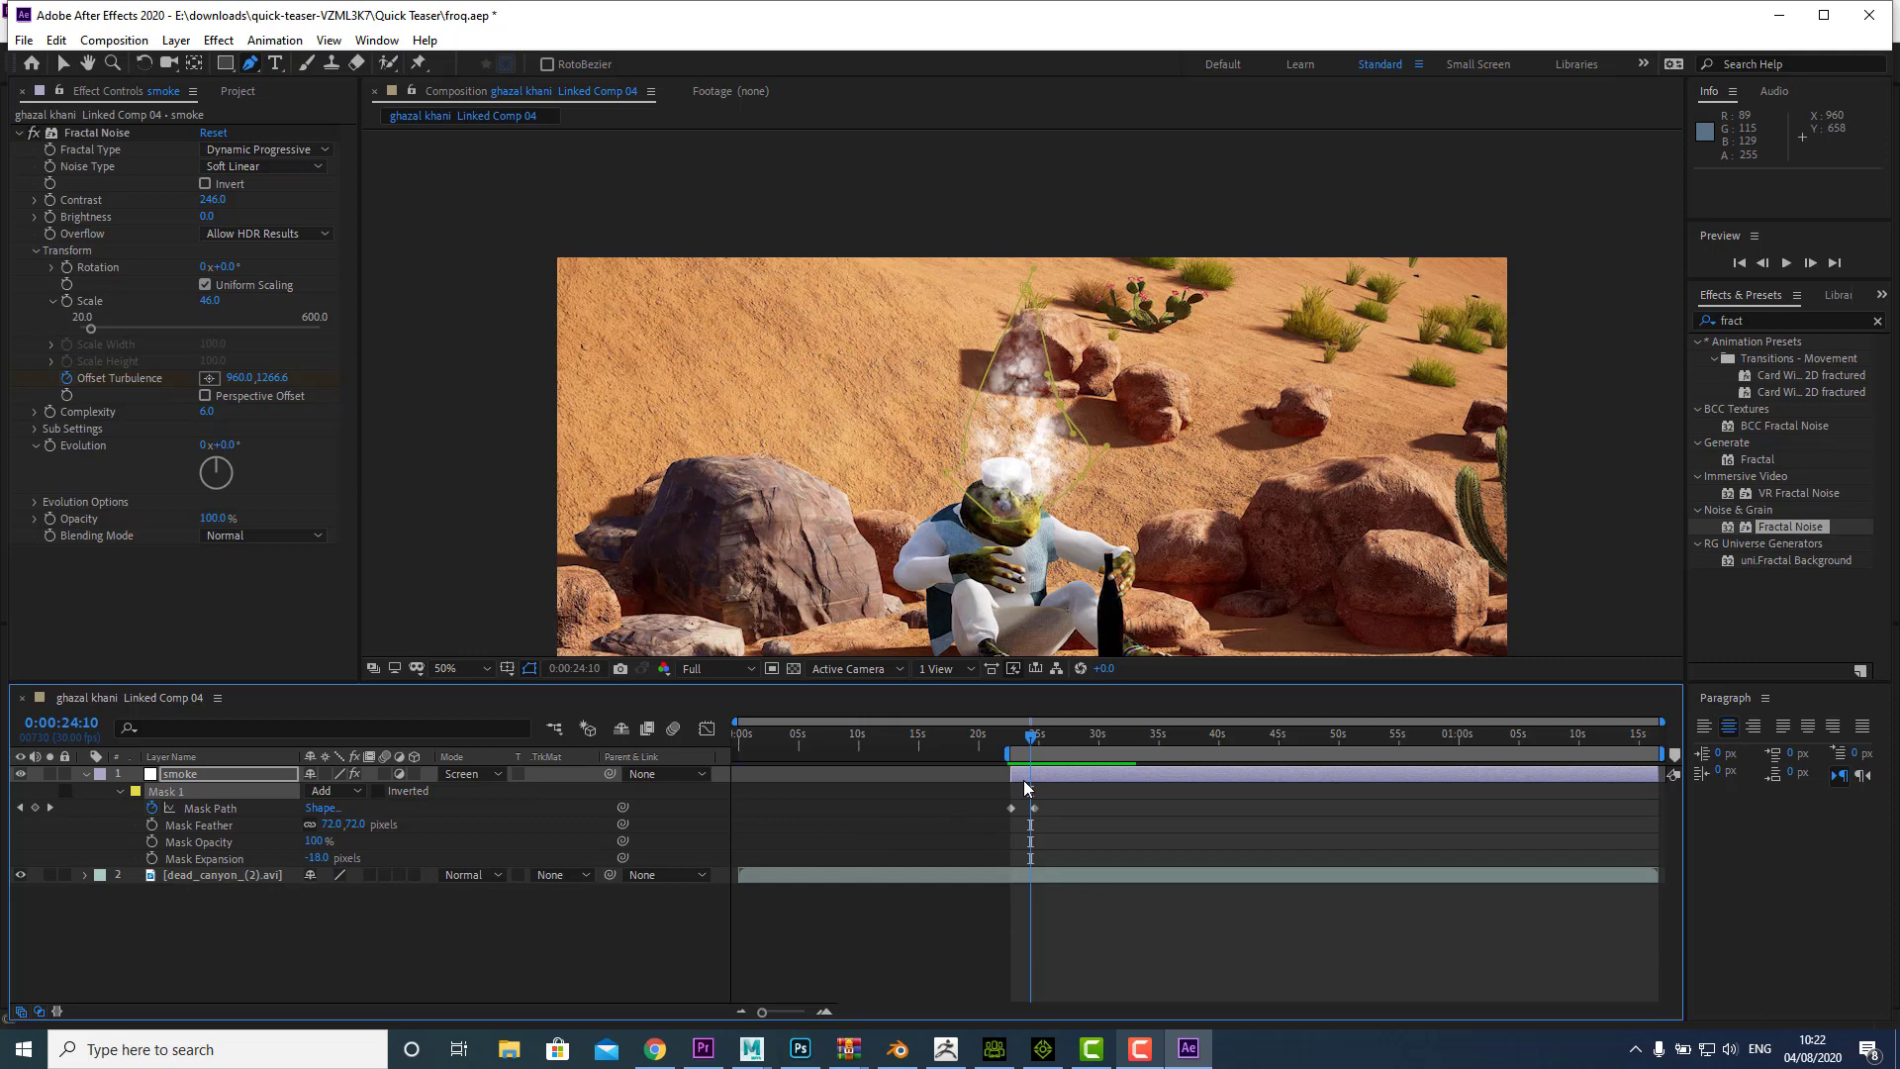
key(j)
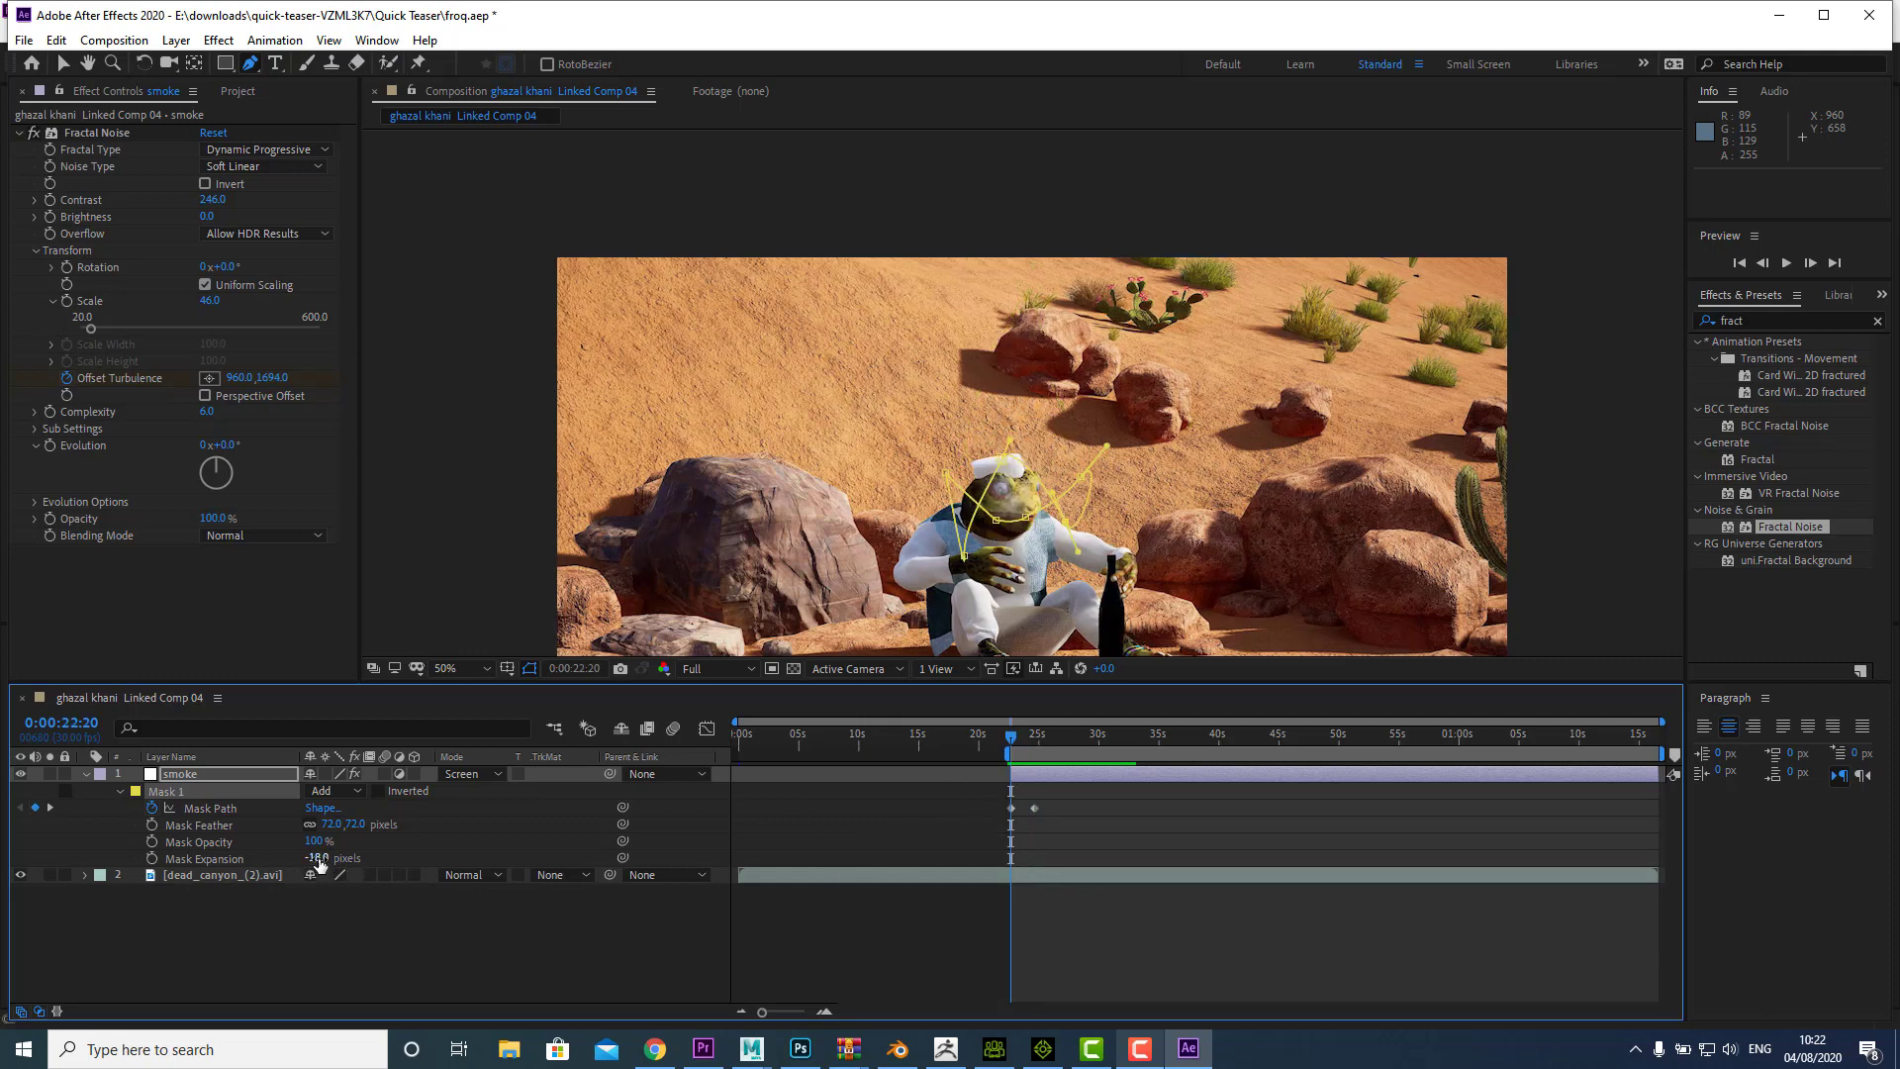
Step: Keyframe Mask Expansion at the layer start and set it to about -5 pixels at 0:00:23:23
drag(317, 858, 296, 860)
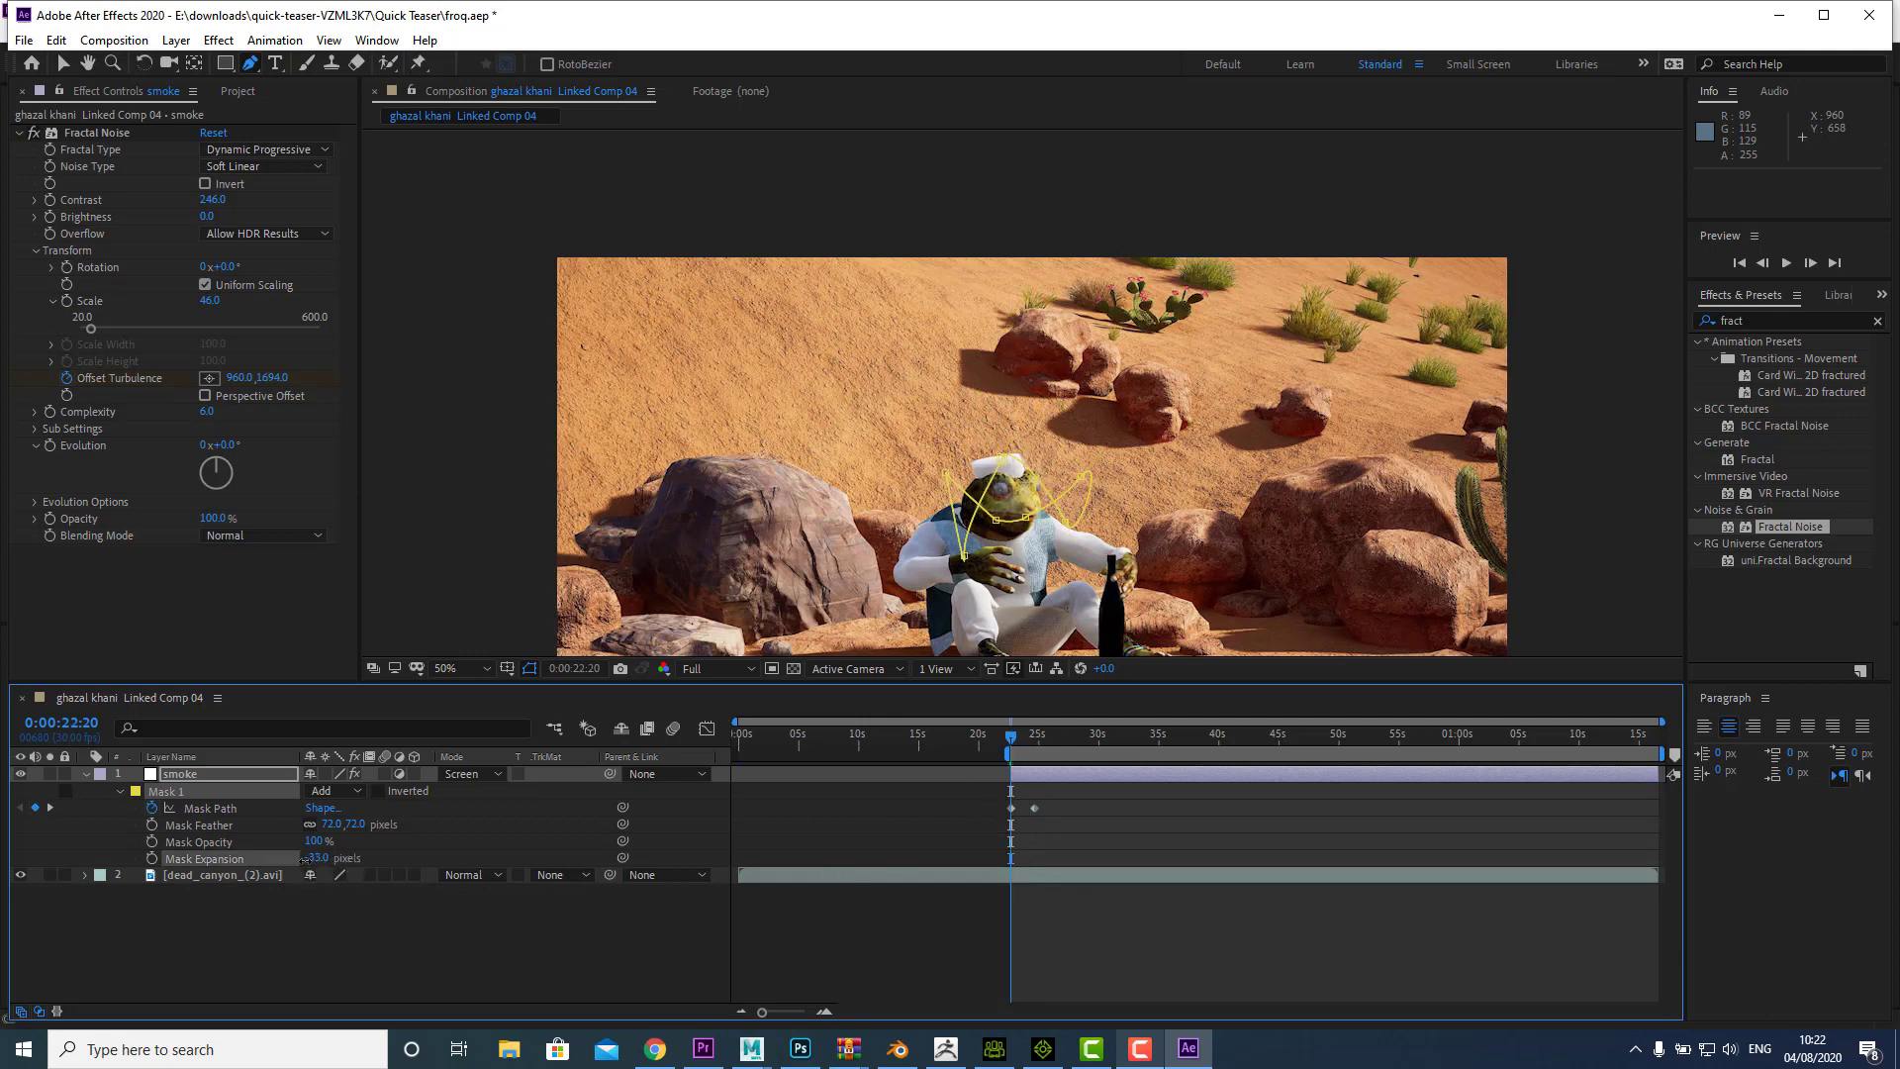
click(152, 858)
click(1018, 740)
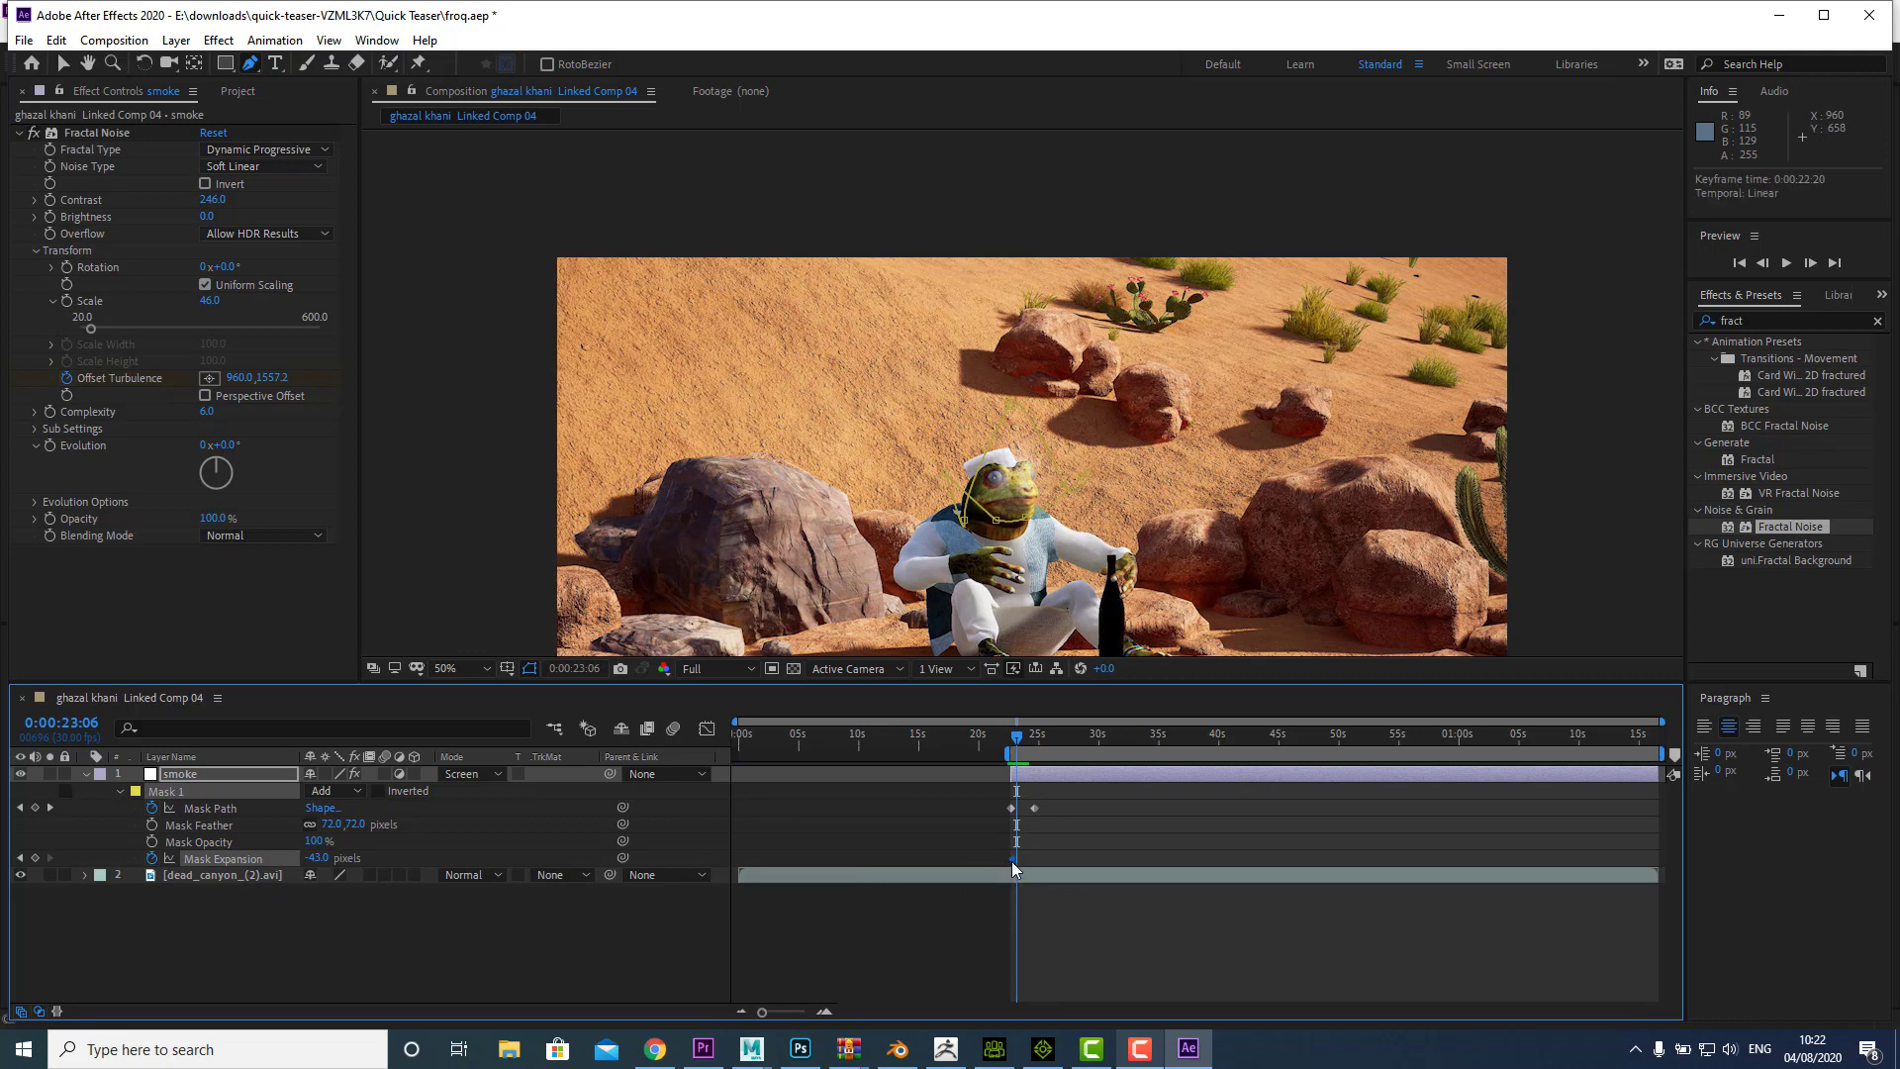
key(space)
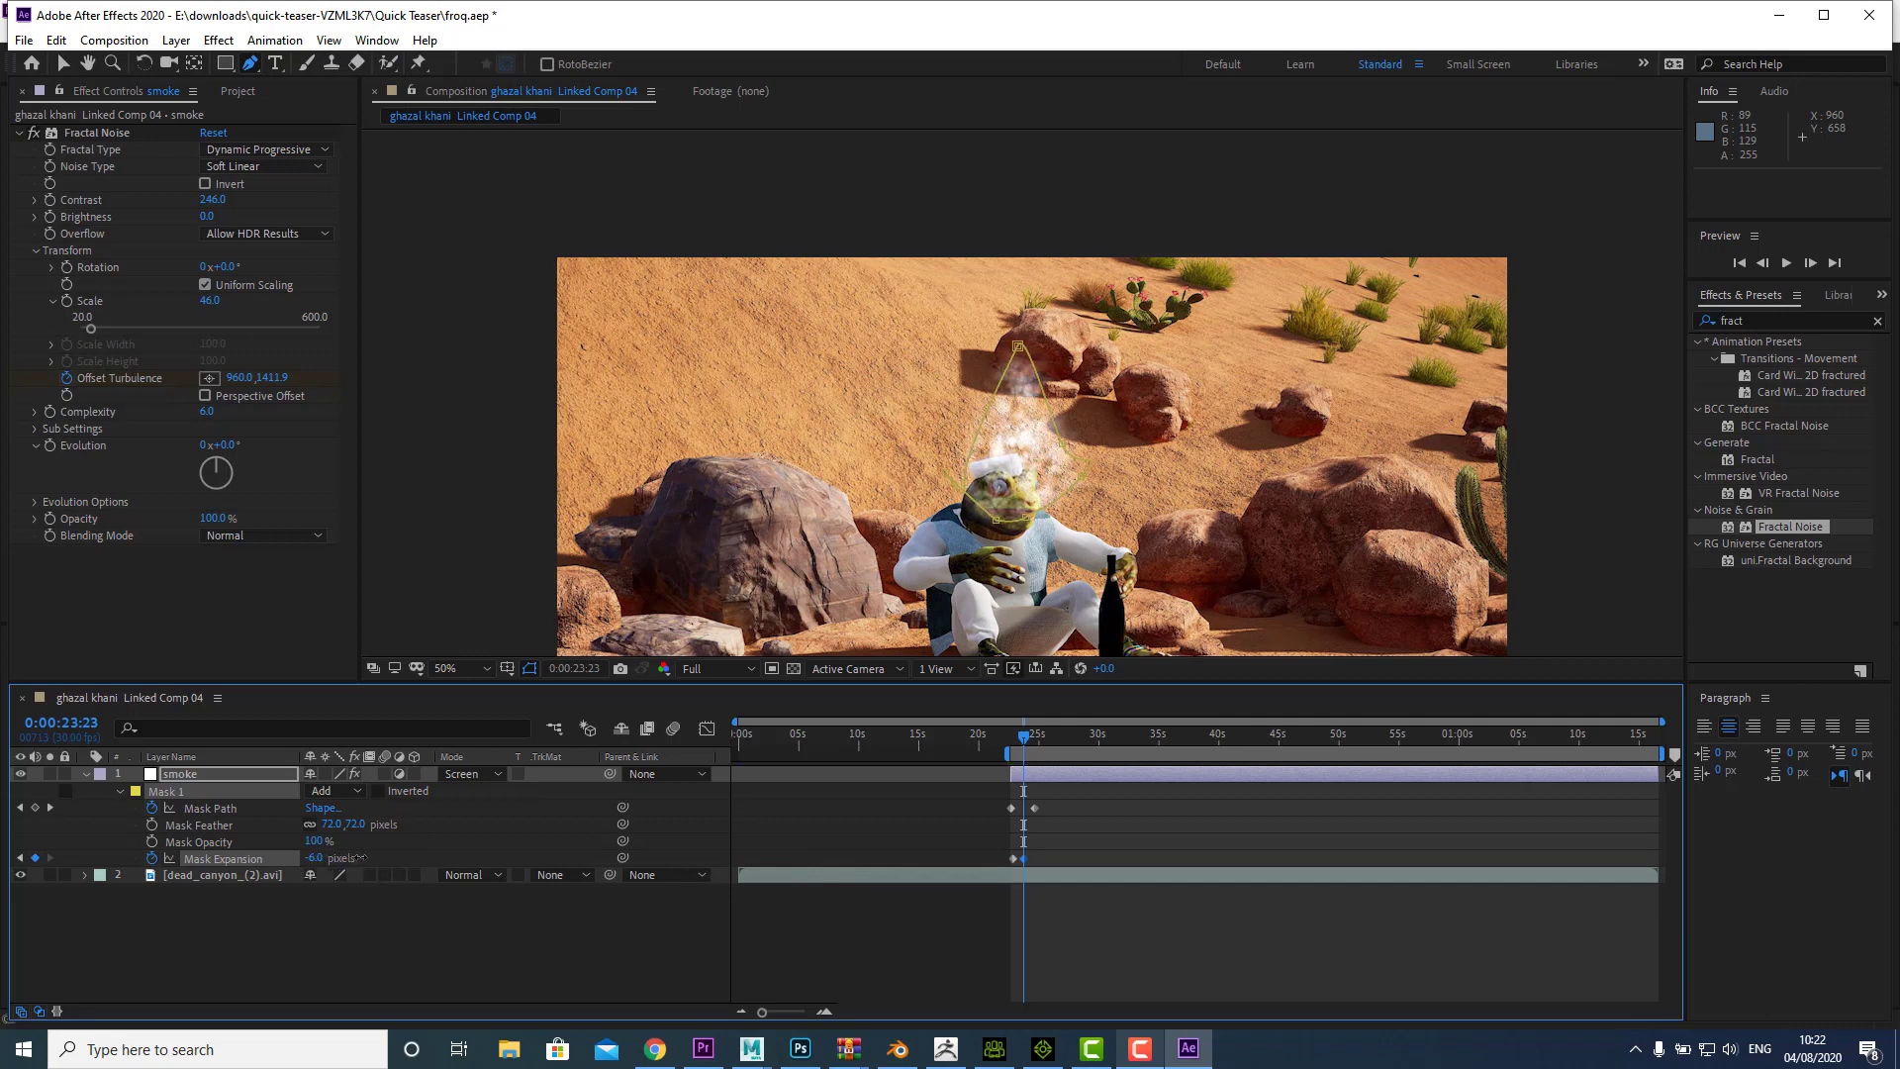
drag(325, 857, 357, 858)
Step: Preview the smoke from the first Mask Expansion keyframe
drag(1025, 749, 1013, 749)
key(space)
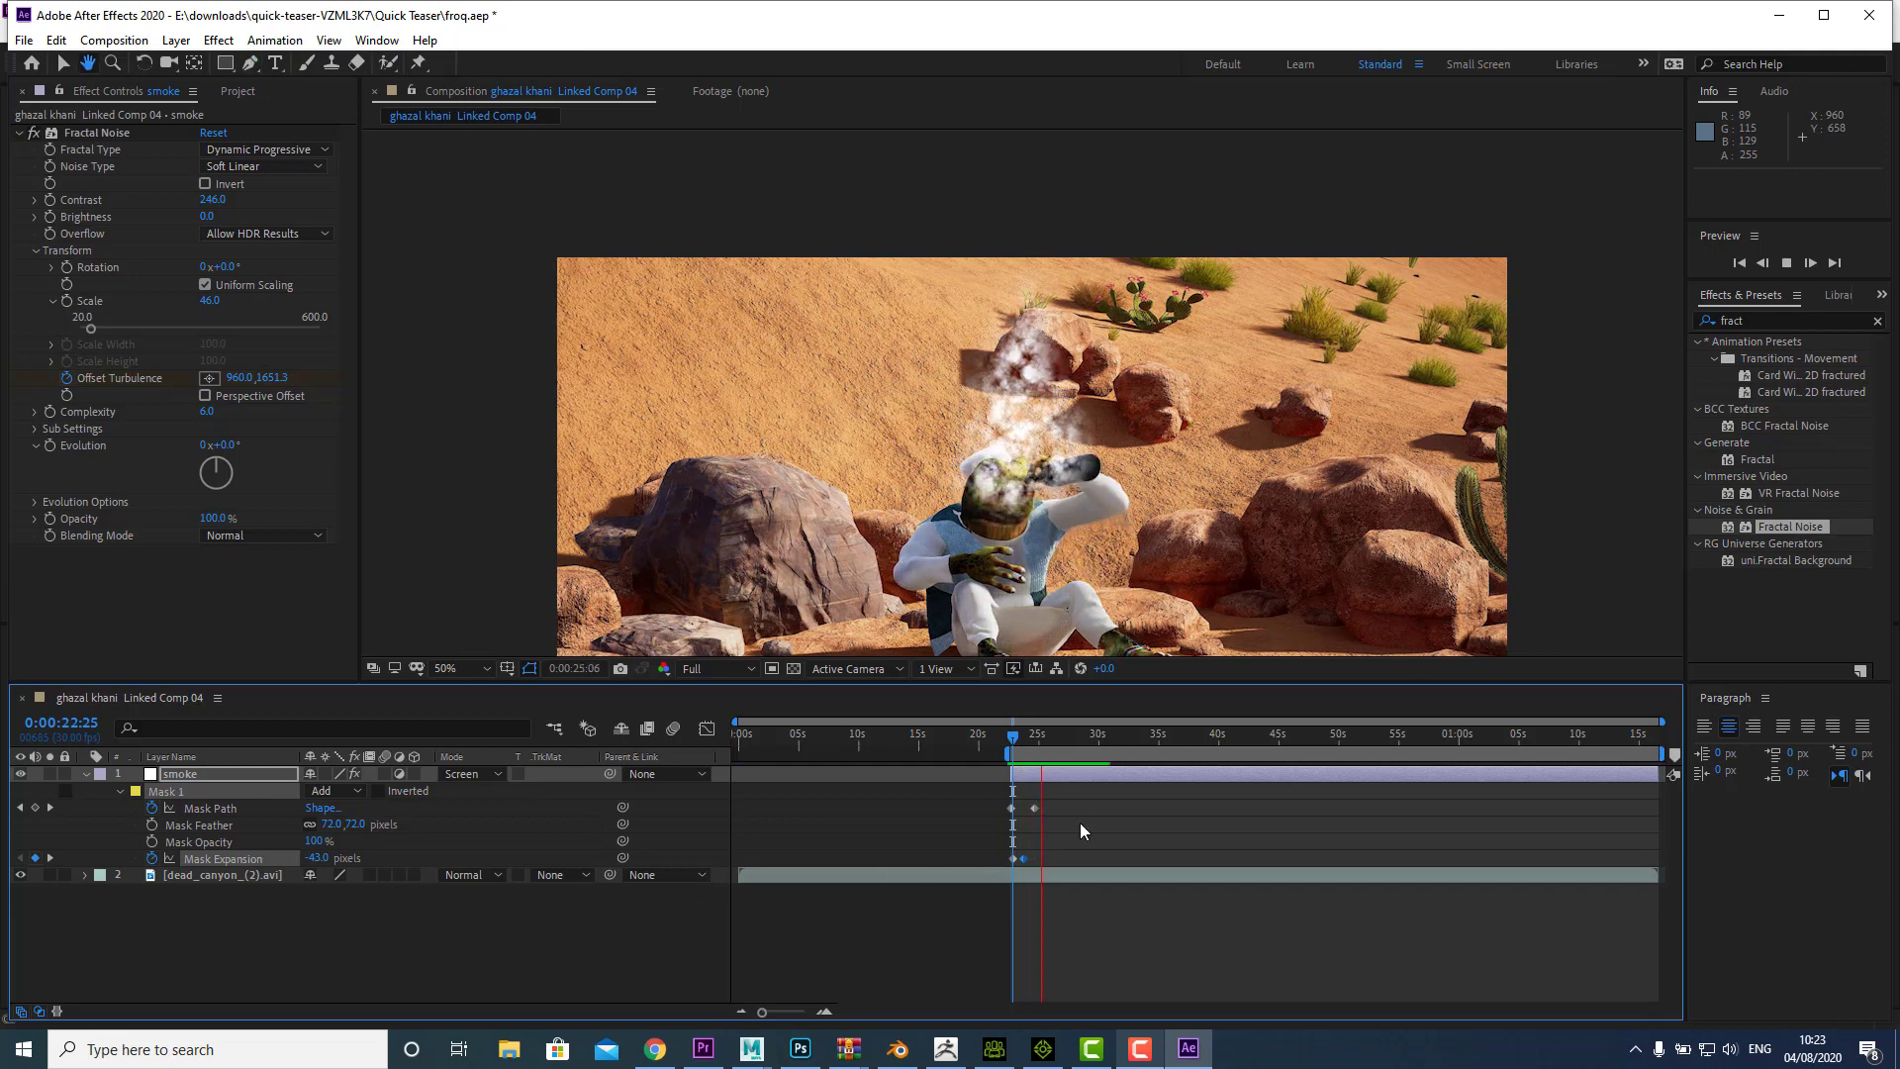
key(space)
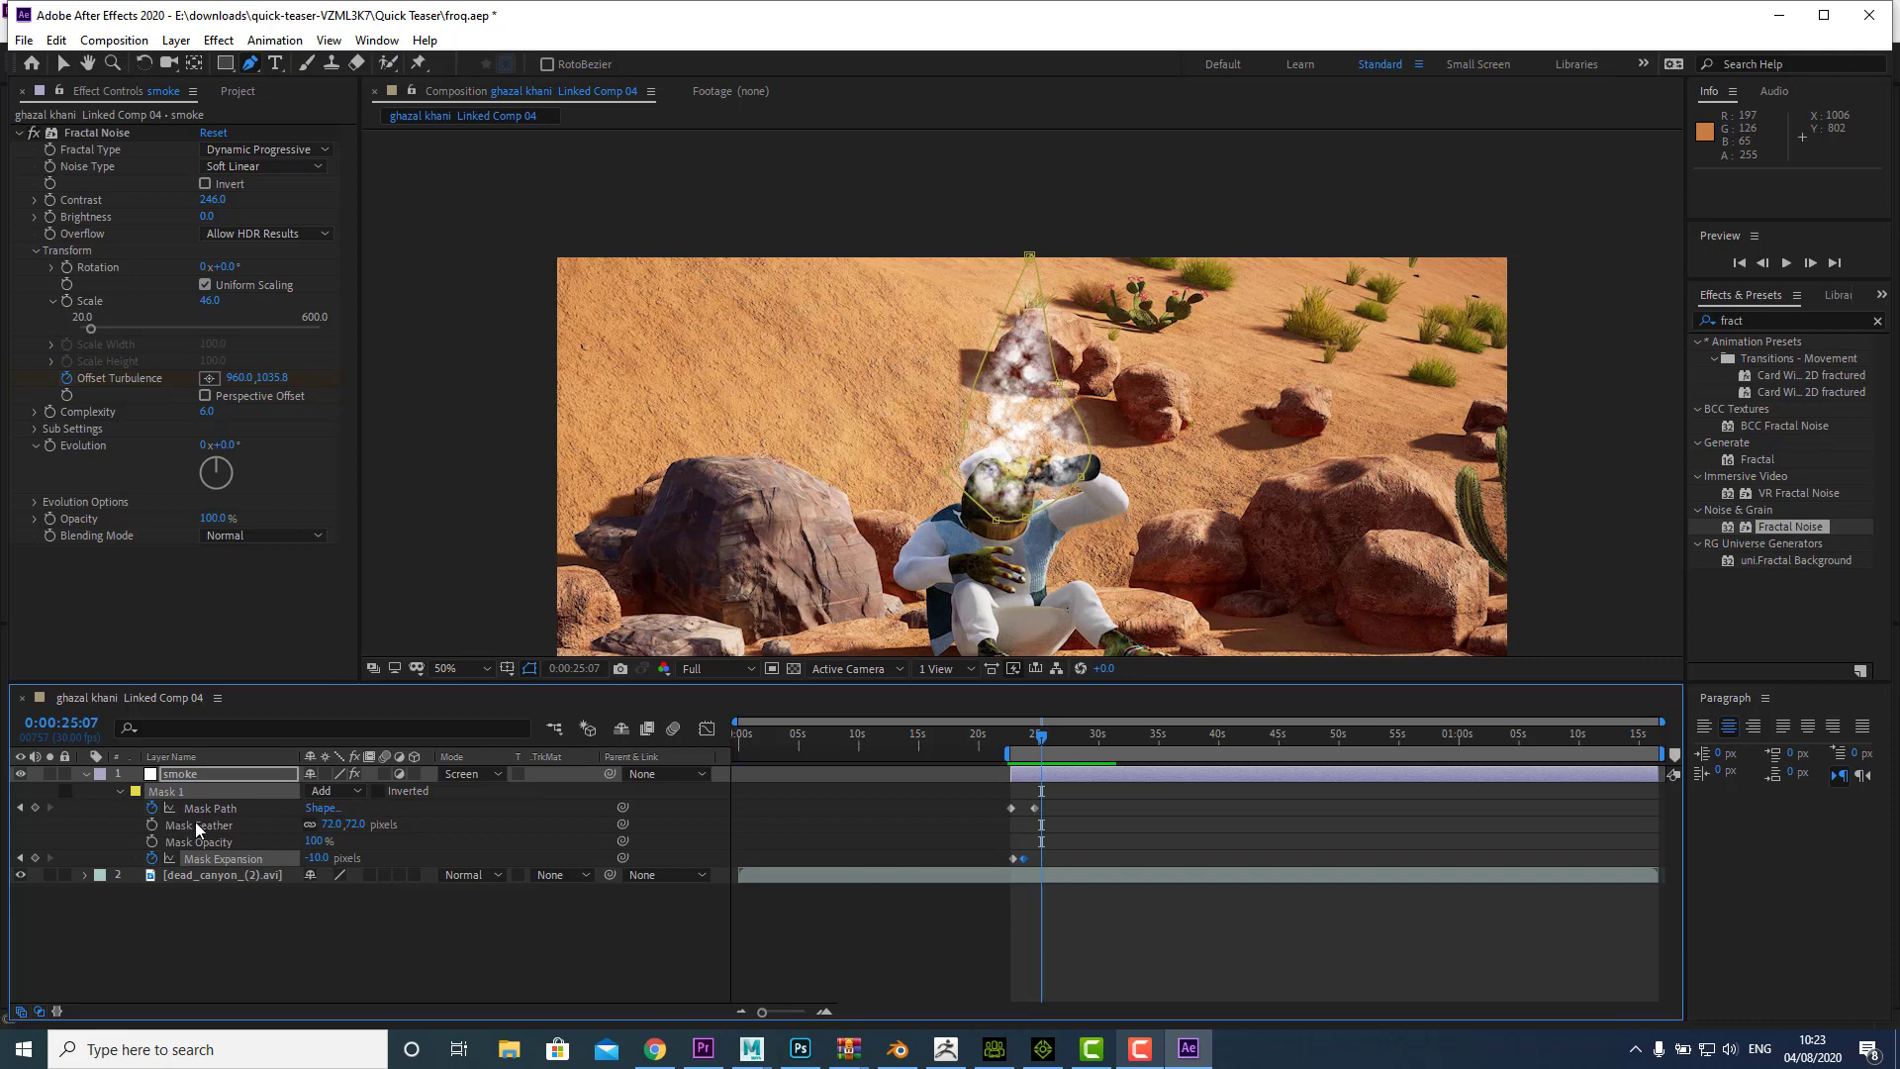
Step: Add a Mask Path keyframe and move to 0:00:25:29, undoing an accidental new mask
key(alt+shift+m)
click(198, 809)
drag(1046, 742, 1050, 743)
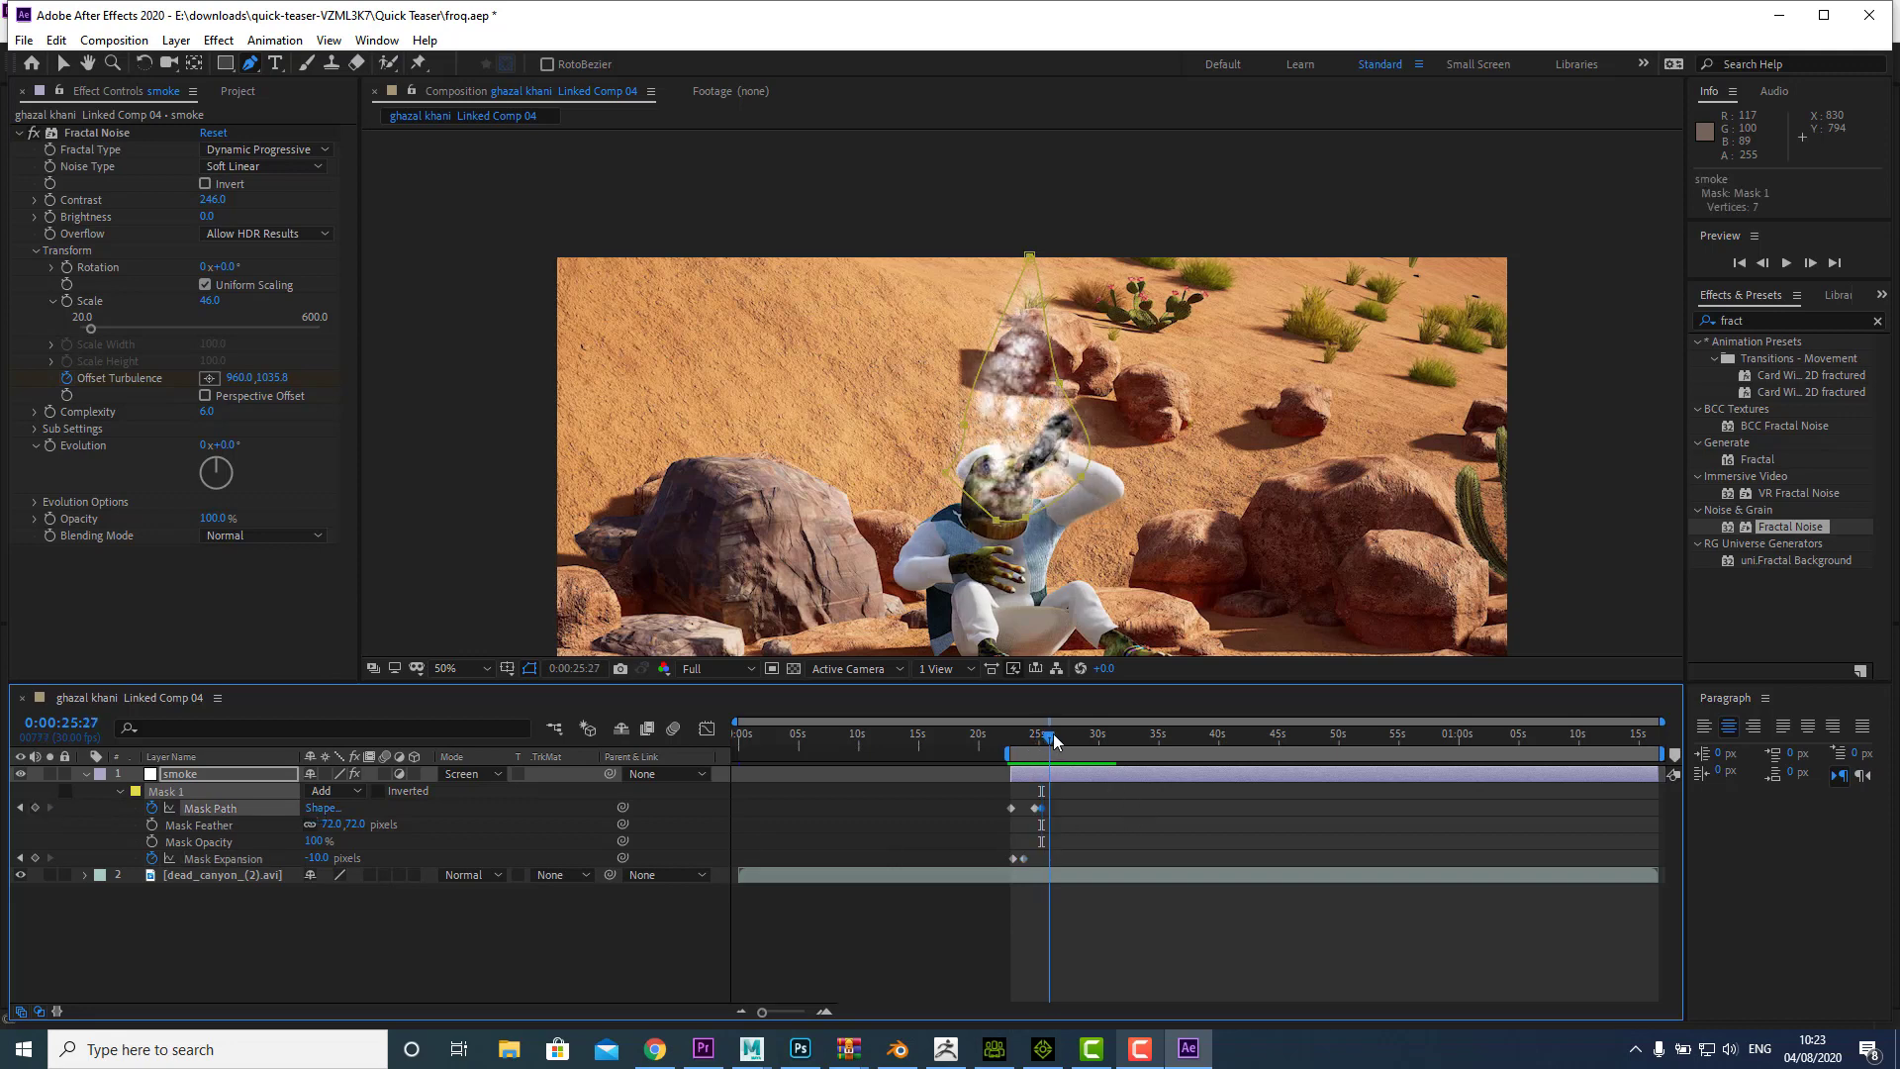
click(1171, 591)
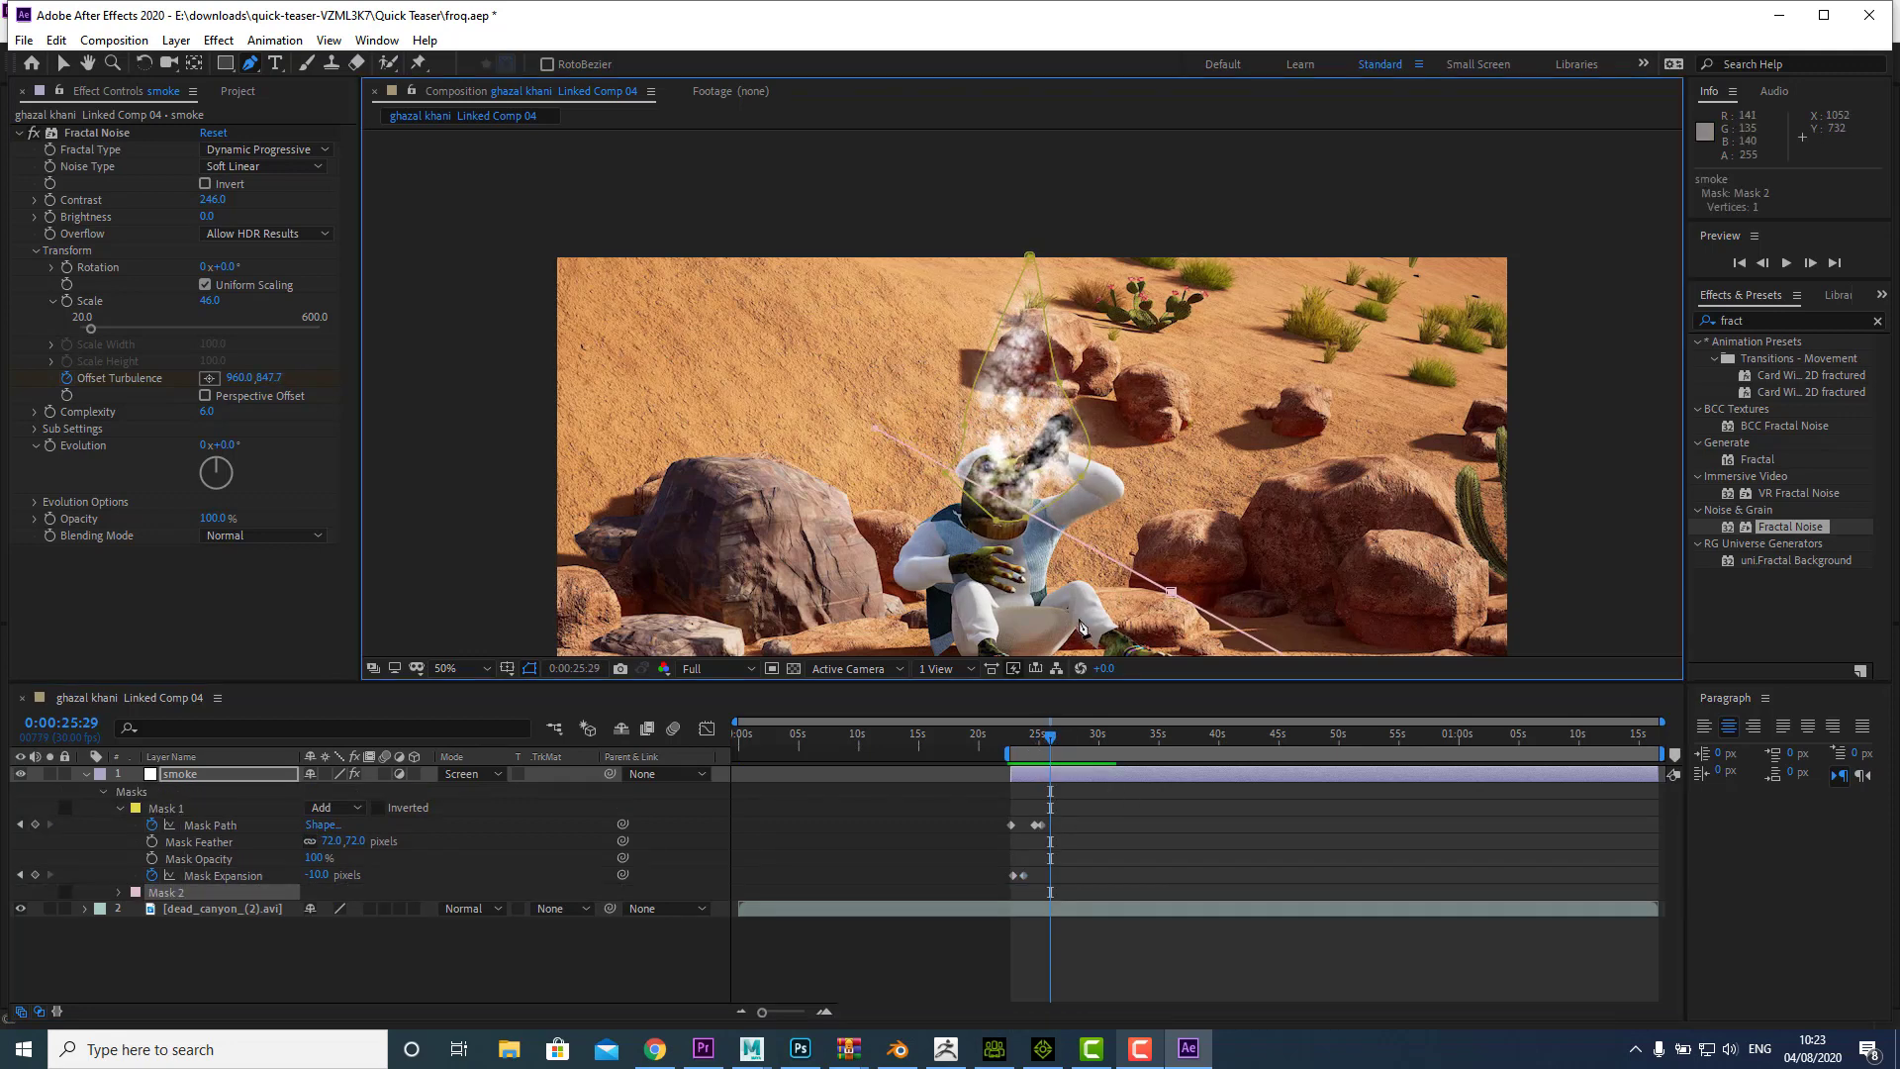
key(ctrl+z)
Step: Lift the mask points off the head toward the rock, set expansion to -36, and preview
drag(1218, 579, 831, 438)
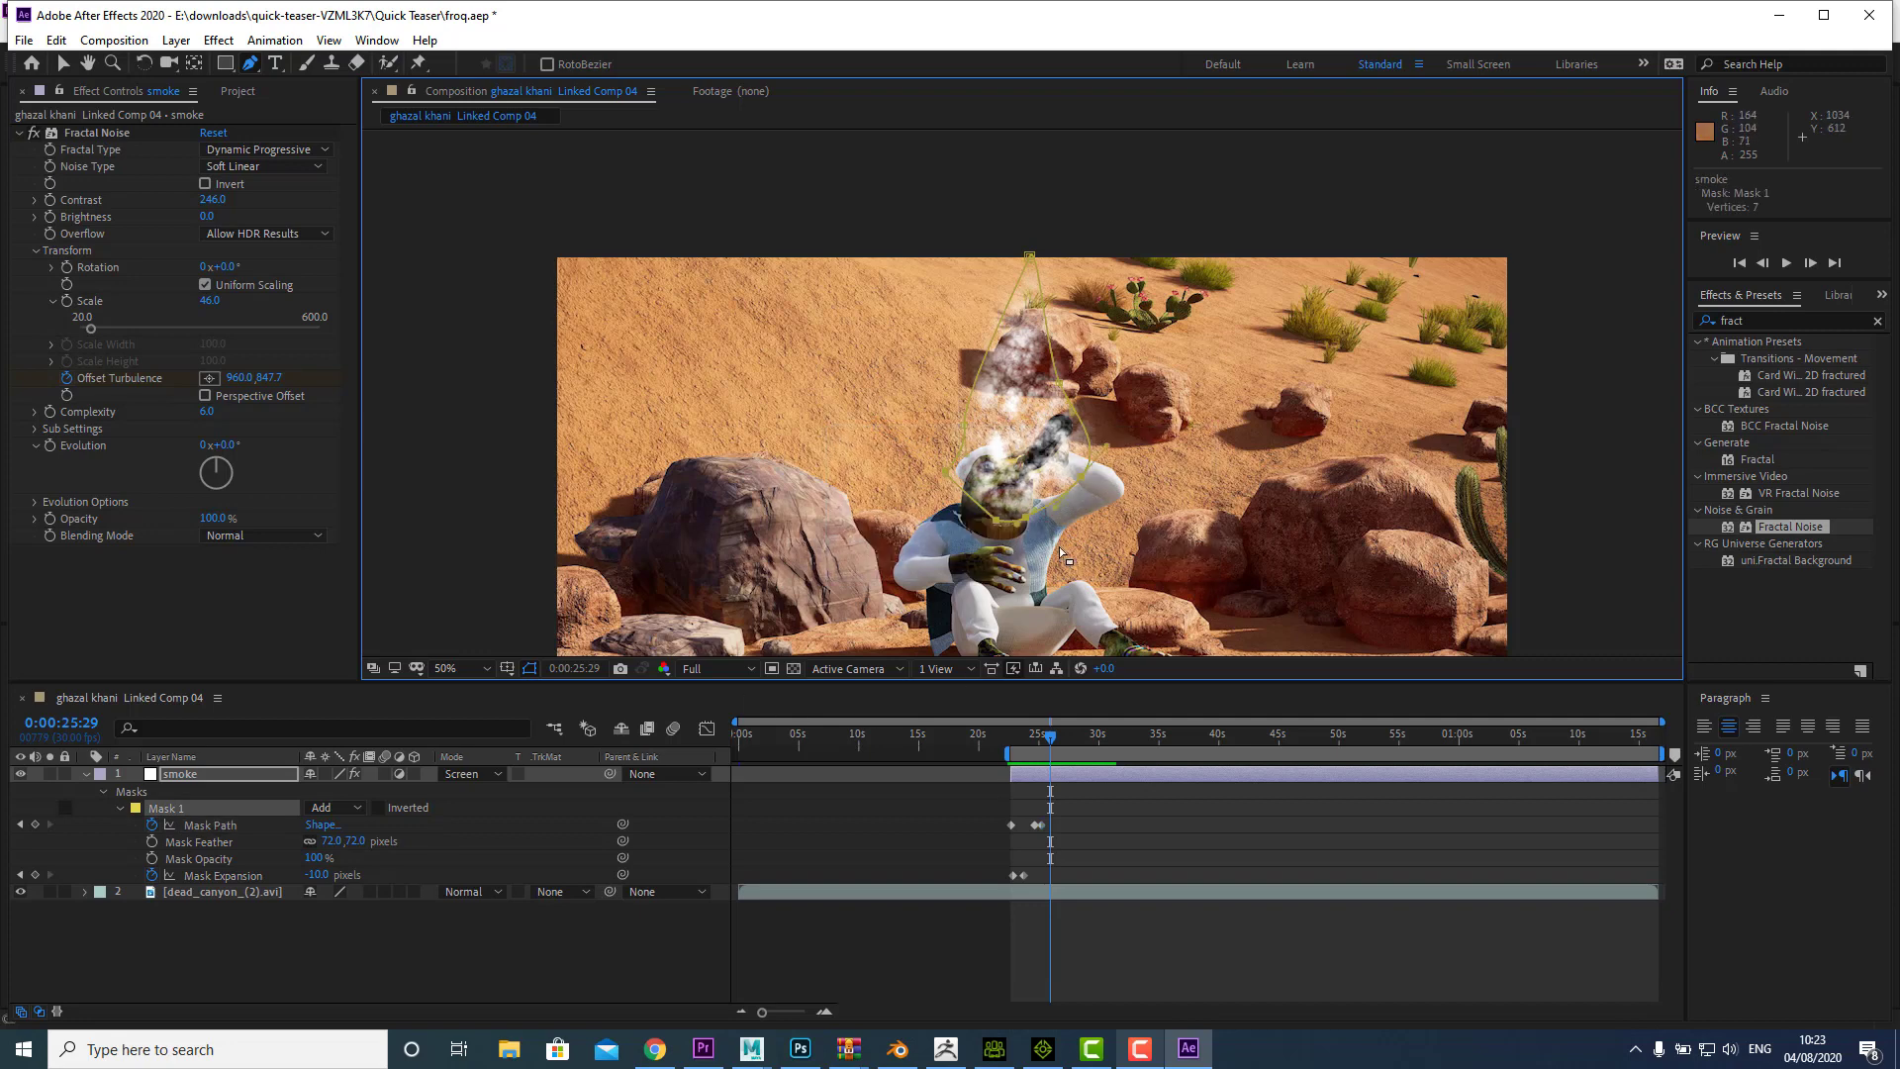
drag(1000, 524, 1032, 314)
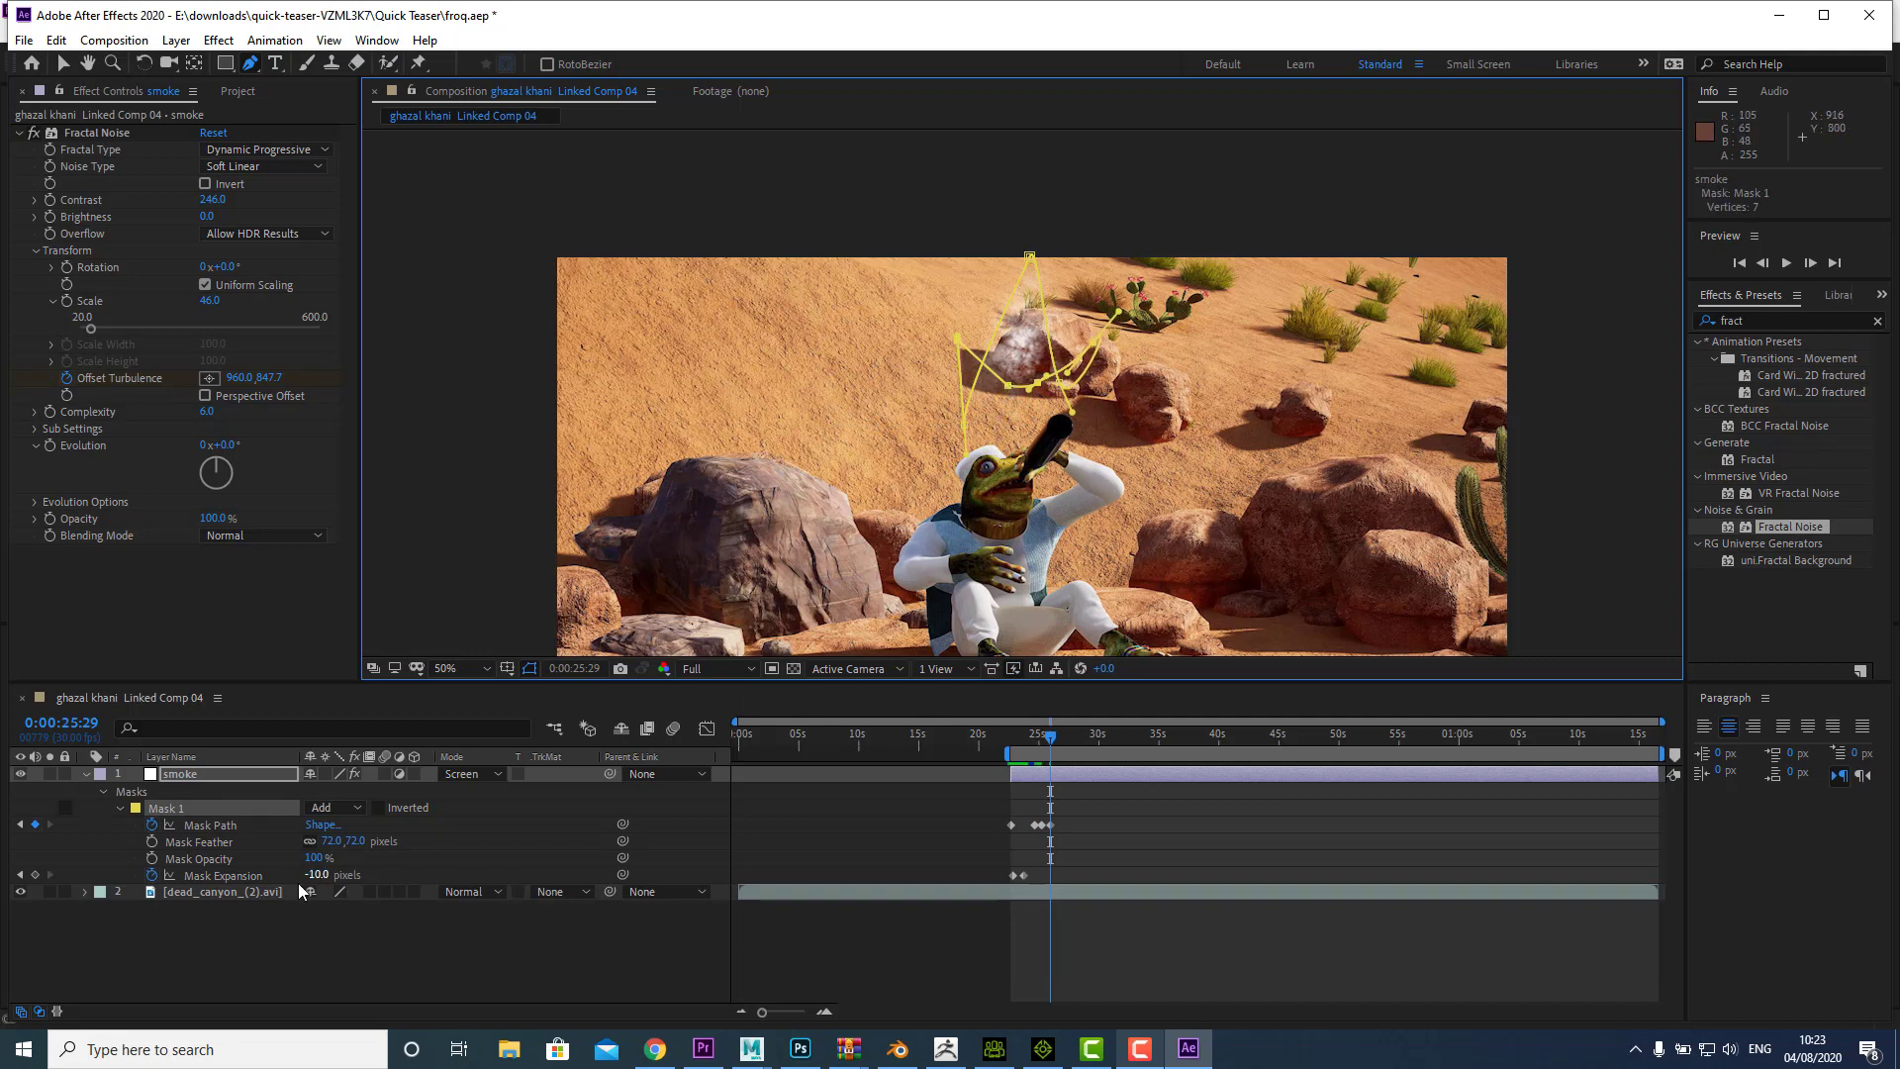
drag(318, 874, 285, 875)
key(space)
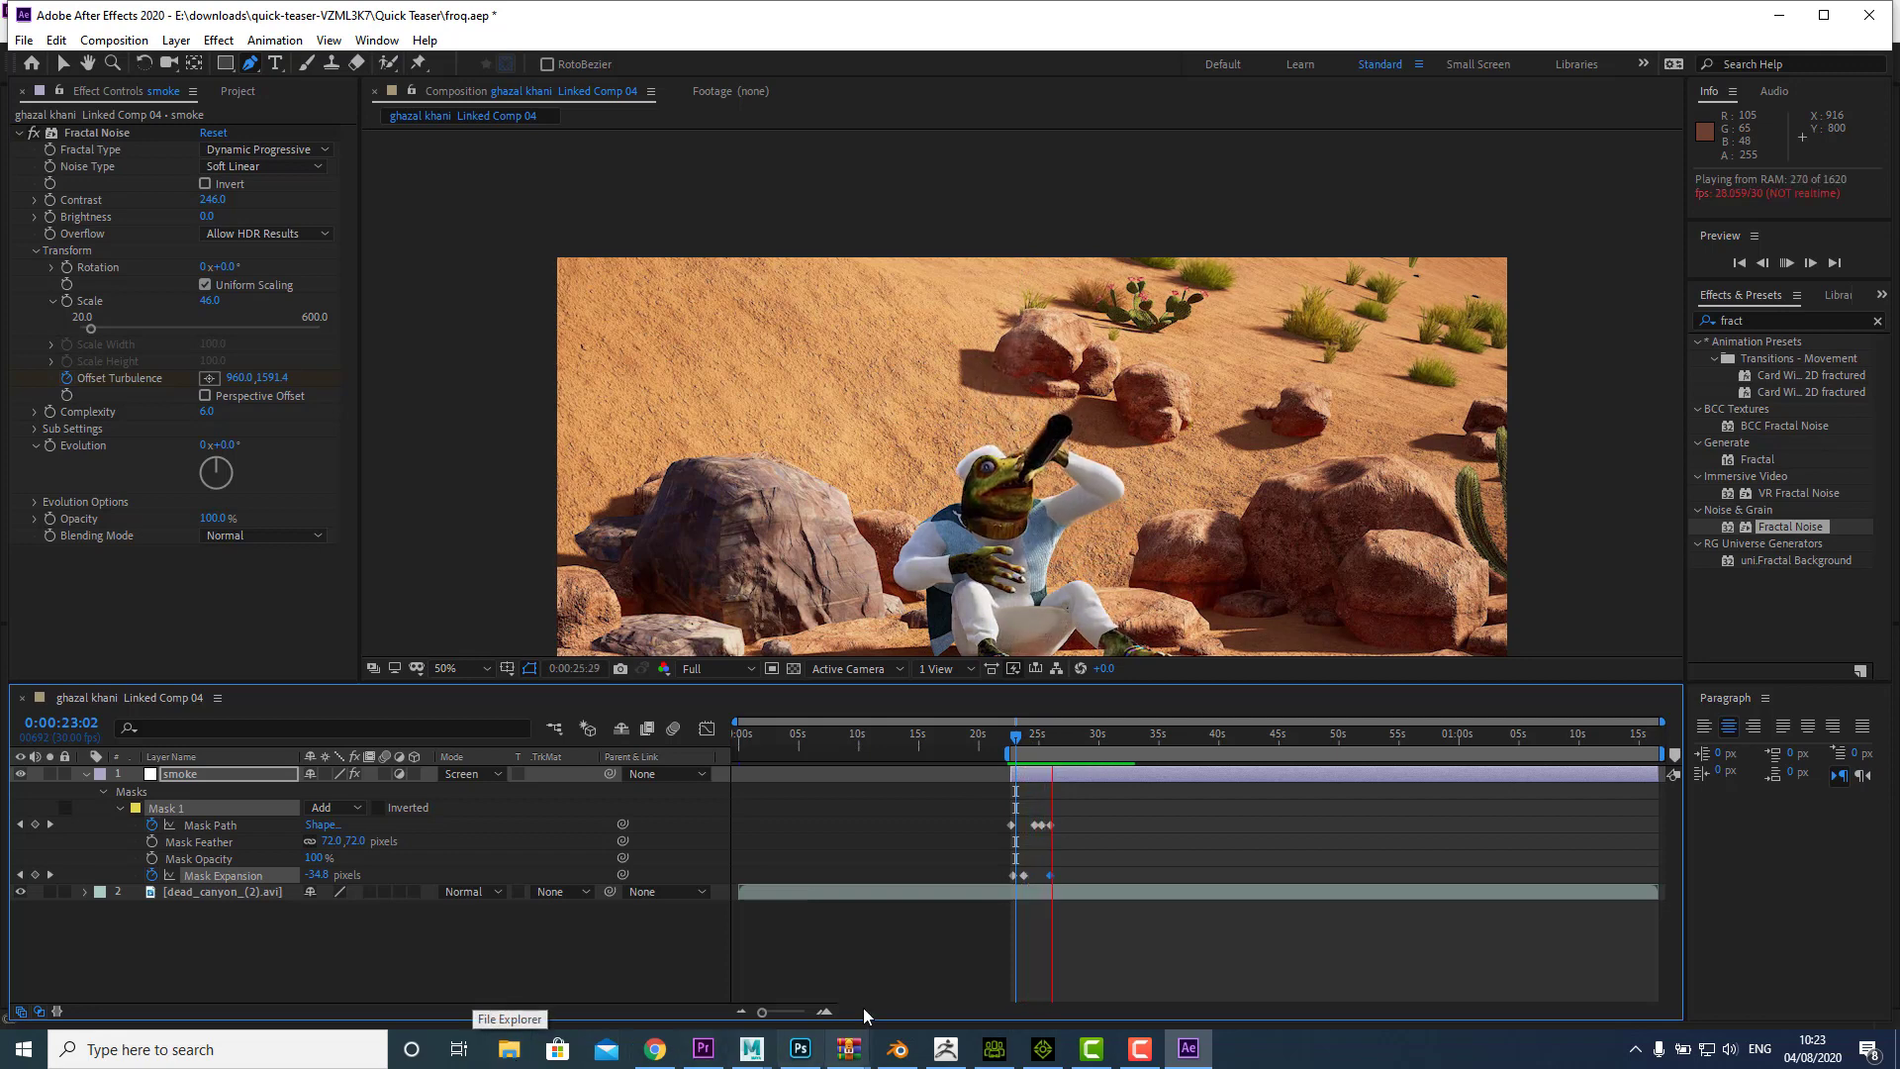
Step: Preview the smoke animation from around 0:00:23:04
key(space)
click(1031, 825)
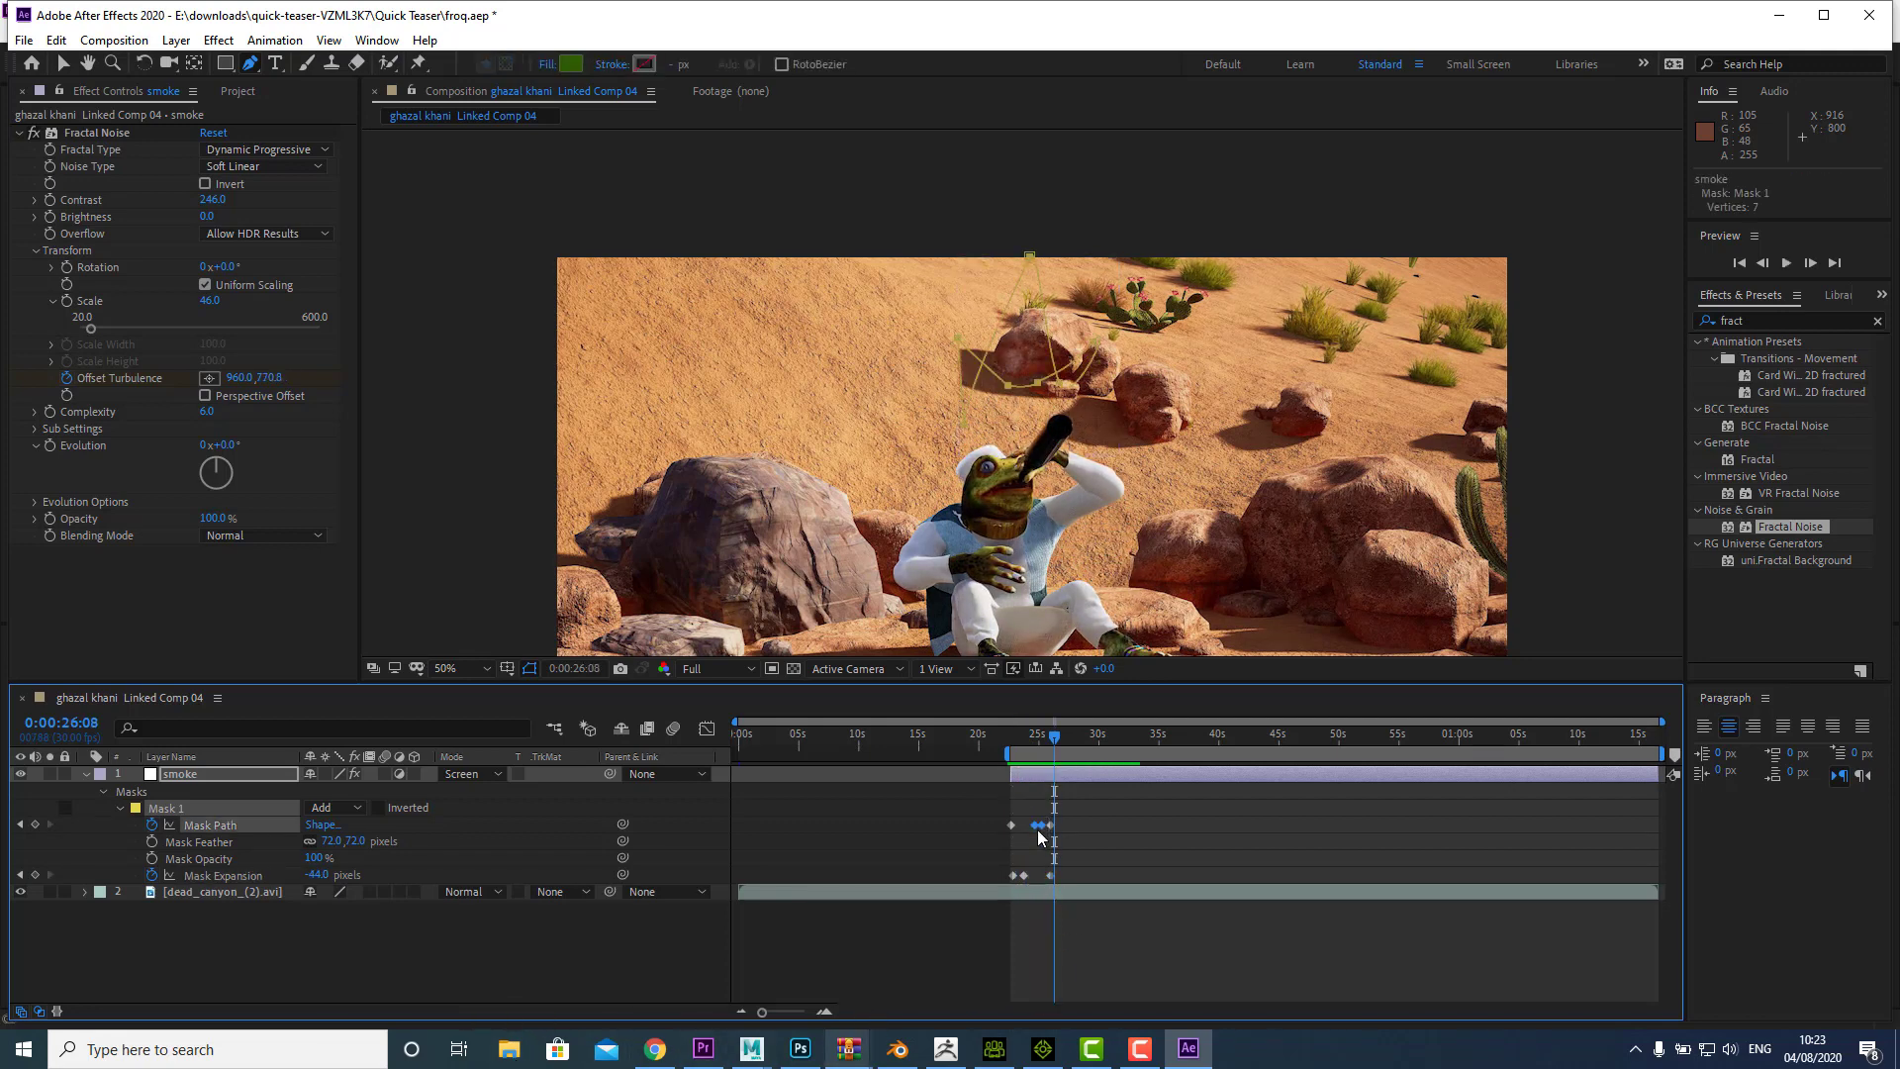
click(1017, 737)
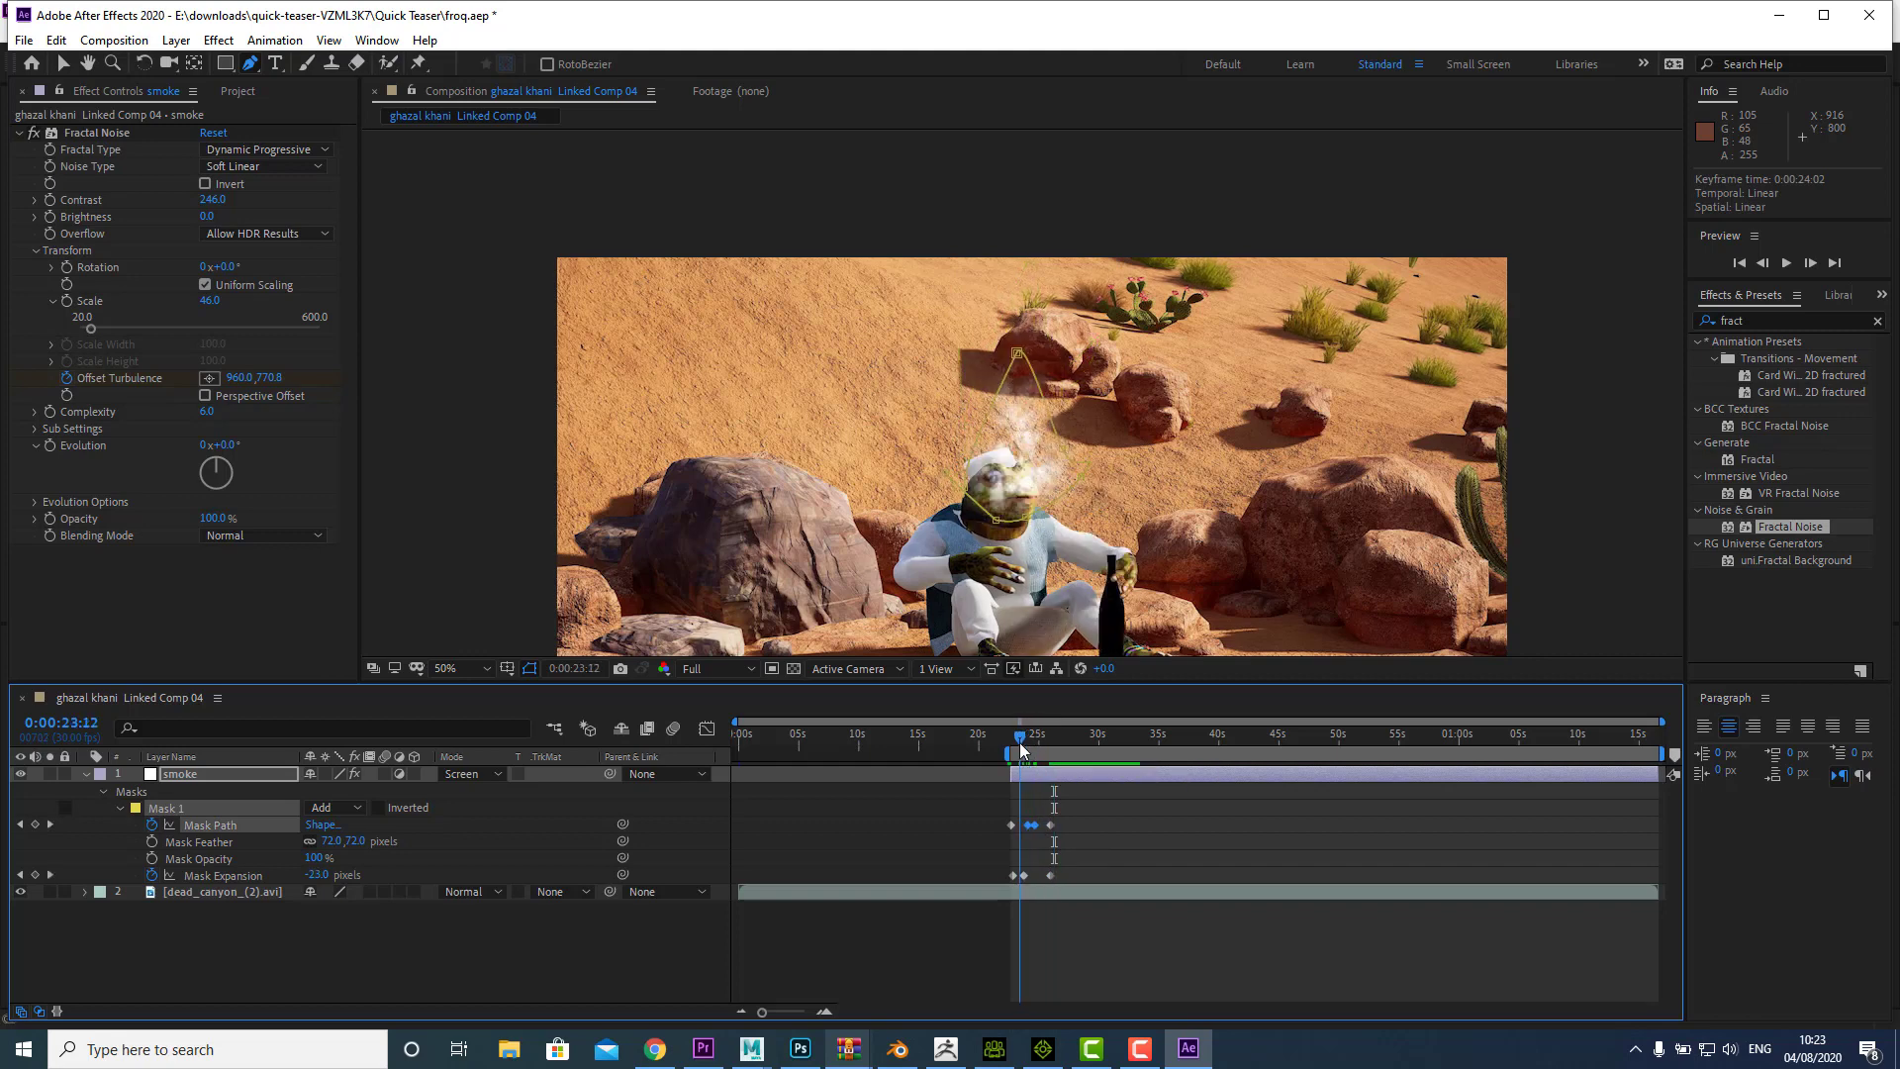
key(space)
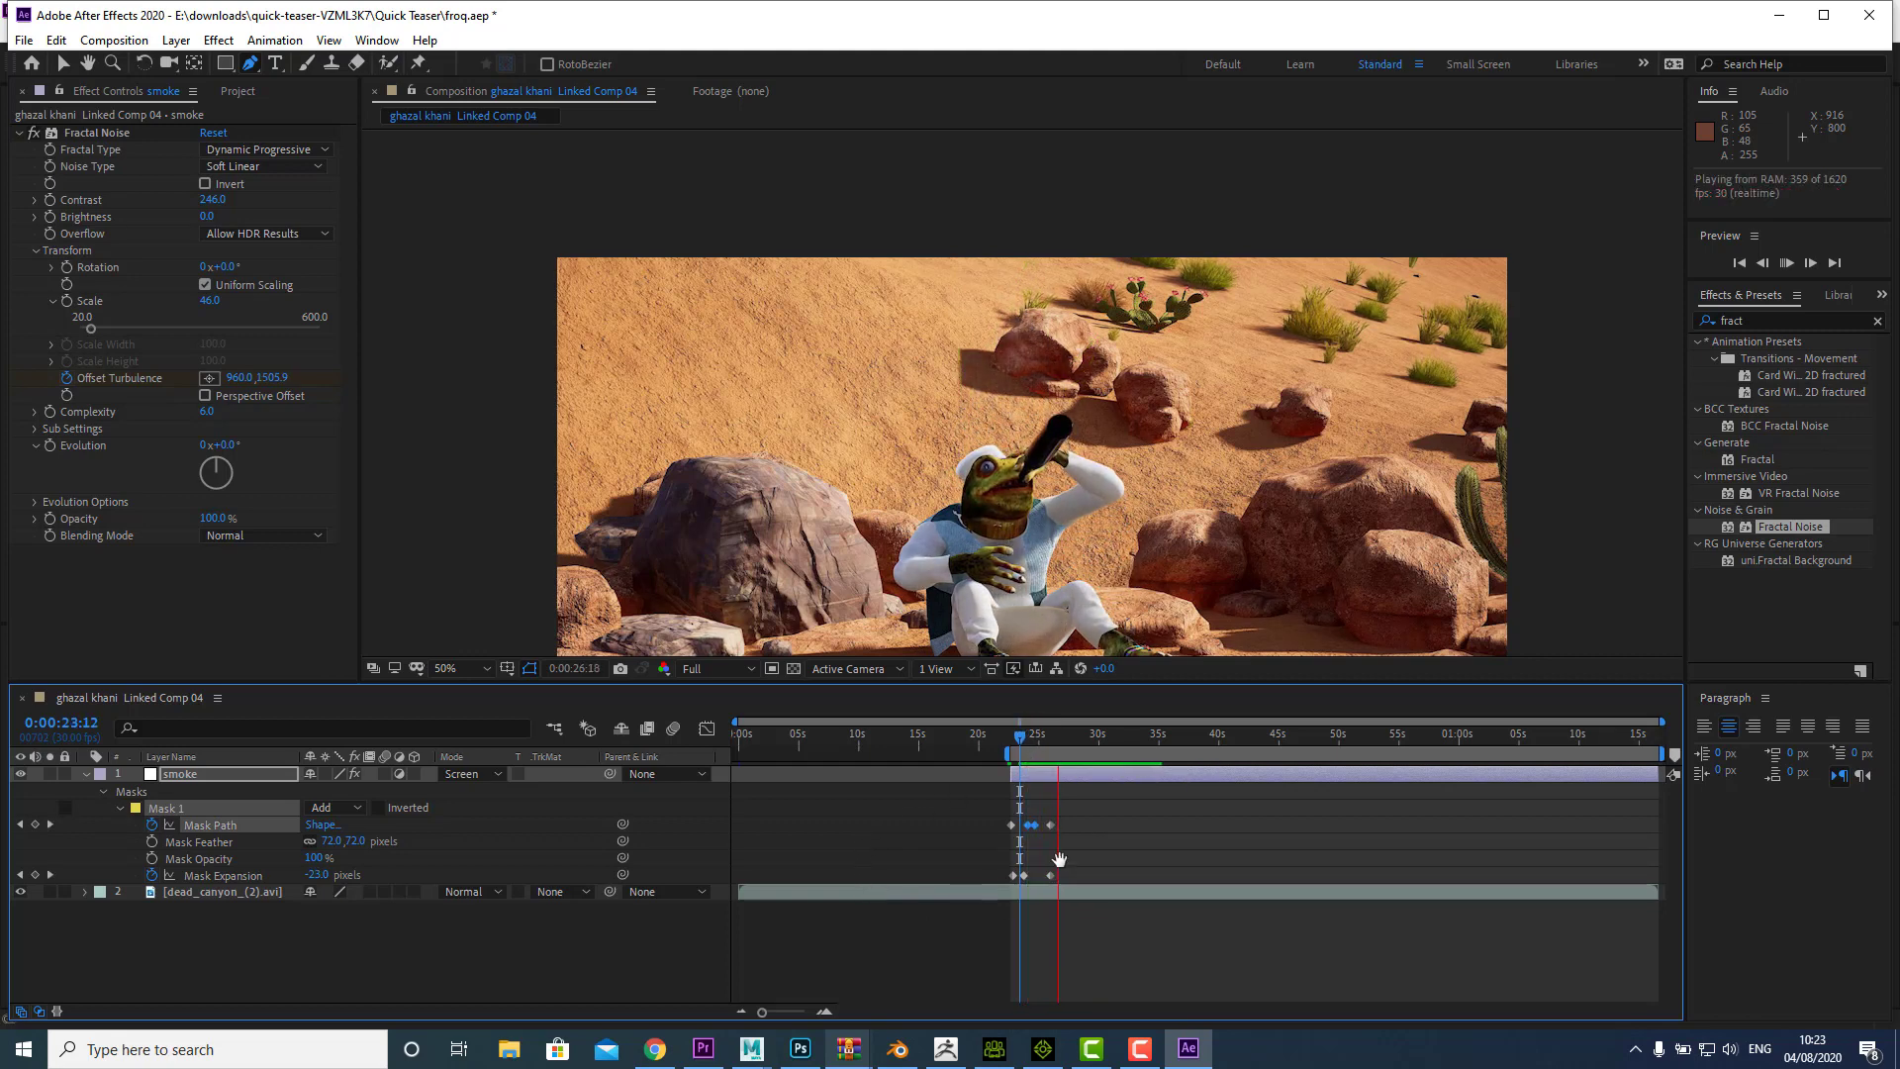
click(1013, 741)
key(space)
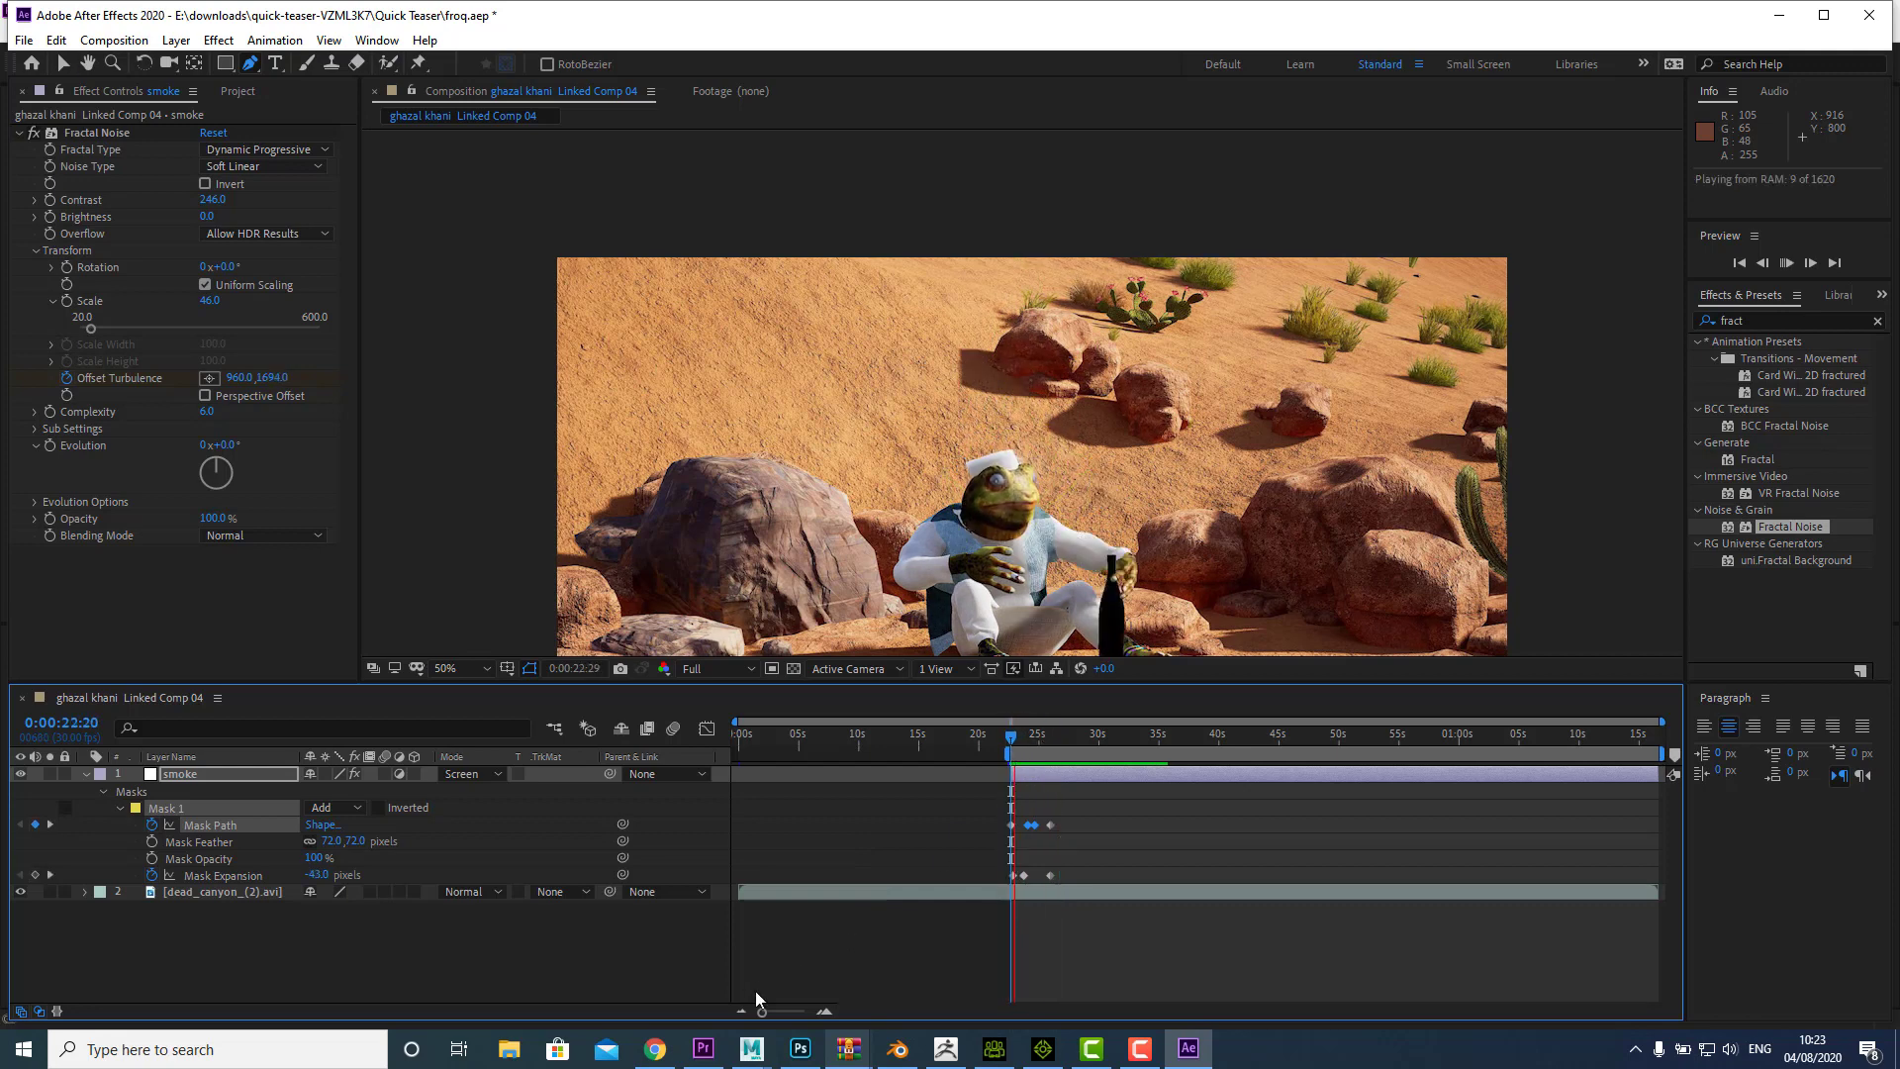
key(space)
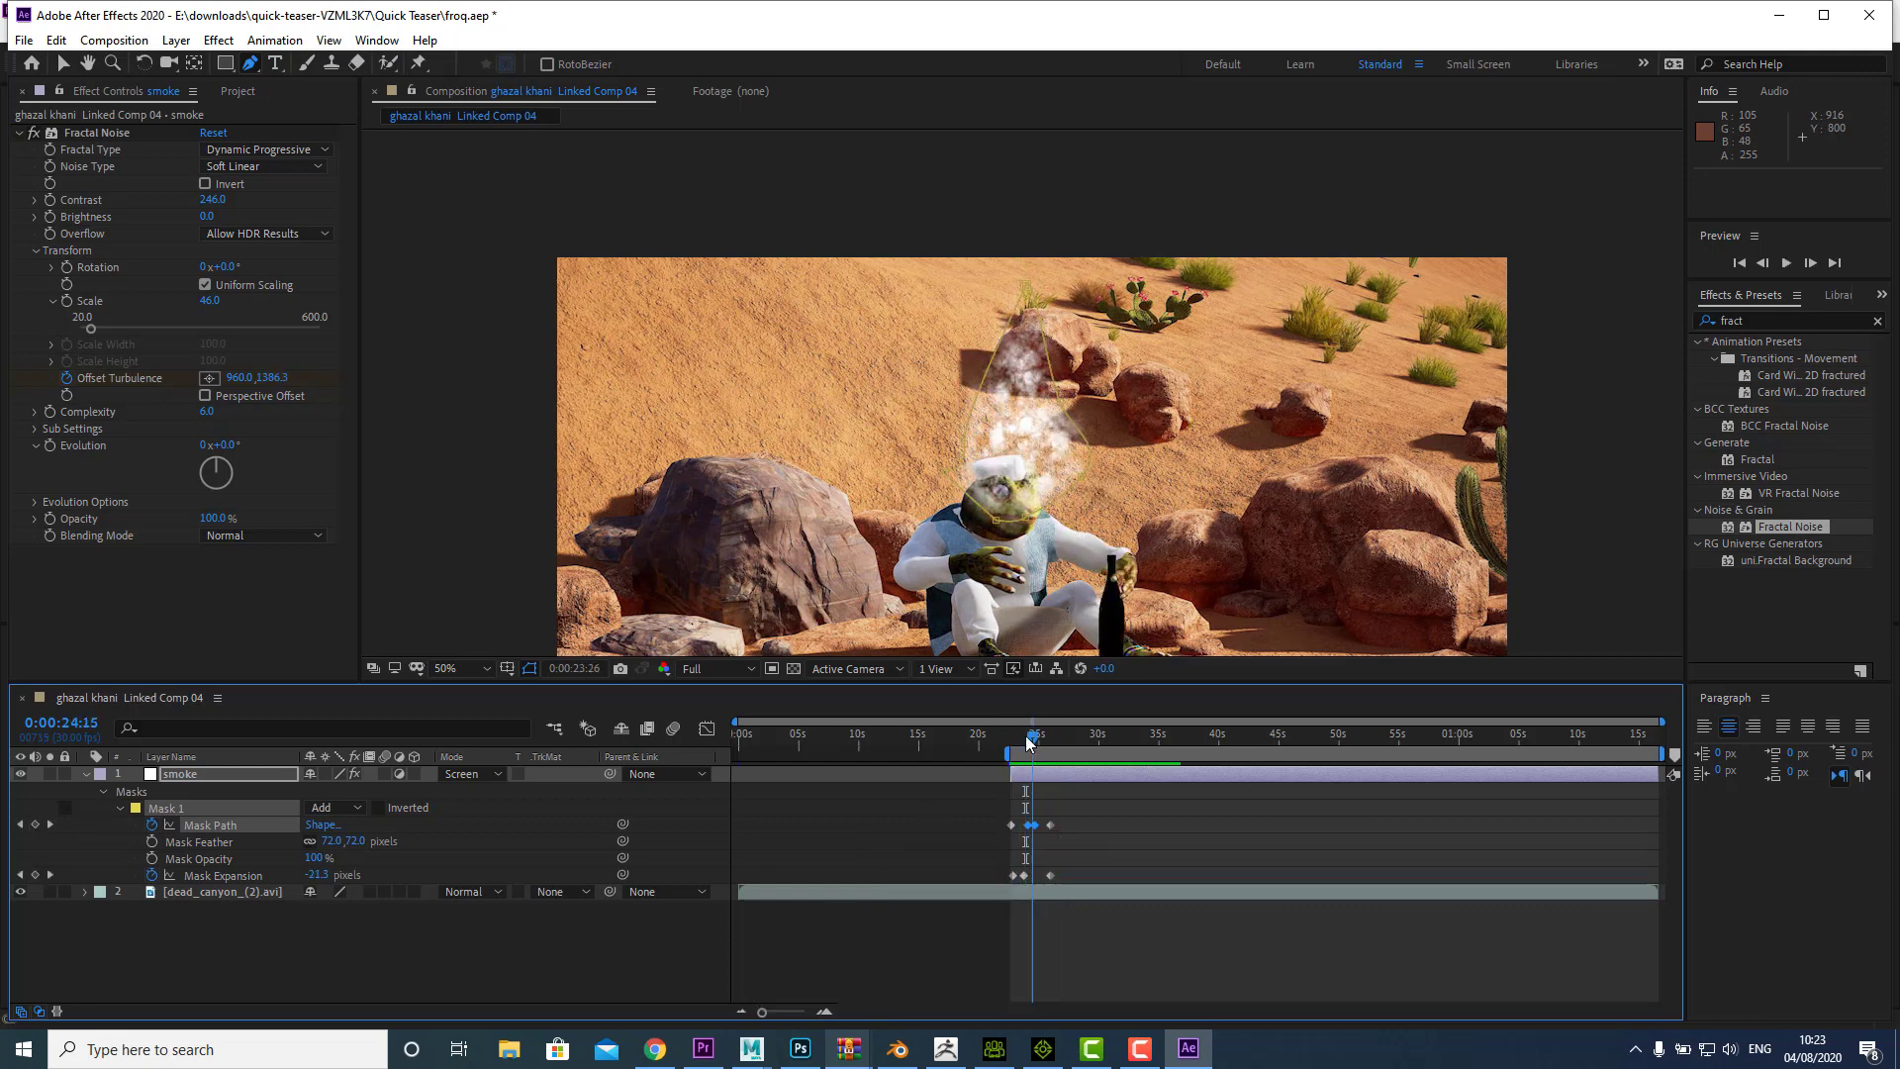
Step: Jump to the 0:00:22:20 keyframe and select the smoke mask with the Selection tool
key(j)
key(j)
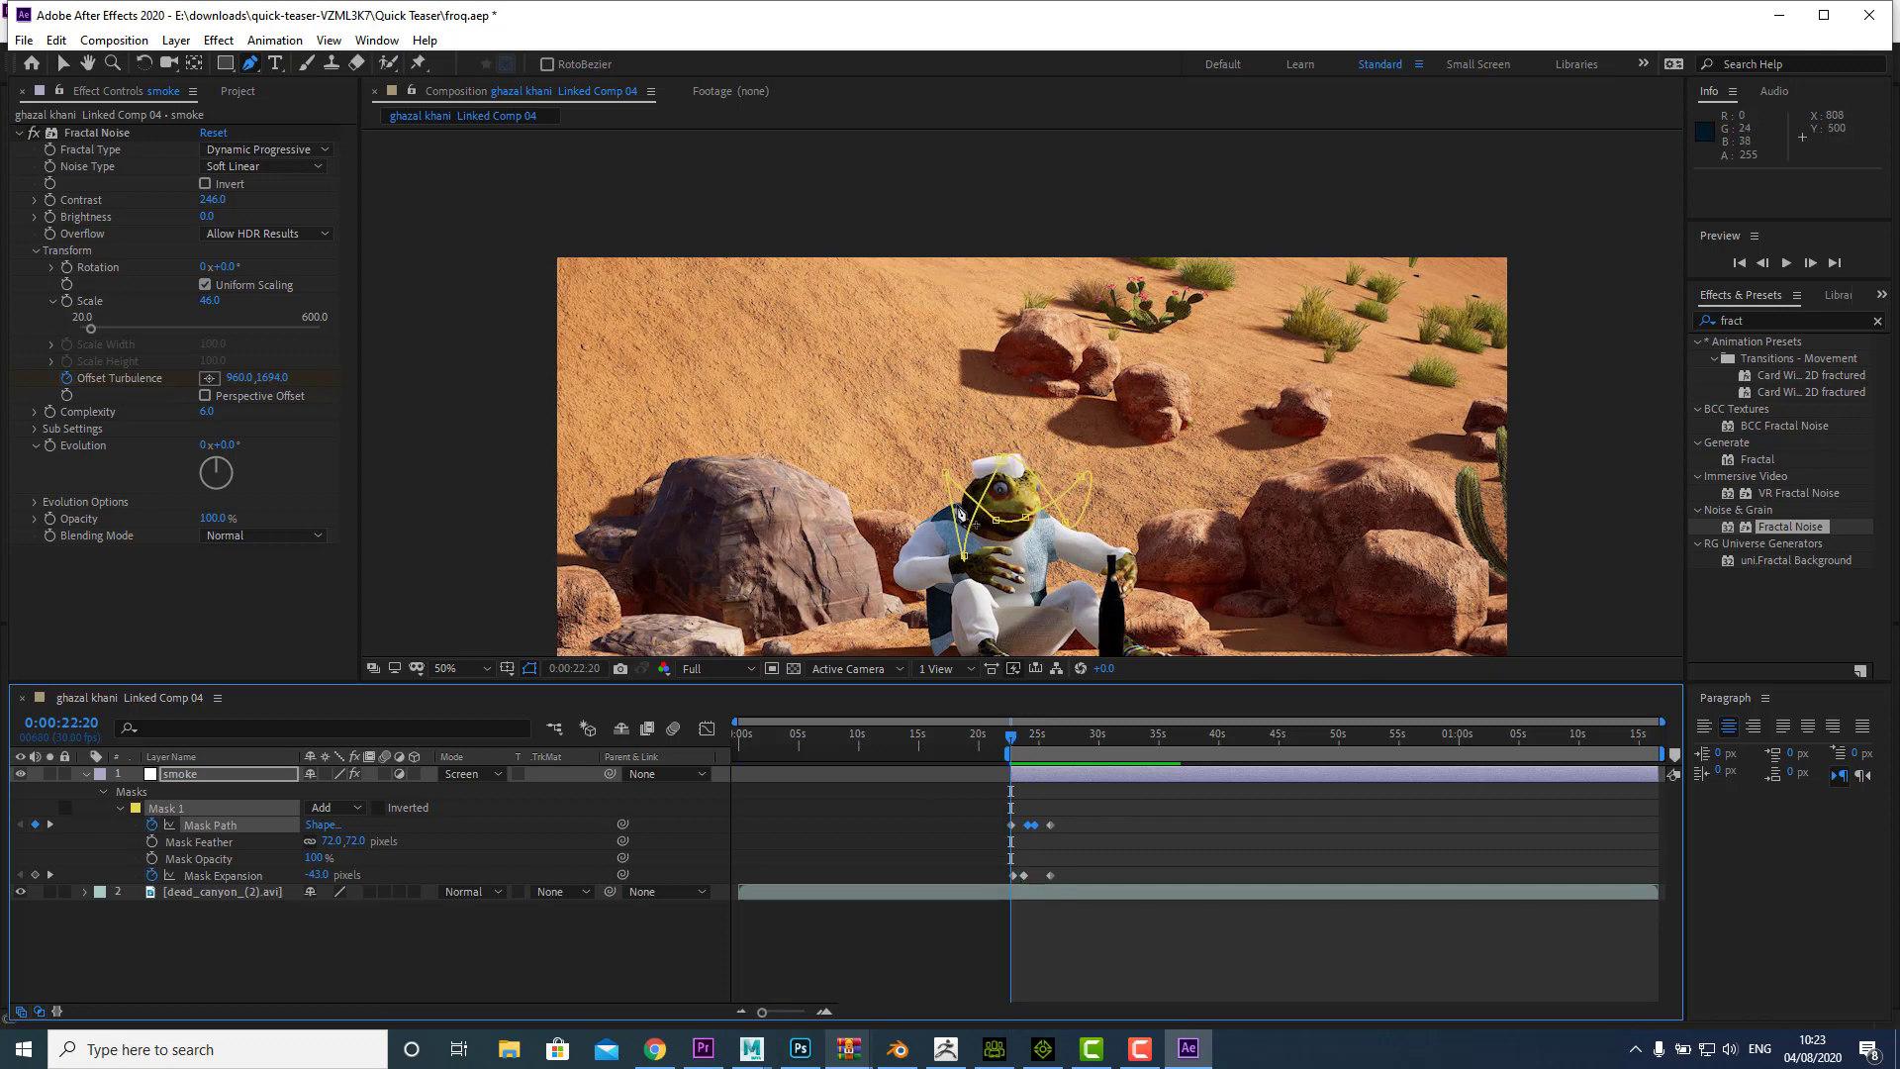
key(z)
key(v)
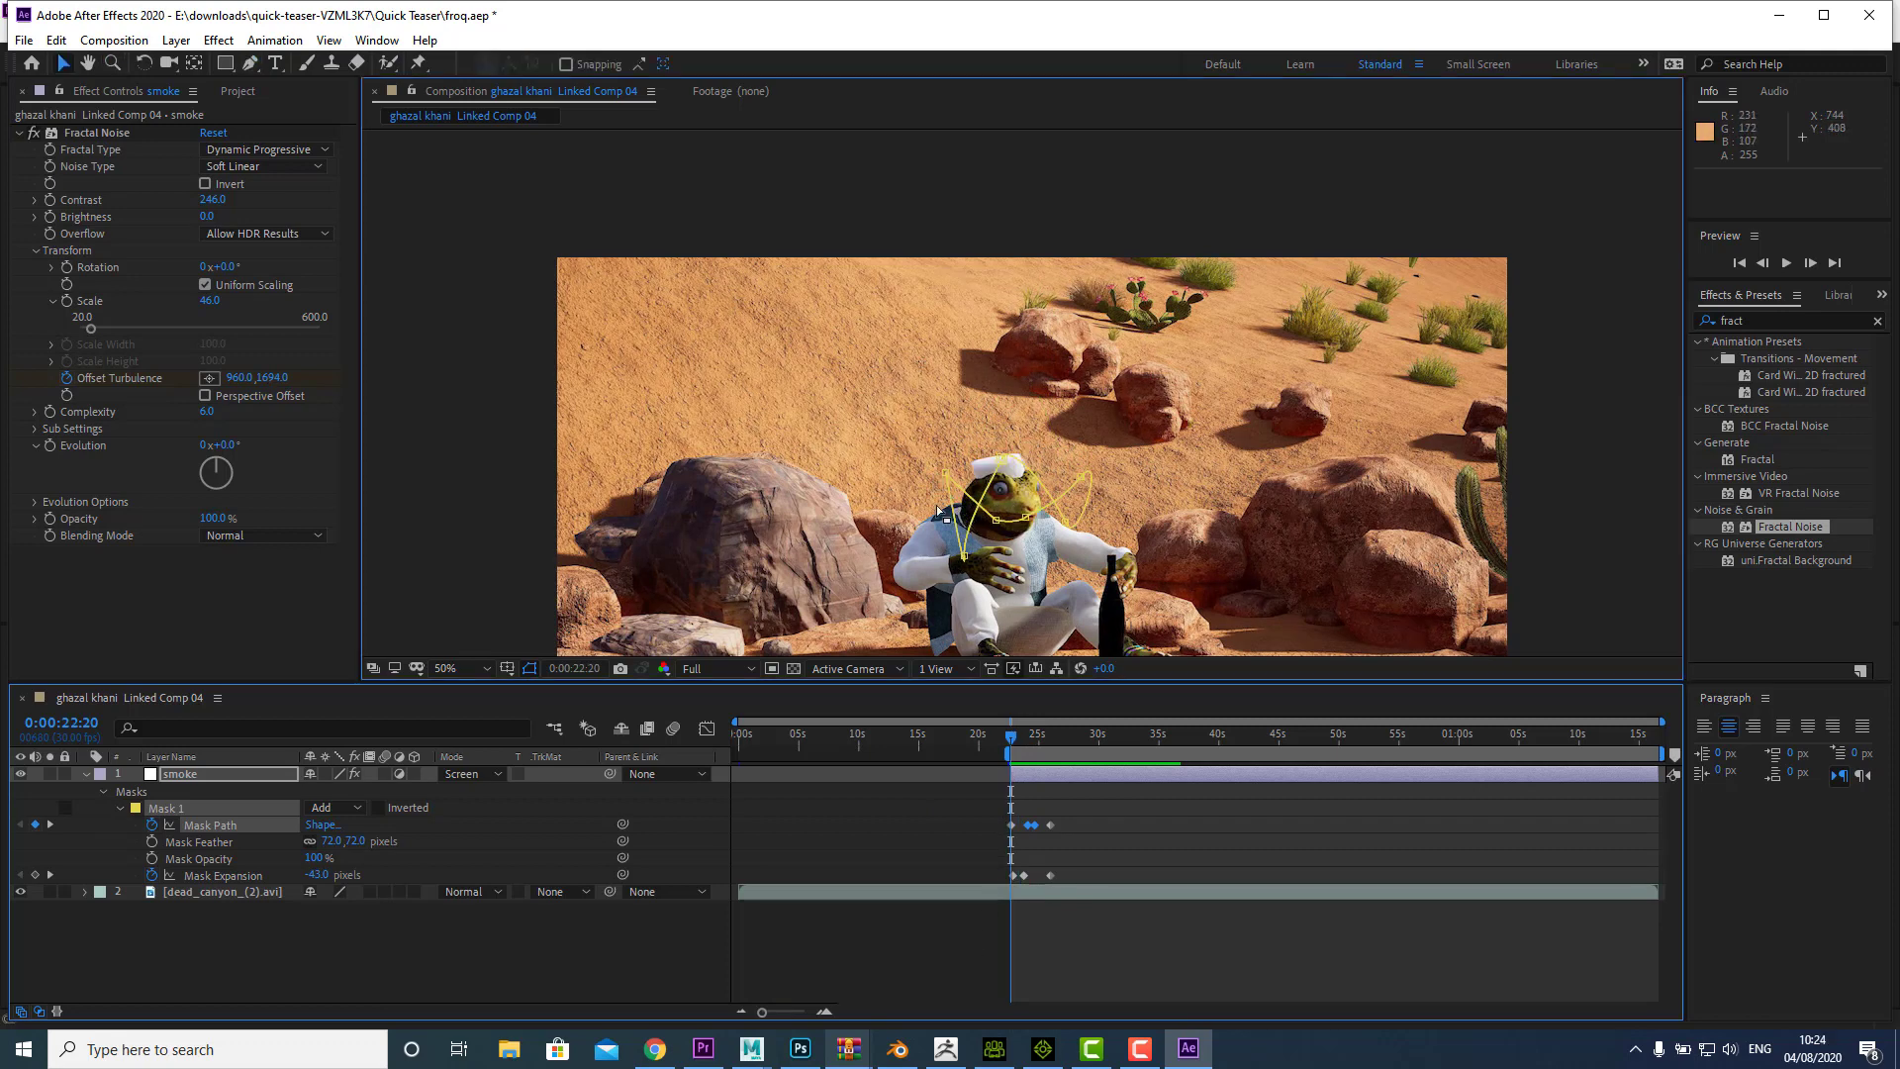
click(953, 513)
Step: Zoom the composition viewer in on the frog's head, undoing a trial curve edit
drag(971, 518, 992, 511)
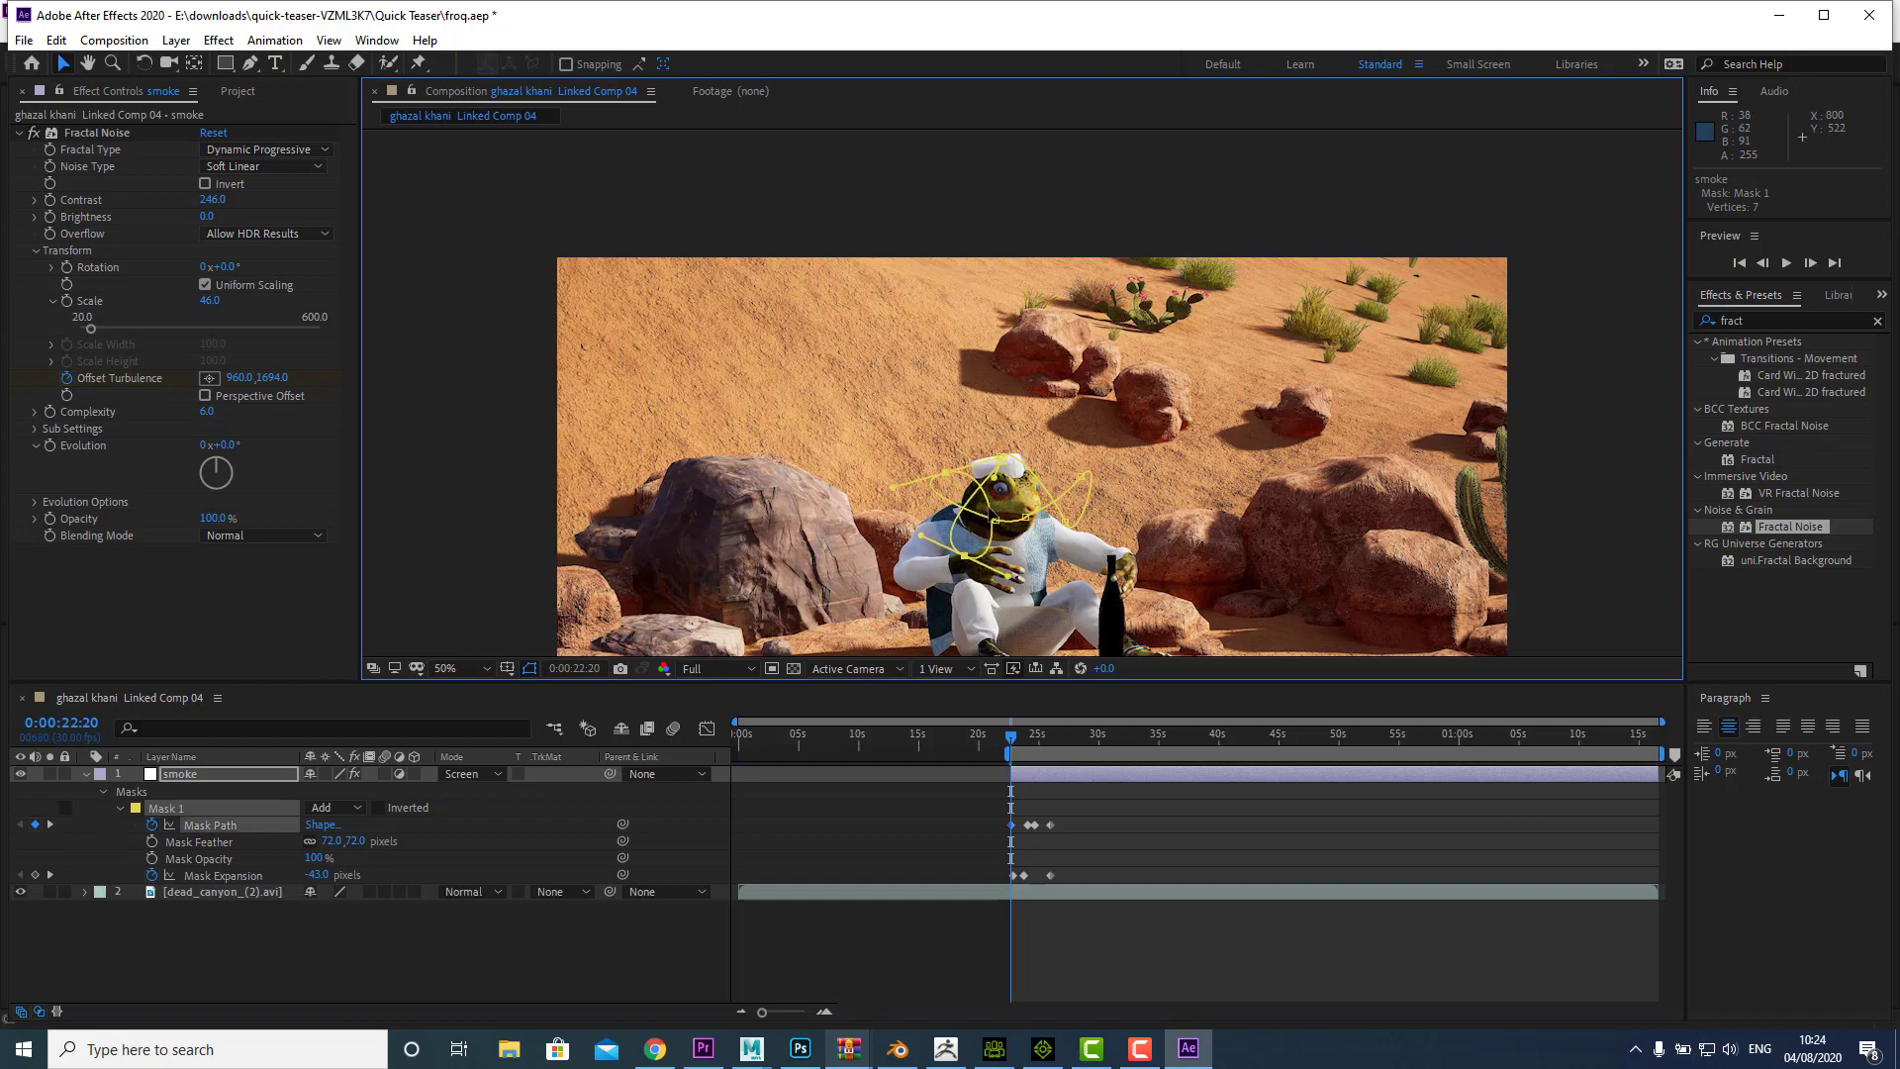
key(ctrl+z)
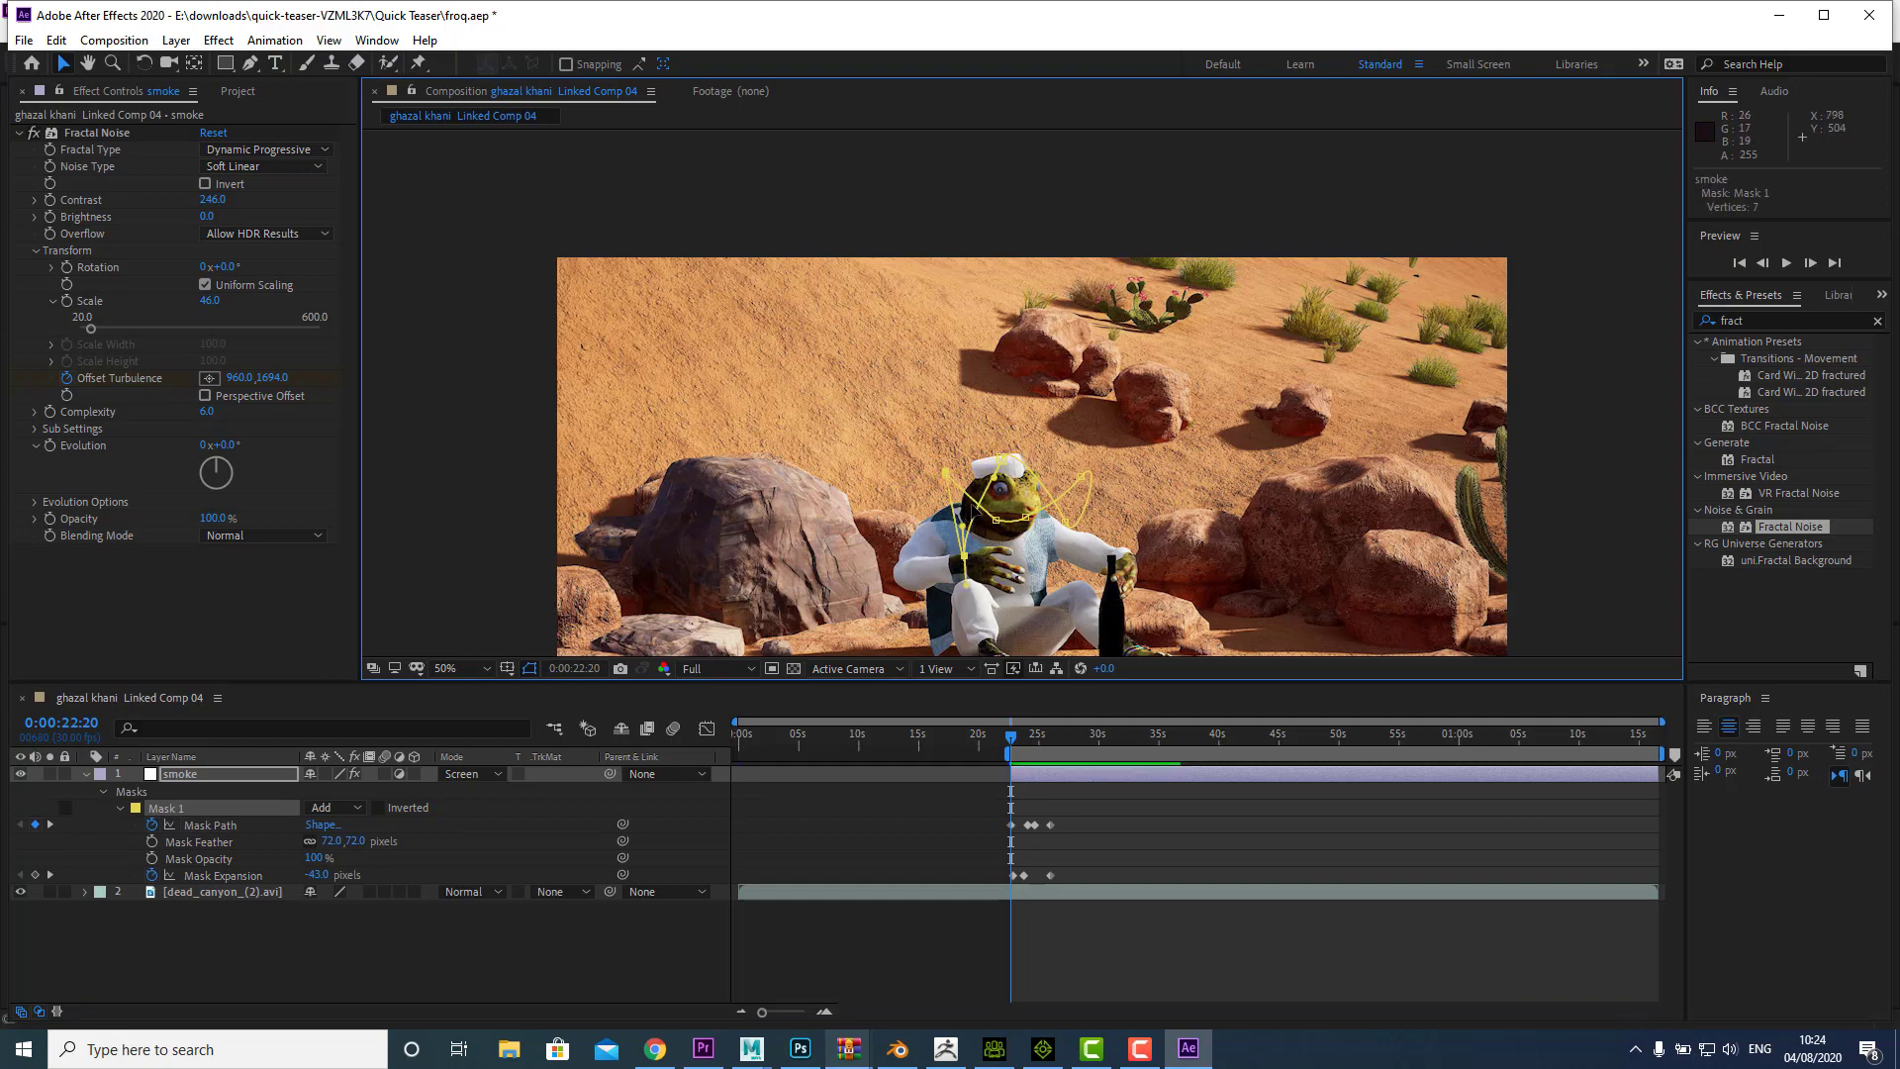
key(period)
key(period)
key(period)
scroll(967, 553, down, 2)
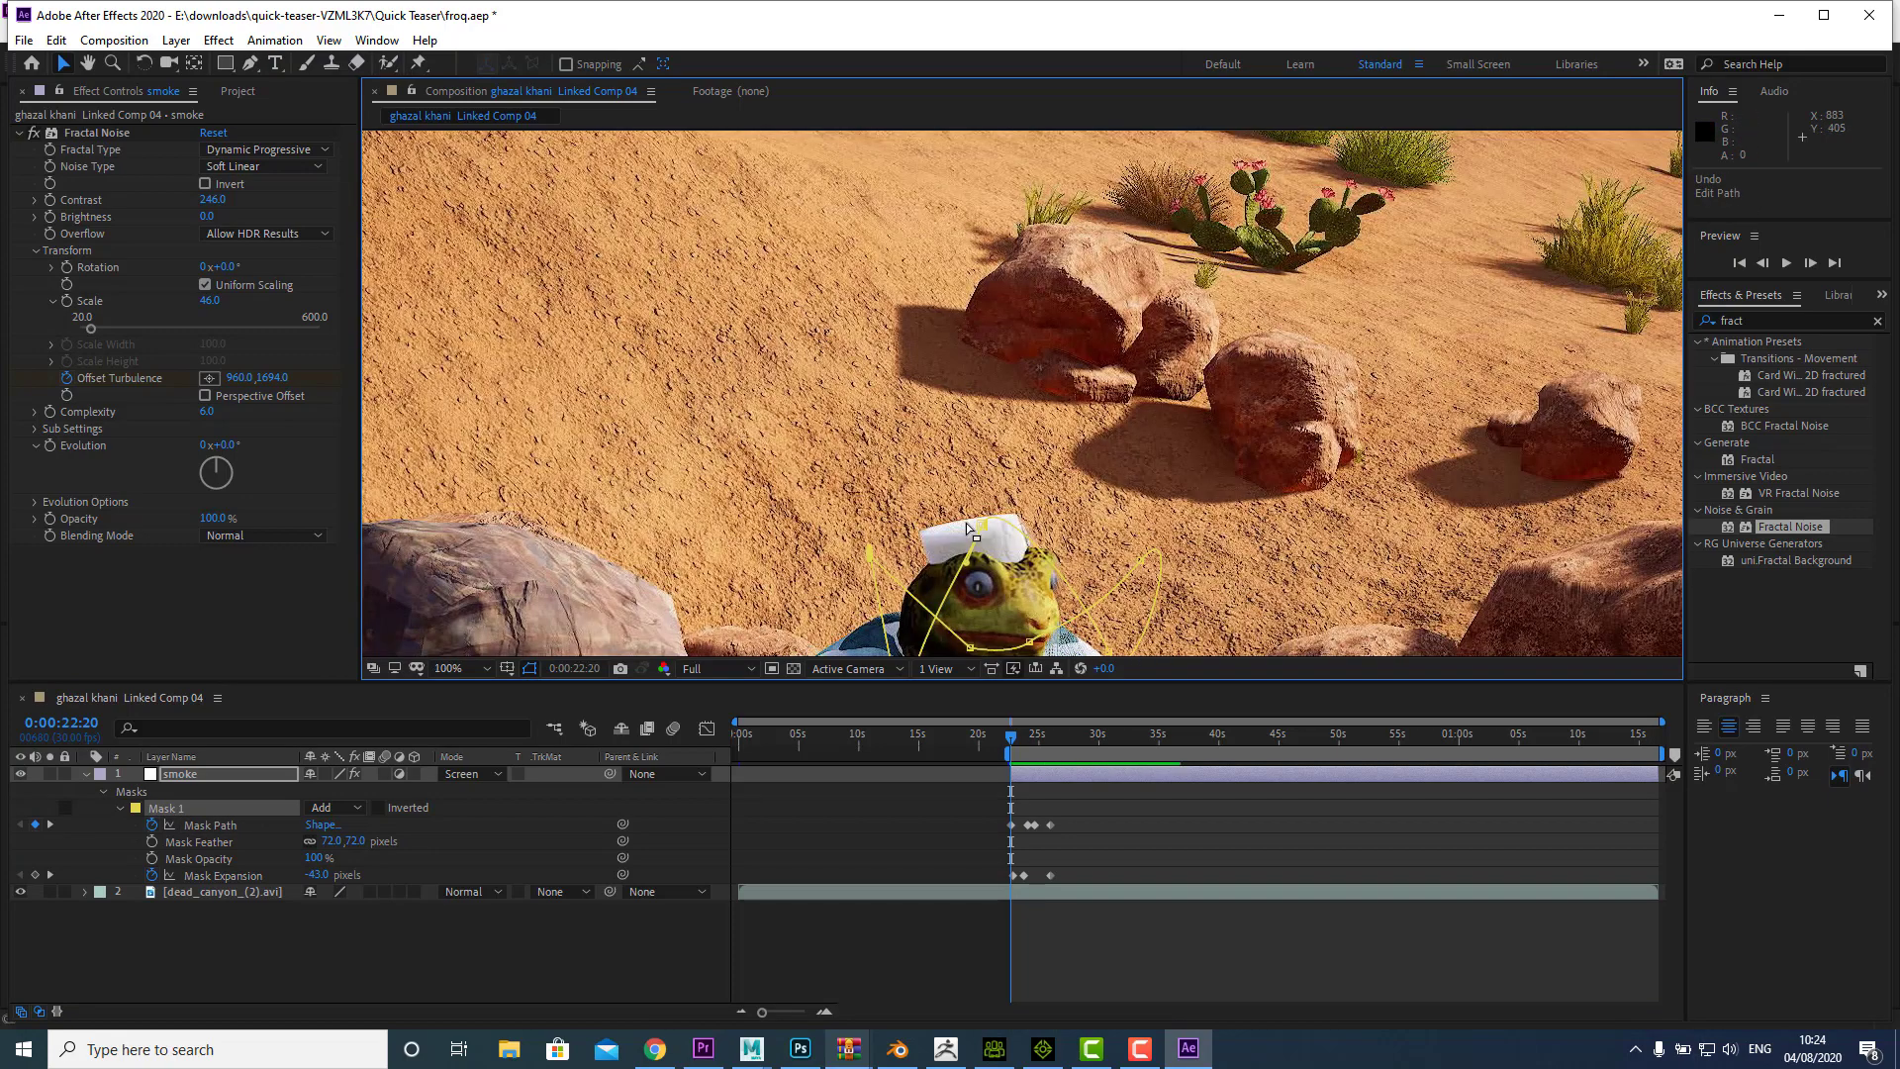
scroll(909, 437, up, 1)
key(v)
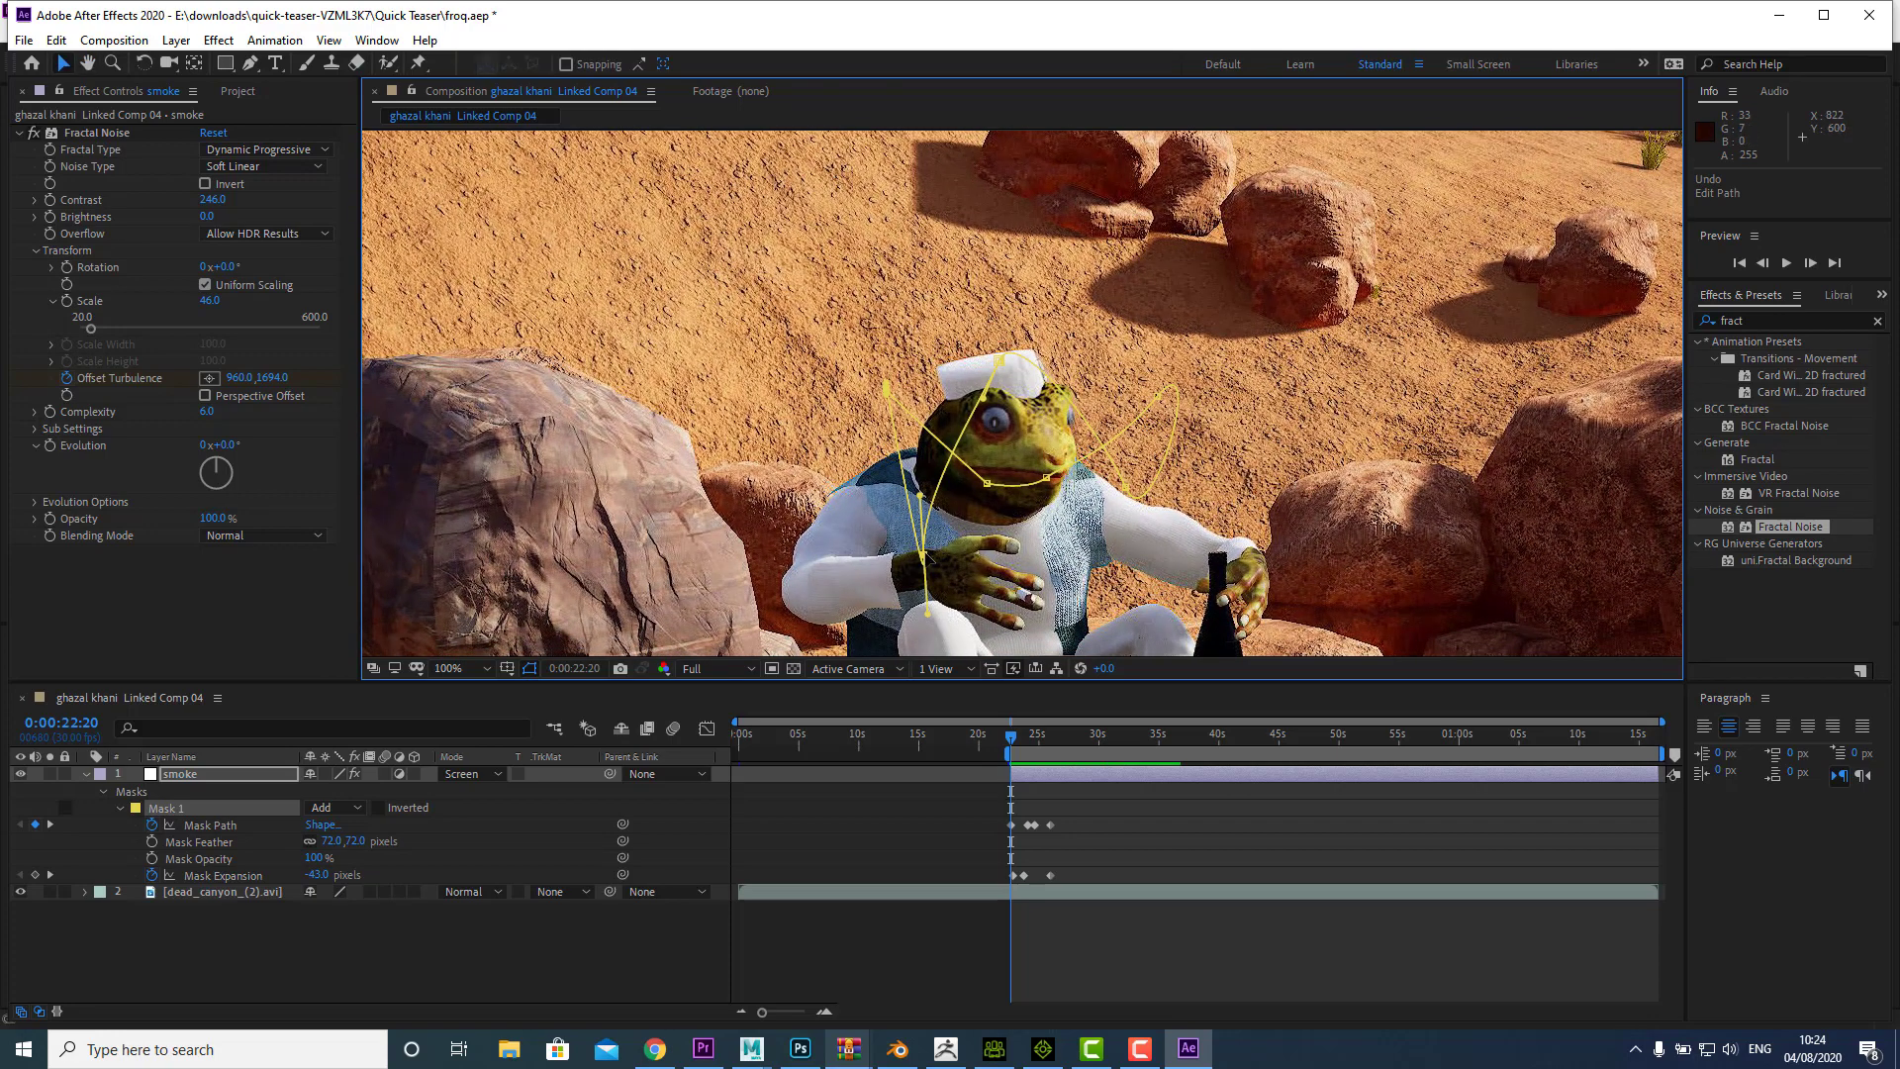
Step: Pull the mask's vertices in to hug the frog's face at the start, then preview
drag(928, 611, 1046, 535)
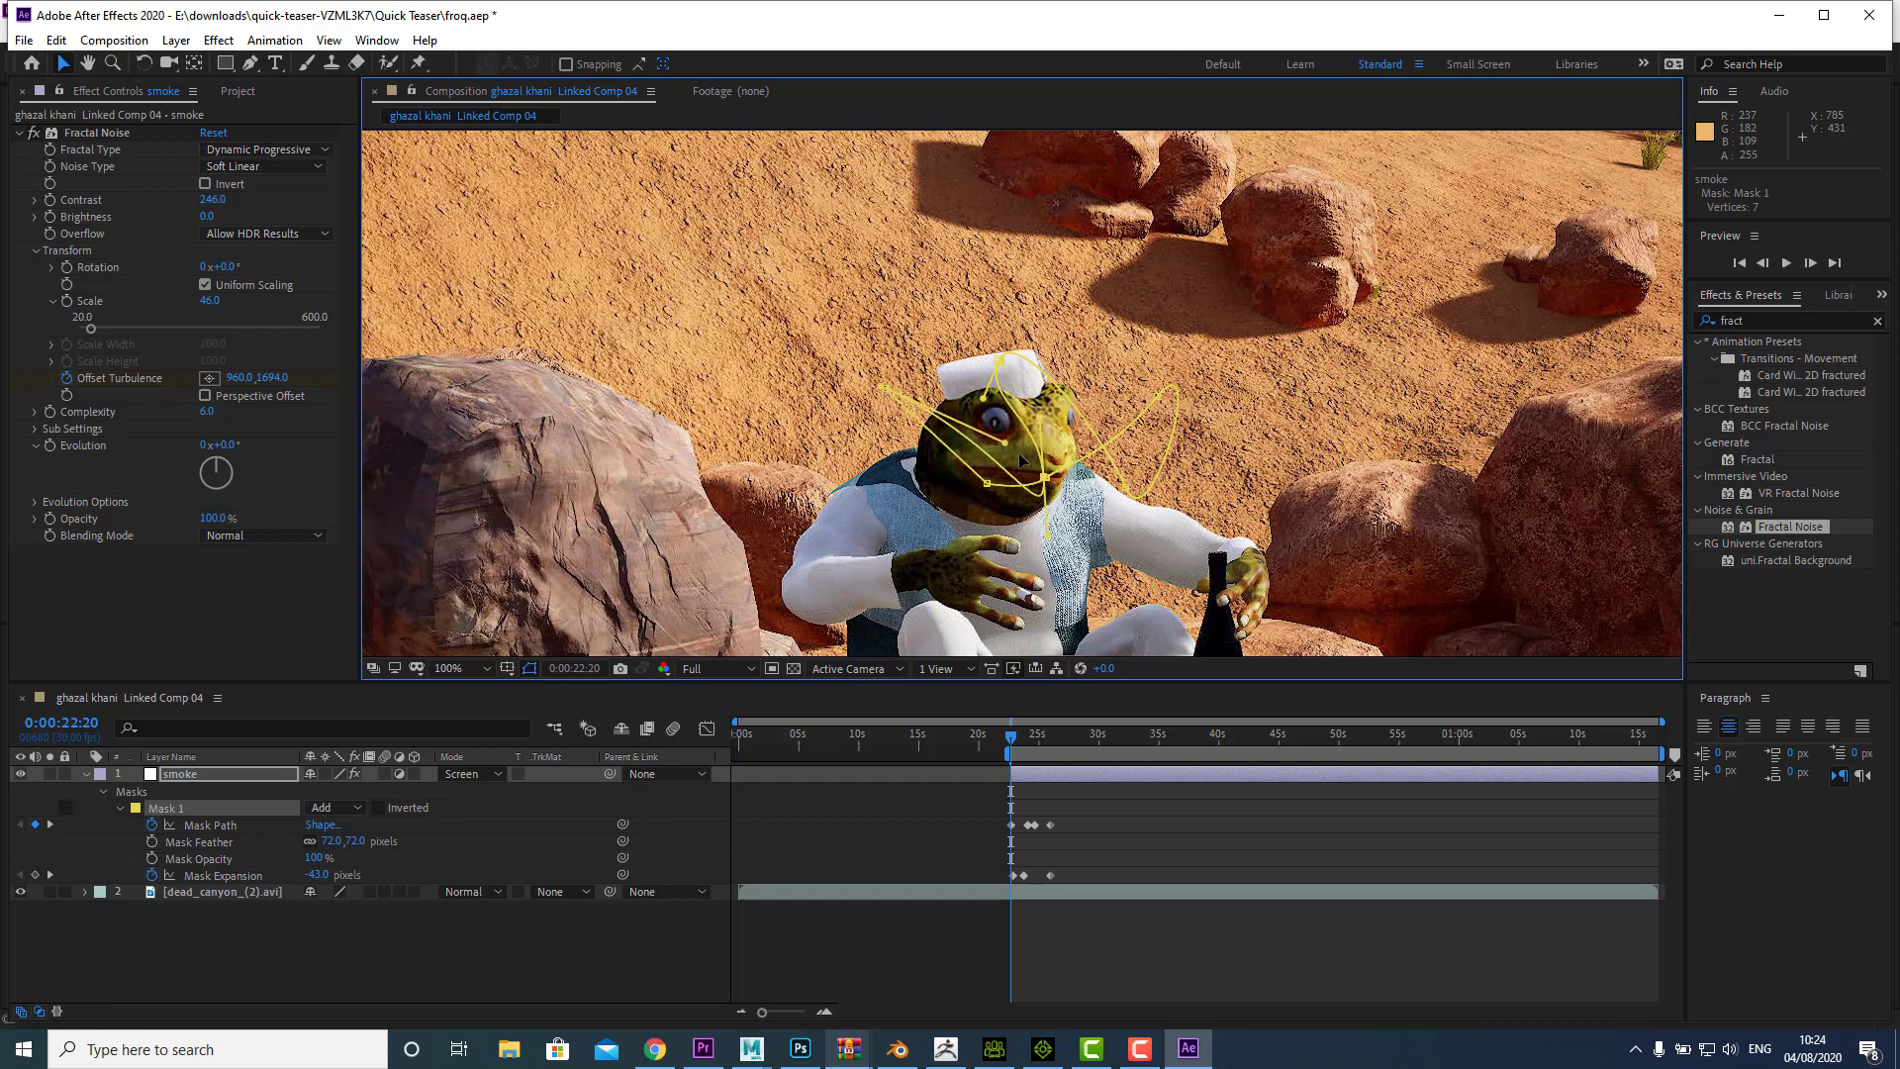
key(ctrl+z)
drag(888, 390, 1018, 447)
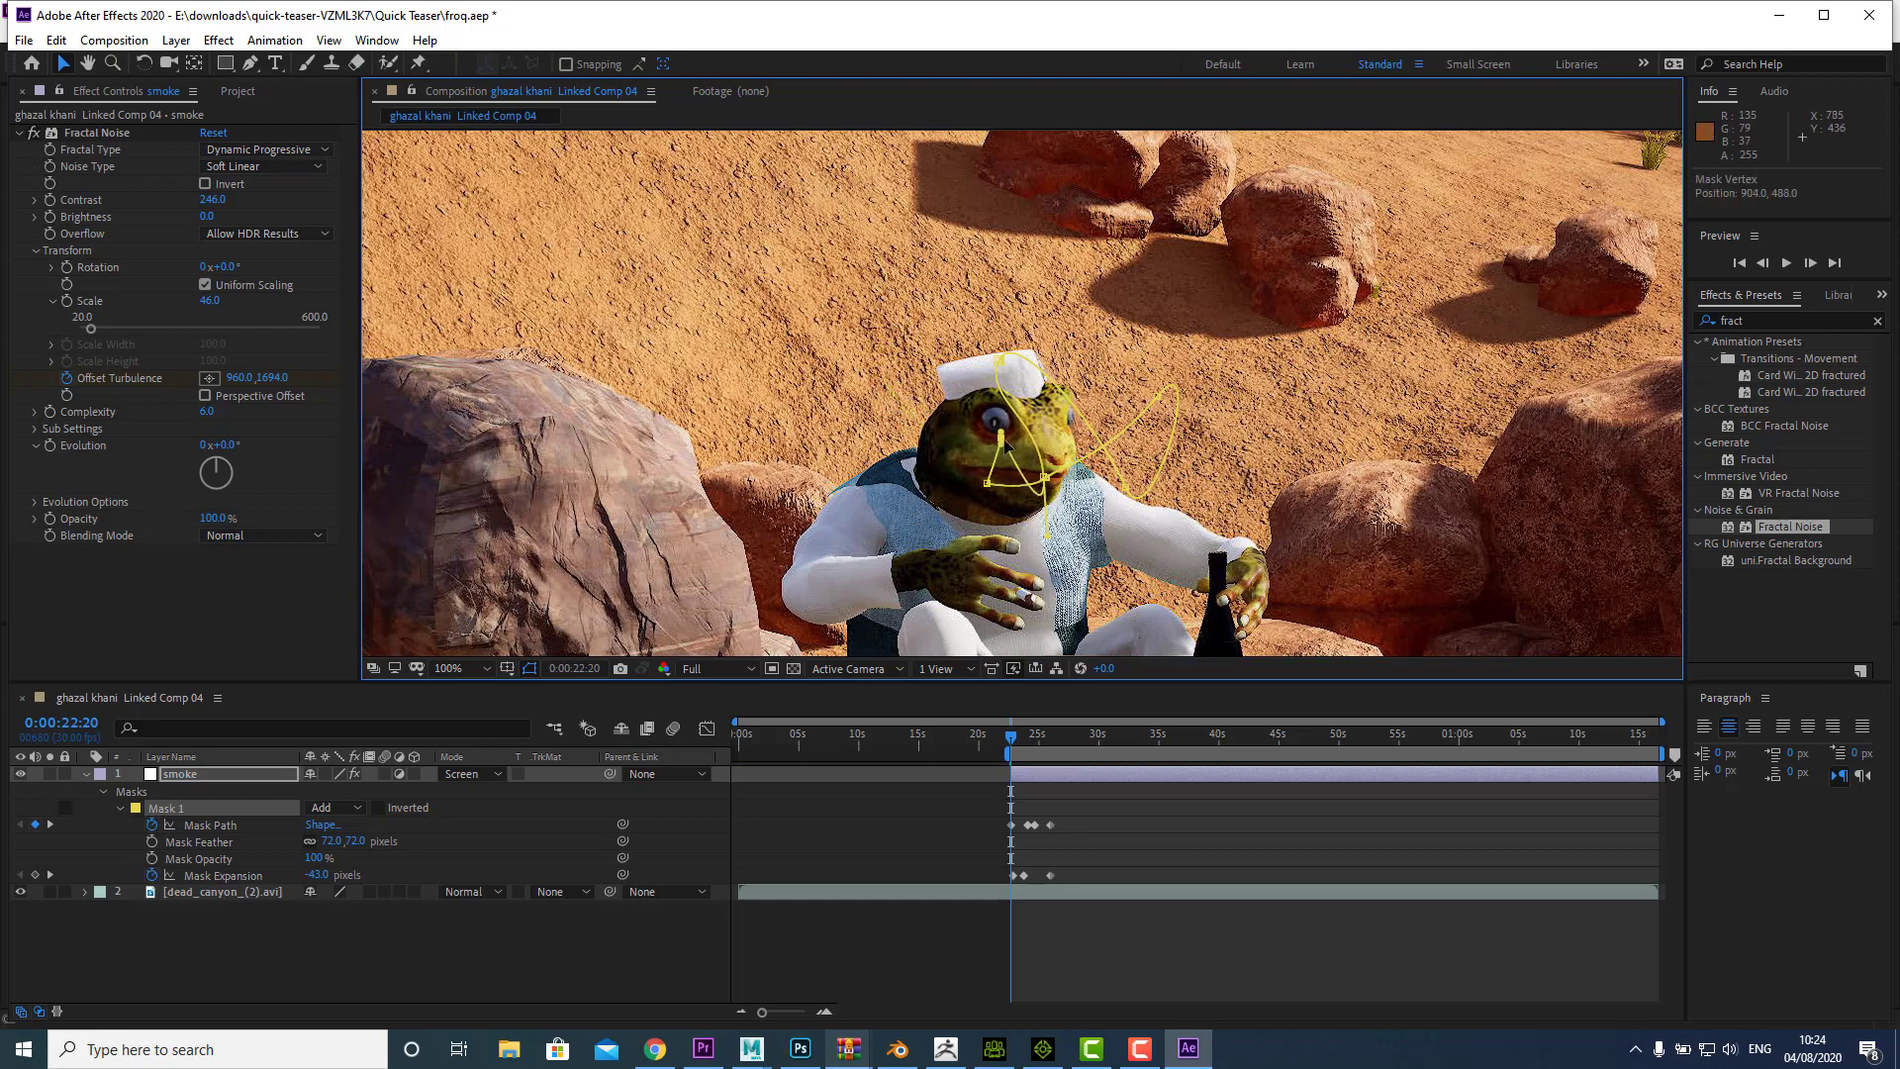
drag(1156, 399, 1075, 476)
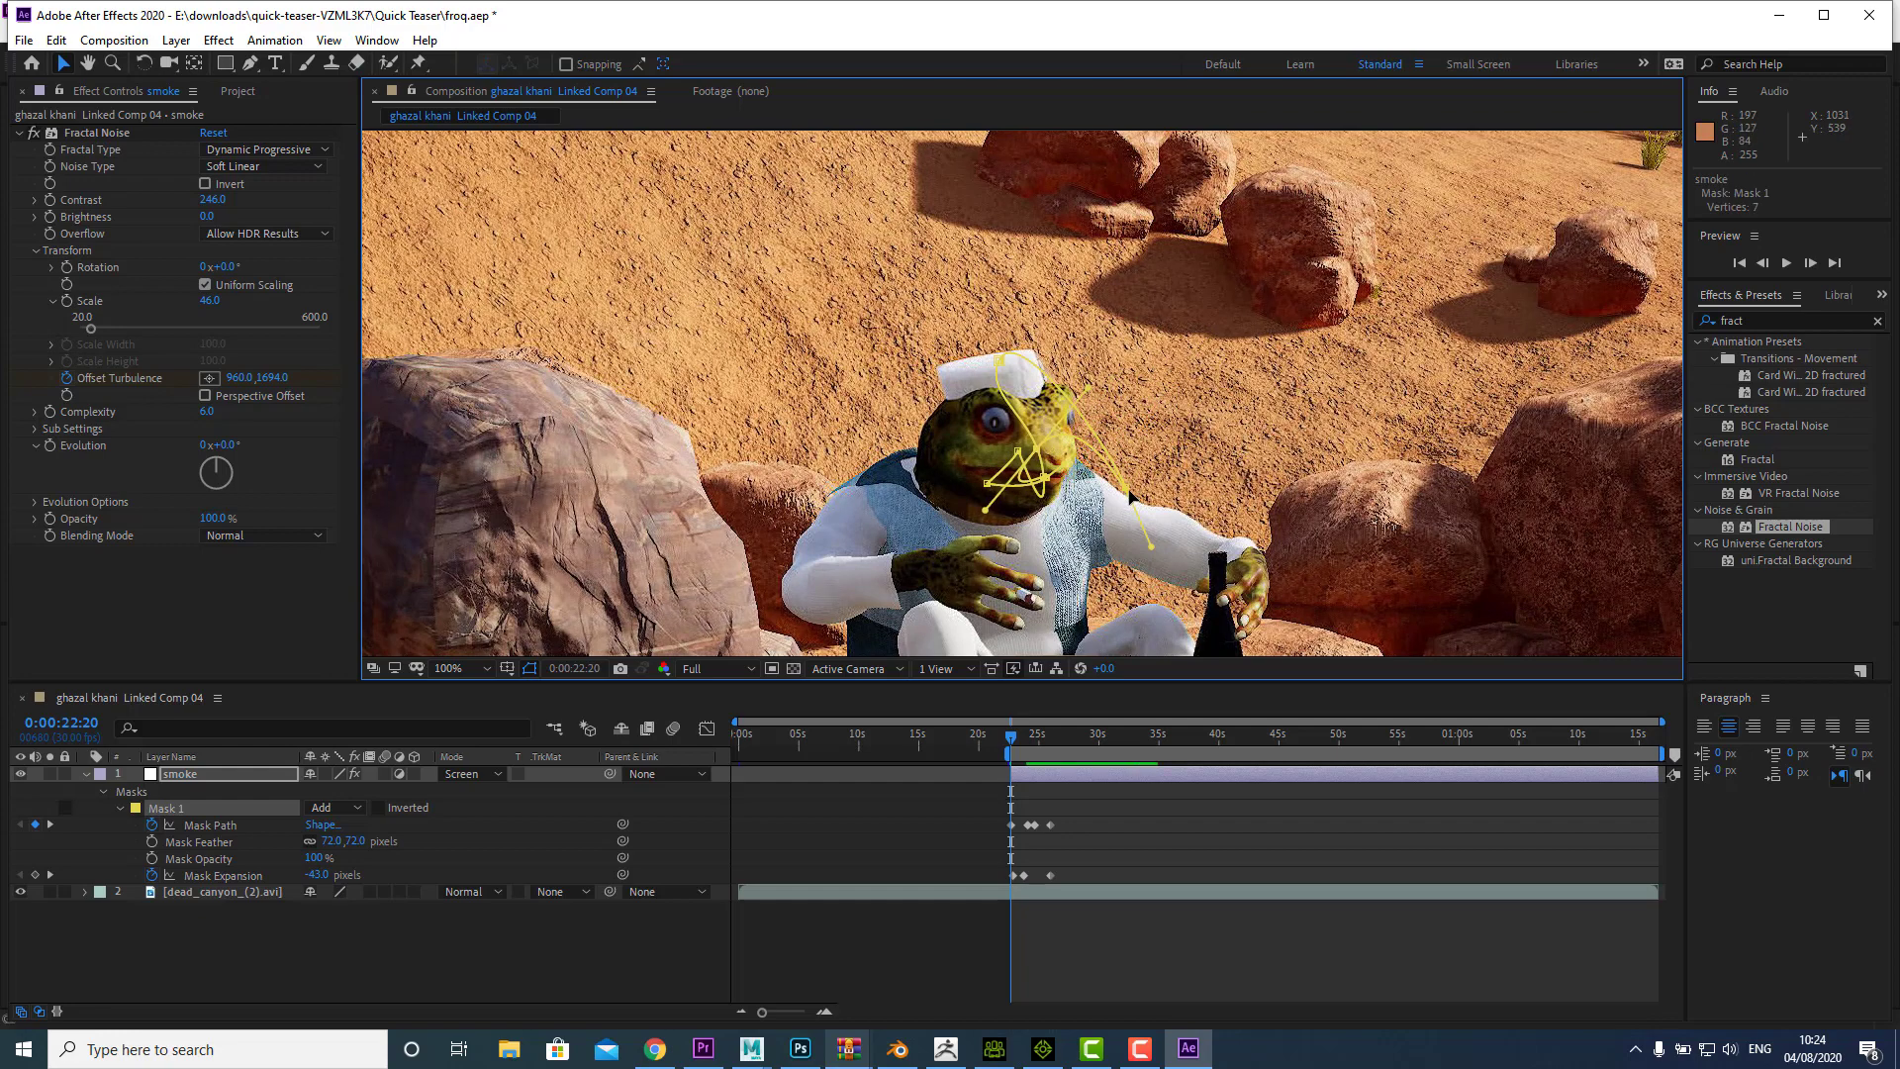
drag(1075, 477, 1039, 450)
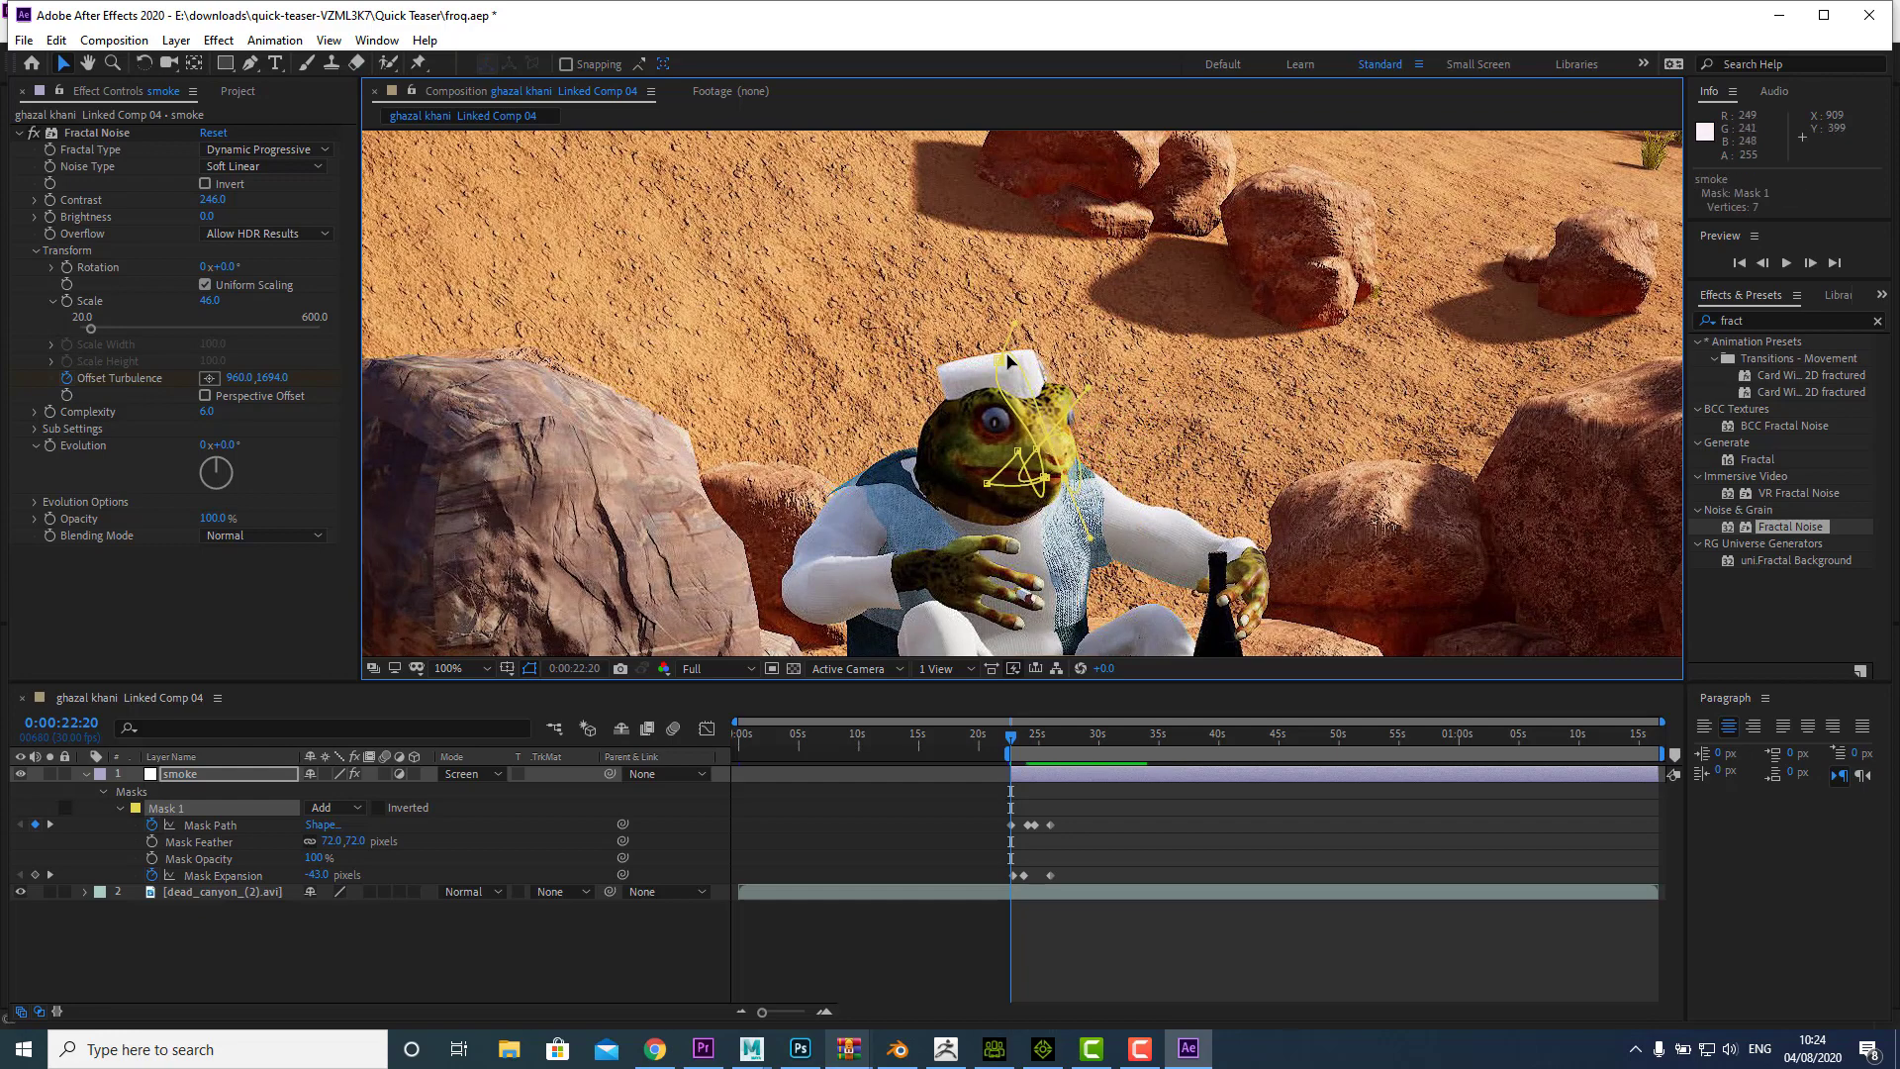
mouse_move(1014, 327)
mouse_down()
mouse_move(1054, 448)
mouse_move(1032, 483)
mouse_up()
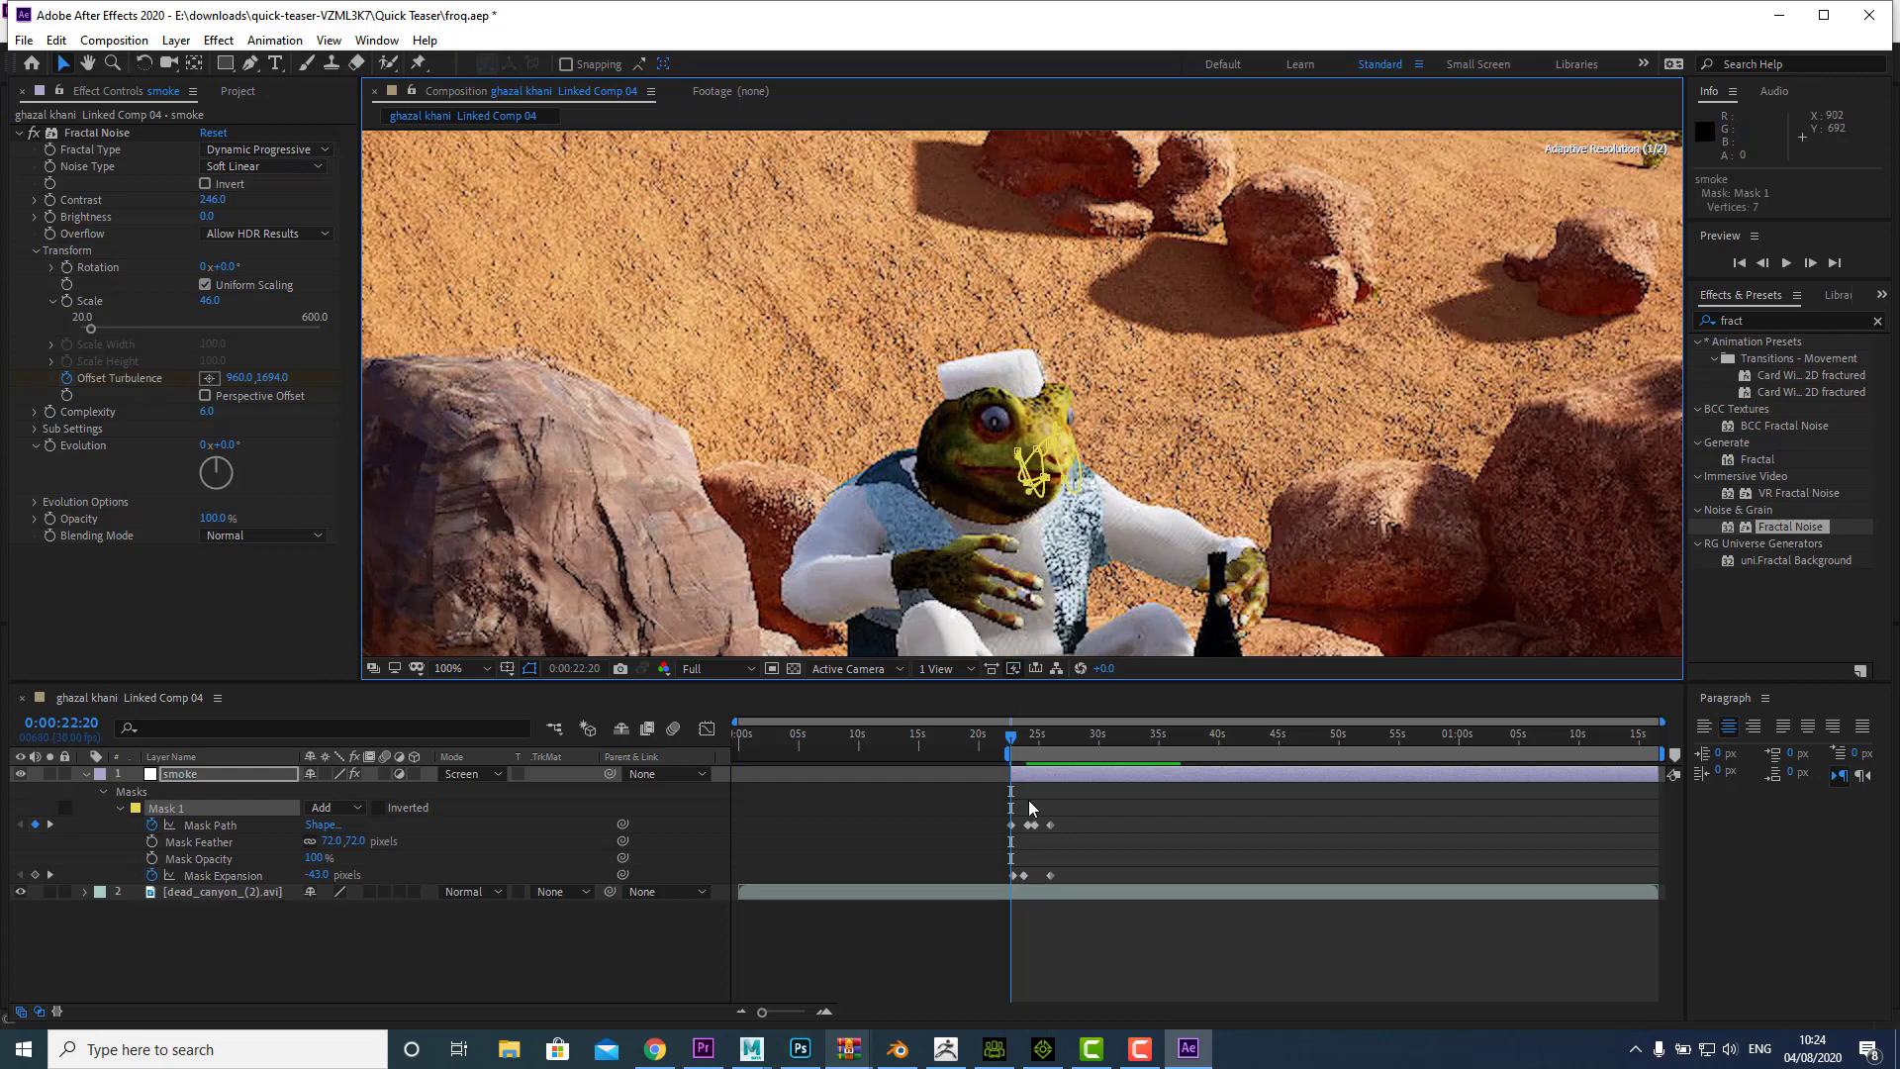
key(space)
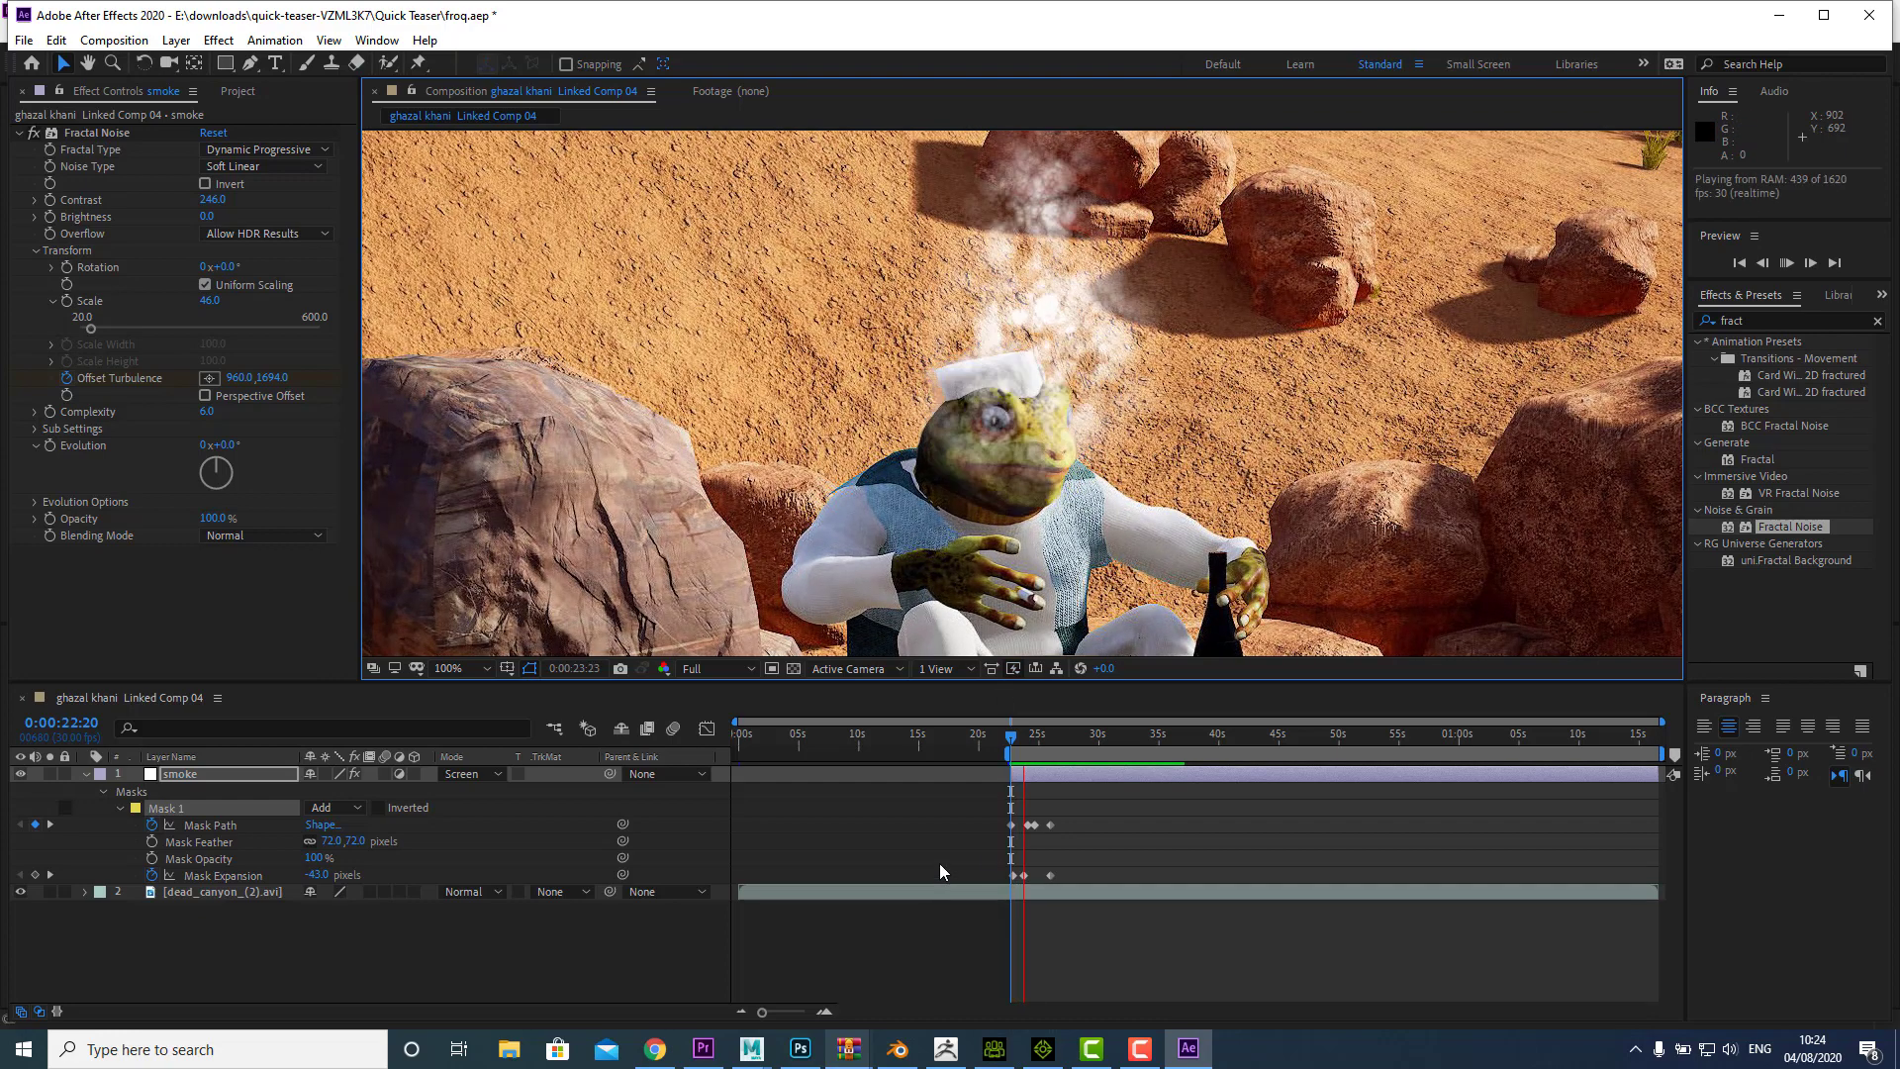
key(space)
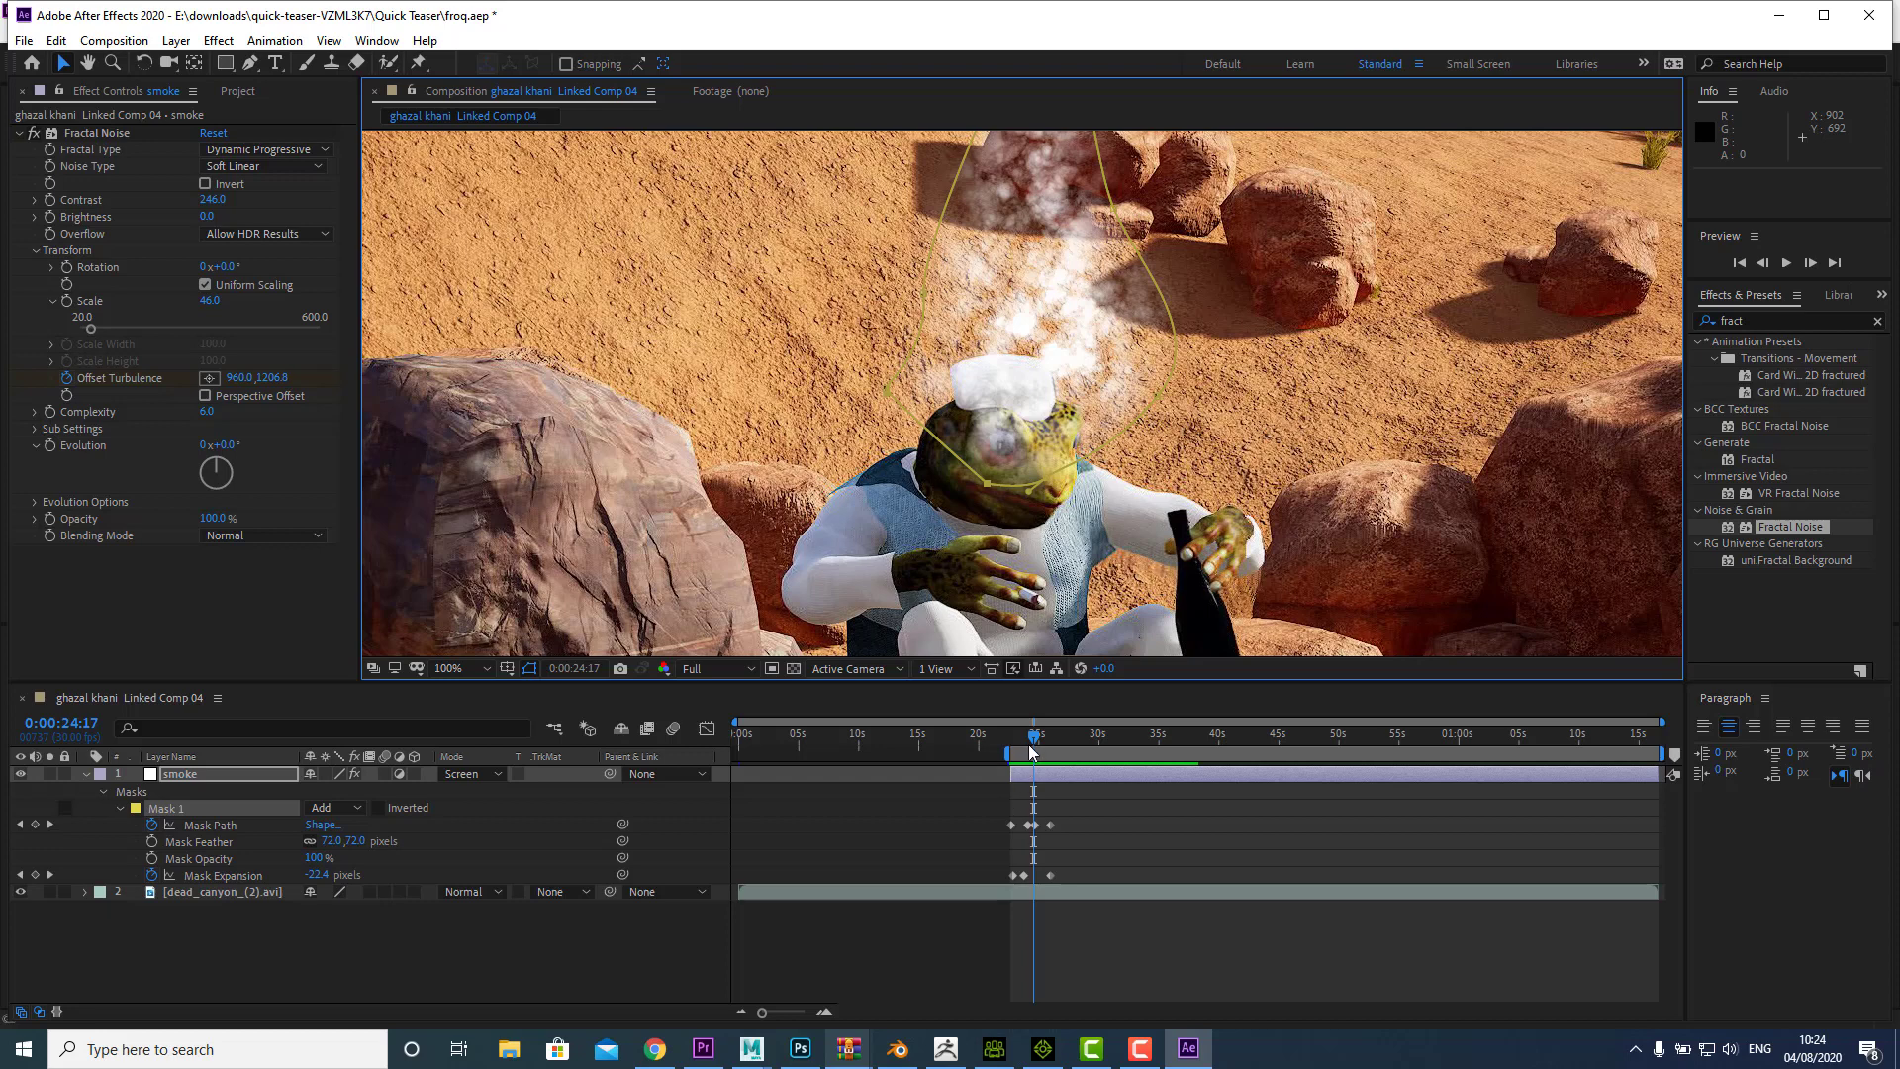
Step: At 0:00:23:15, adjust the mask points near the eye and right side, then preview
drag(1034, 749, 1023, 747)
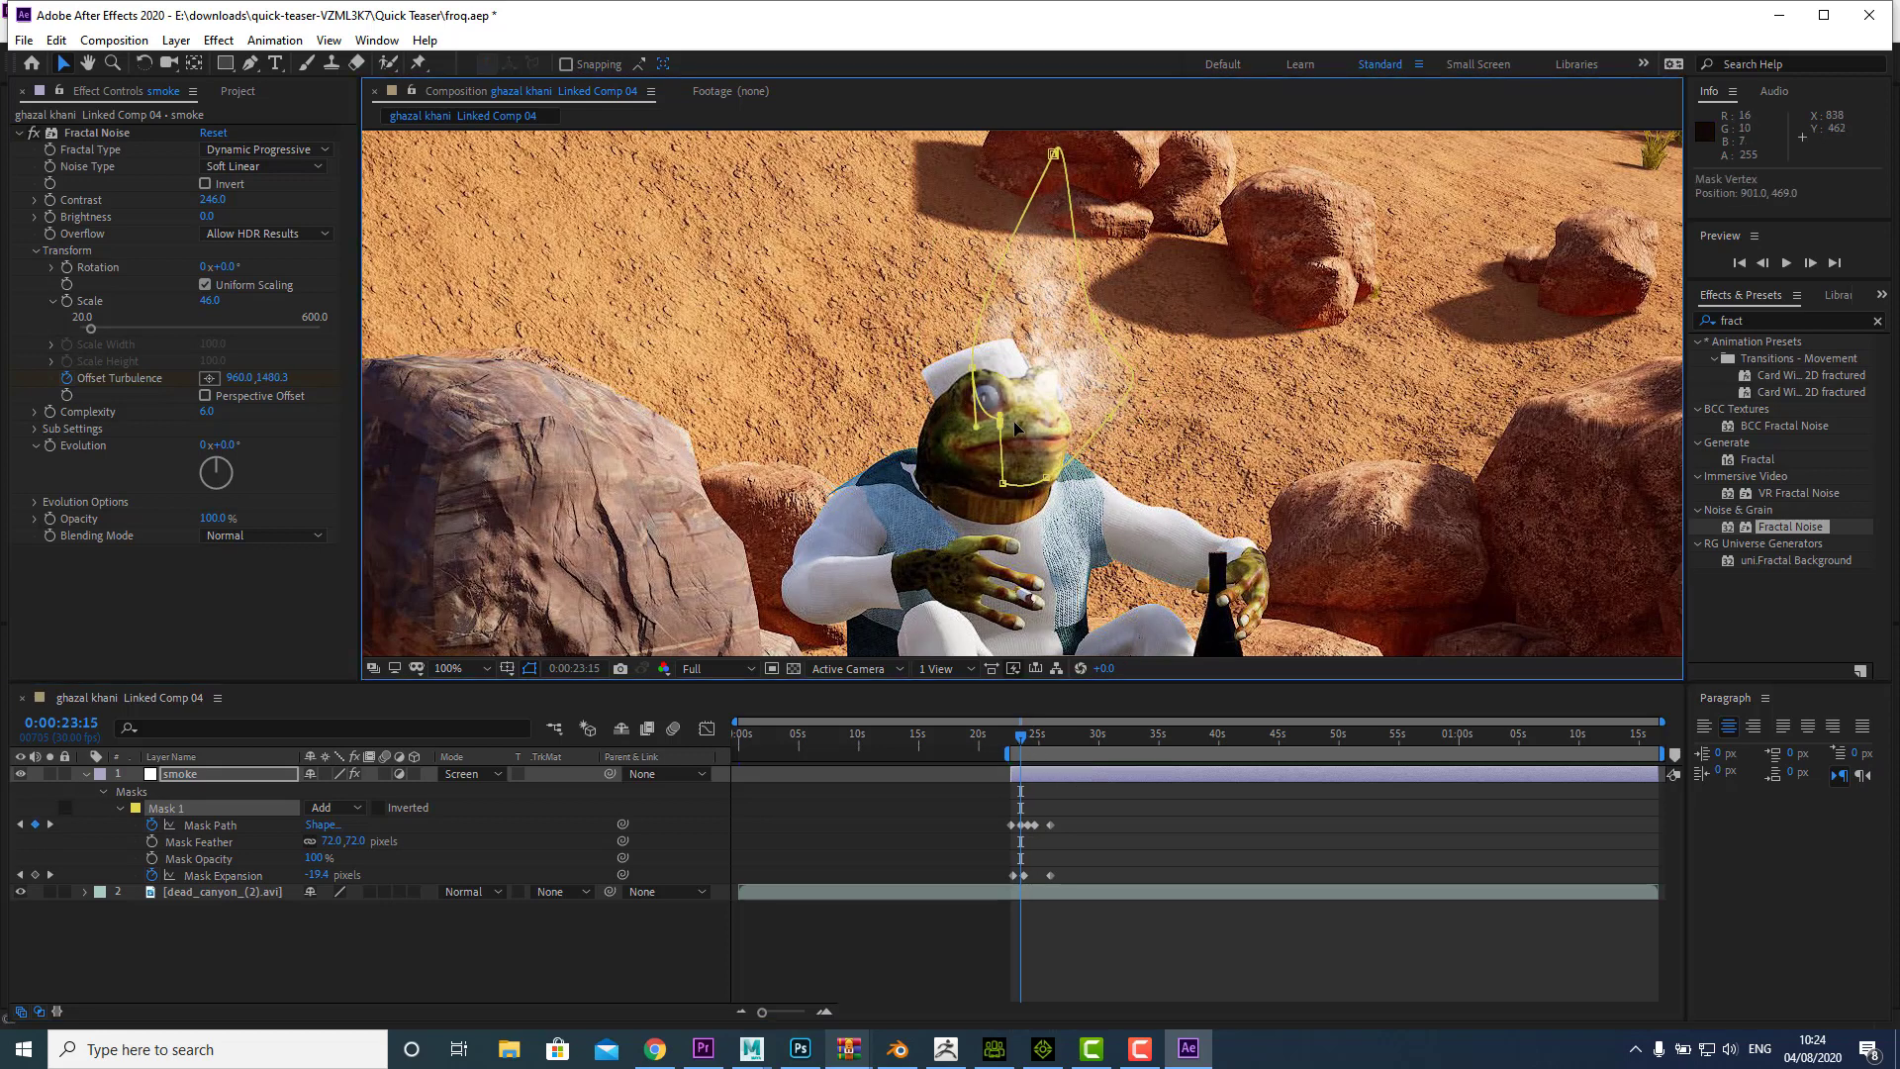
drag(939, 418, 977, 425)
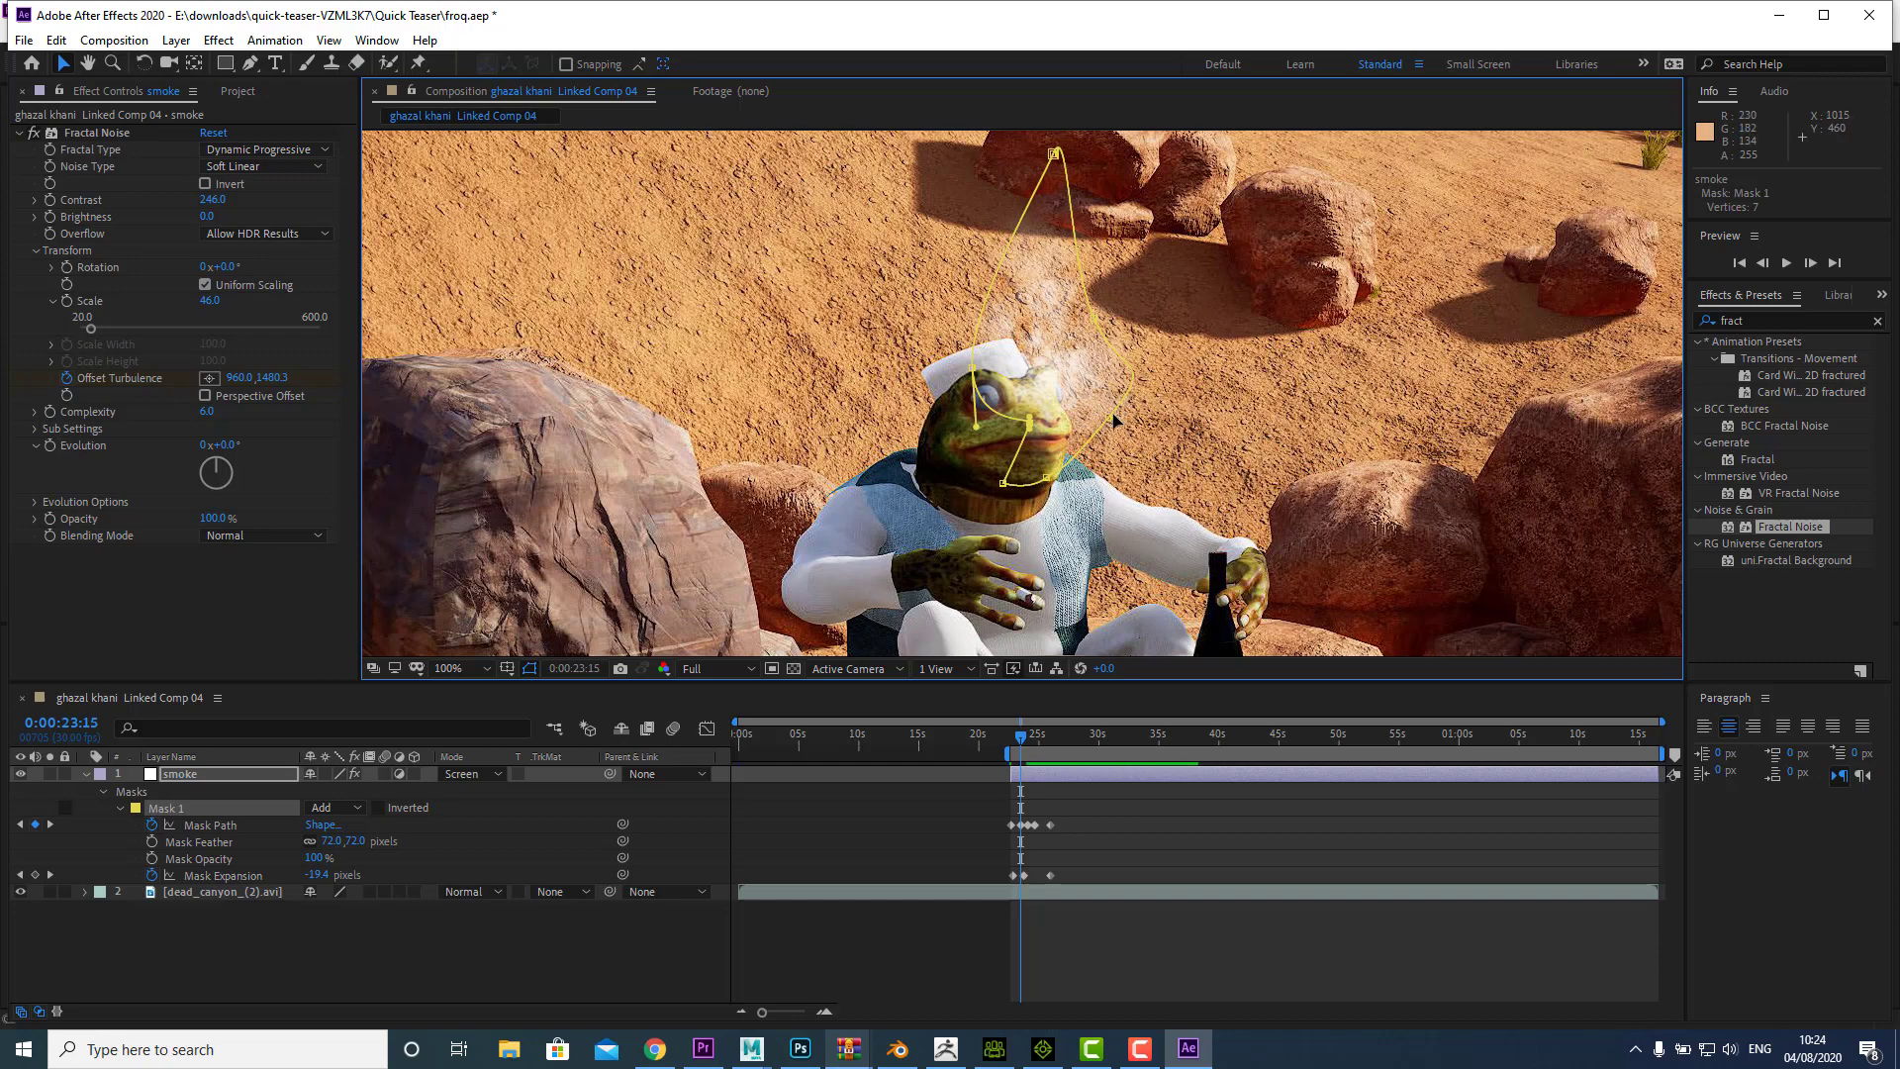
drag(1113, 421, 1074, 420)
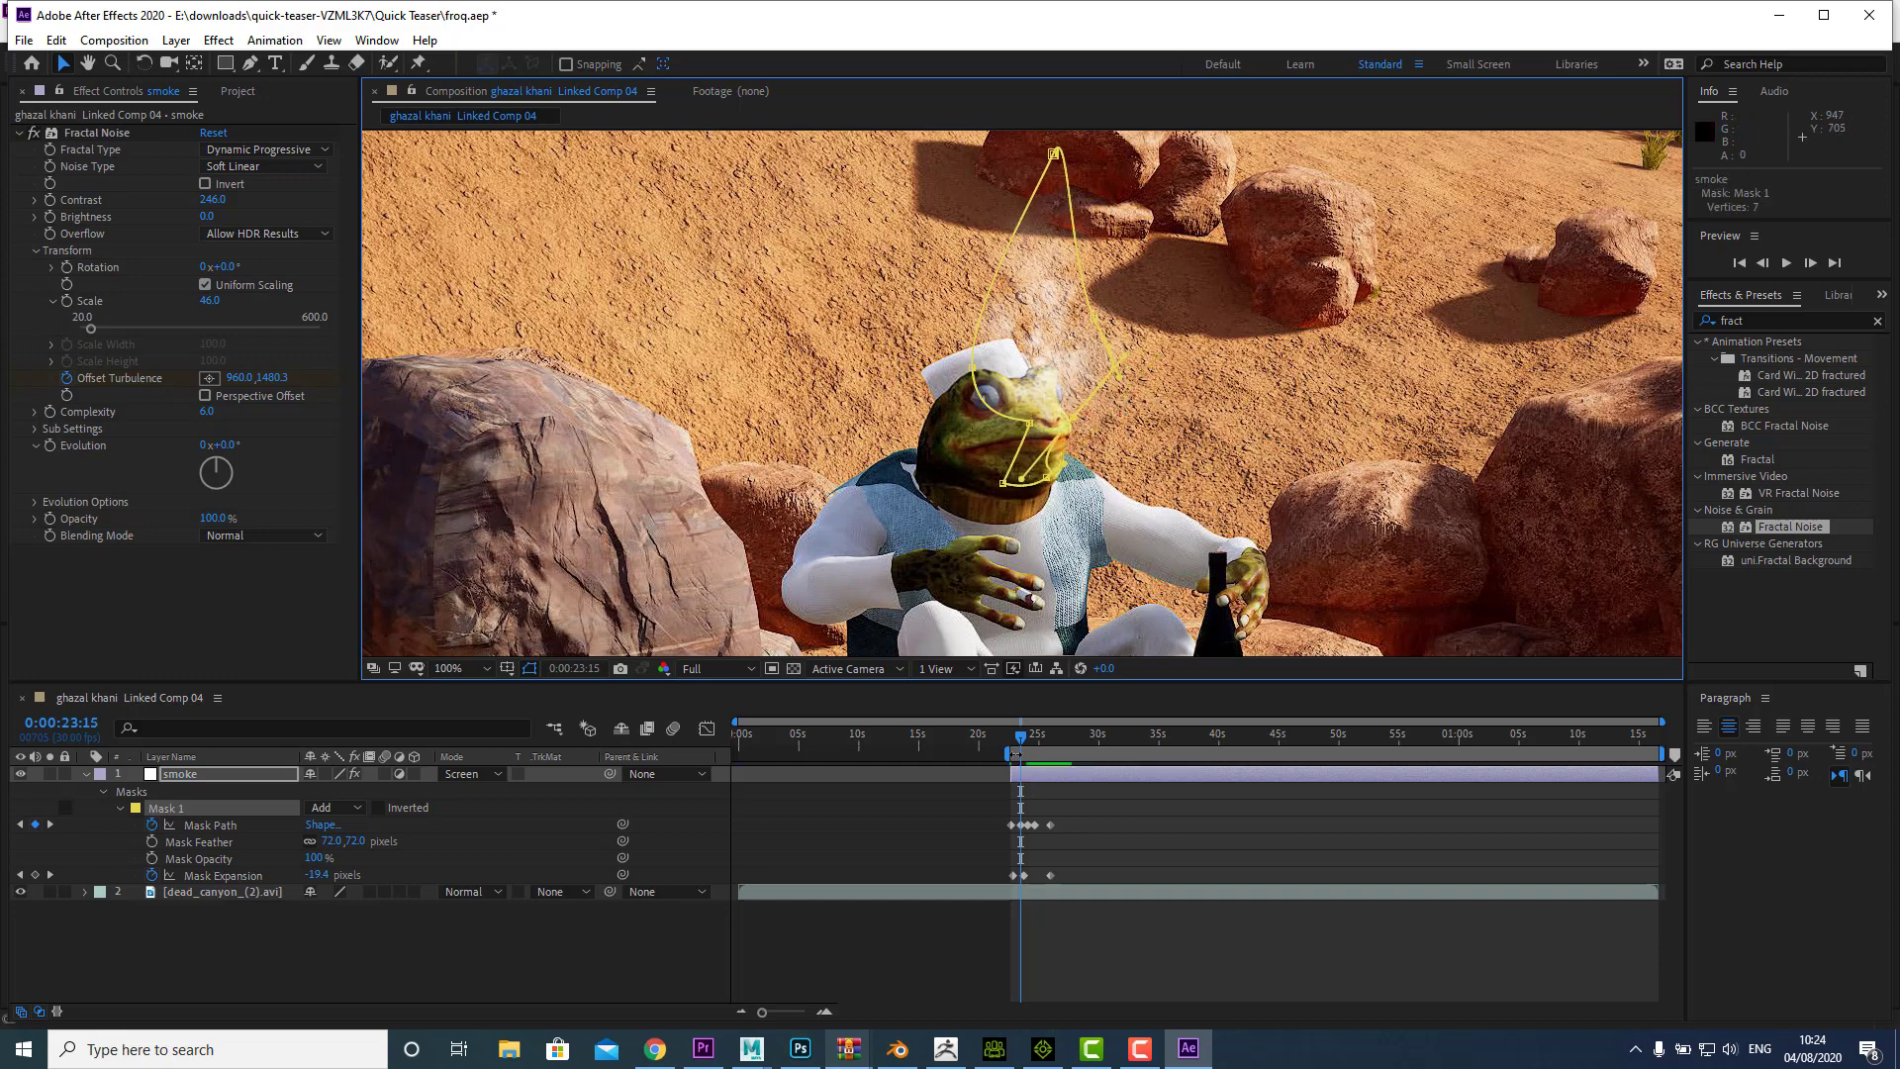
key(space)
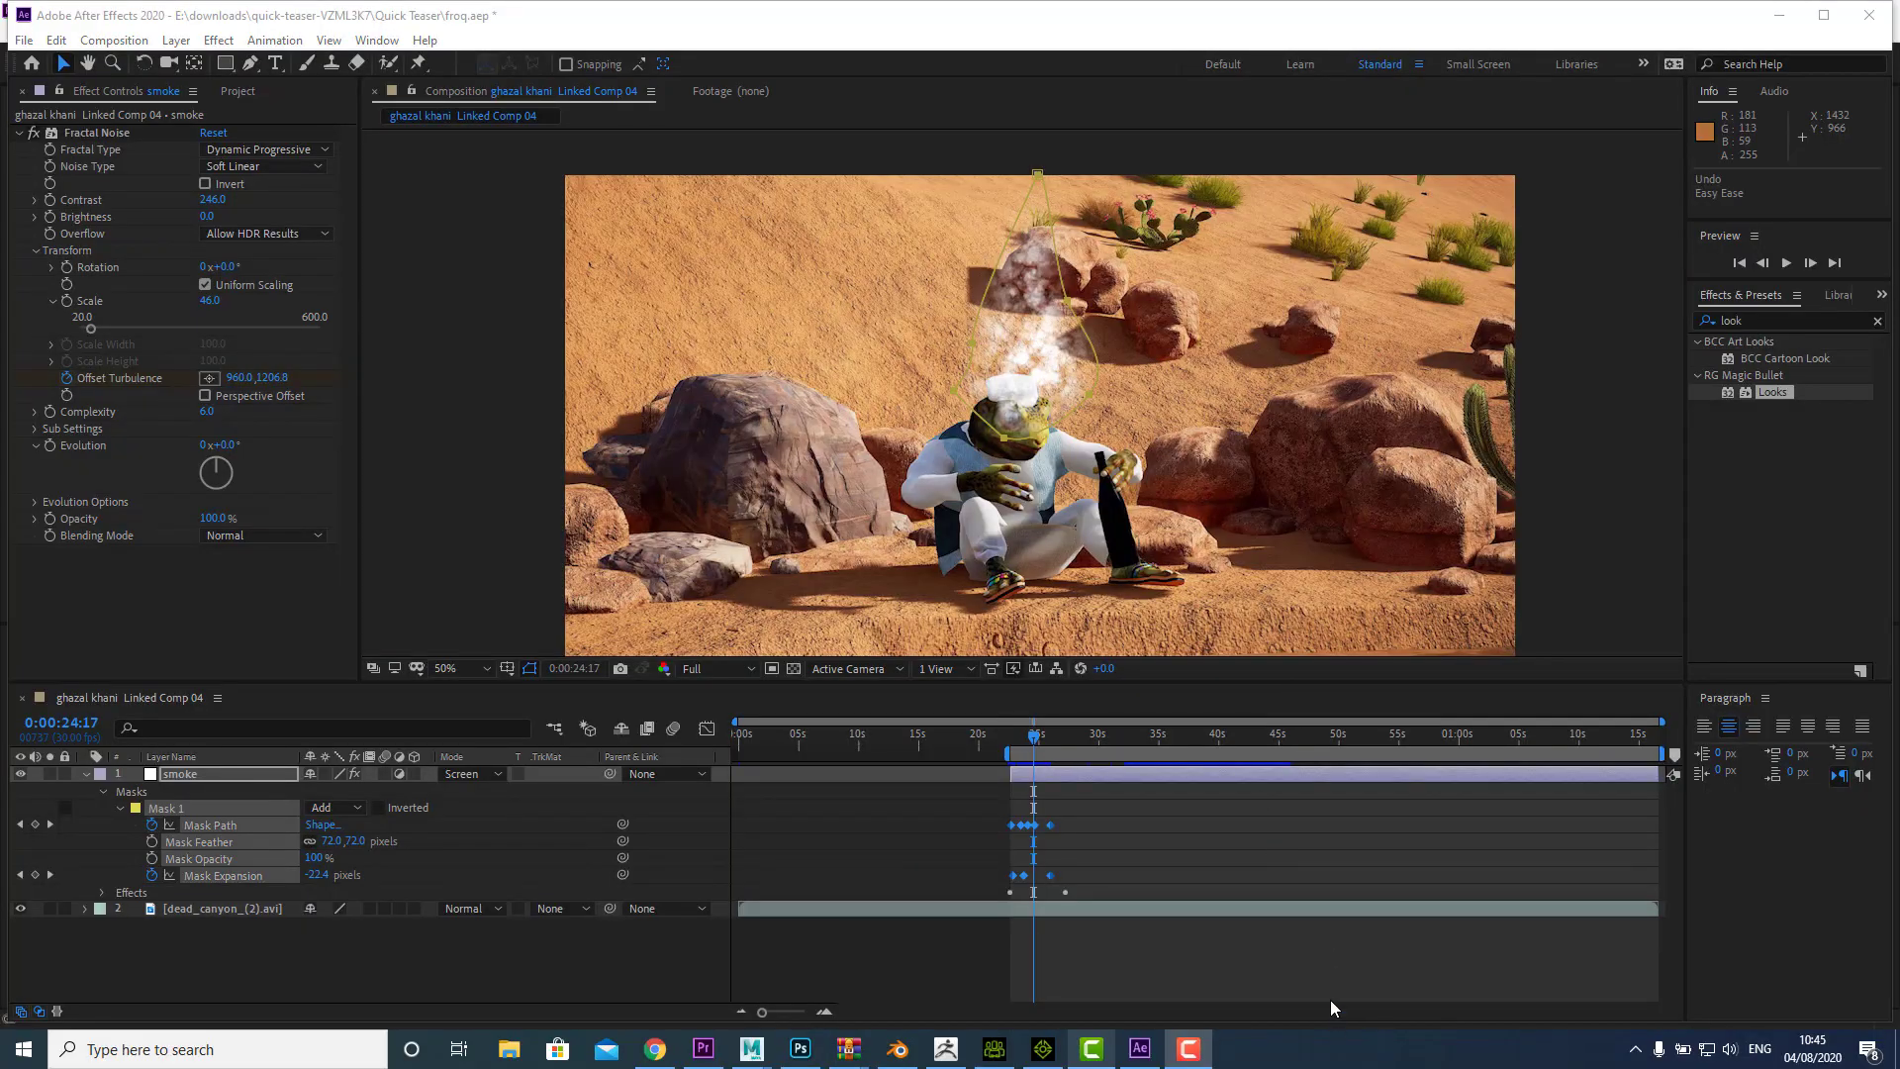
Step: Apply Easy Ease to the selected Mask Path and Mask Expansion keyframes
drag(1101, 813, 988, 901)
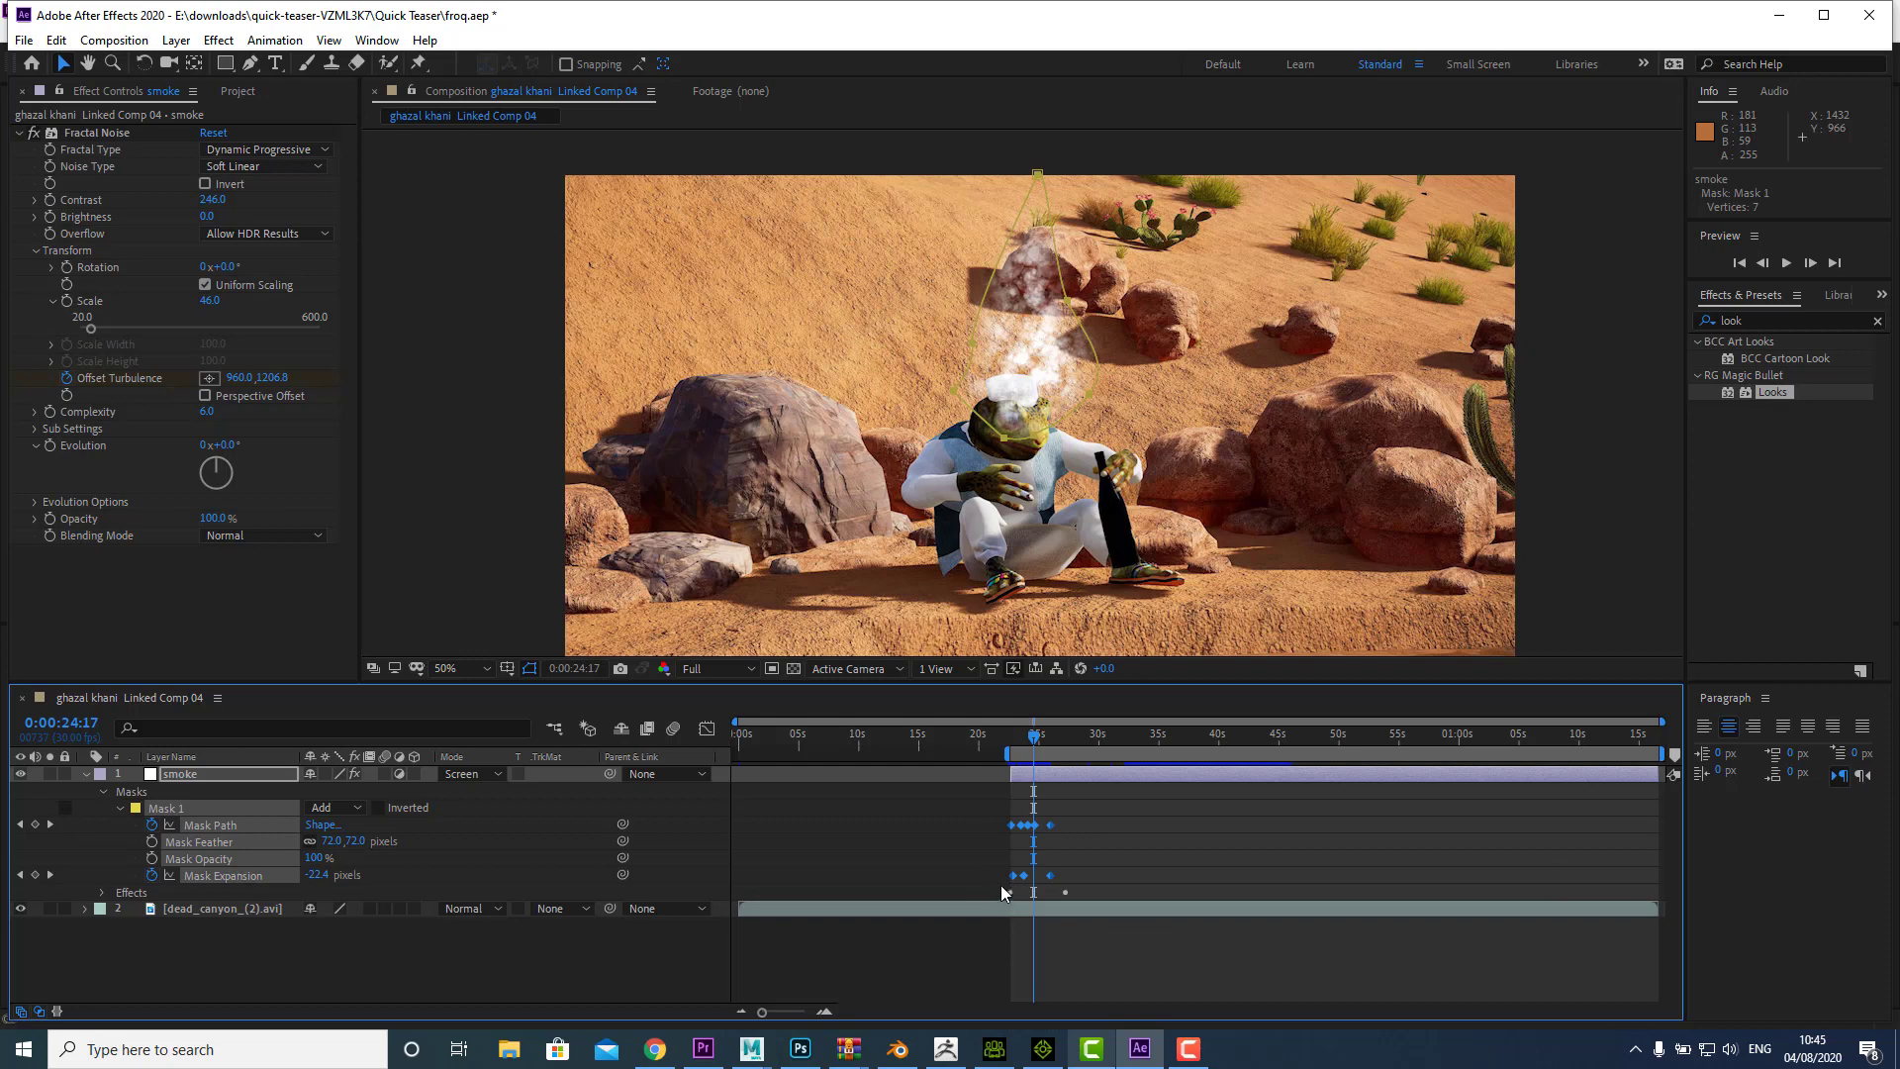
right_click(1036, 837)
mouse_move(1169, 821)
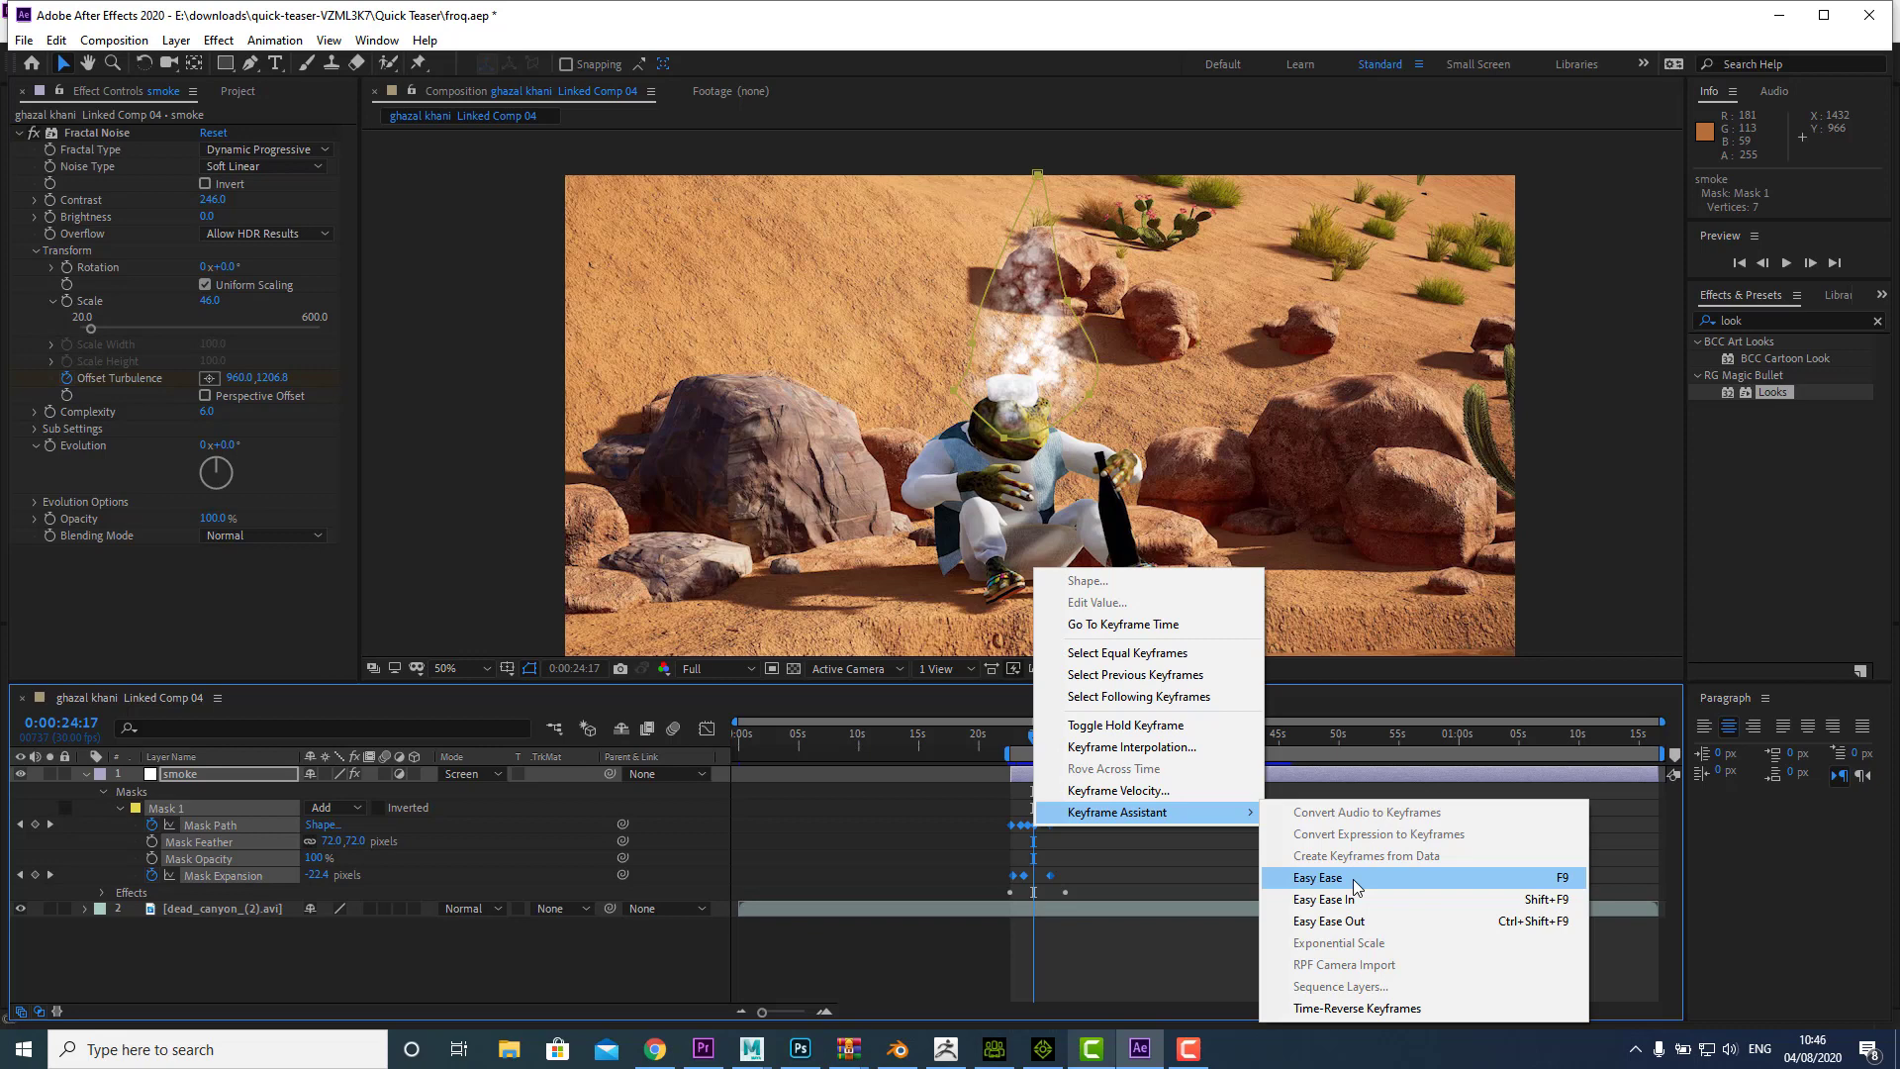
click(1356, 878)
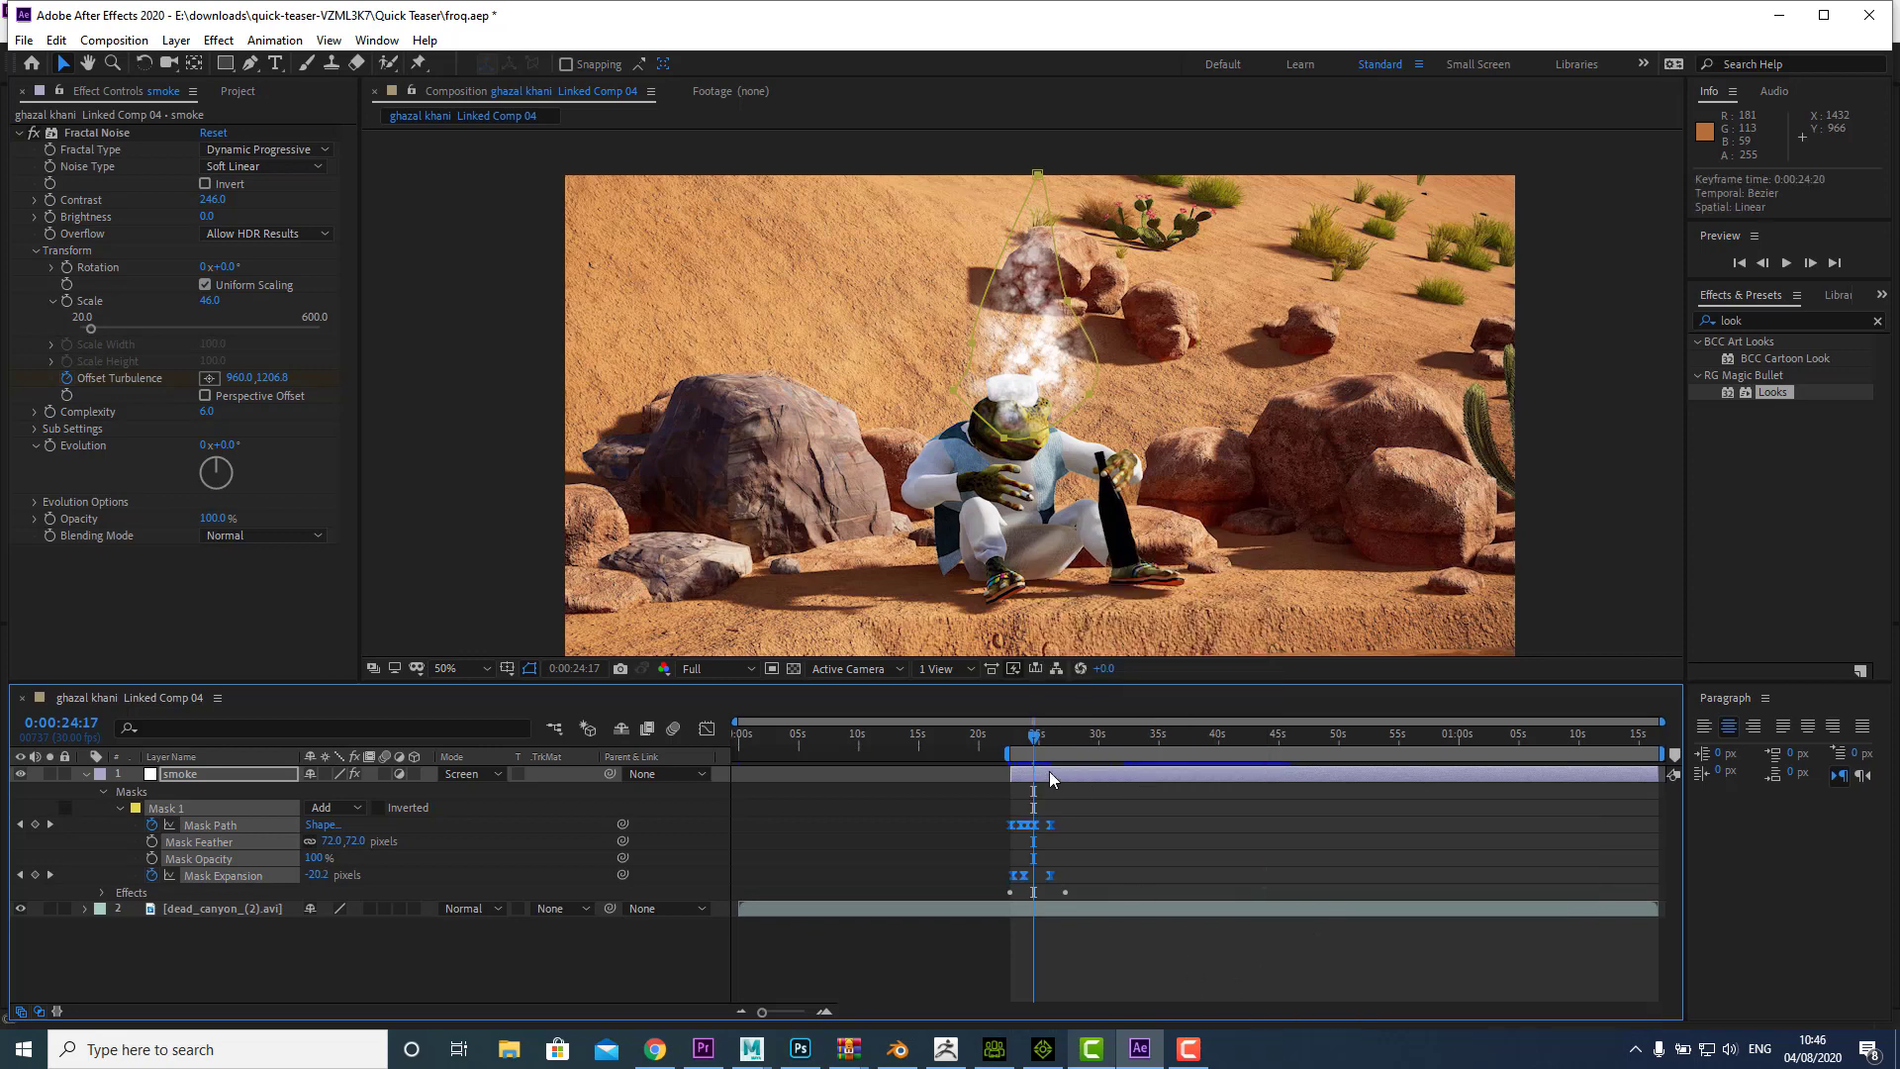
Step: Preview the eased smoke from 0:00:22:28, then return to Premiere Pro
click(1020, 745)
drag(1021, 749, 1017, 750)
key(space)
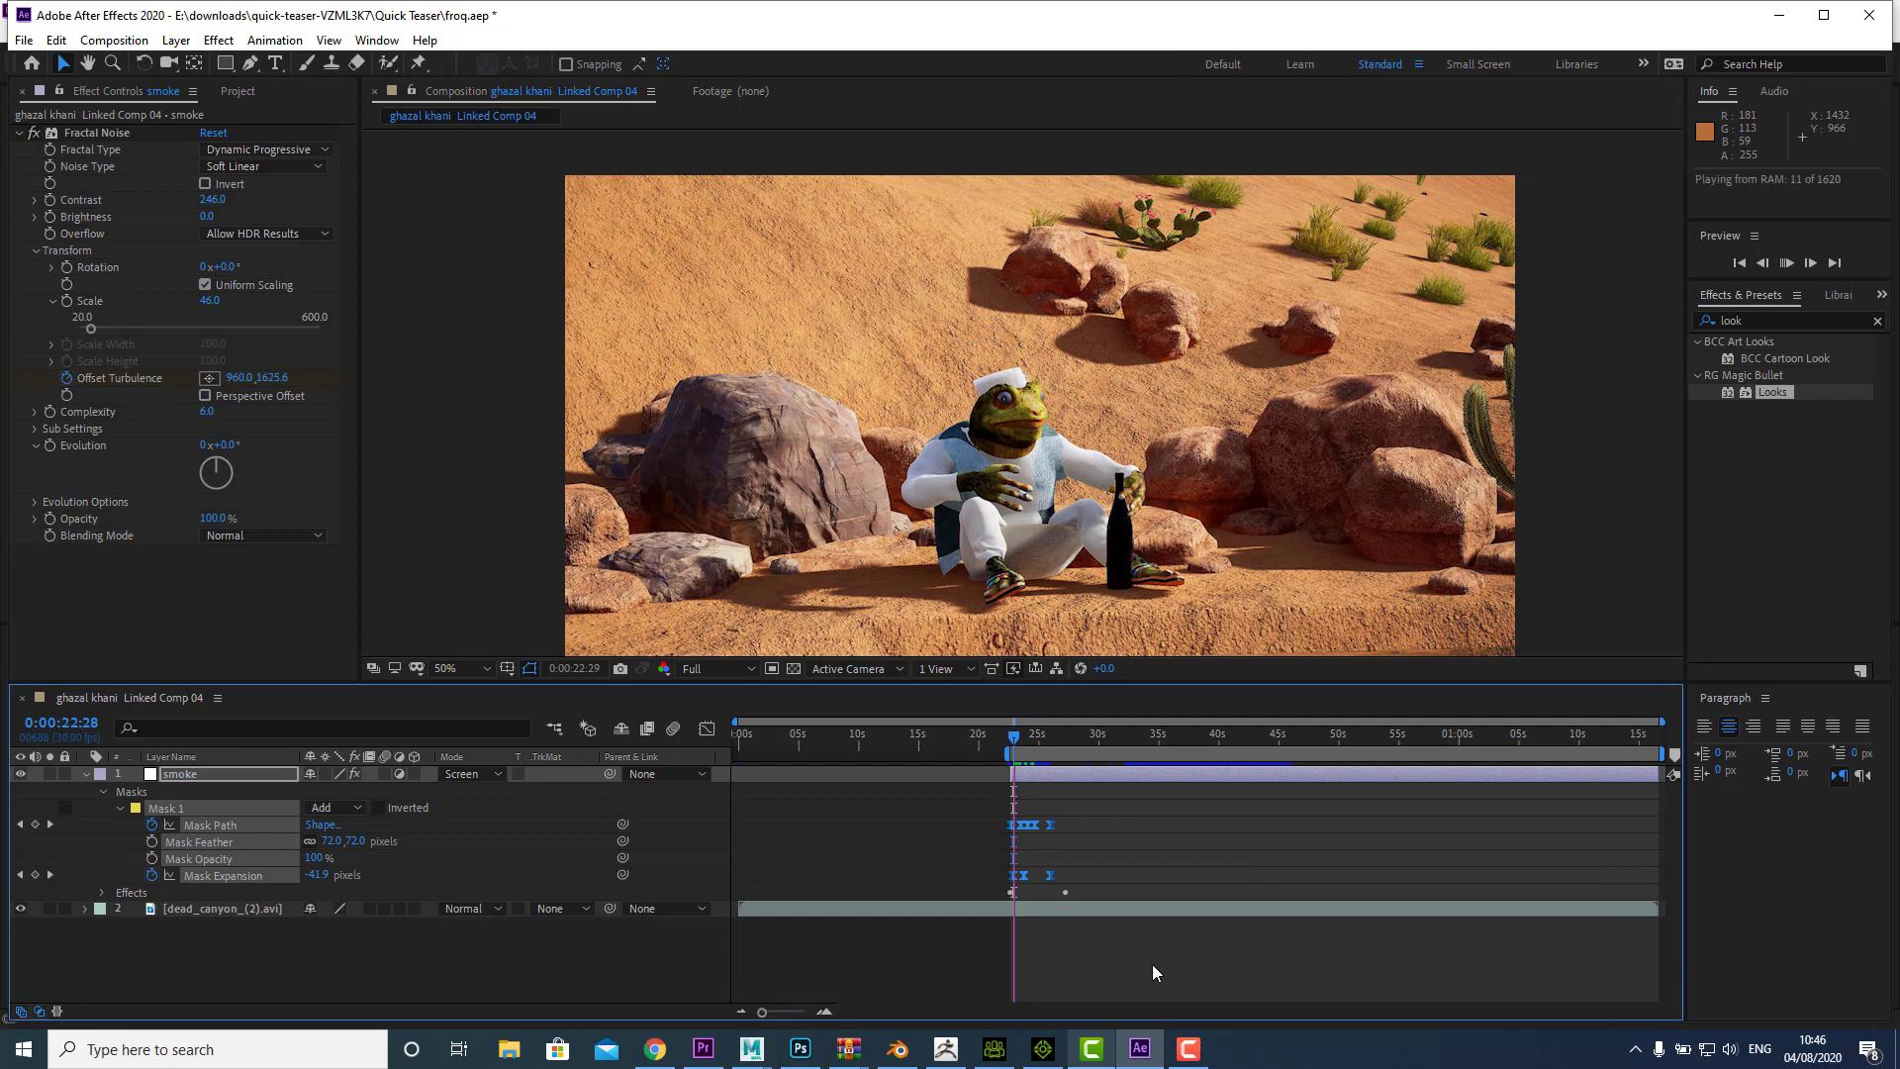
key(space)
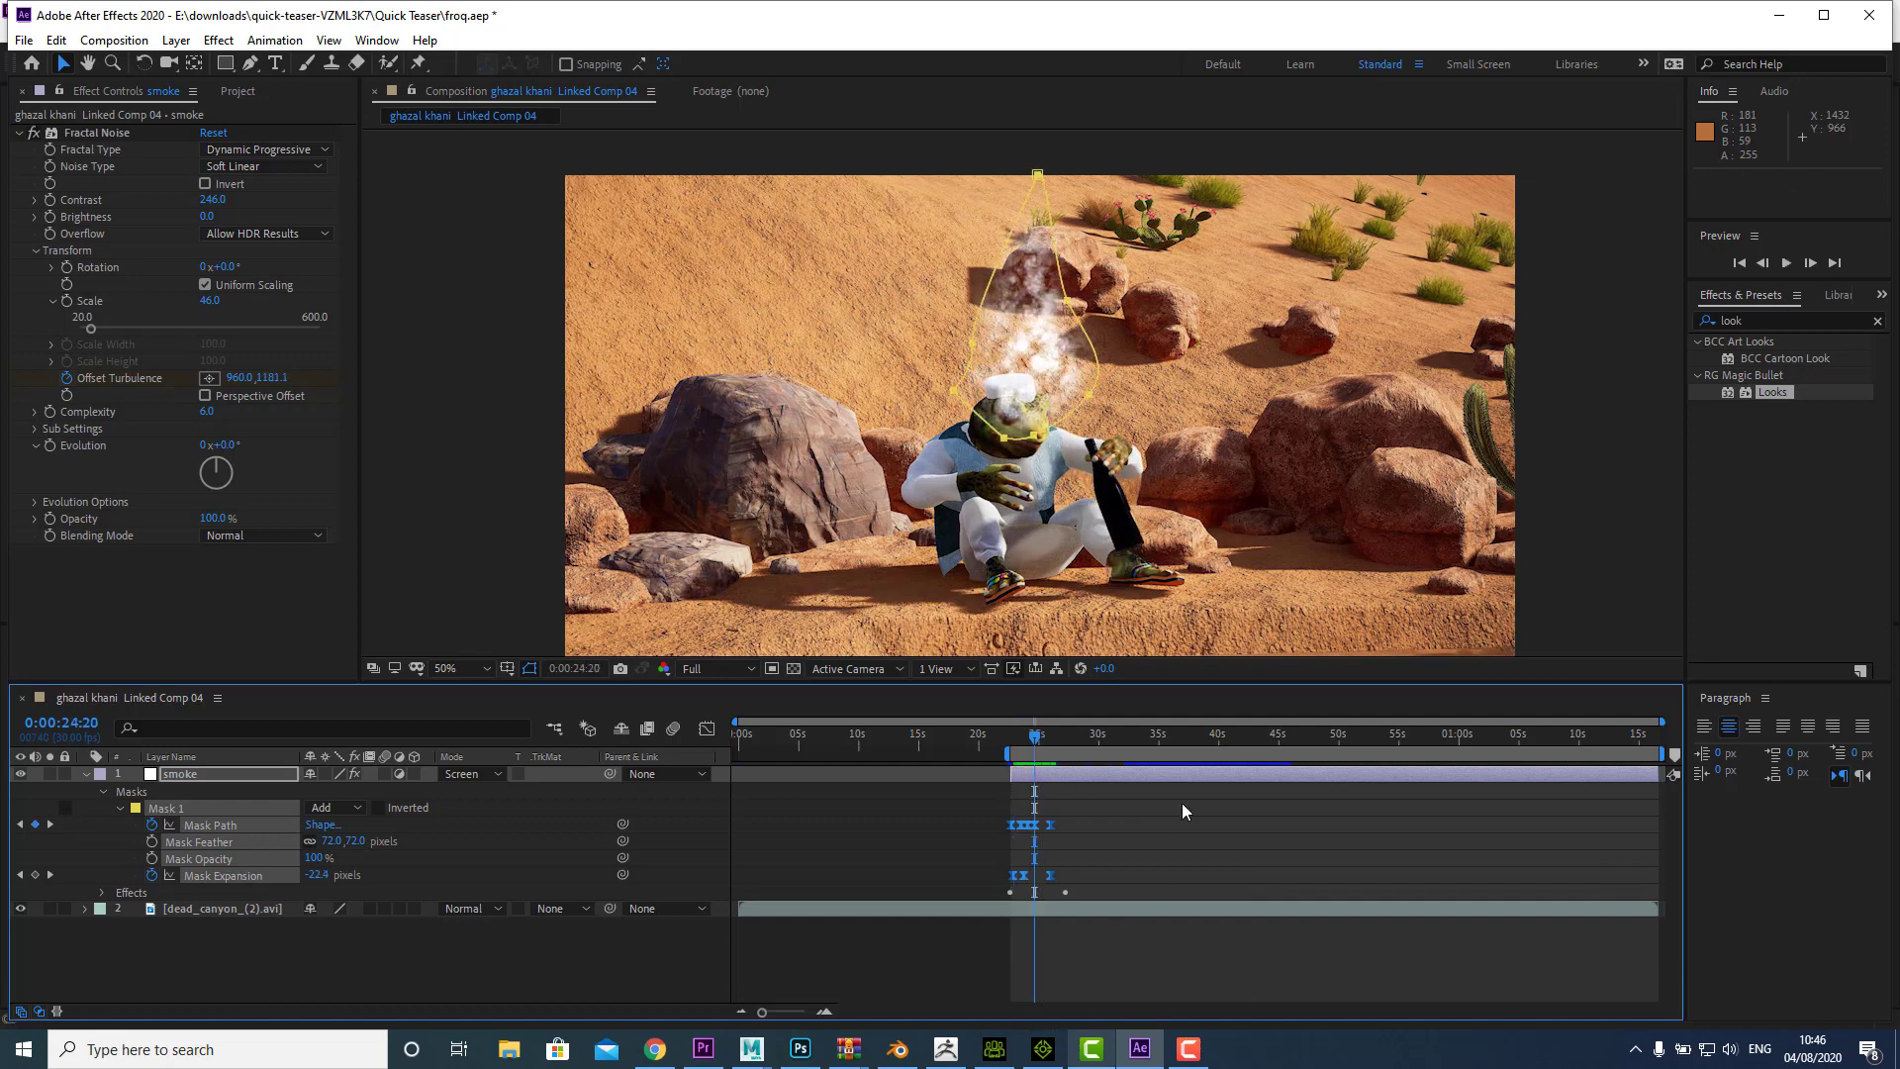
click(703, 1049)
Step: Play Sequence 01 from about 00:00:23:08 to 00:00:26:00 to check the smoke on the frog
click(911, 688)
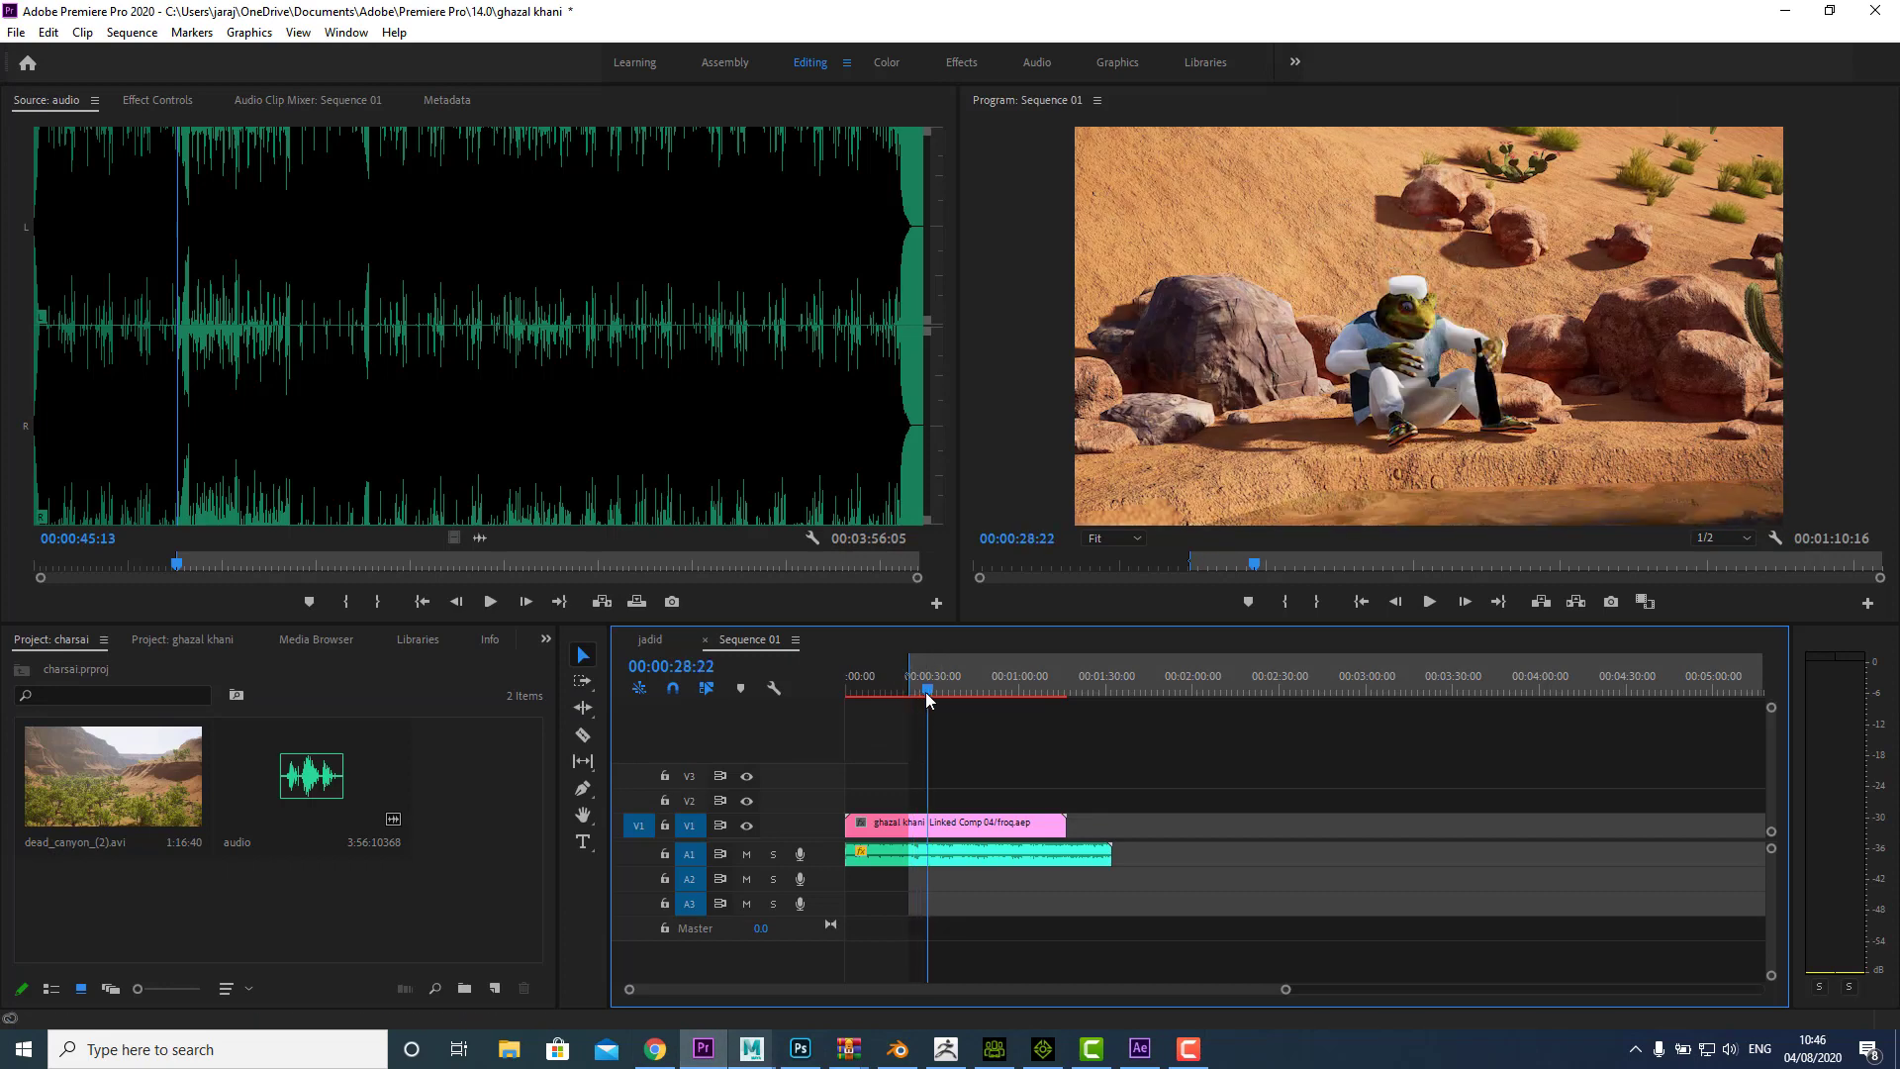
key(space)
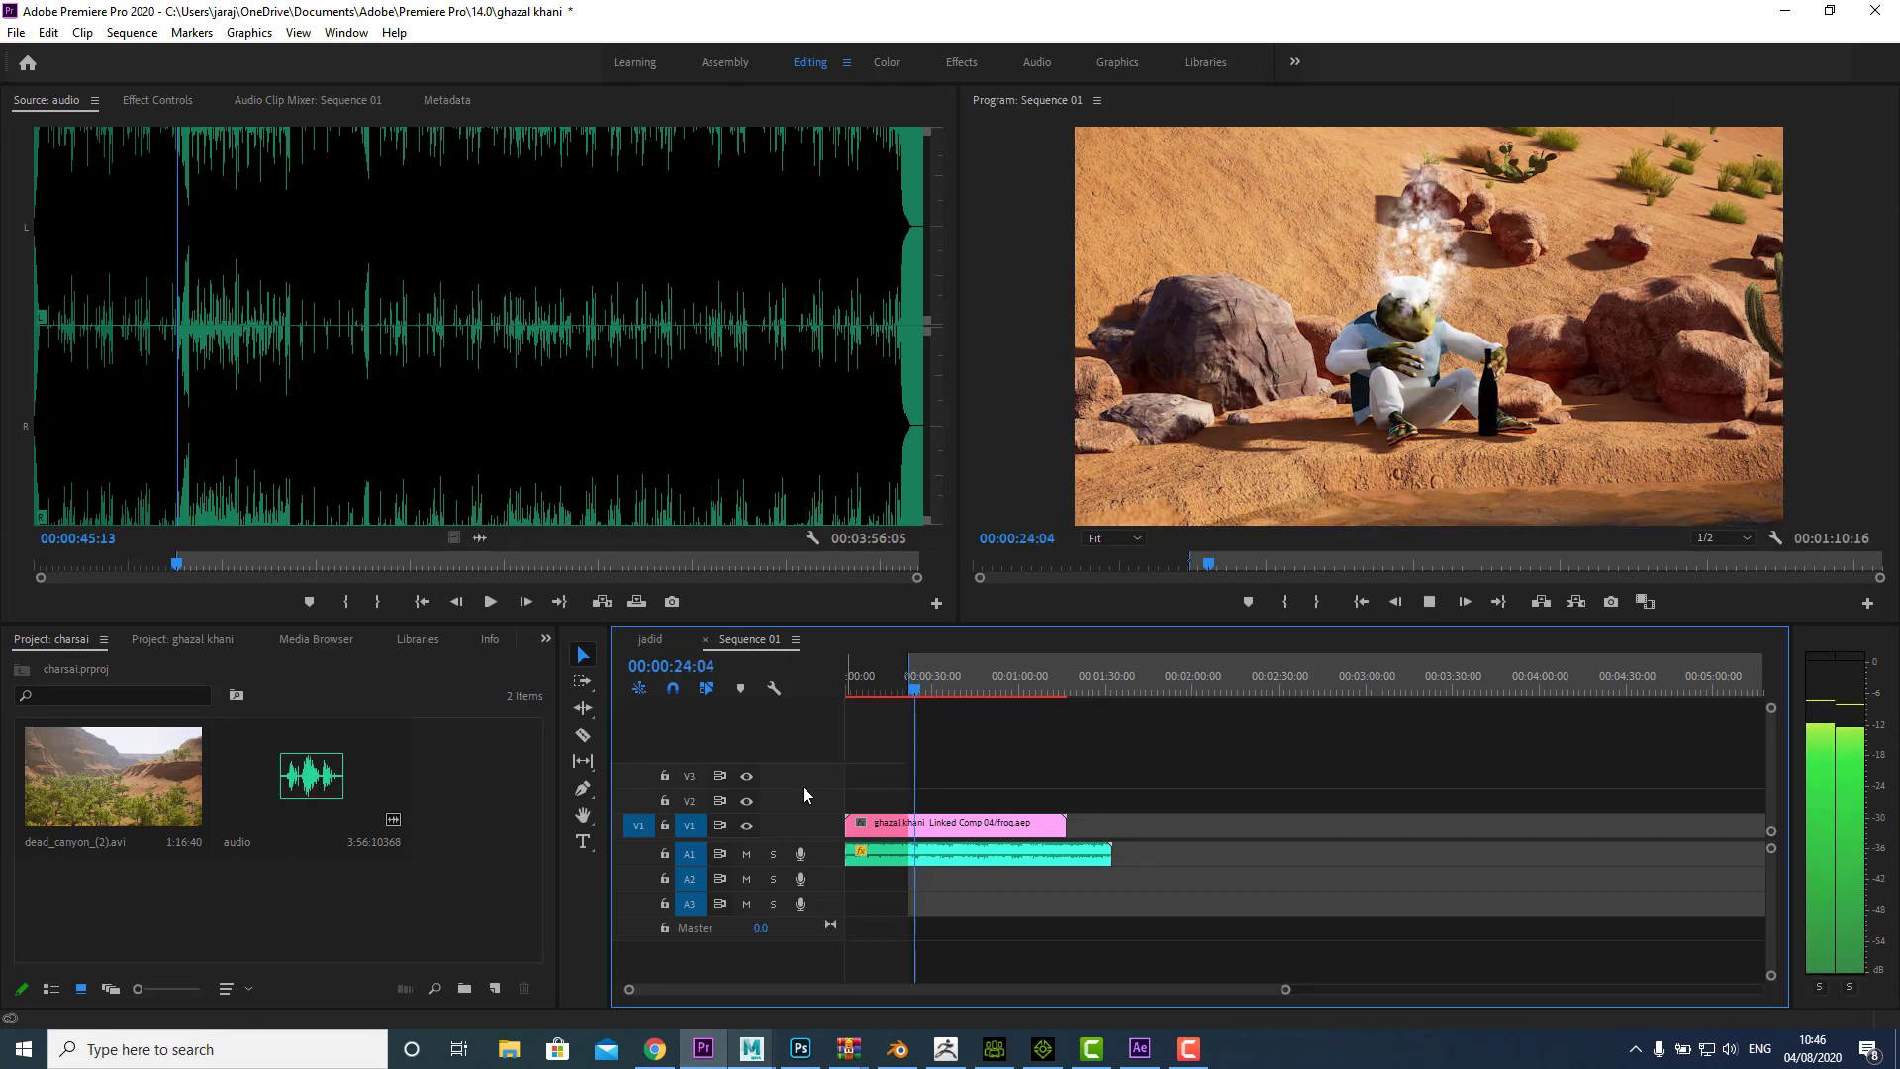
key(space)
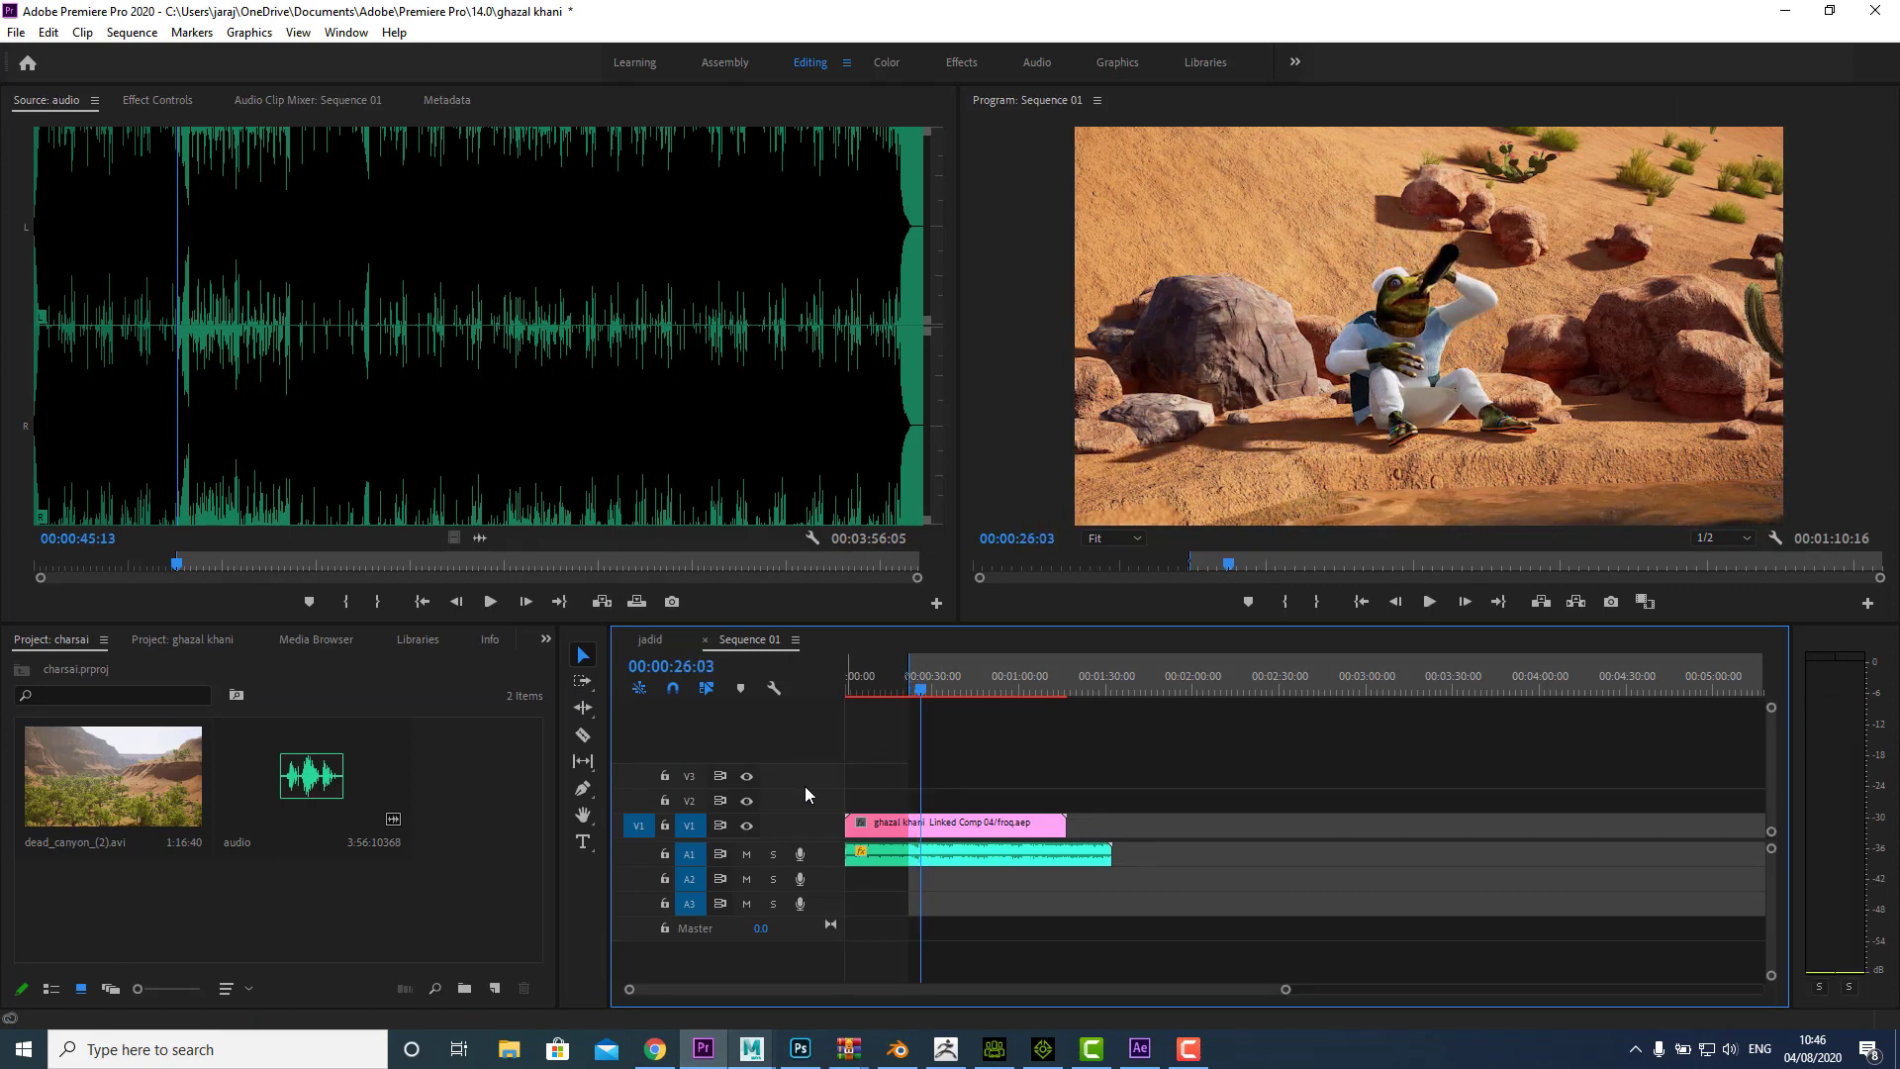
click(916, 691)
click(911, 691)
key(space)
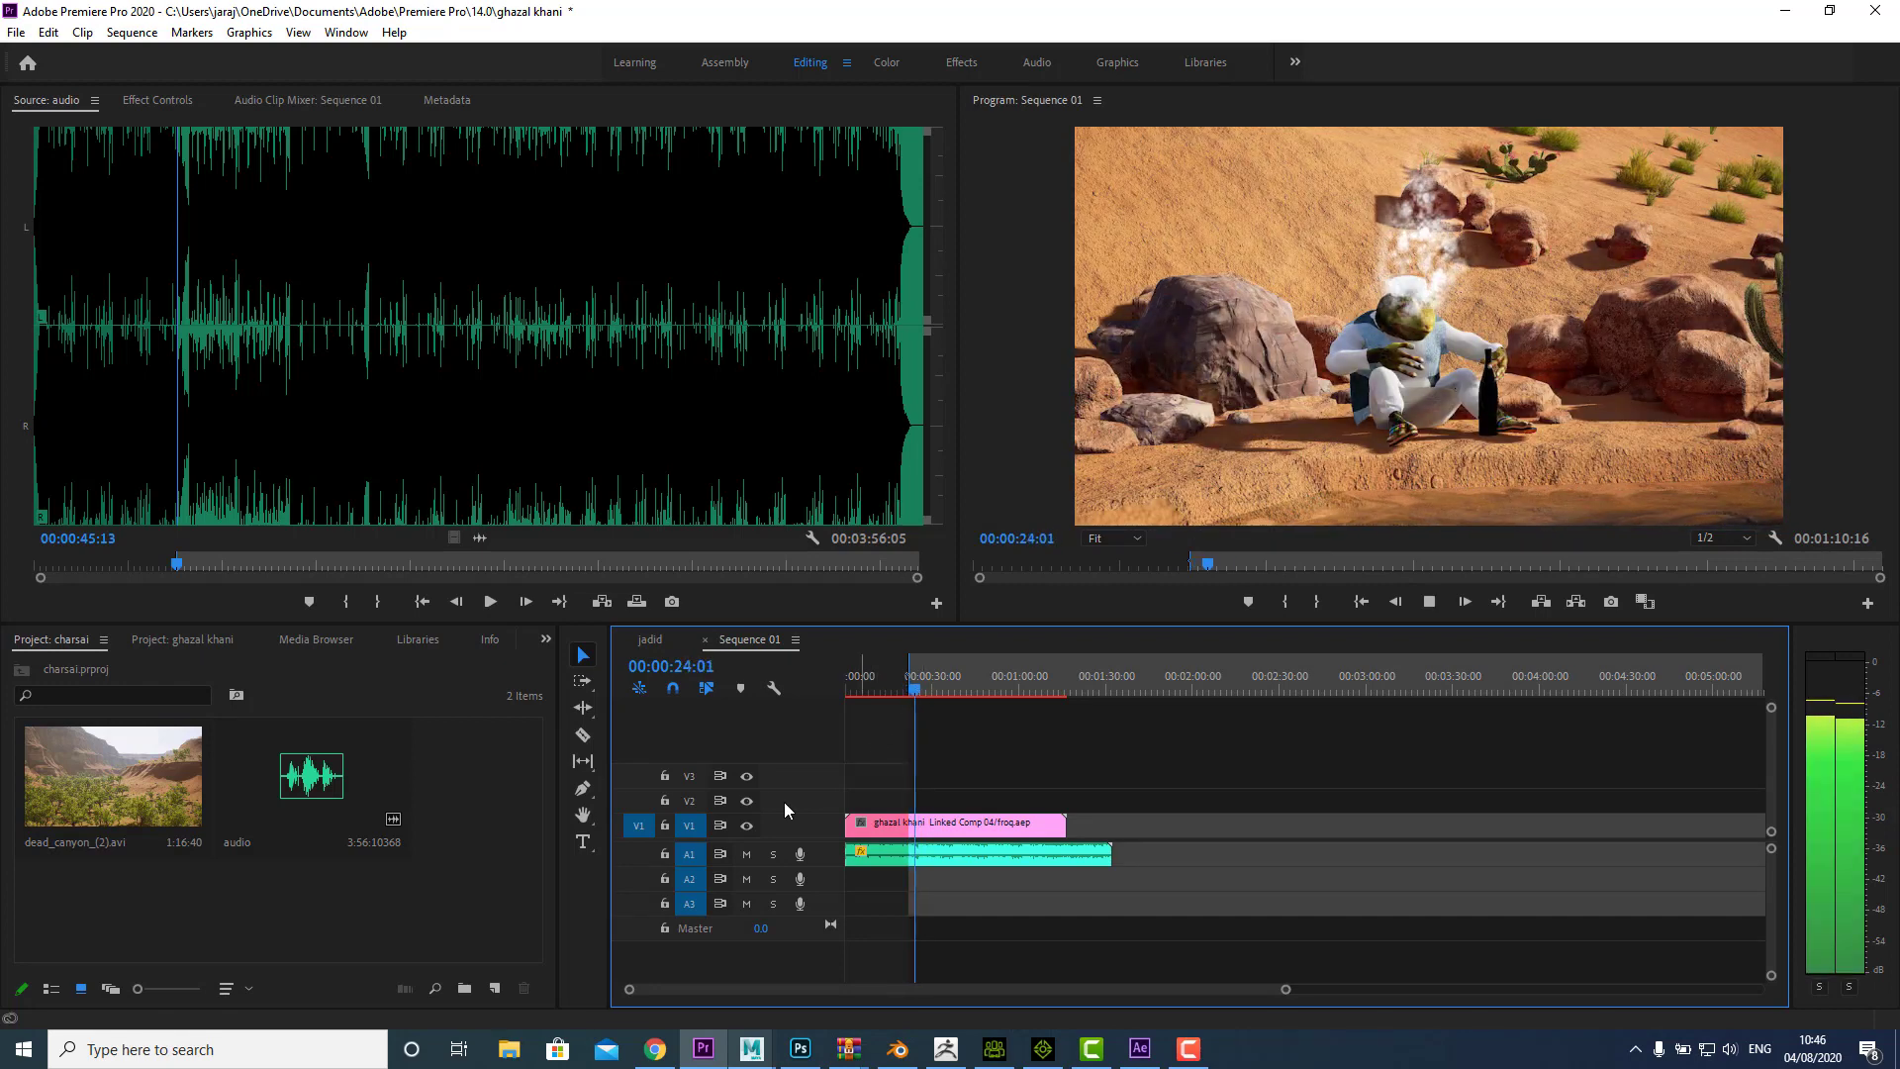
key(space)
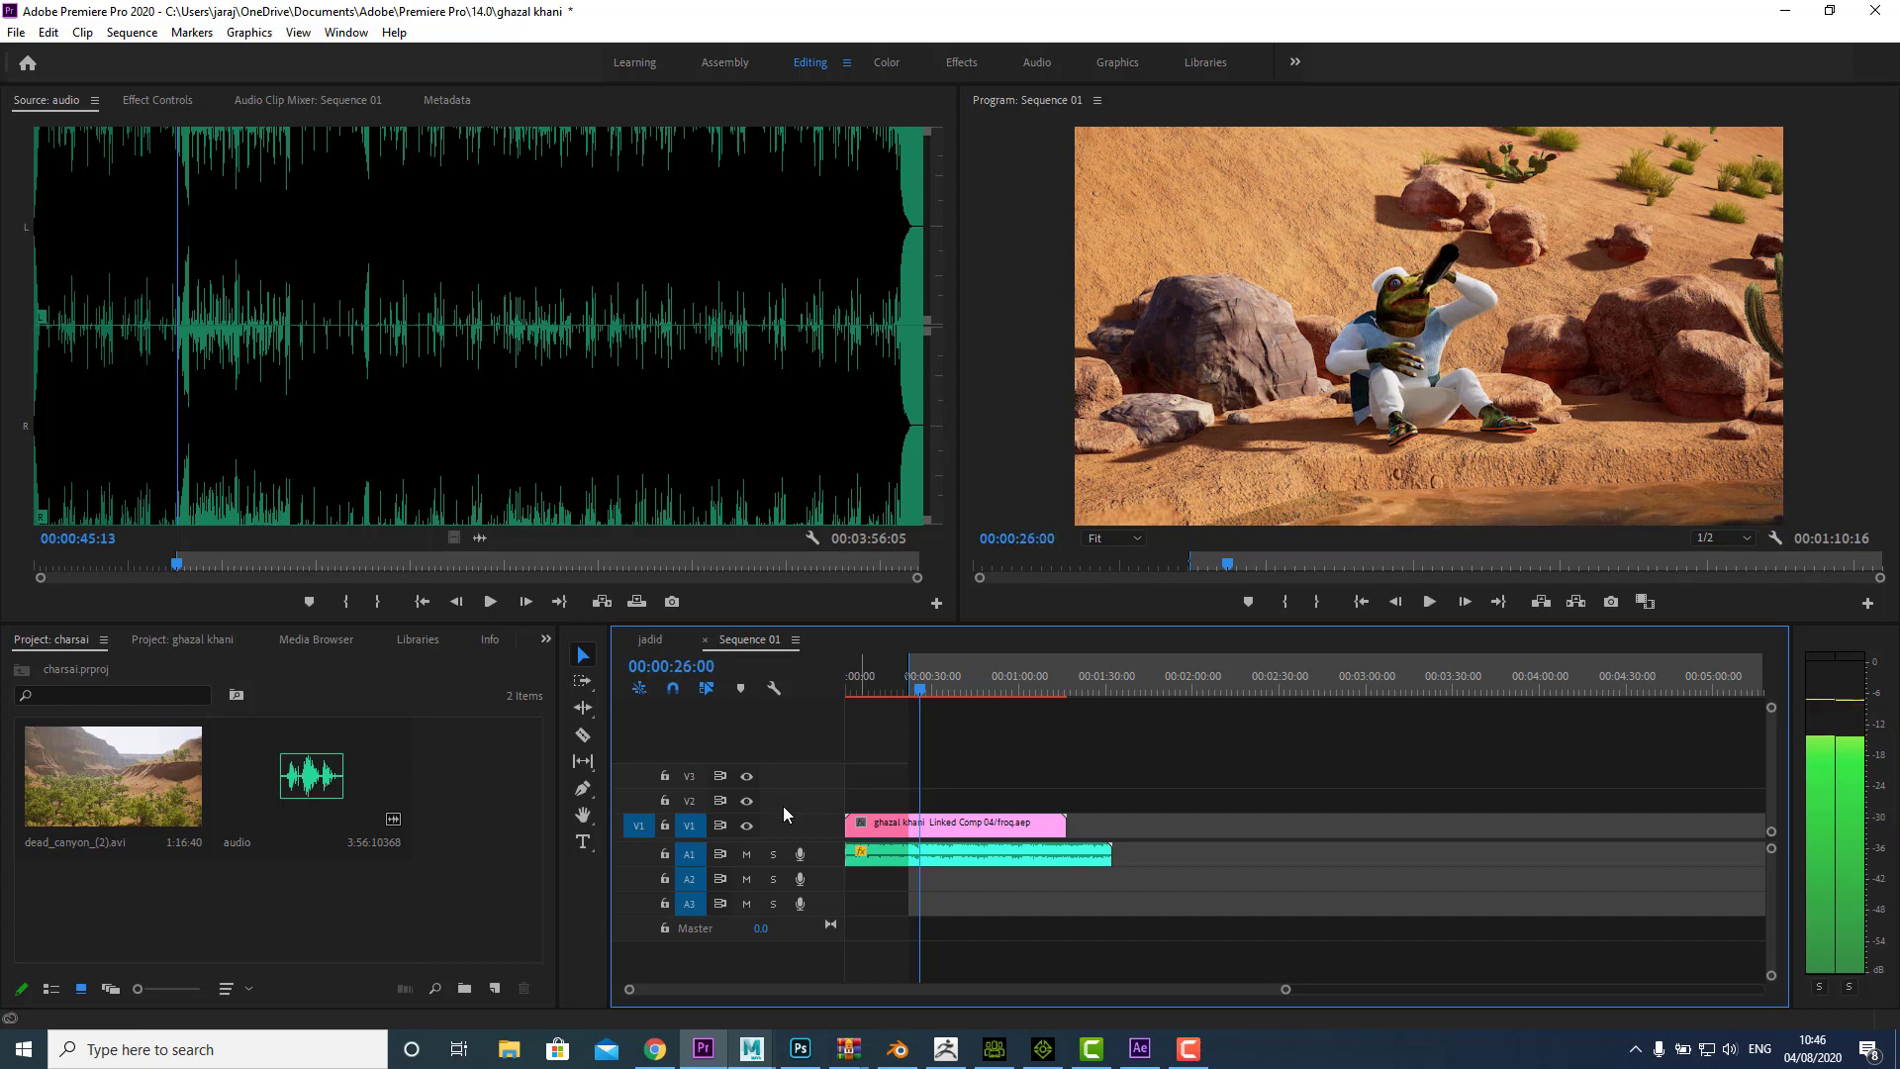
click(1171, 405)
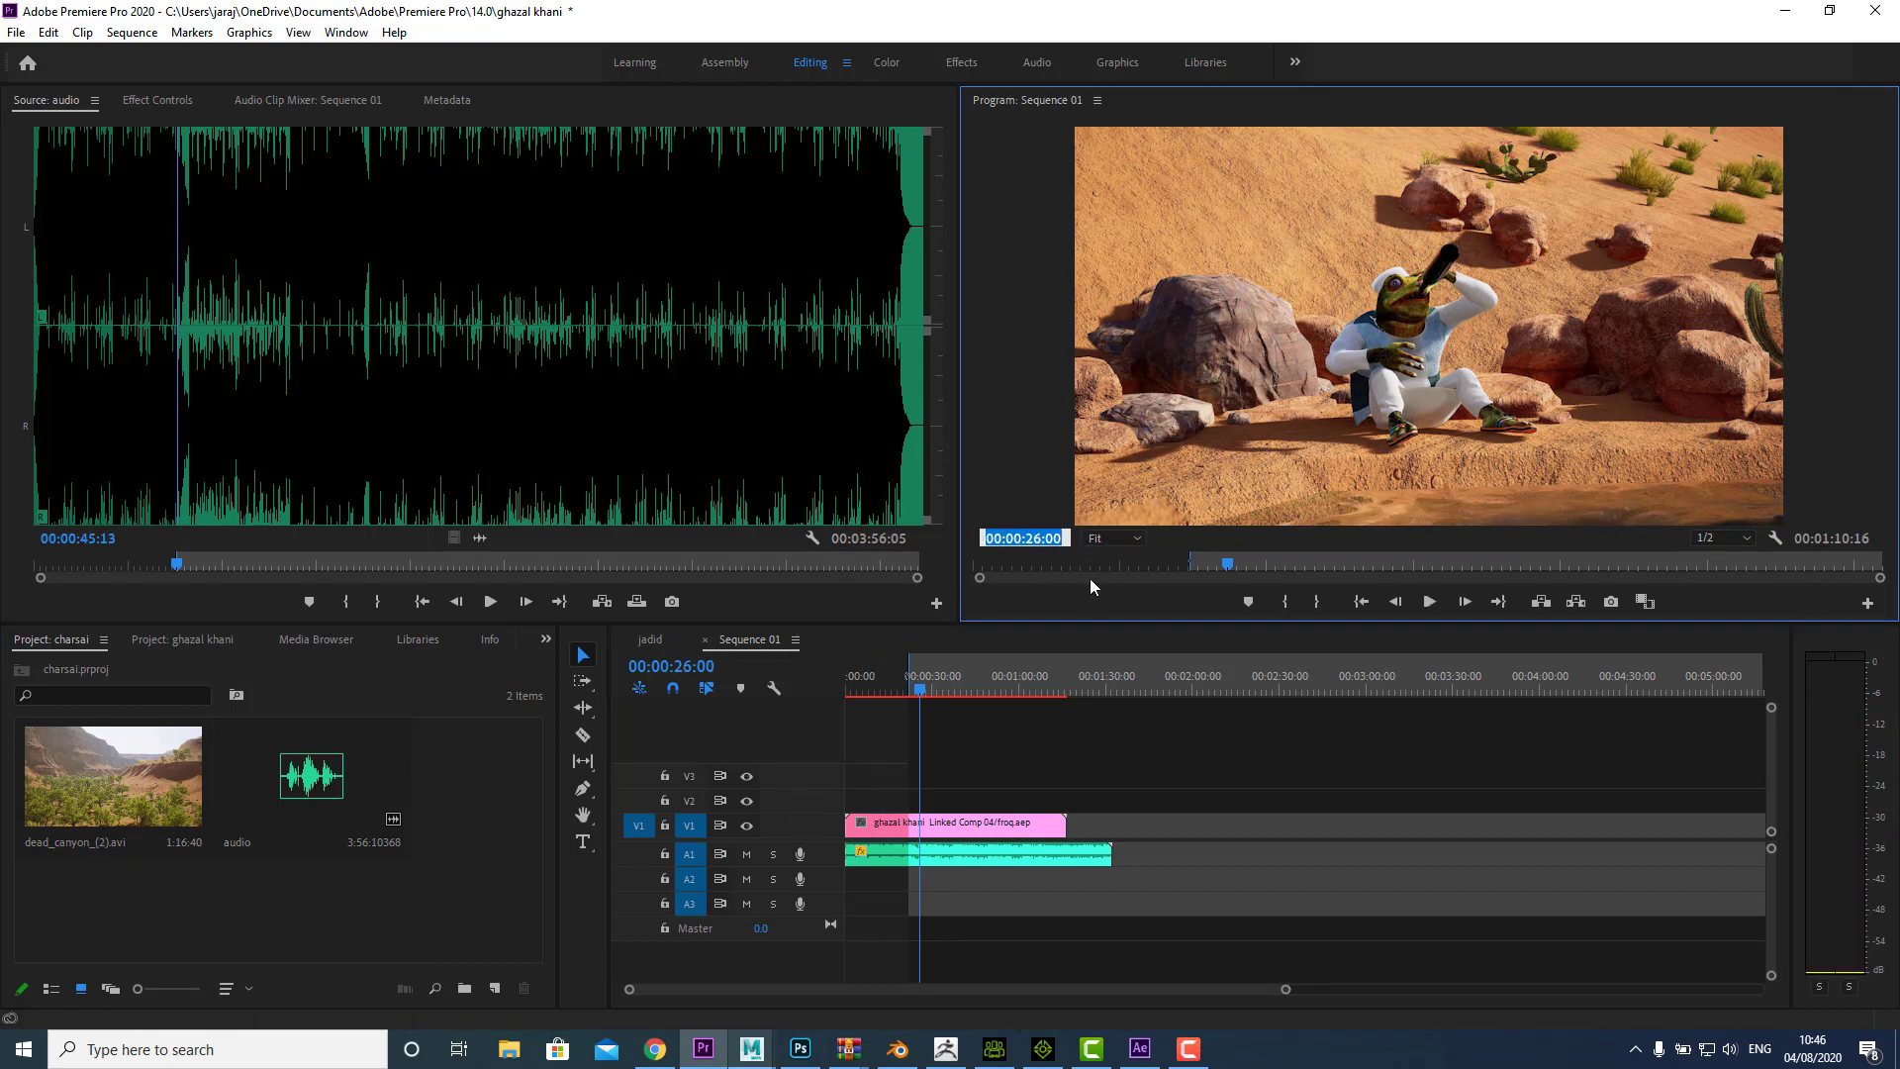
Step: Return to the comp at 0:00:24:05 and select the dead_canyon background layer
key(alt+Tab)
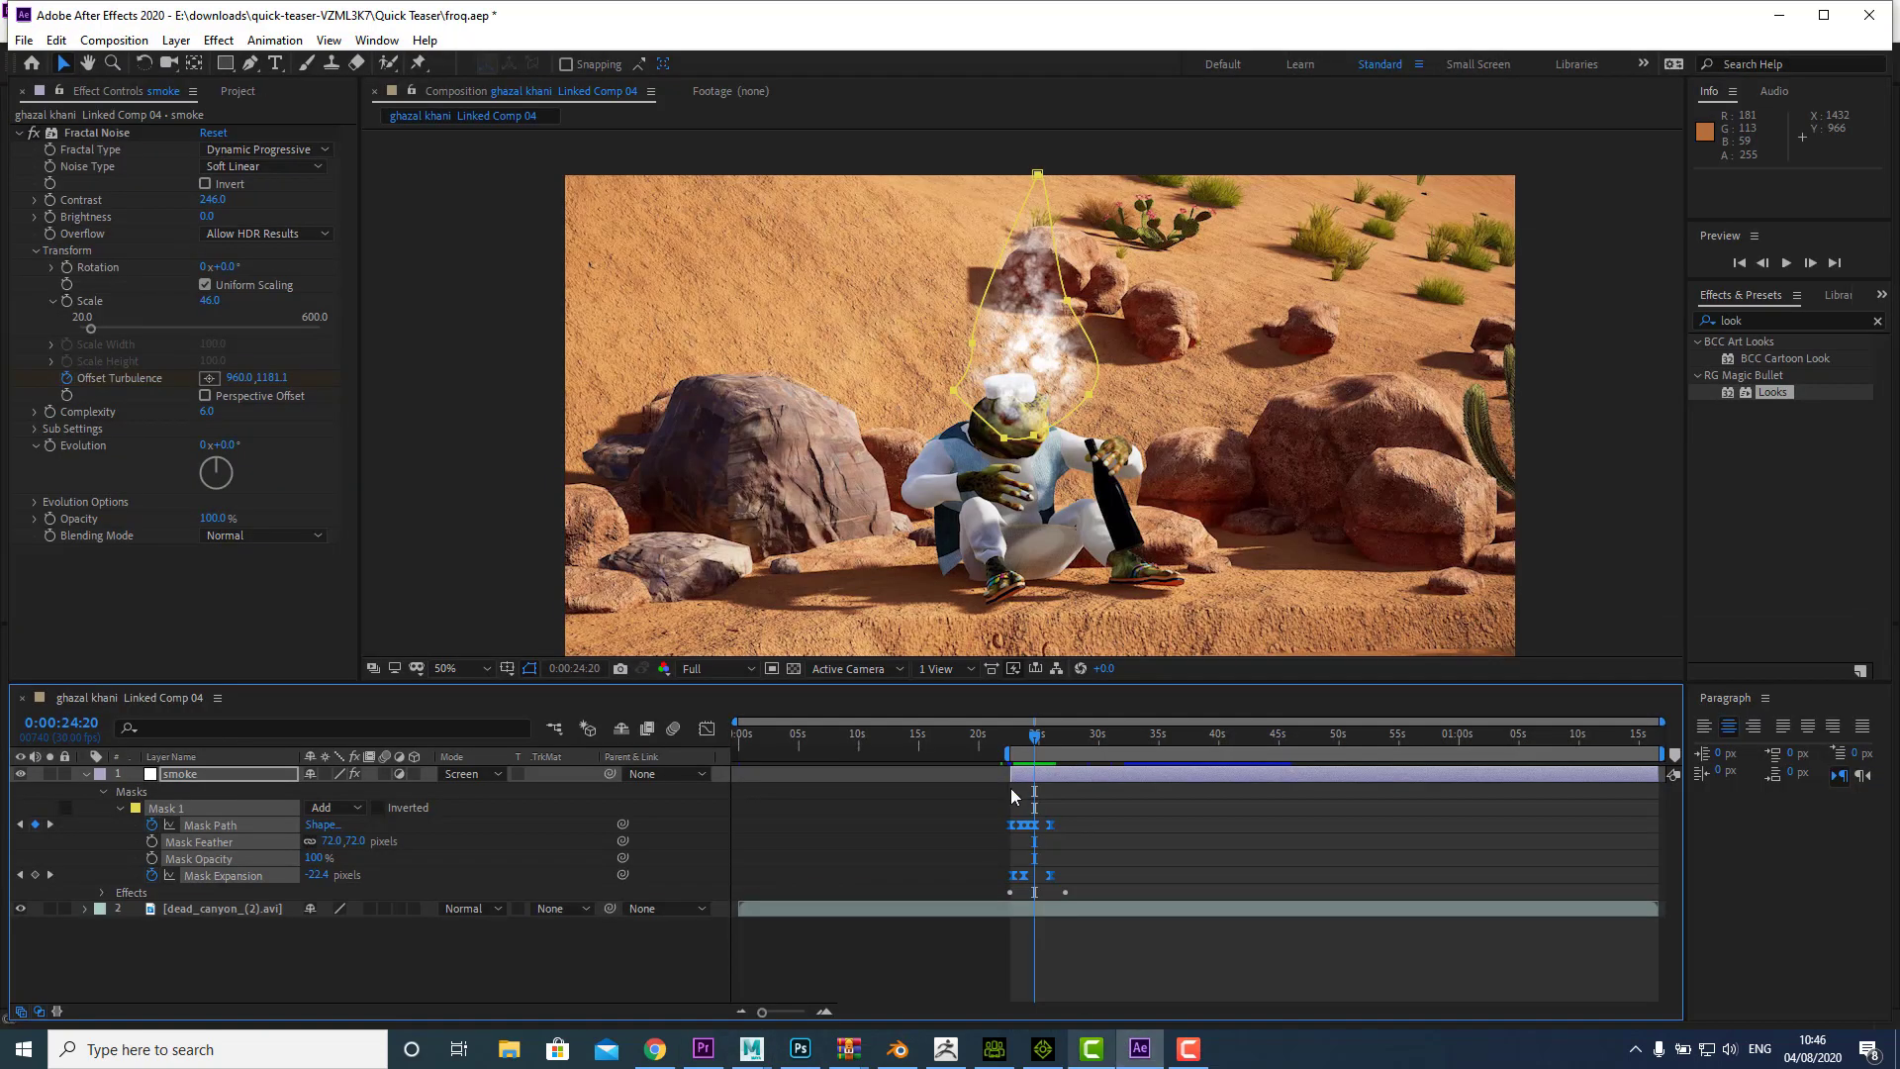
drag(1034, 742, 1023, 734)
click(1021, 908)
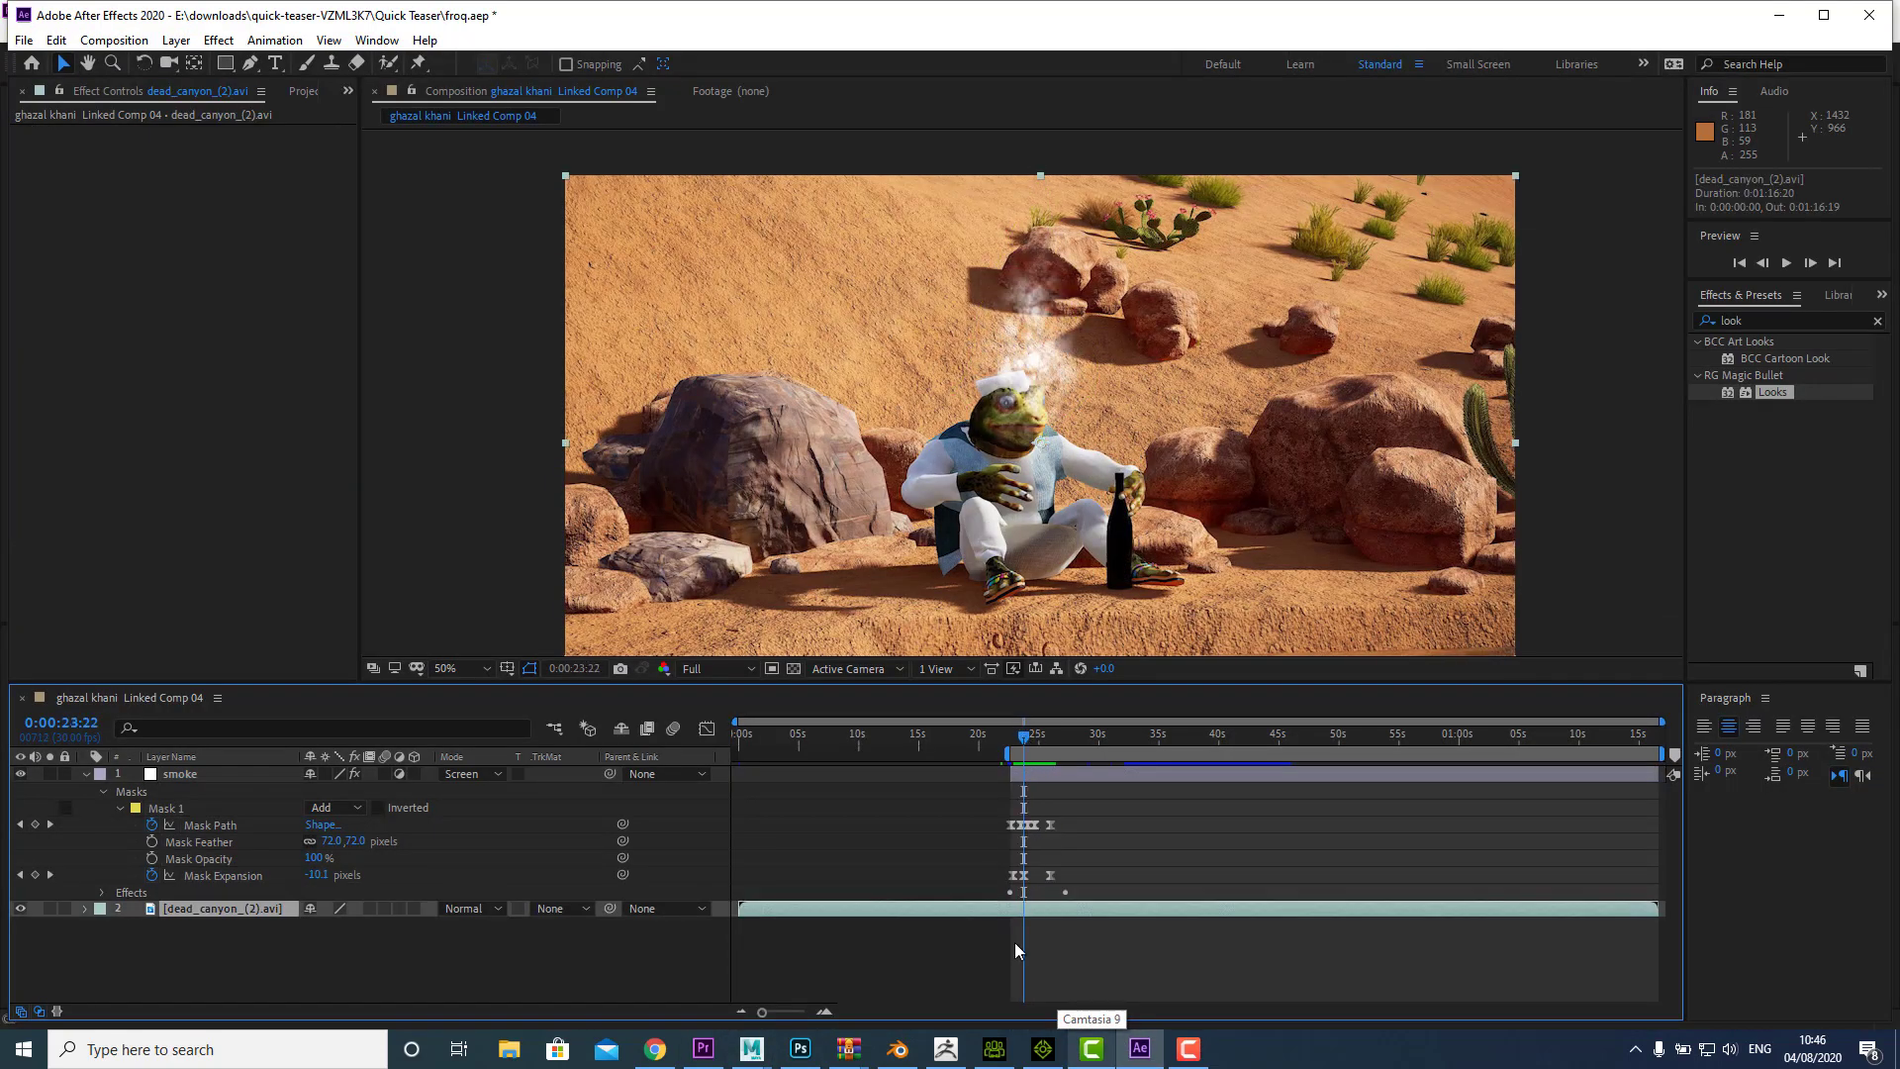
Step: Apply Hue/Saturation to dead_canyon and set Master Saturation to -19
key(ctrl+space)
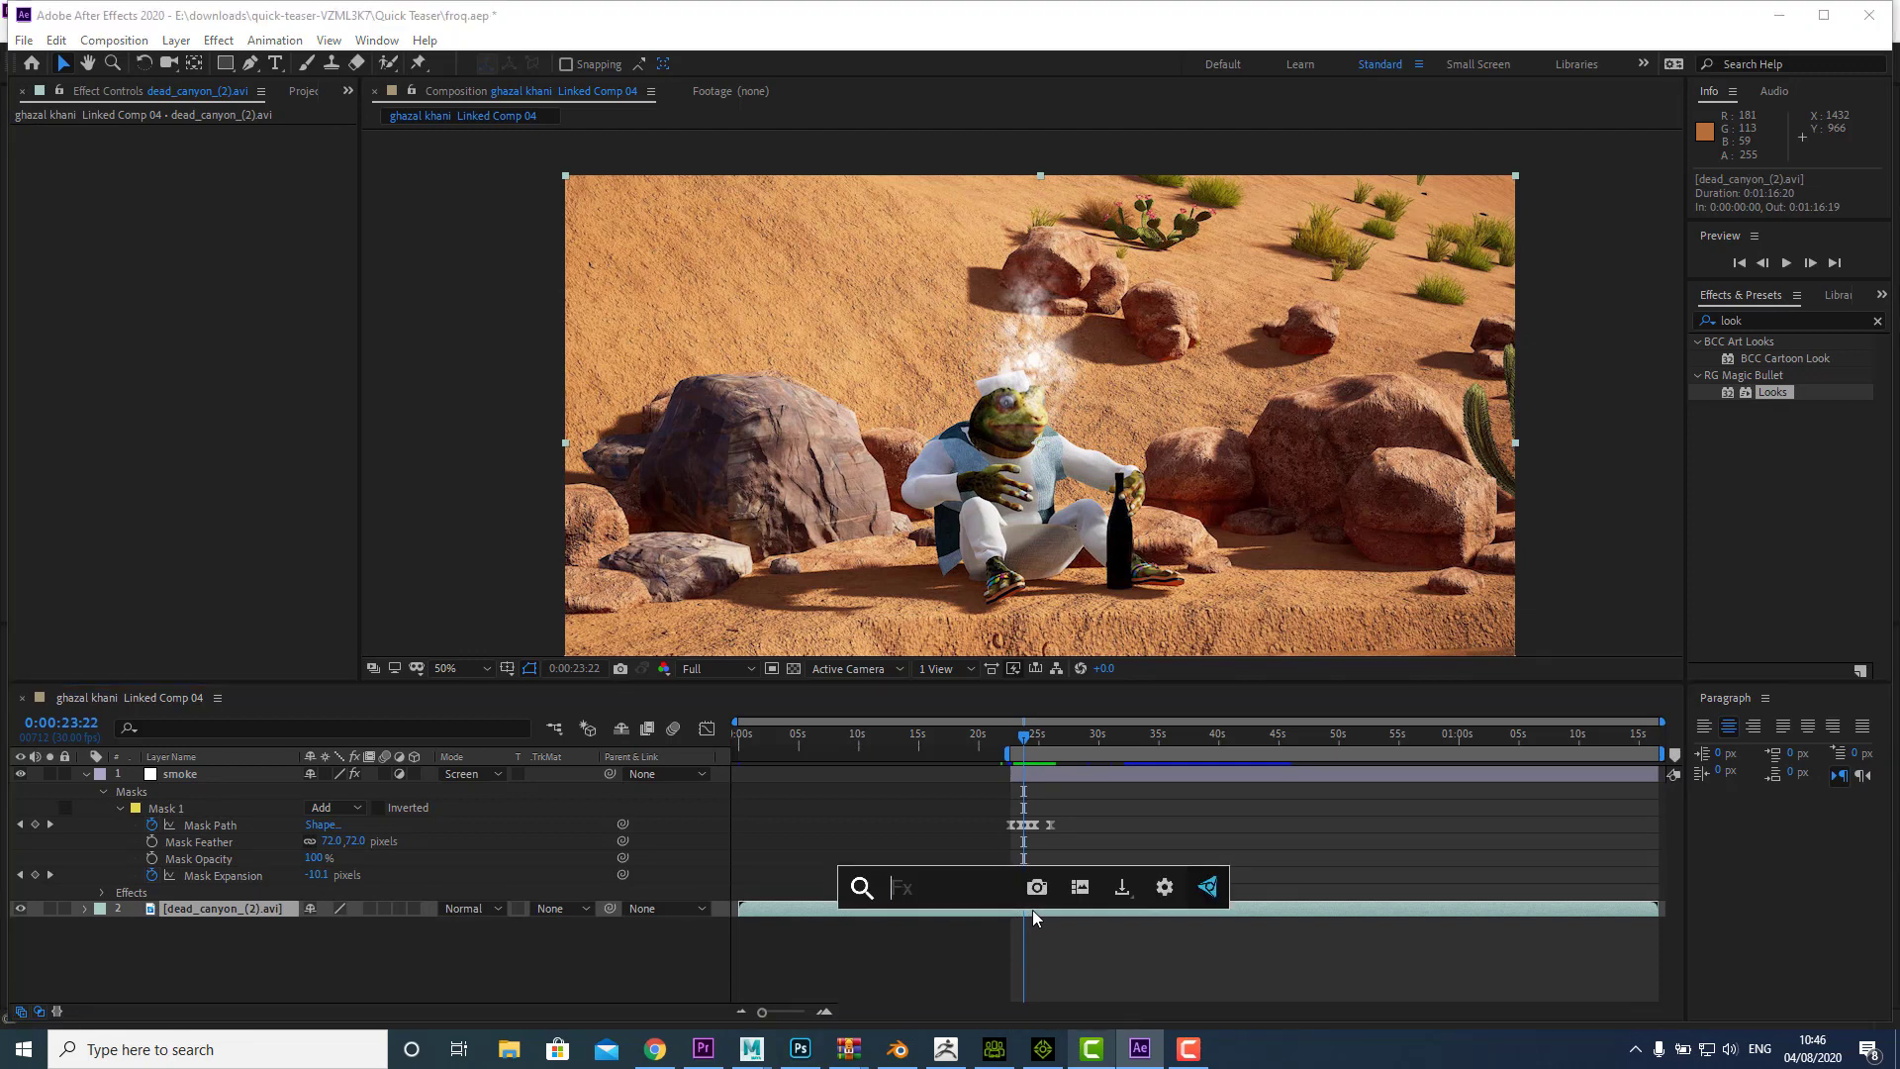
text(h)
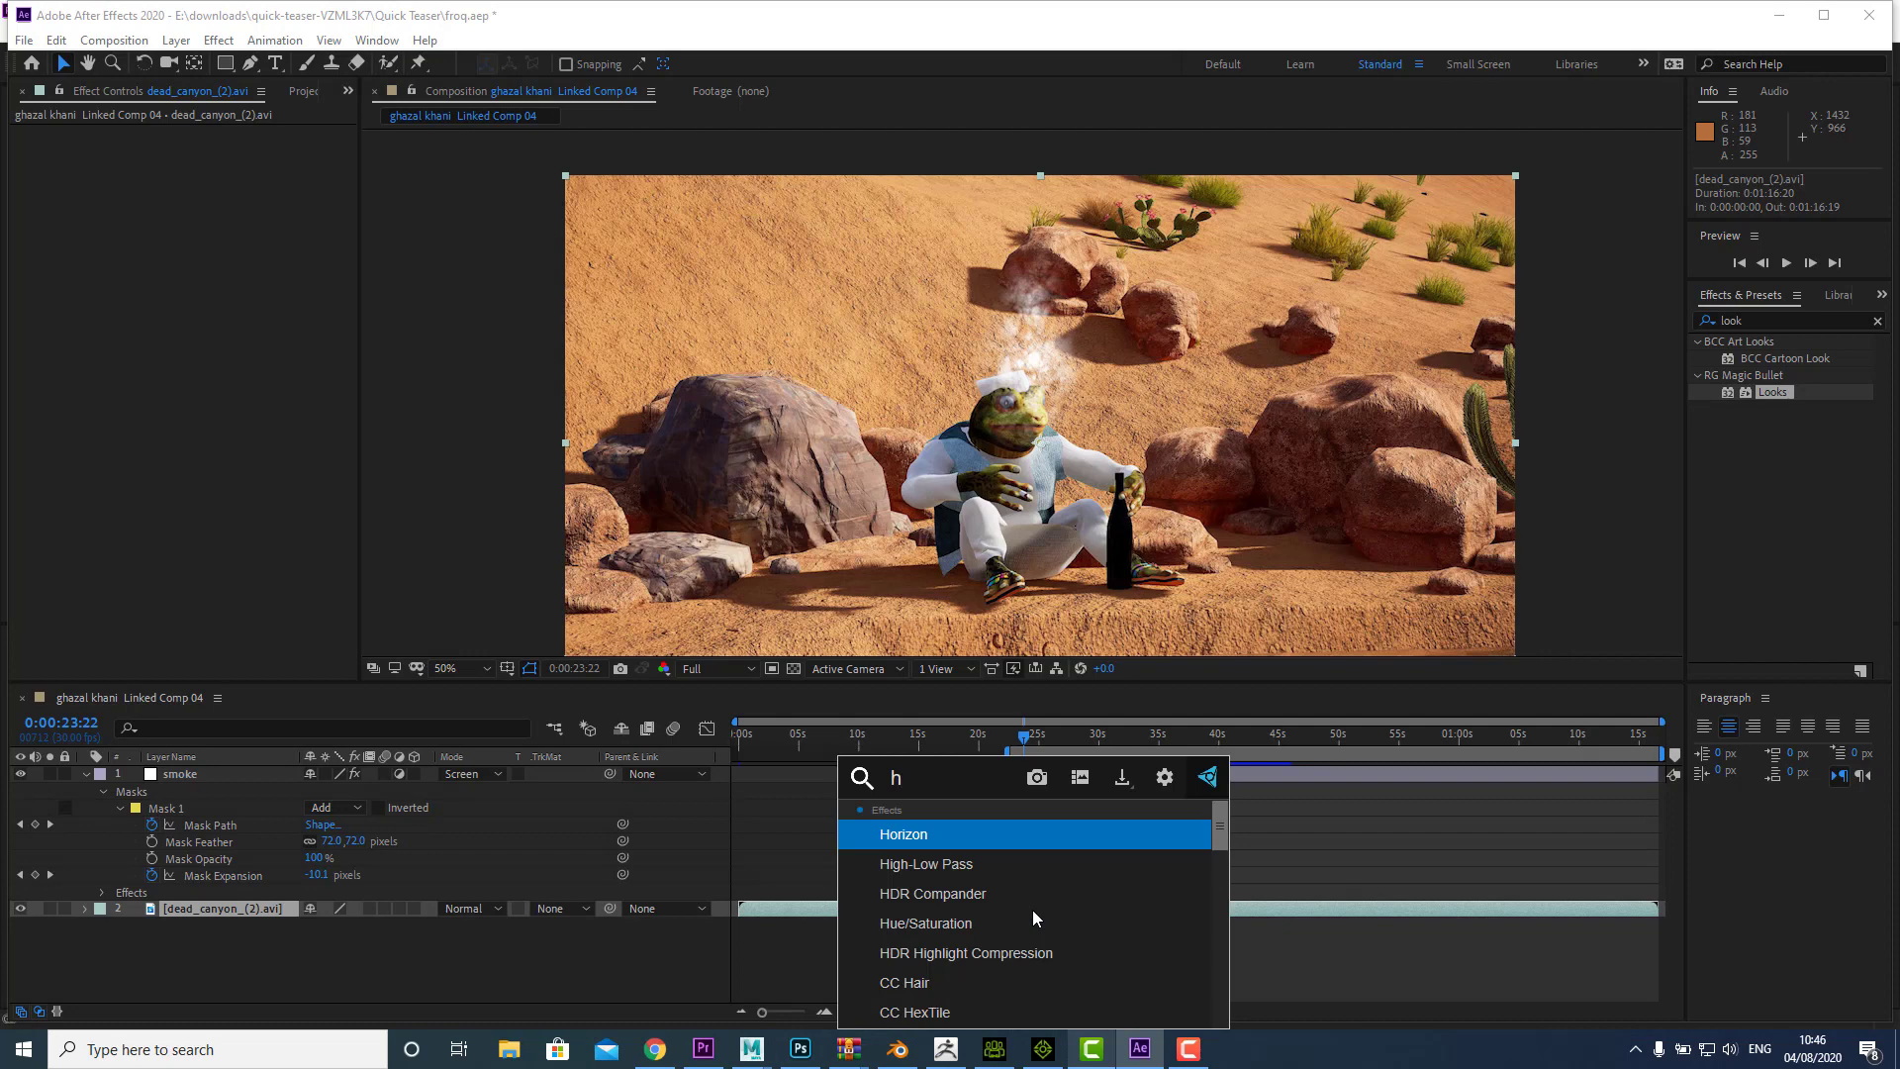
text(ue)
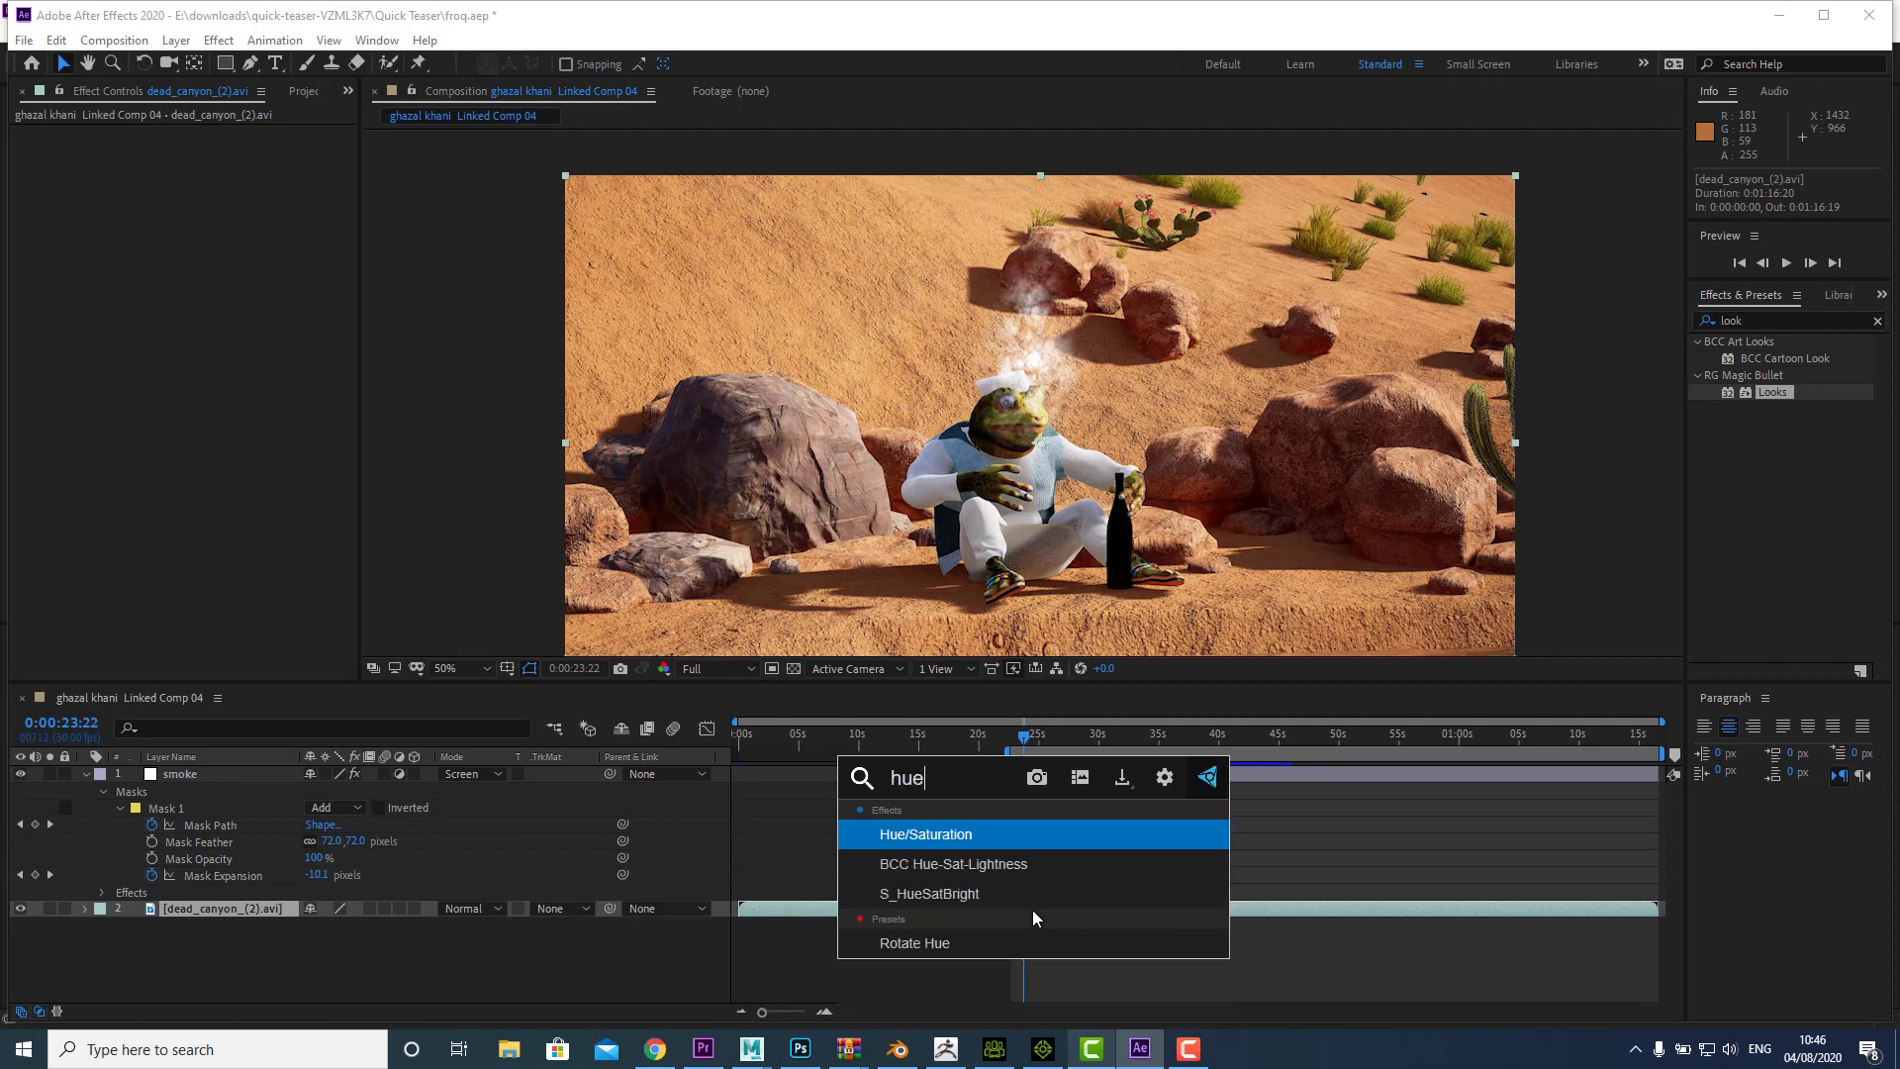
click(970, 833)
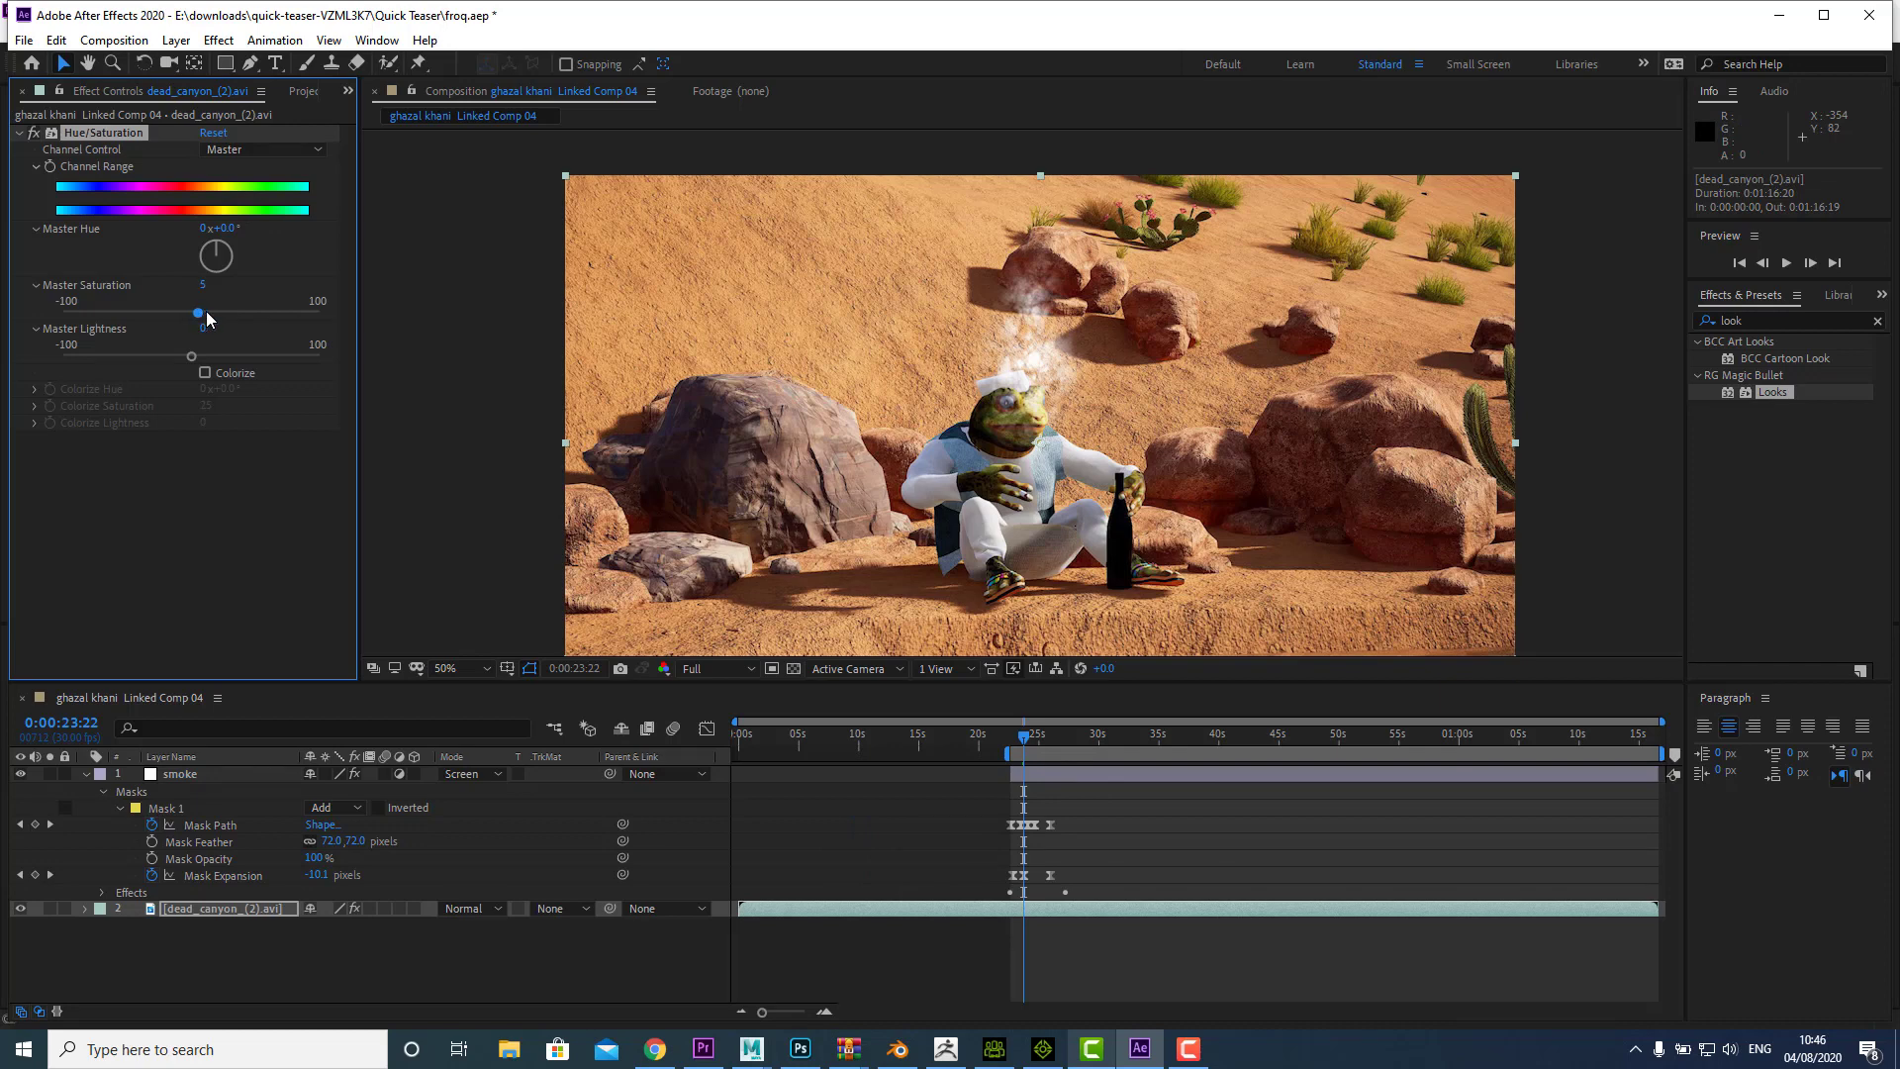
drag(285, 318, 170, 319)
drag(226, 254, 223, 255)
drag(176, 319, 167, 317)
Step: Add a Levels effect to the canyon background via the 'level' search
key(ctrl+space)
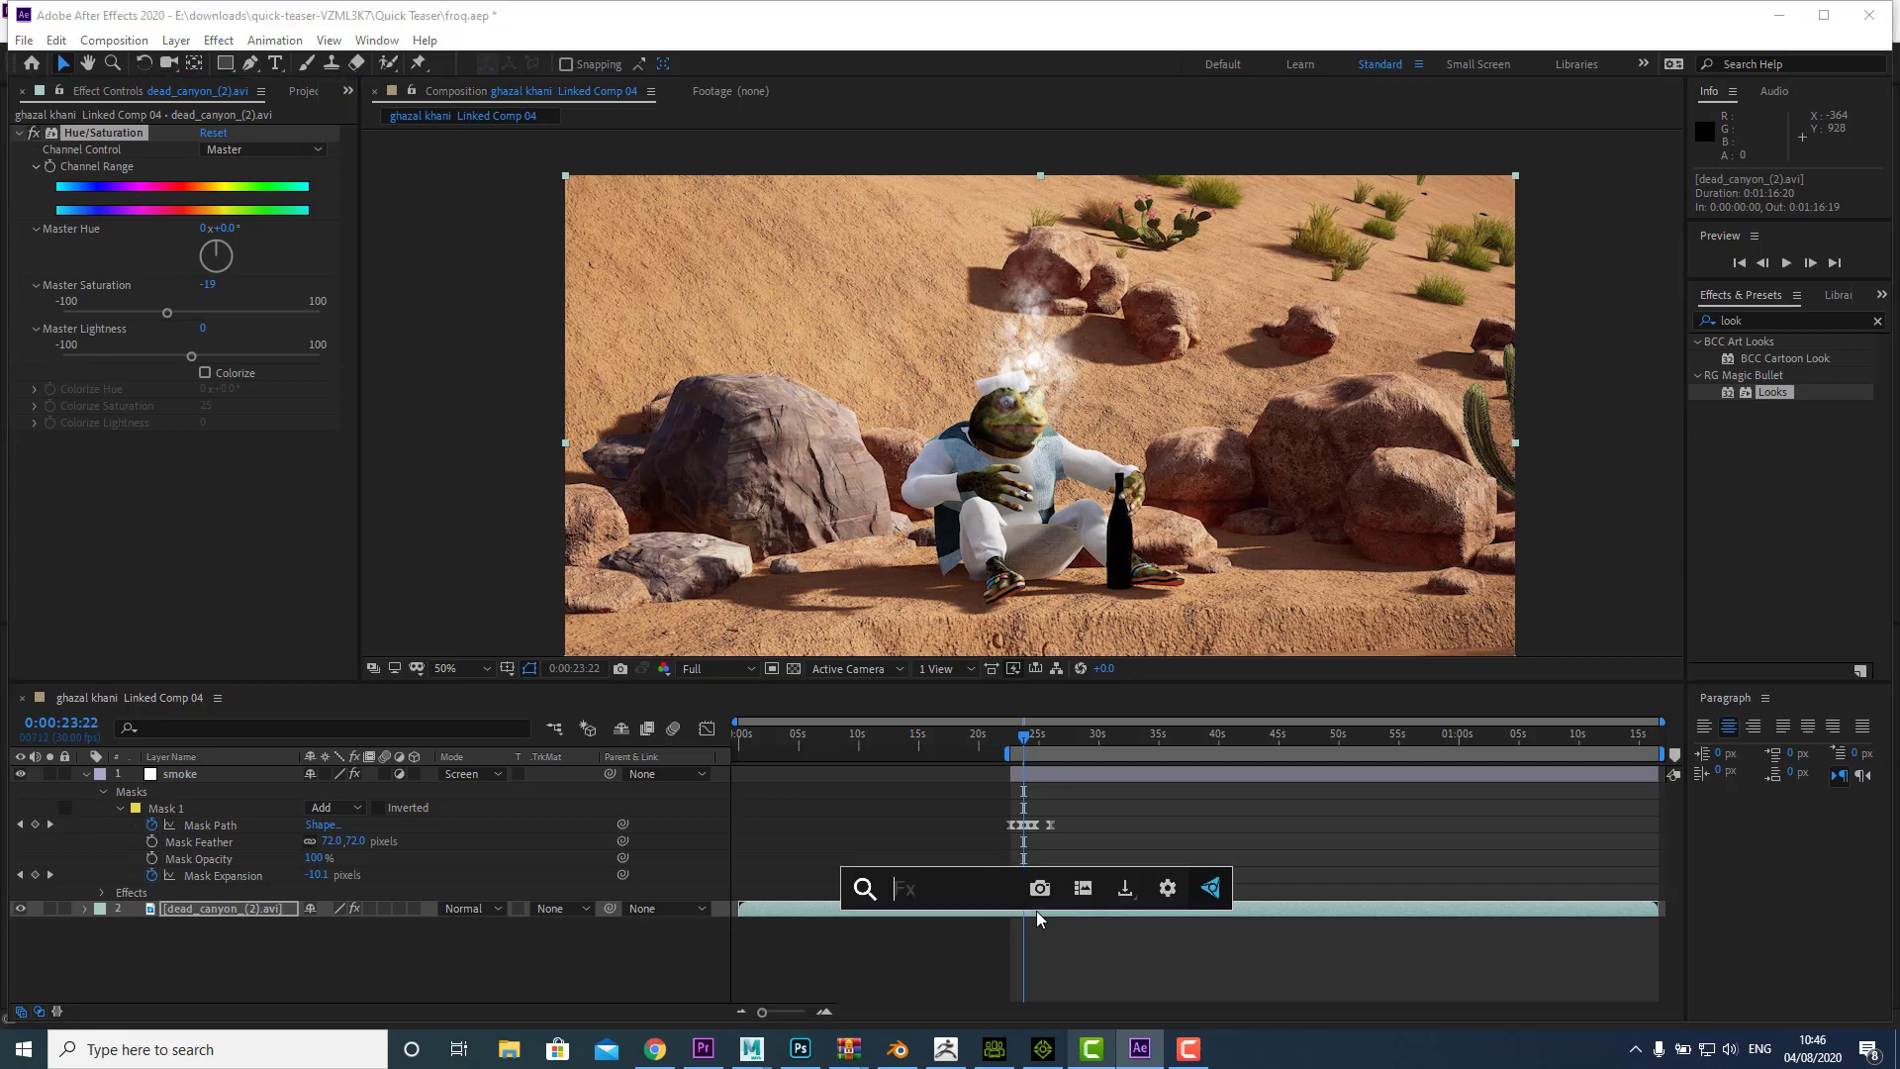
text(level)
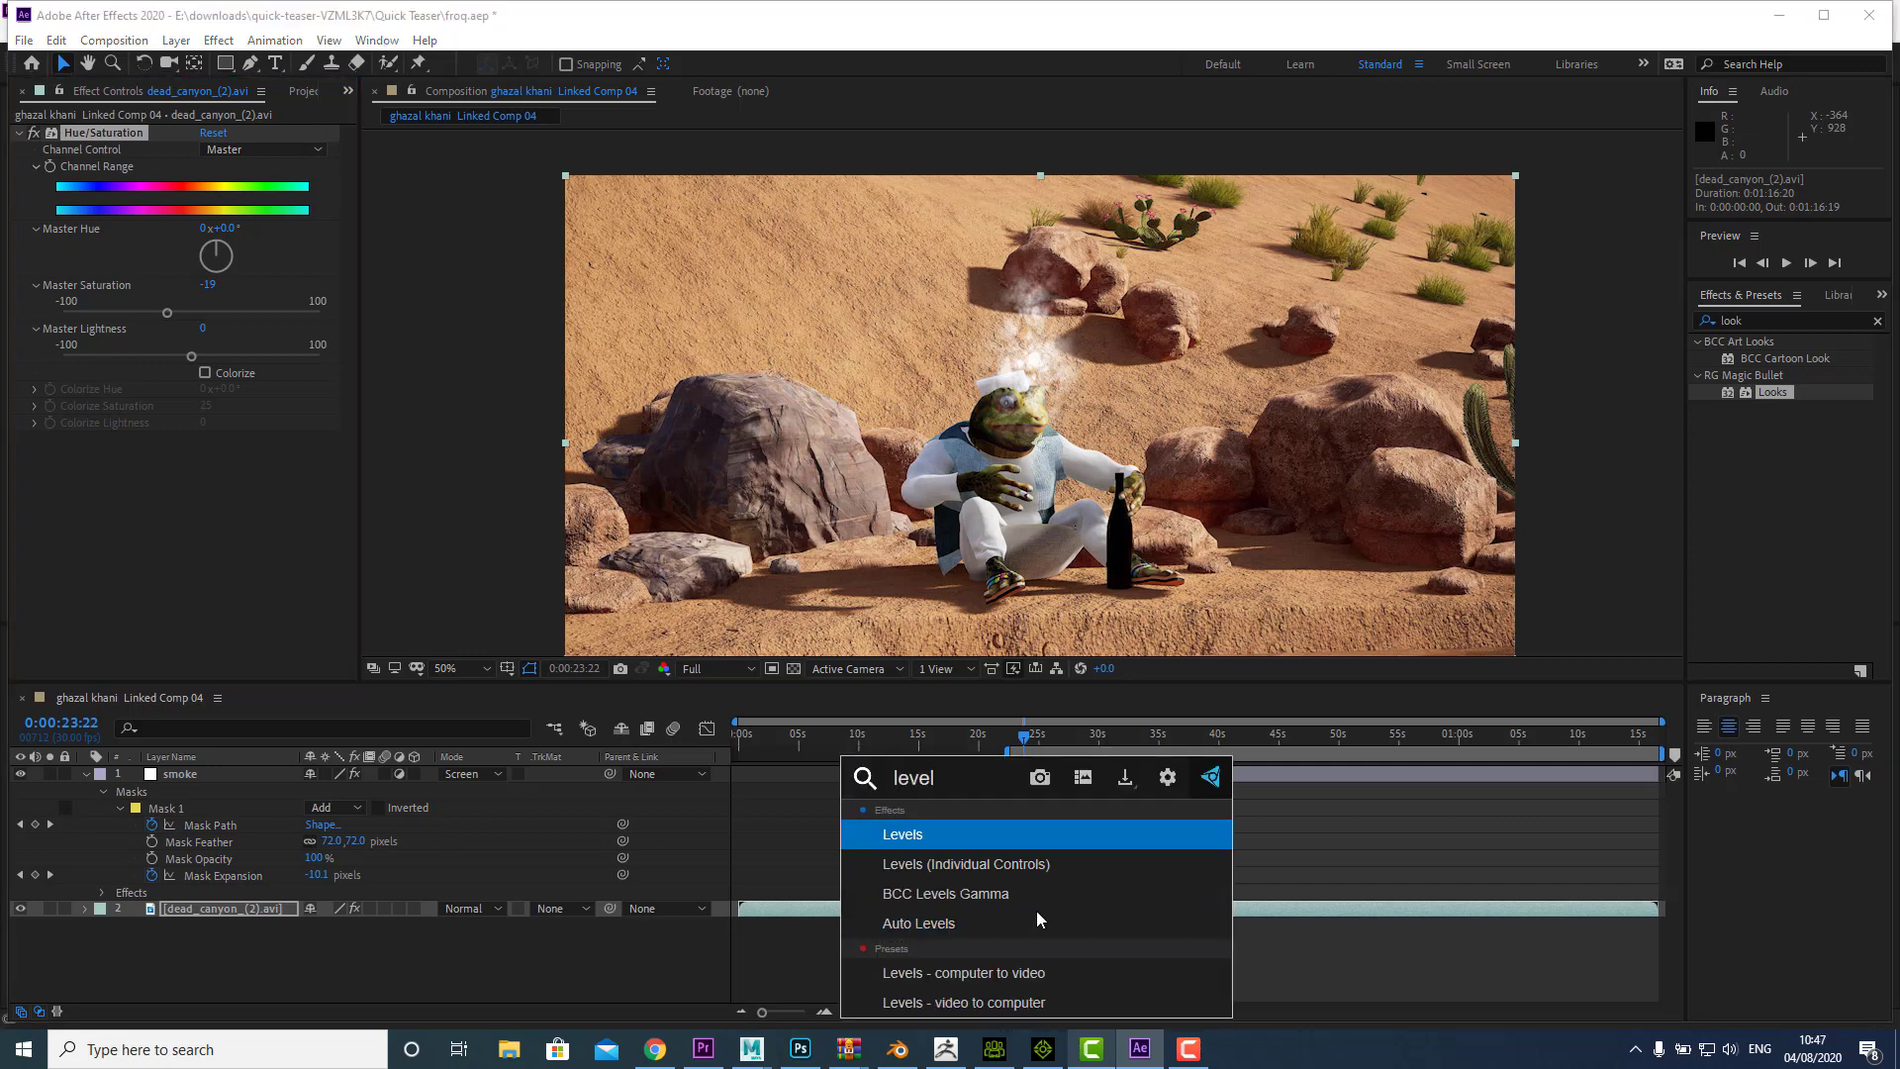
click(974, 828)
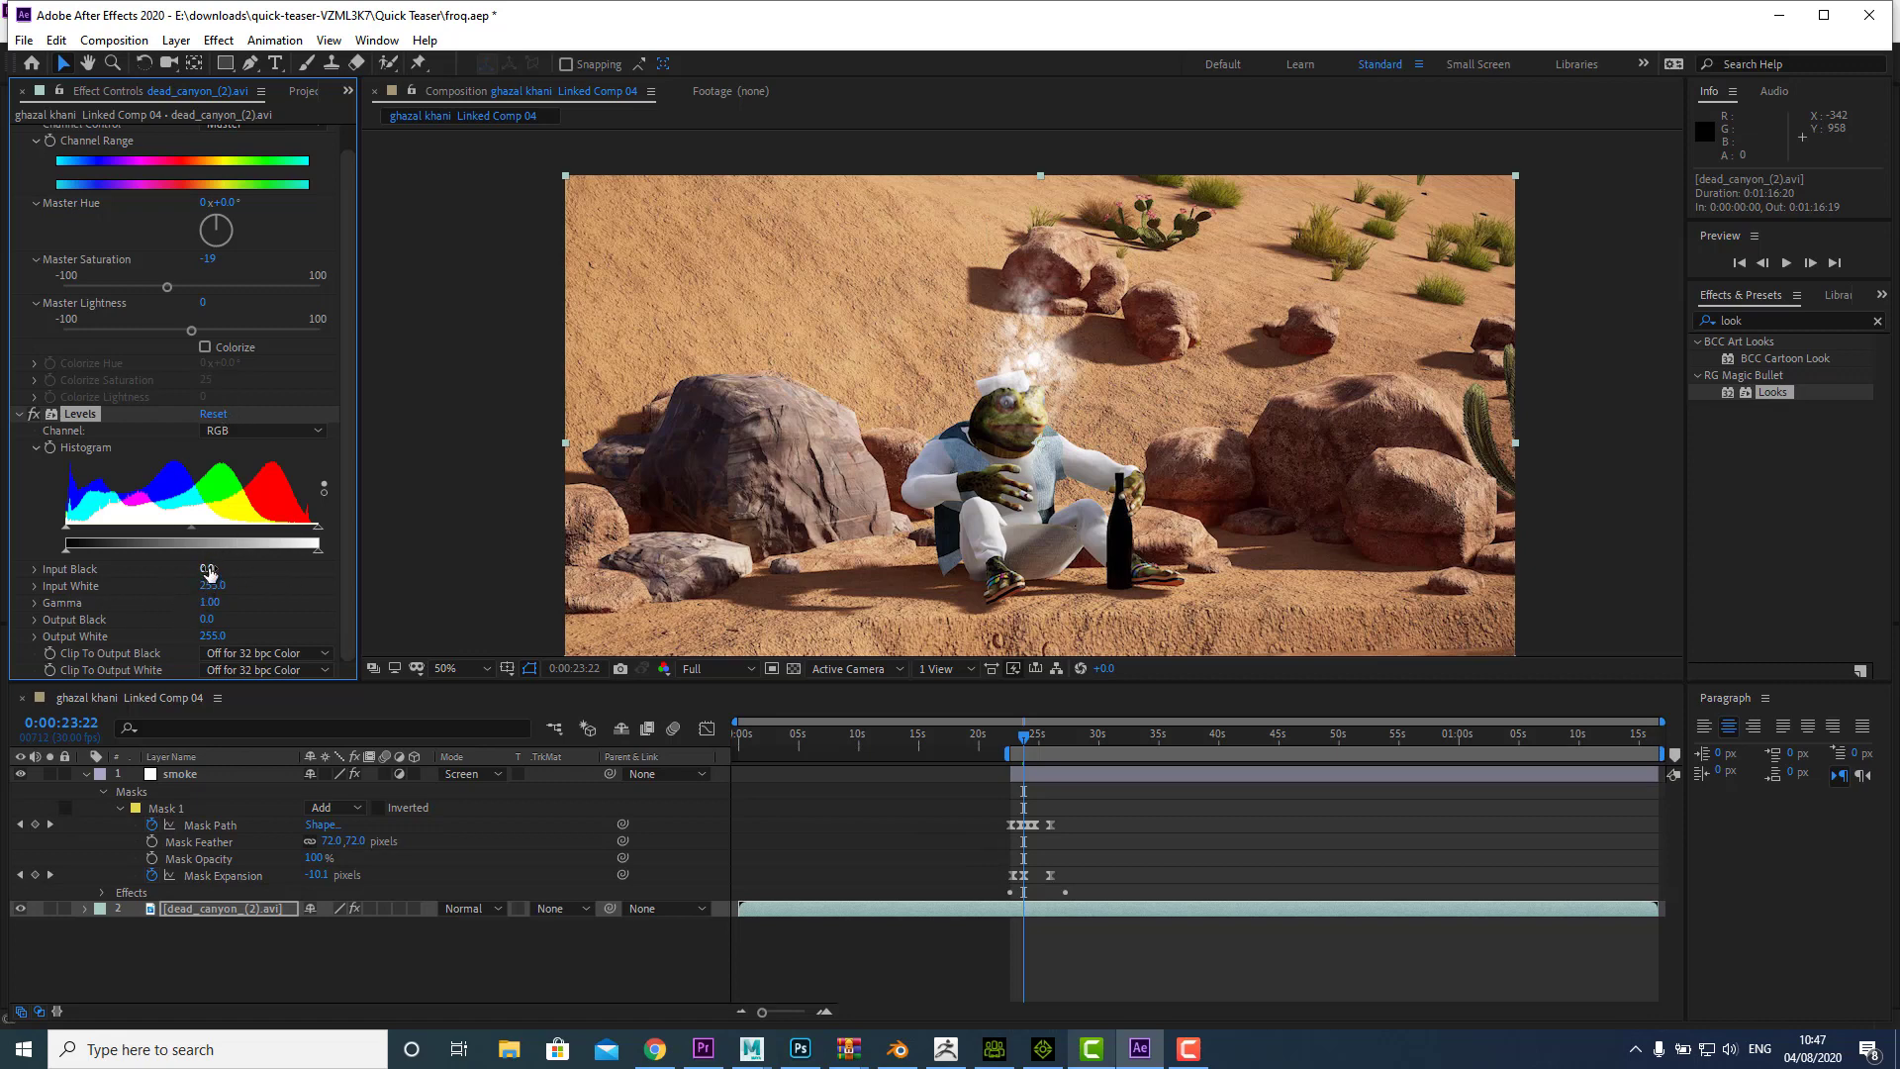
Step: Set Levels Input Black 2.6, Input White 209.2 and Gamma 0.96
drag(209, 572, 214, 568)
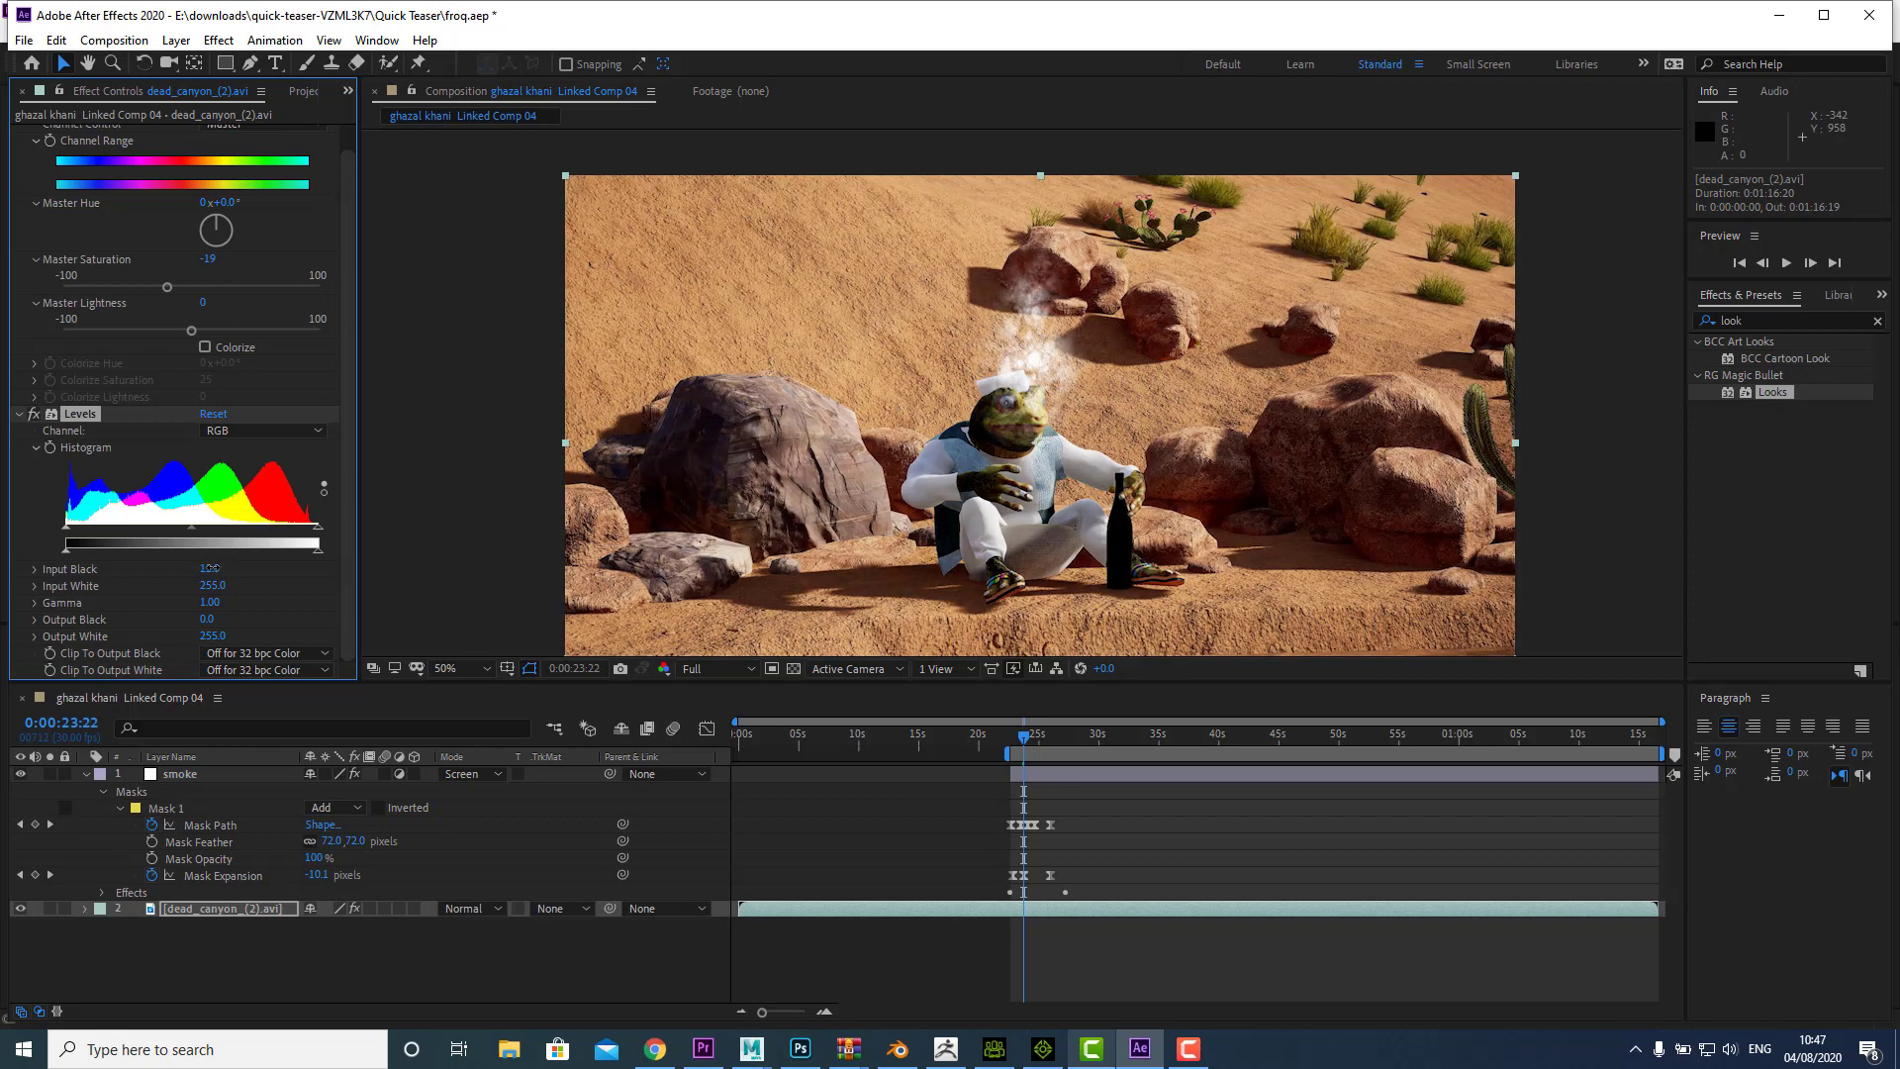
drag(220, 585, 203, 588)
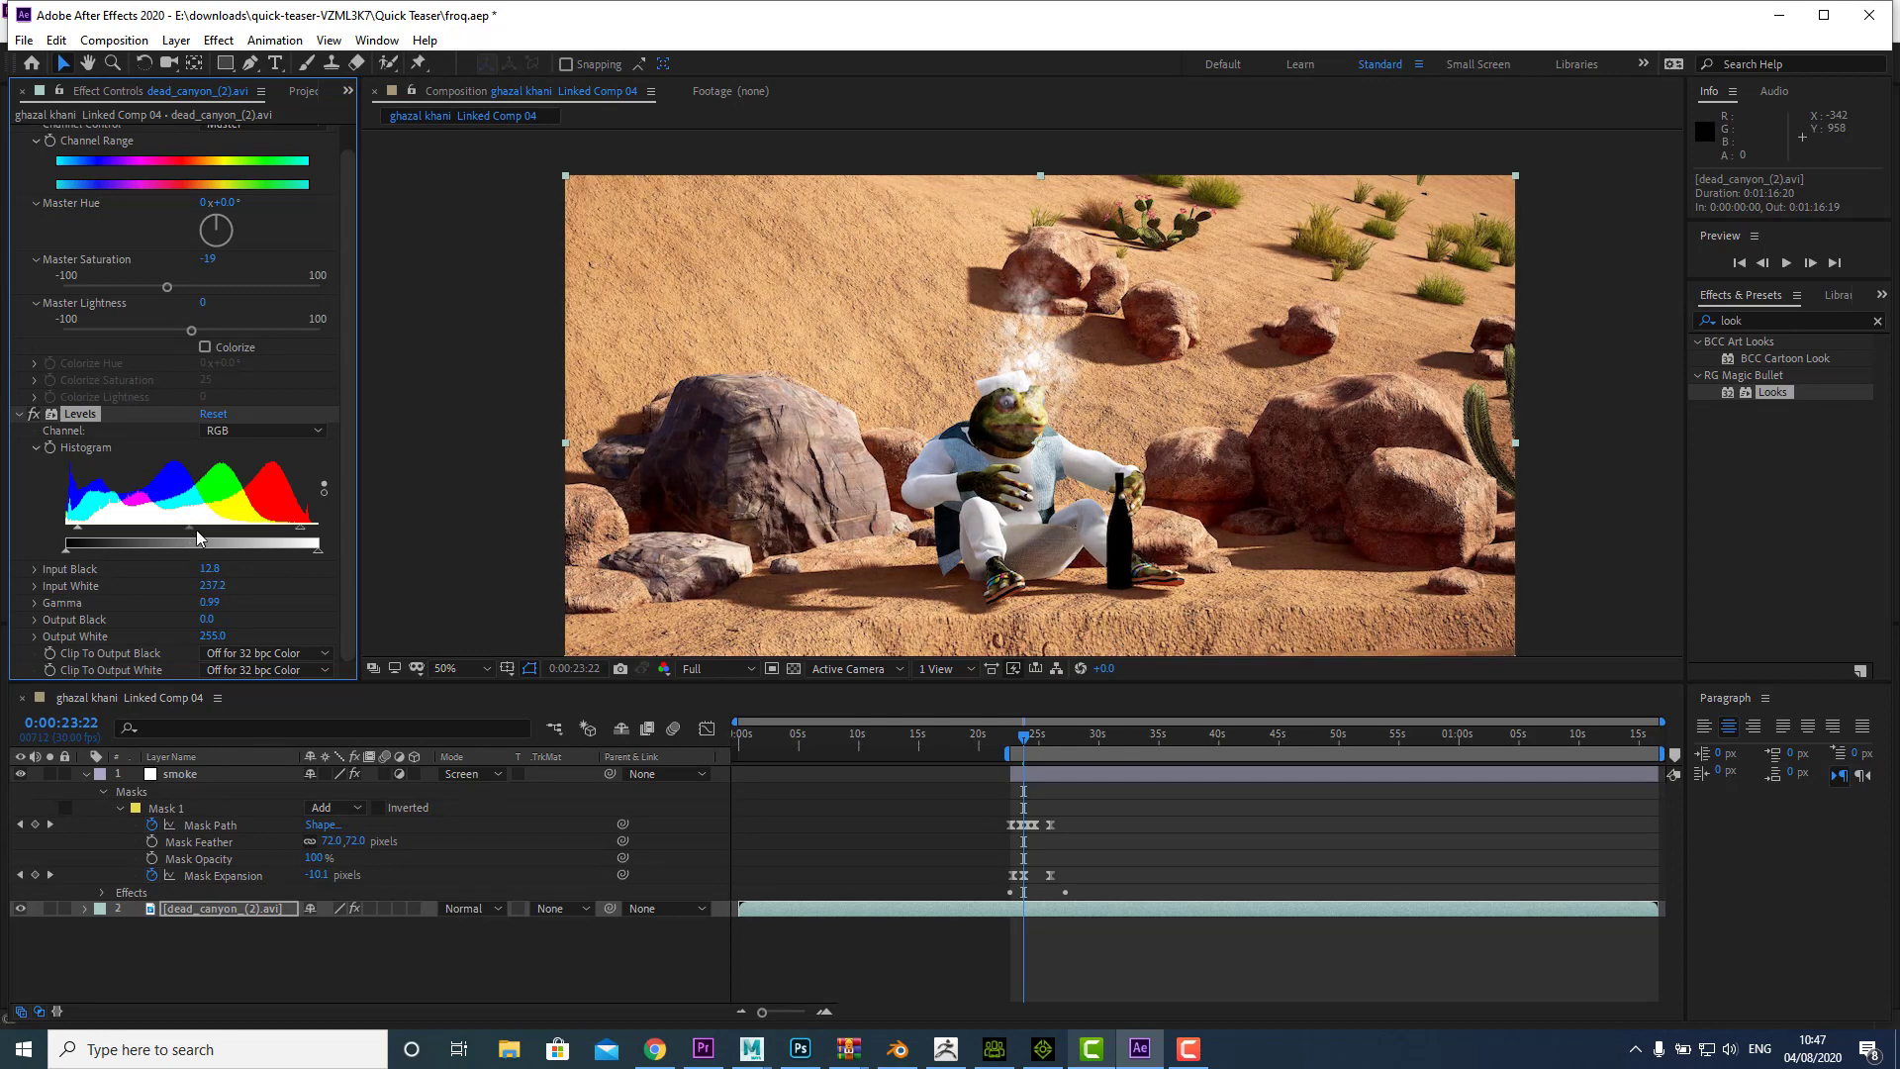
drag(196, 537, 294, 535)
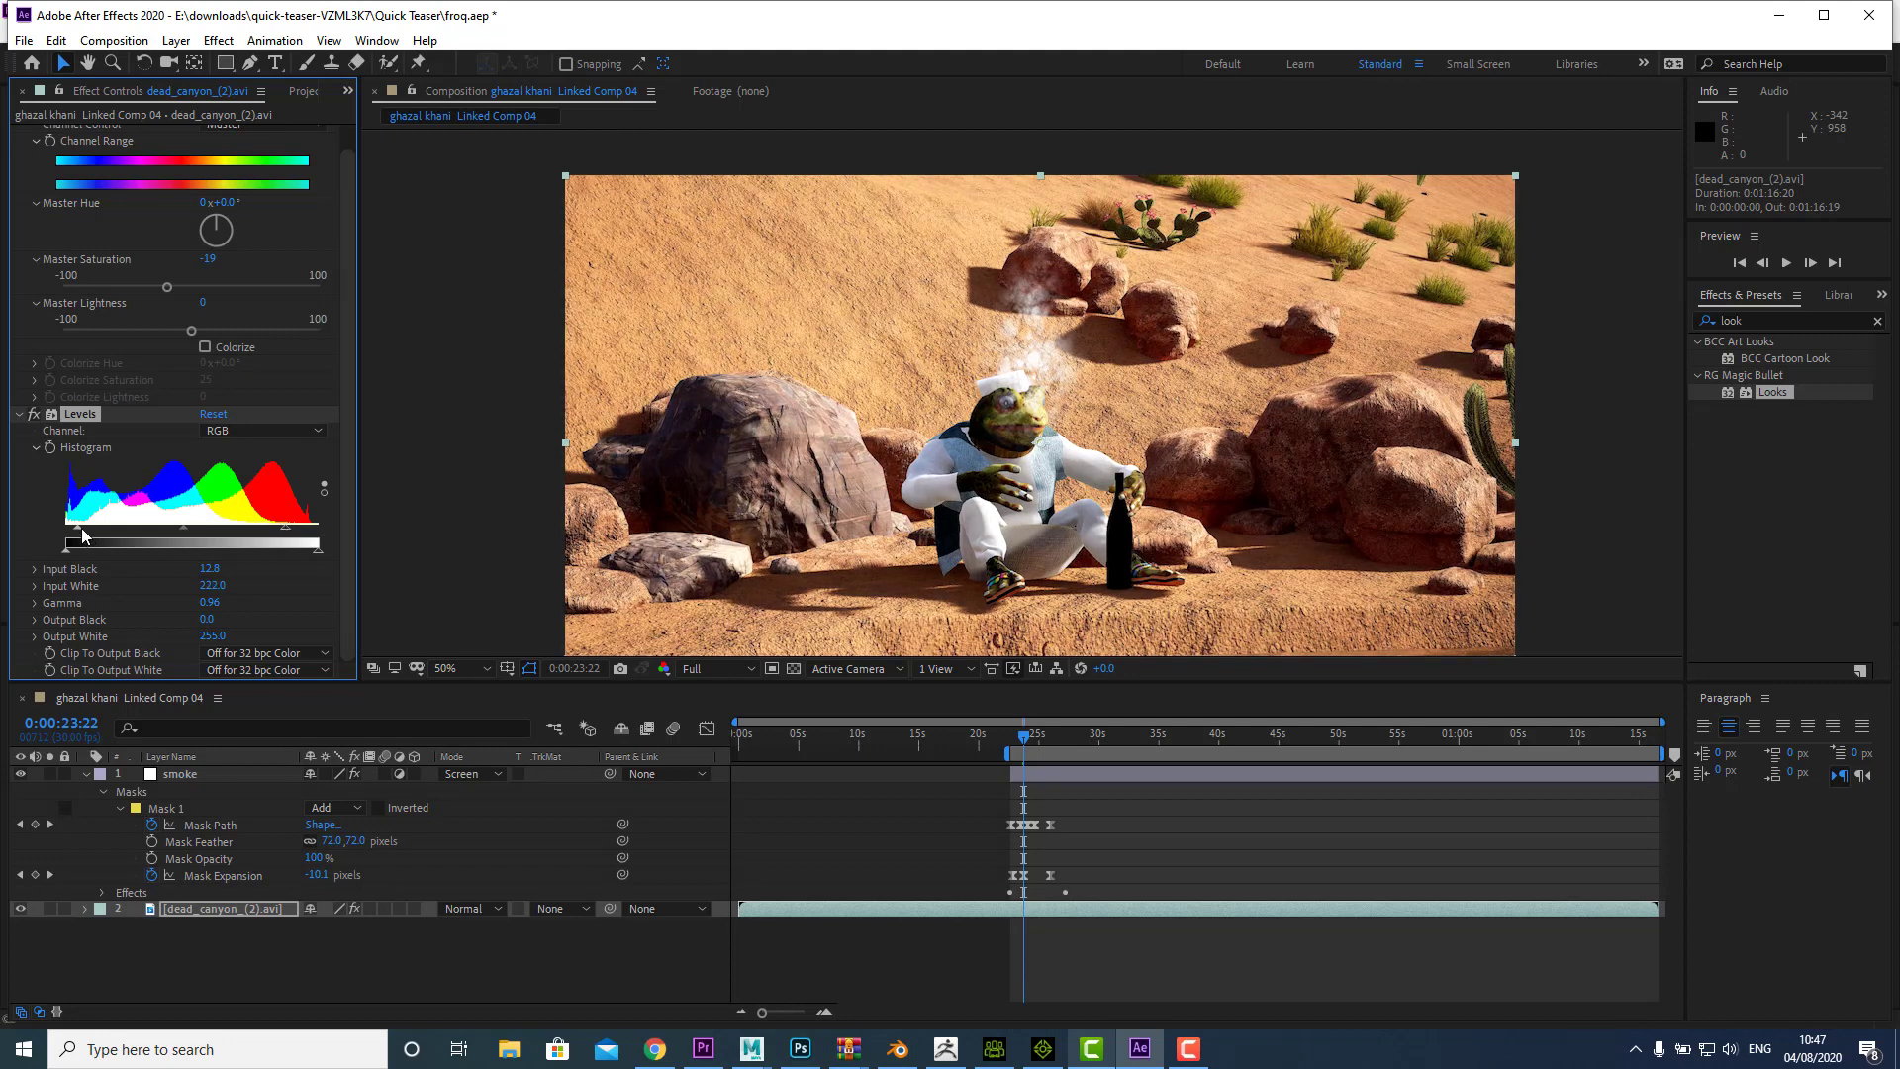
drag(68, 549, 55, 552)
drag(208, 569, 188, 585)
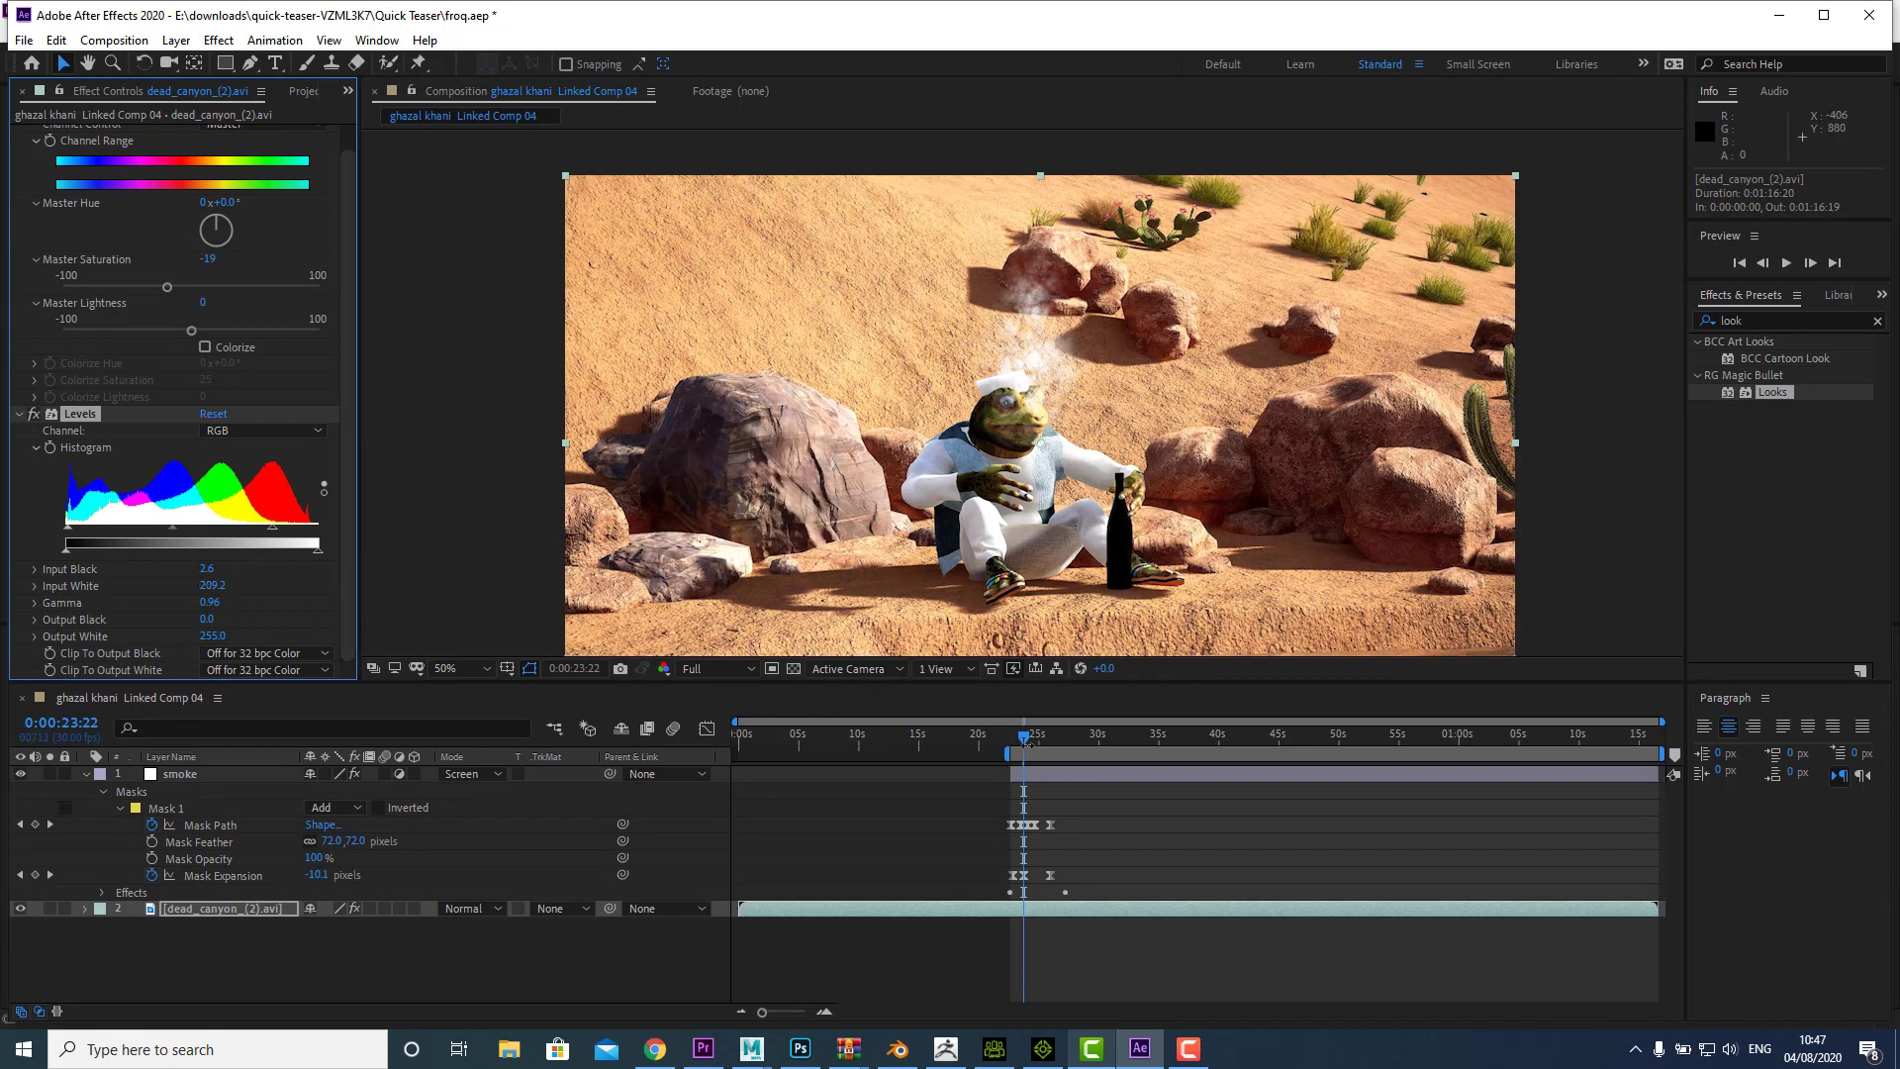
drag(1028, 743, 1022, 744)
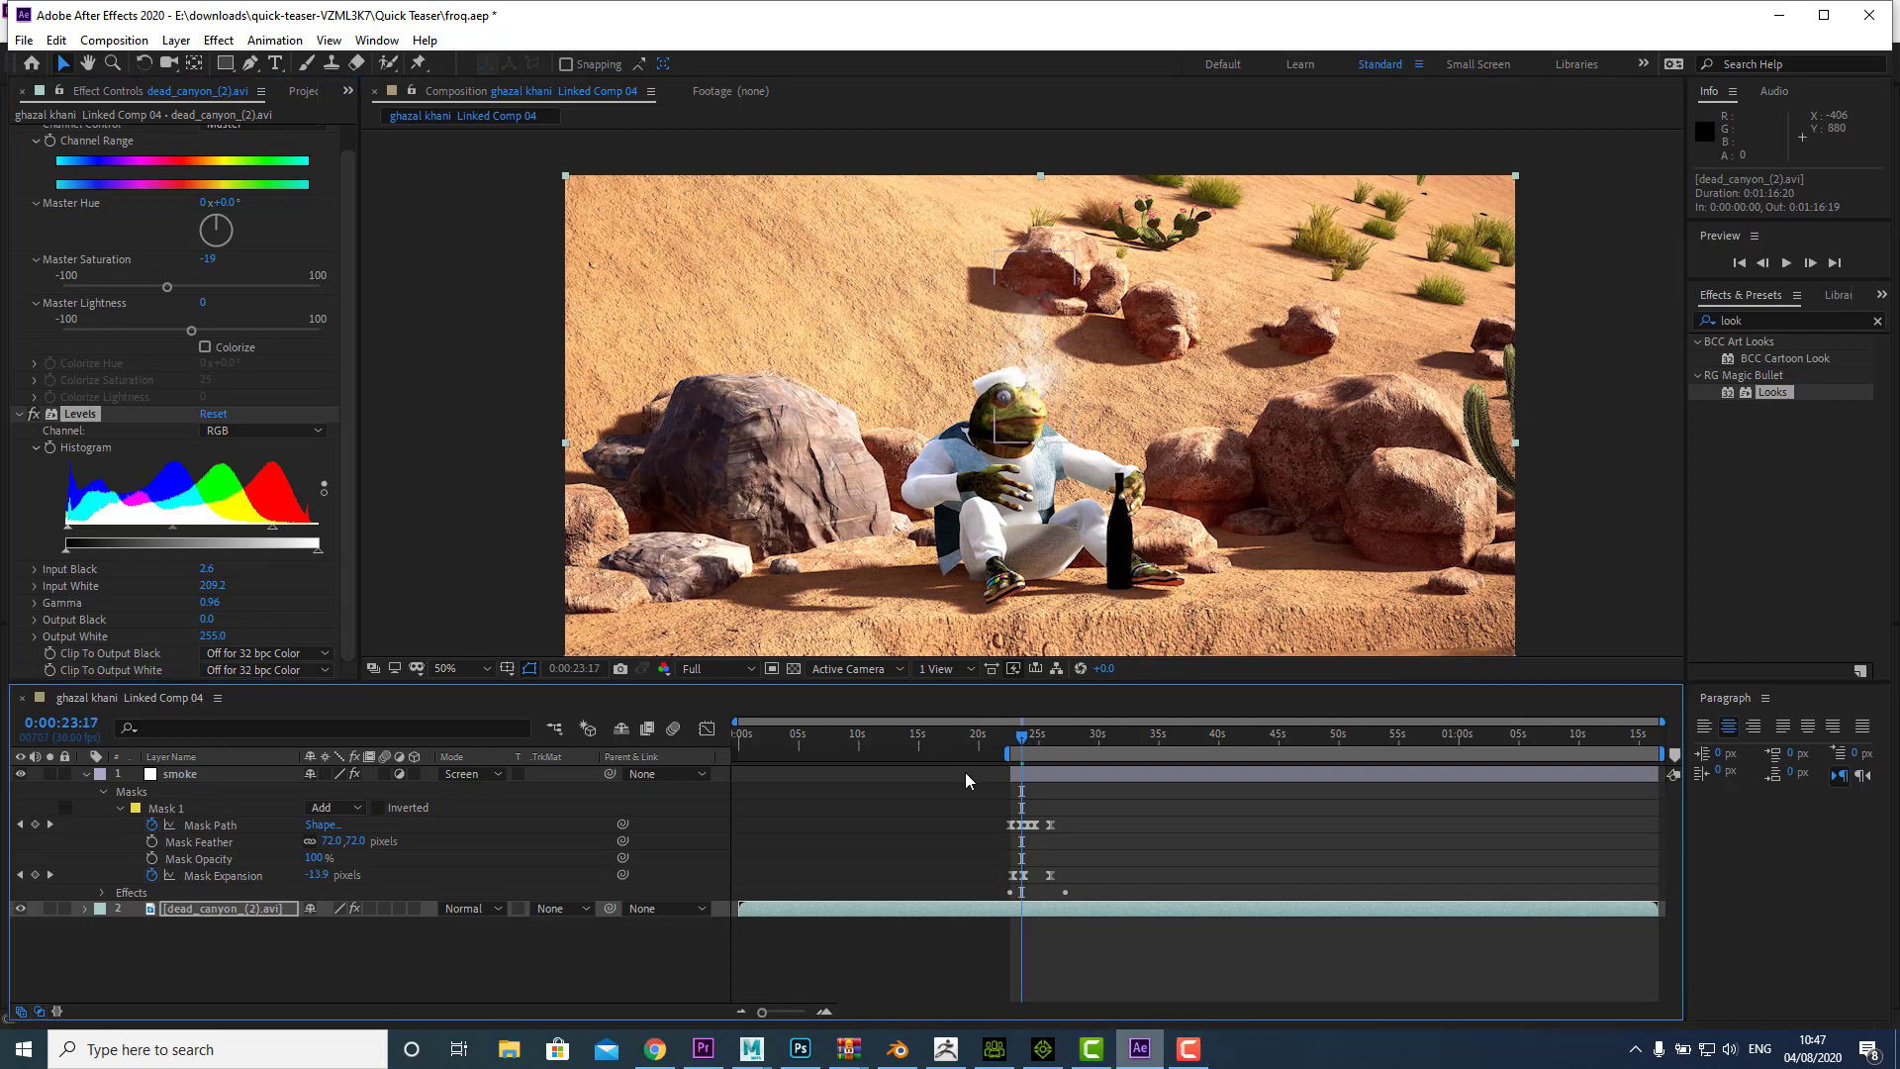
drag(1022, 748, 1011, 752)
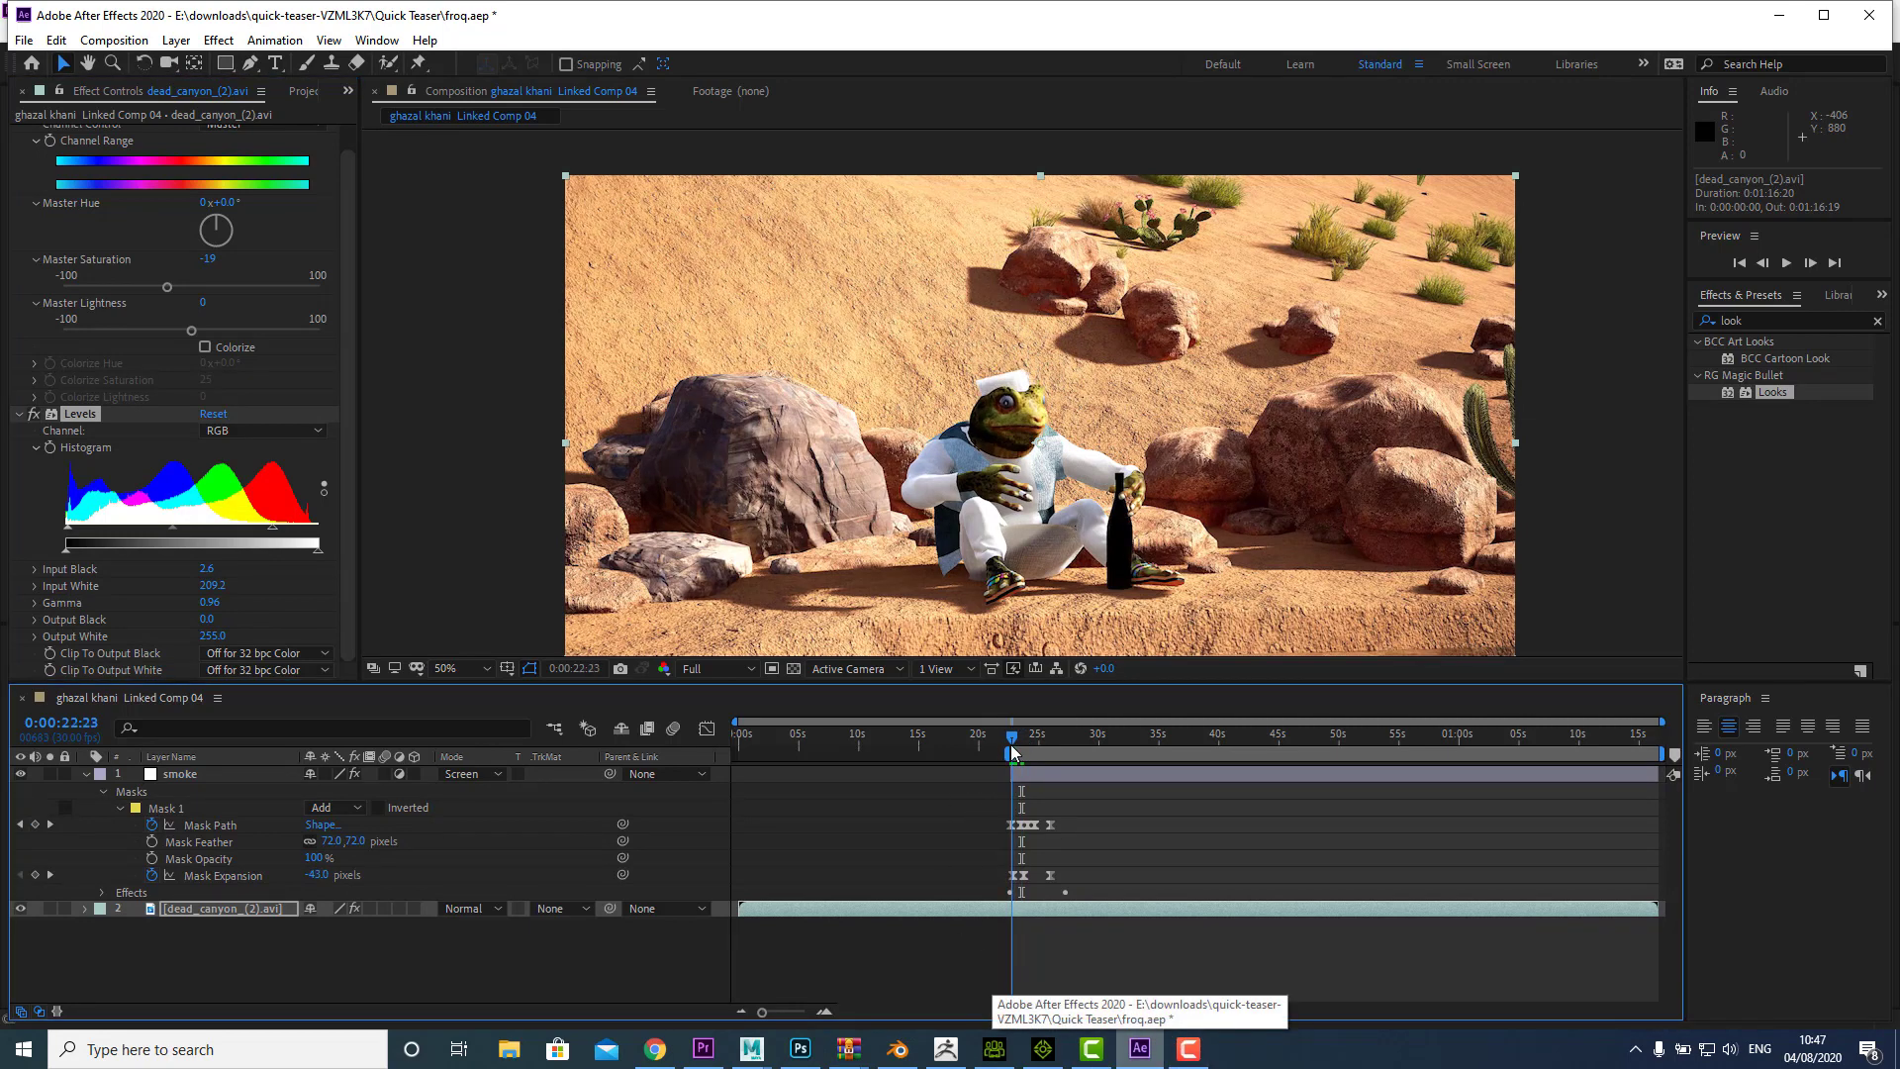
key(space)
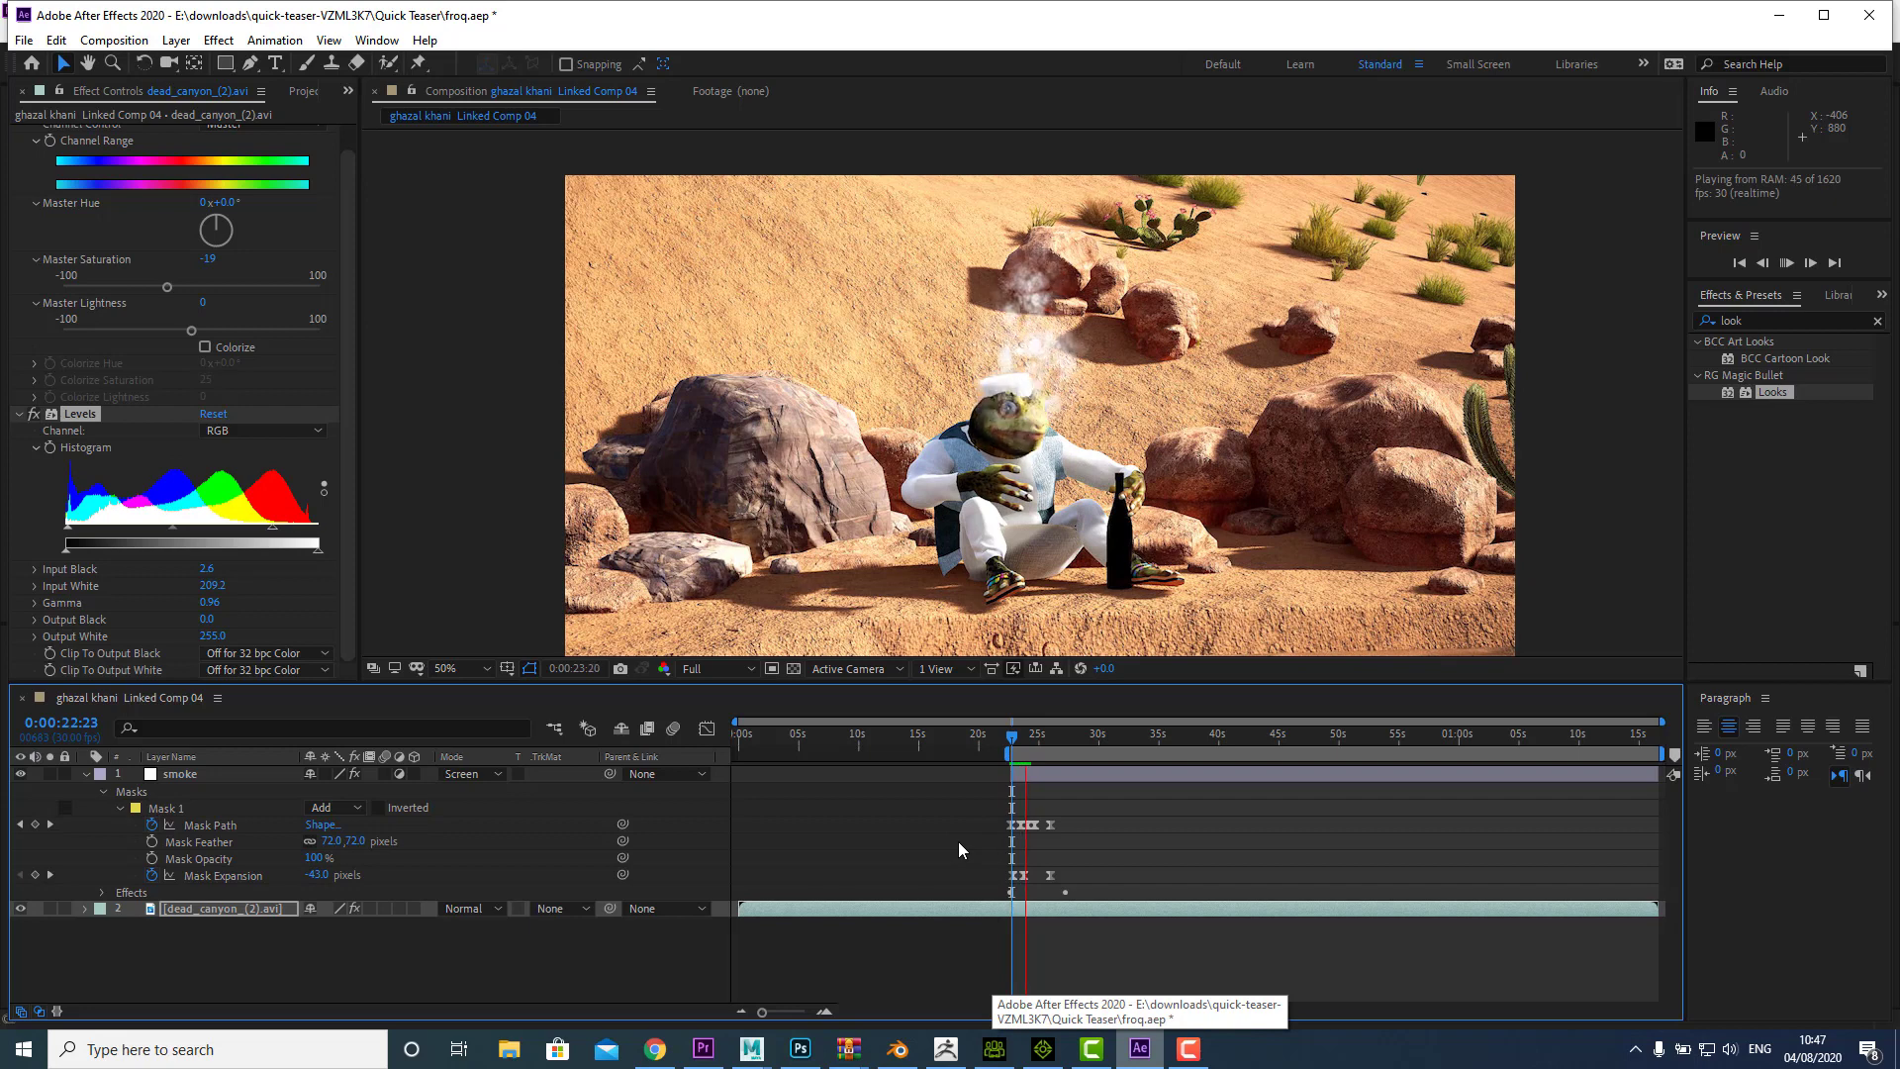
click(1017, 744)
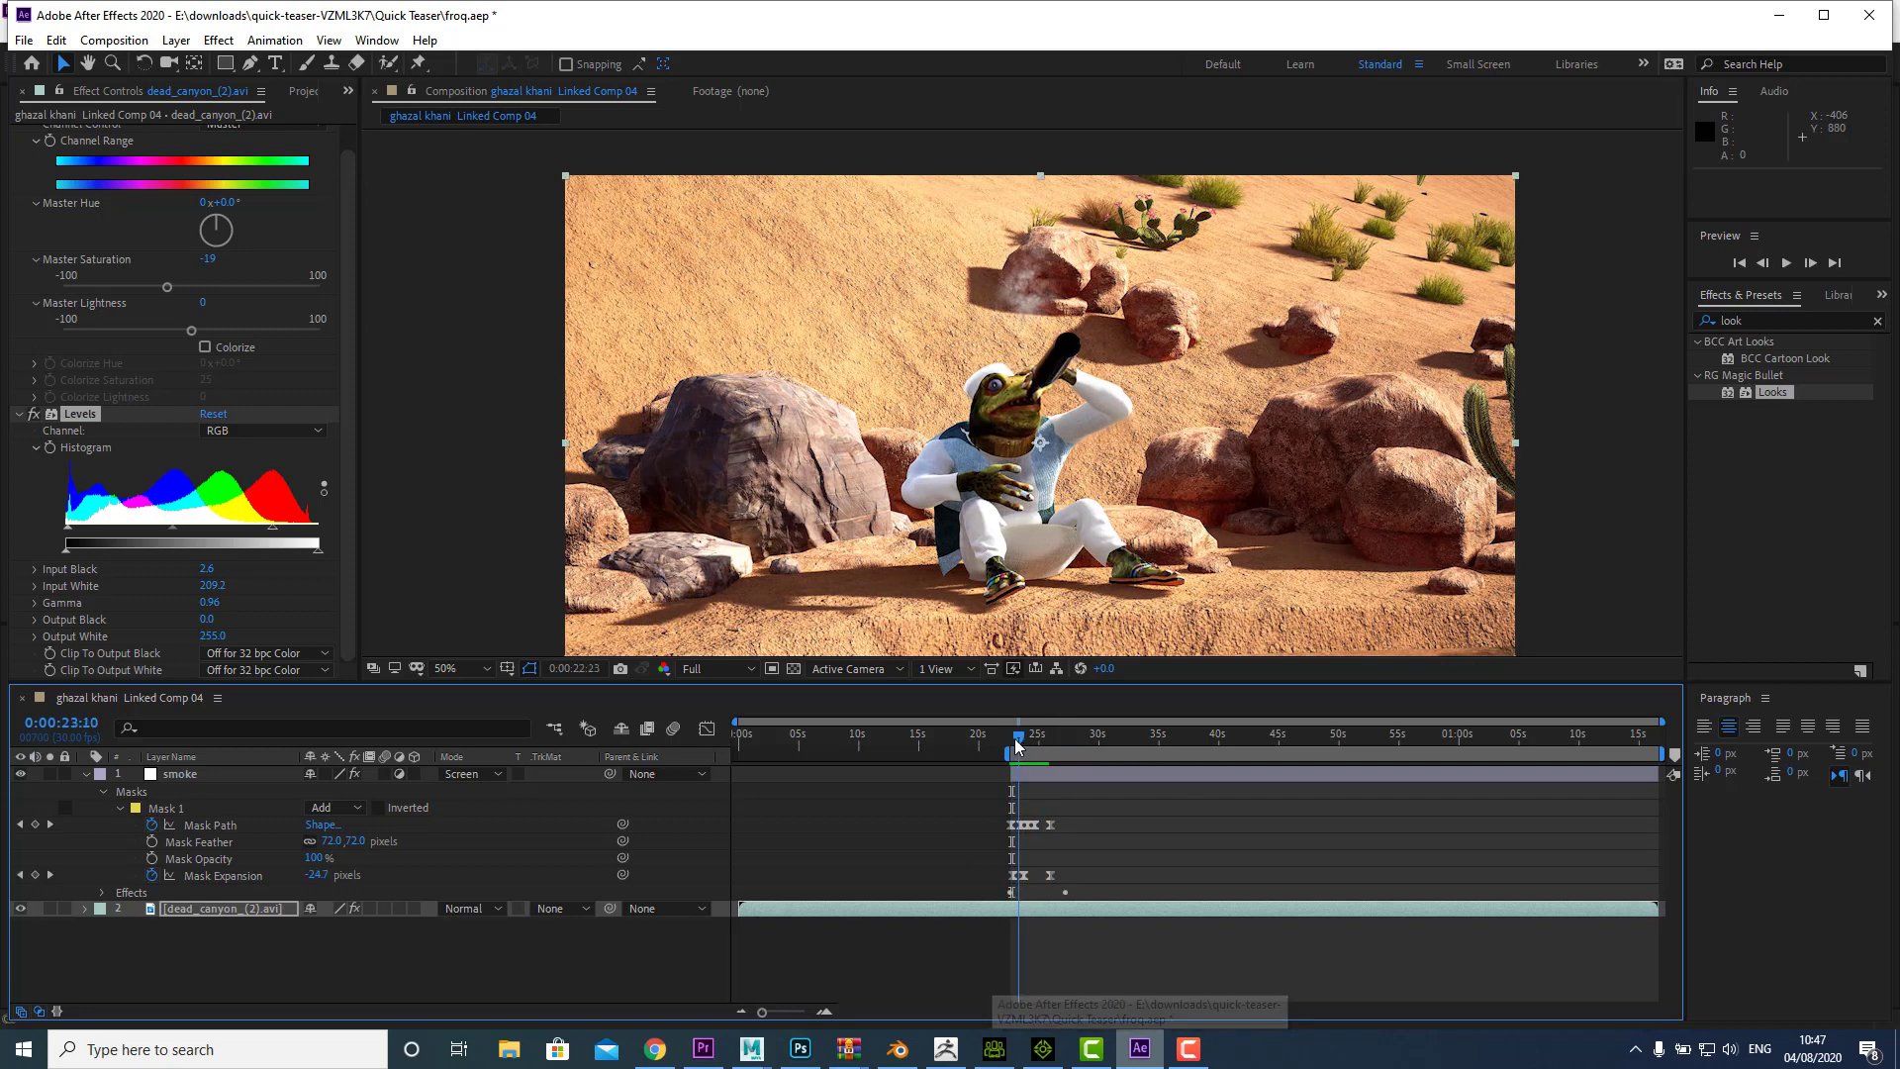
click(1014, 745)
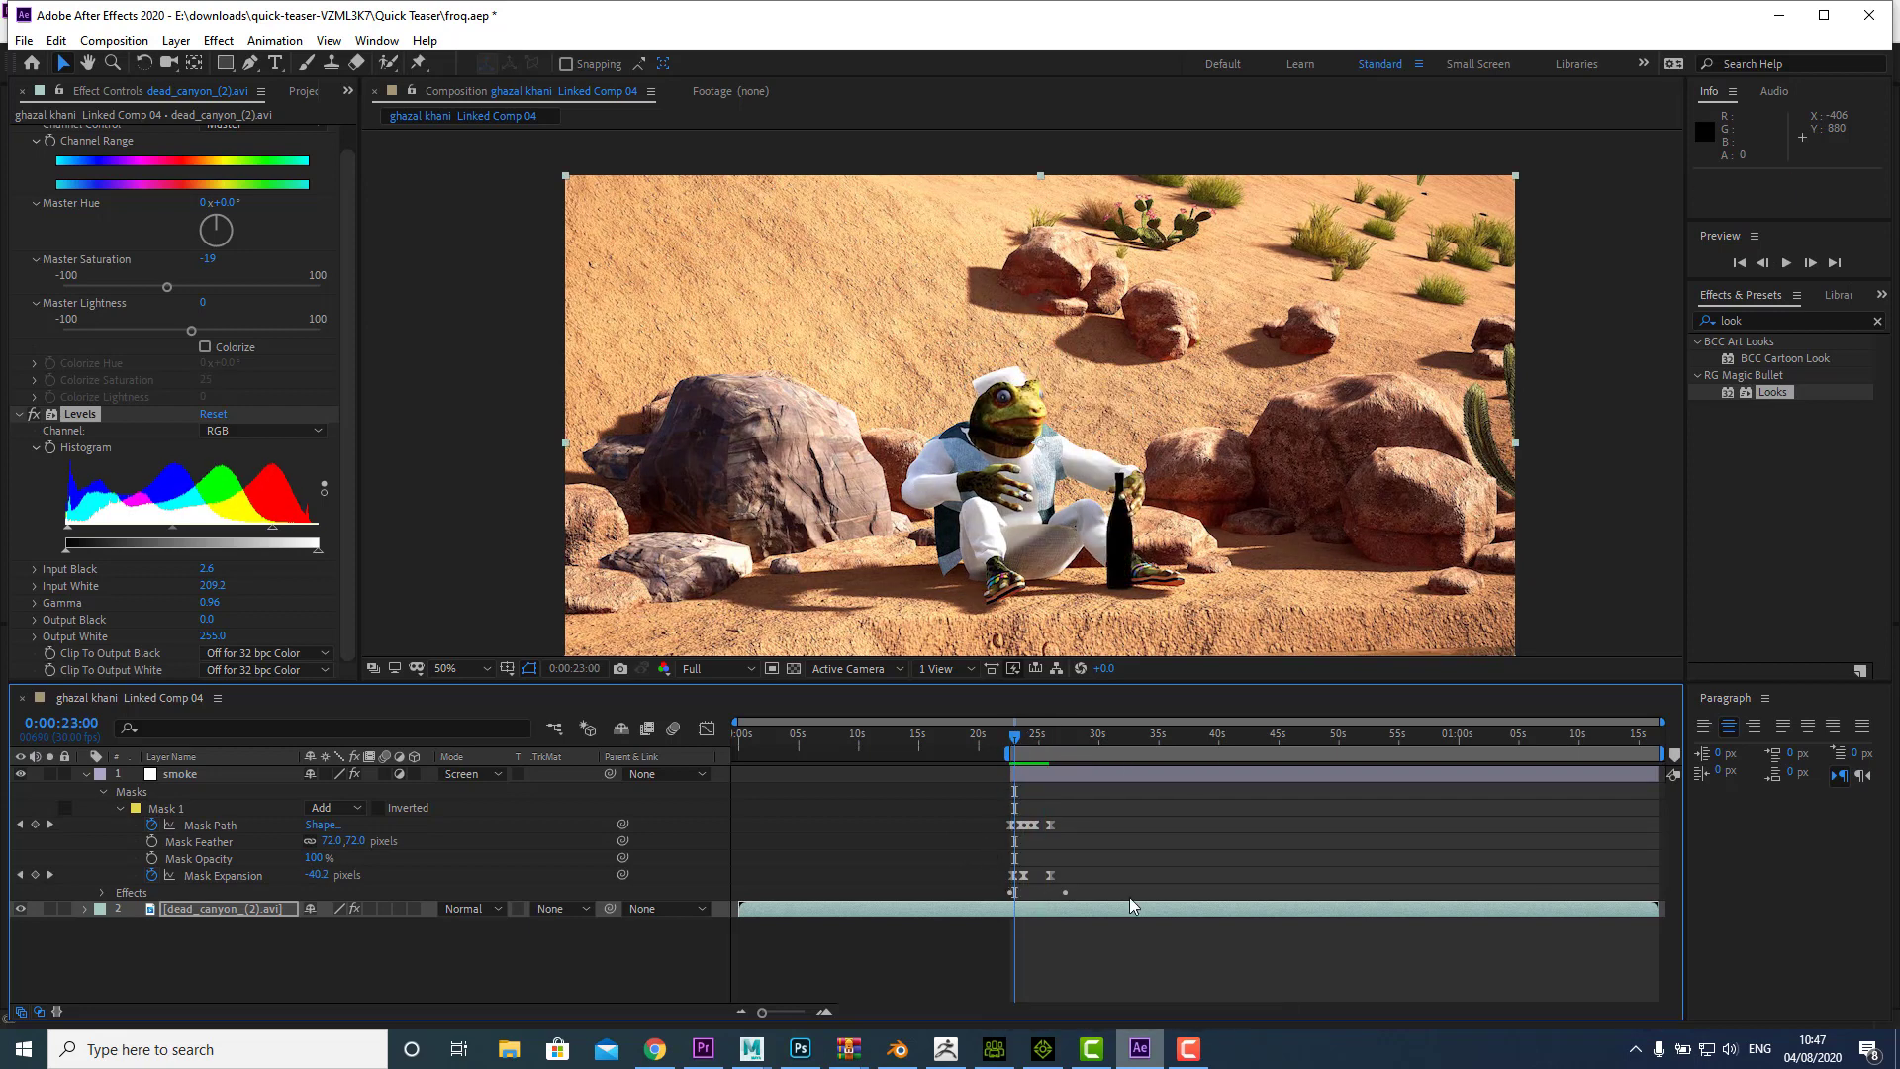